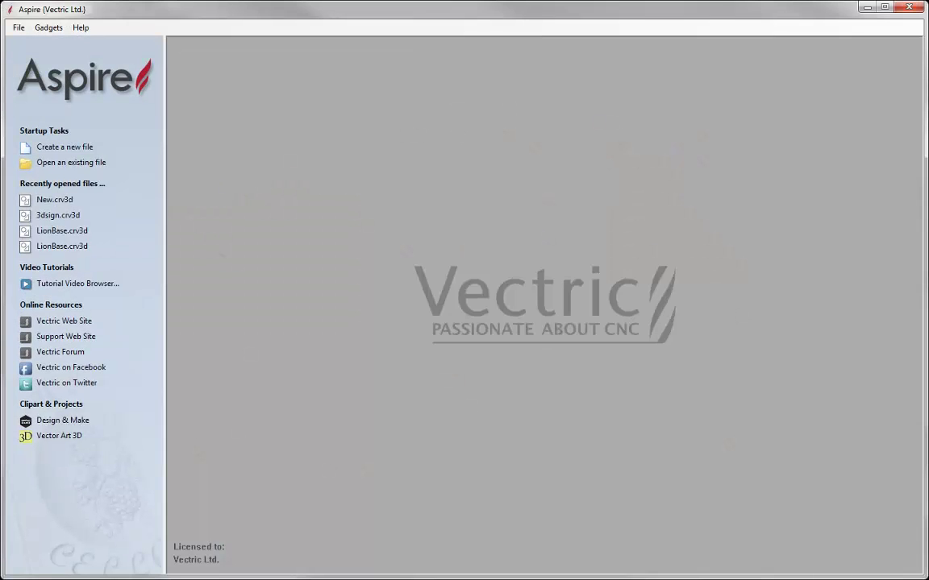
{"action": "left_click", "coordinate": [41, 149]}
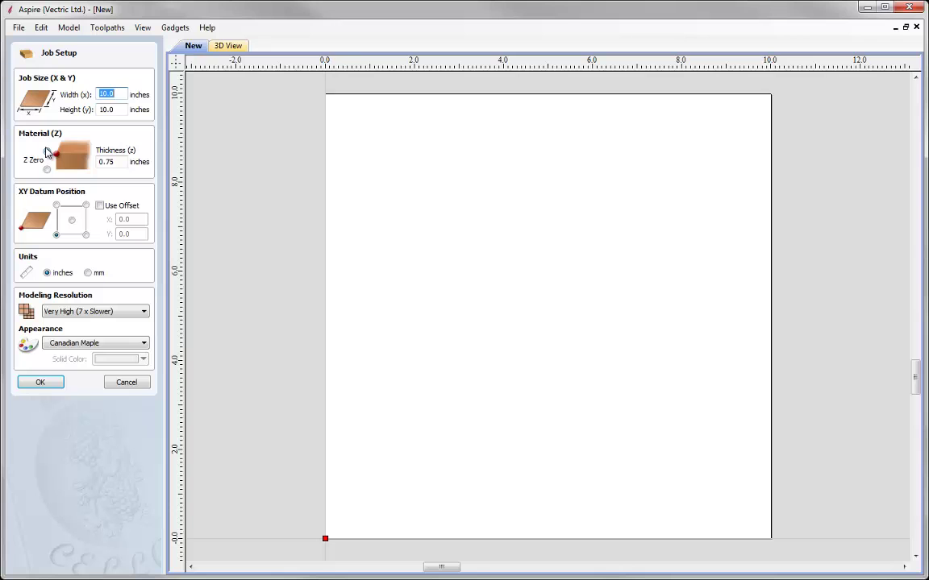
{"action": "type", "text": "15"}
{"action": "key", "text": "Tab"}
{"action": "type", "text": "6"}
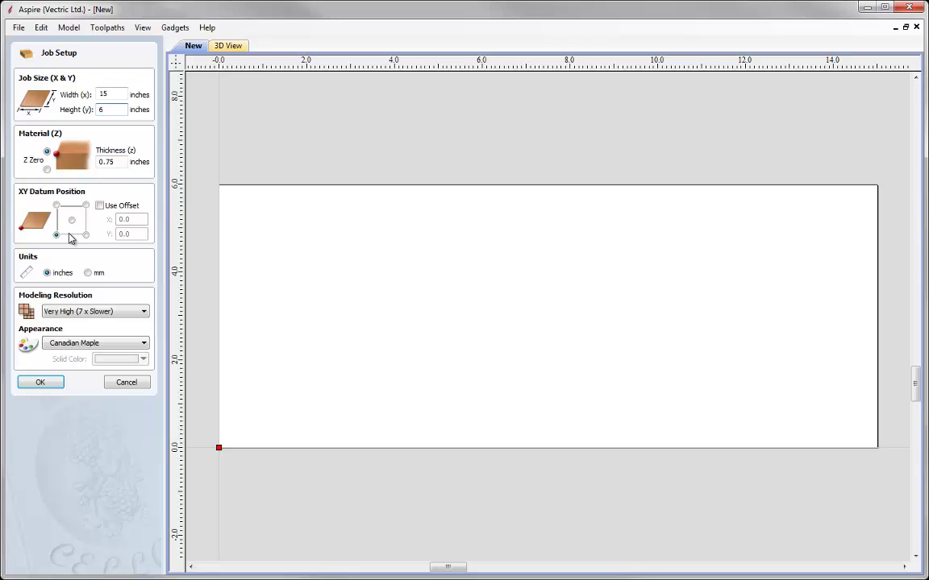
{"action": "left_click", "coordinate": [101, 312]}
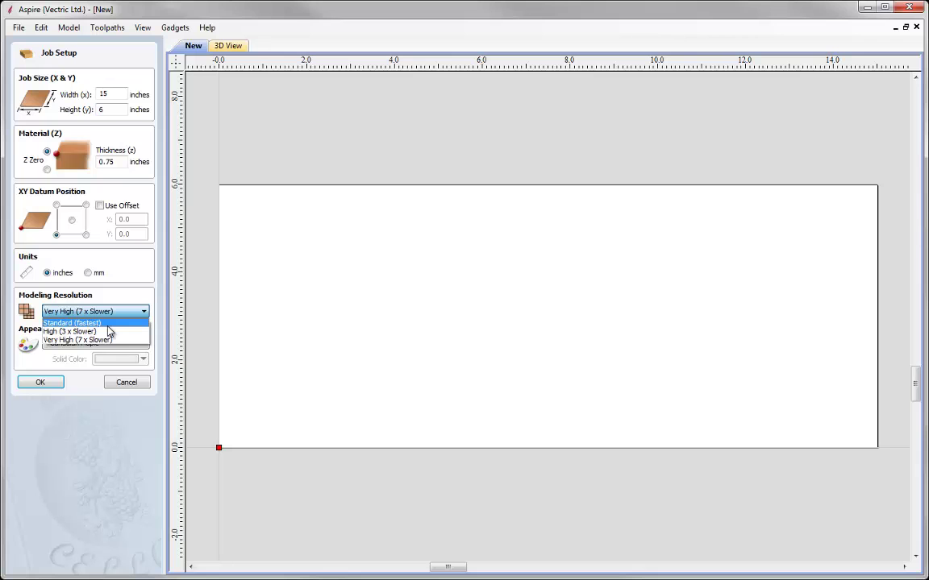
{"action": "left_click", "coordinate": [115, 386]}
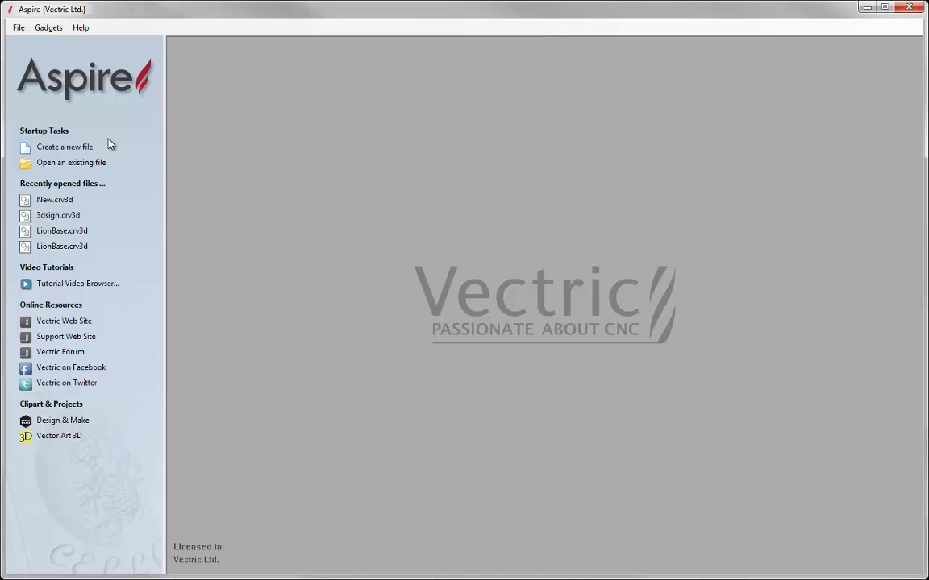
Step: Create a new 15 x 6 inch job with the modeling resolution set to Extremely High (20 x Slower)
{"action": "left_click", "coordinate": [66, 149]}
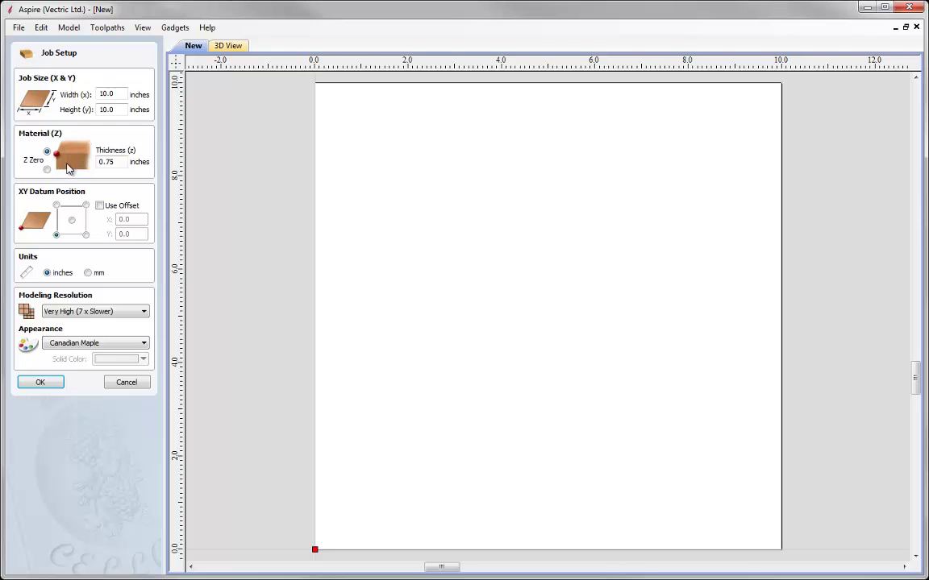
{"action": "left_click", "coordinate": [114, 314]}
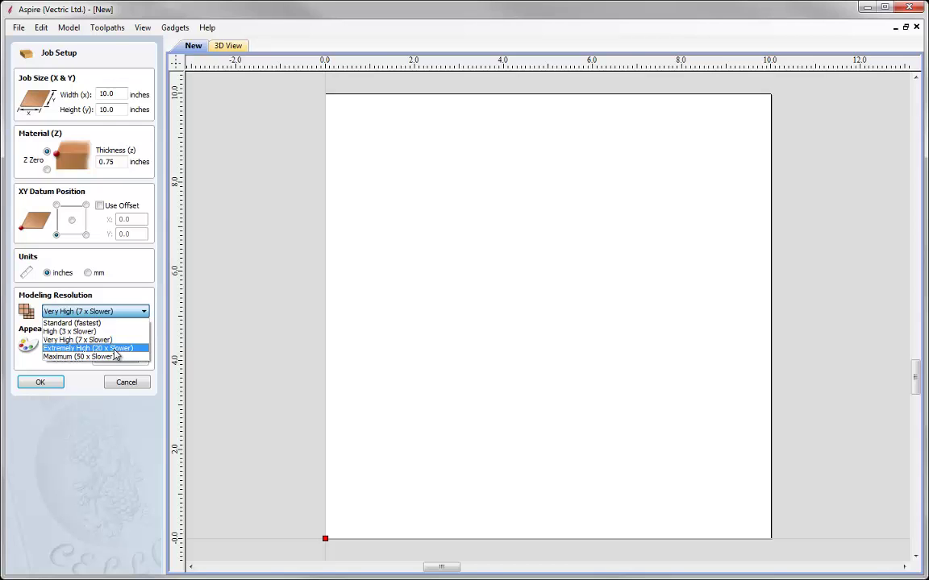
{"action": "left_click", "coordinate": [115, 350]}
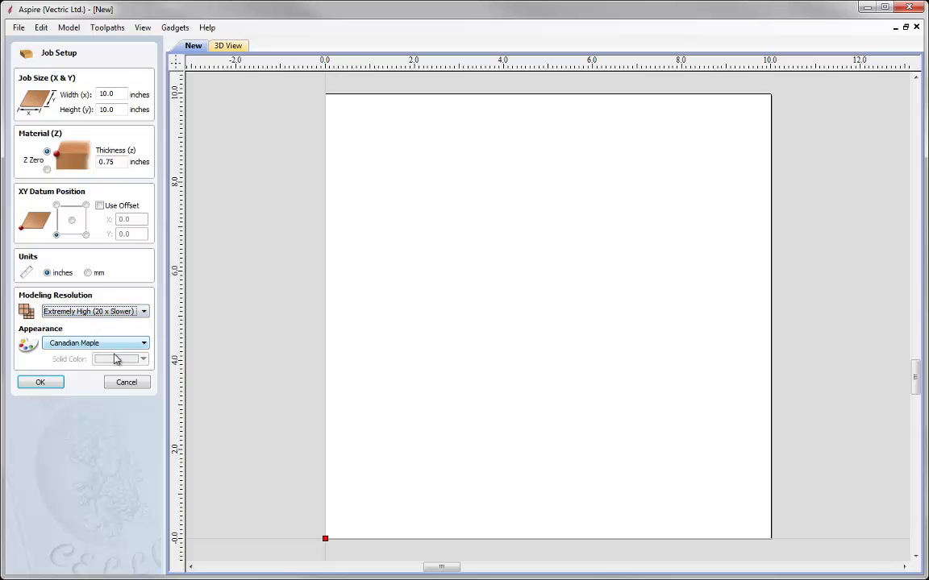
{"action": "left_click", "coordinate": [123, 95]}
{"action": "key", "text": "shift+Home"}
{"action": "type", "text": "15"}
{"action": "key", "text": "Tab"}
{"action": "type", "text": "6"}
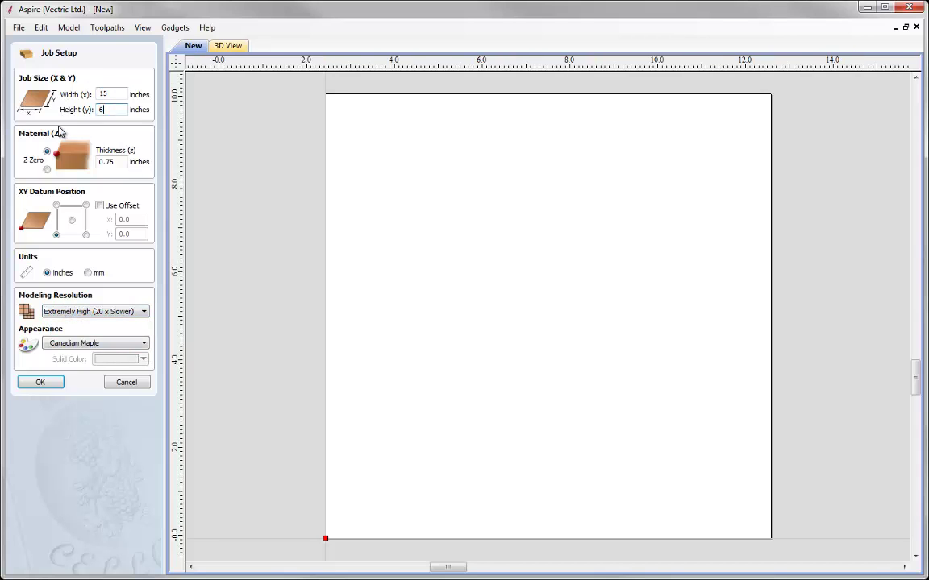
{"action": "left_click", "coordinate": [37, 383]}
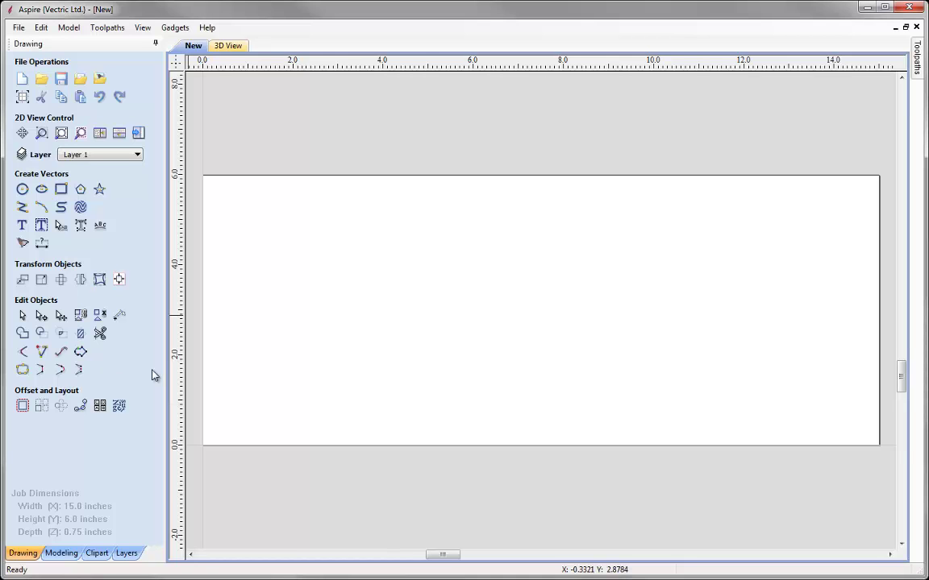
Step: Insert the Flourish_118-57620-A clipart from the Decorative library folder into the job
{"action": "left_click", "coordinate": [97, 554]}
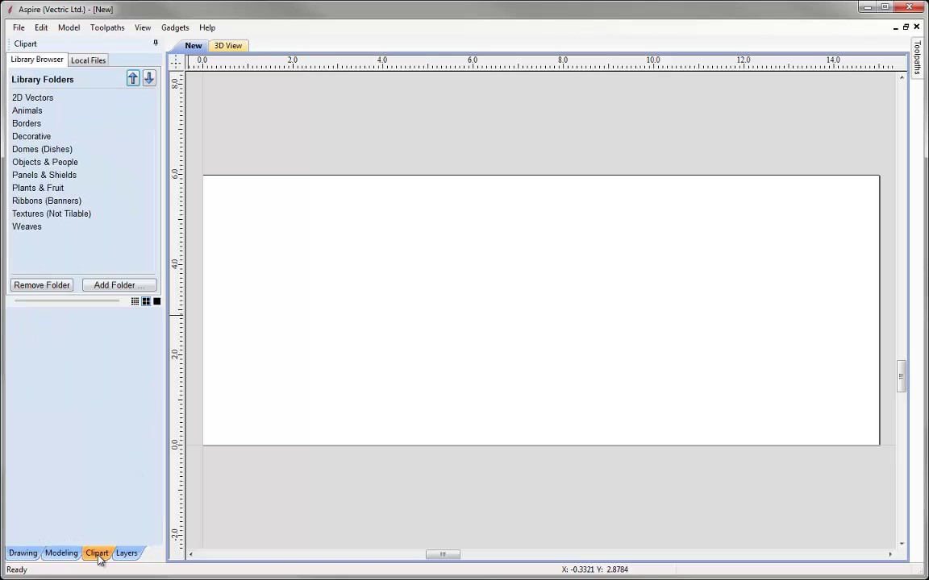
{"action": "left_click", "coordinate": [37, 135]}
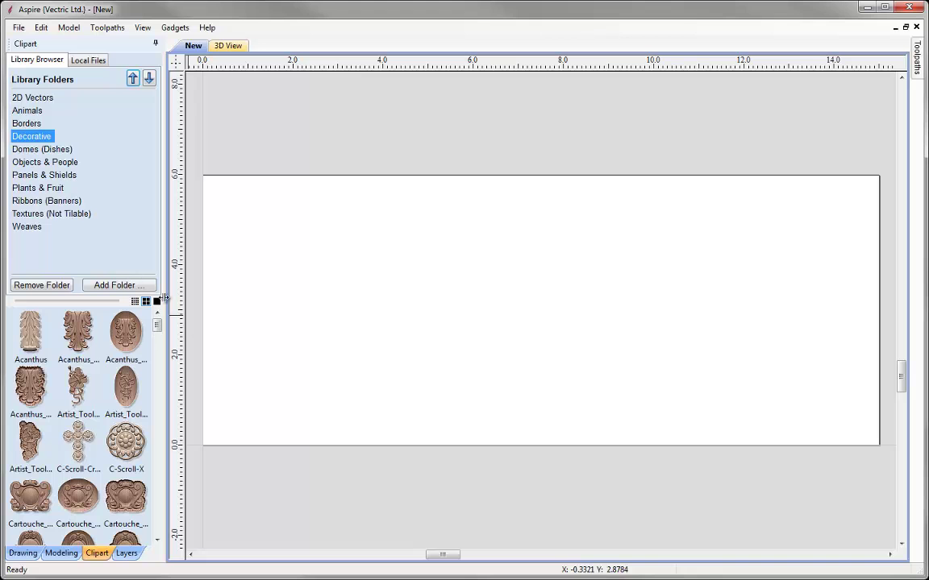
{"action": "left_click_drag", "start_coordinate": [157, 325], "coordinate": [160, 404]}
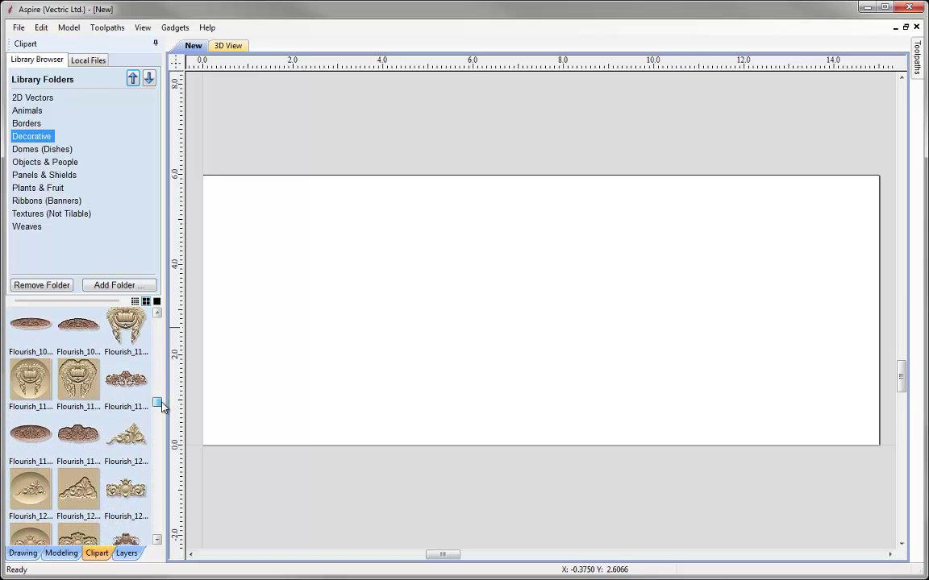
{"action": "double_click", "coordinate": [125, 384]}
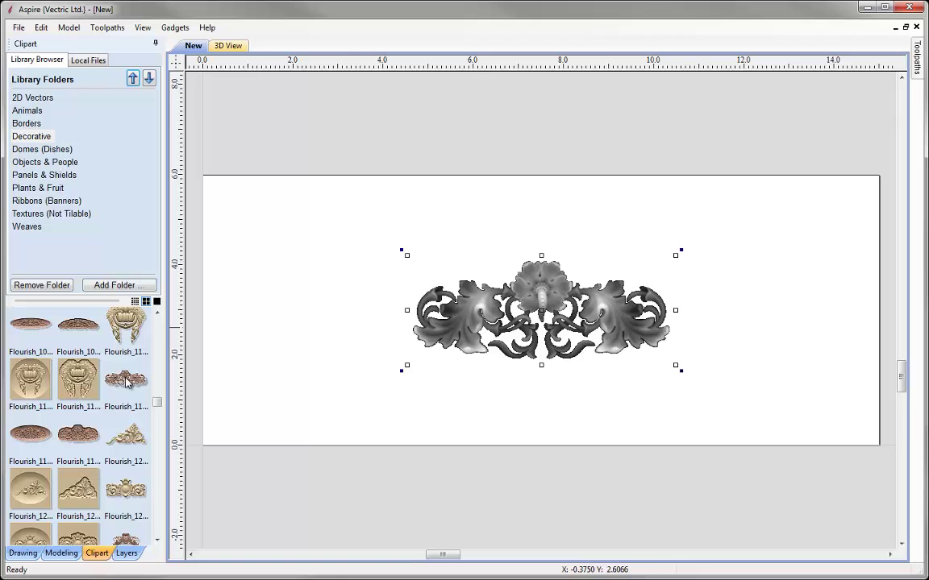
Step: Resize the flourish component to a width of 10 inches, keeping its proportions linked and anchored at the center
{"action": "left_click", "coordinate": [62, 554]}
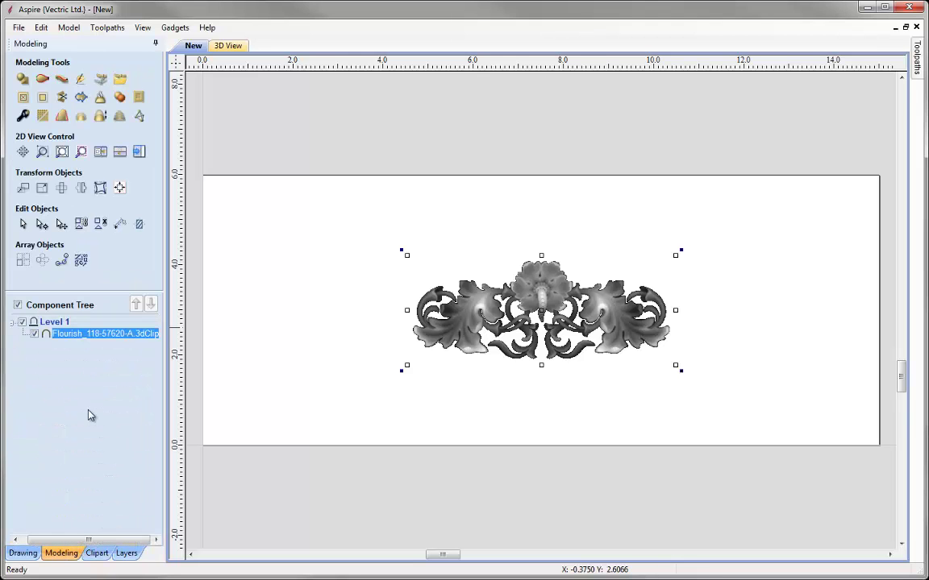
{"action": "left_click", "coordinate": [42, 189]}
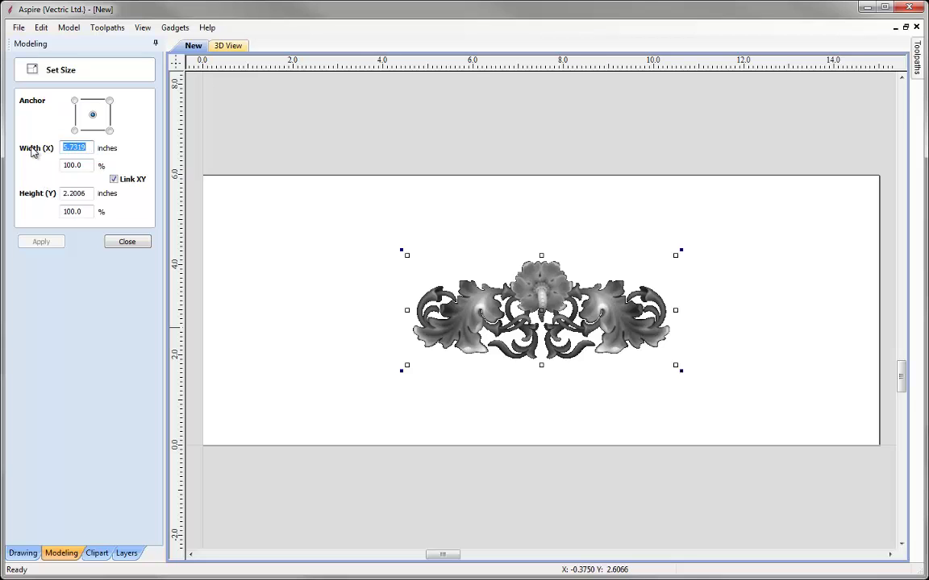
{"action": "type", "text": "10"}
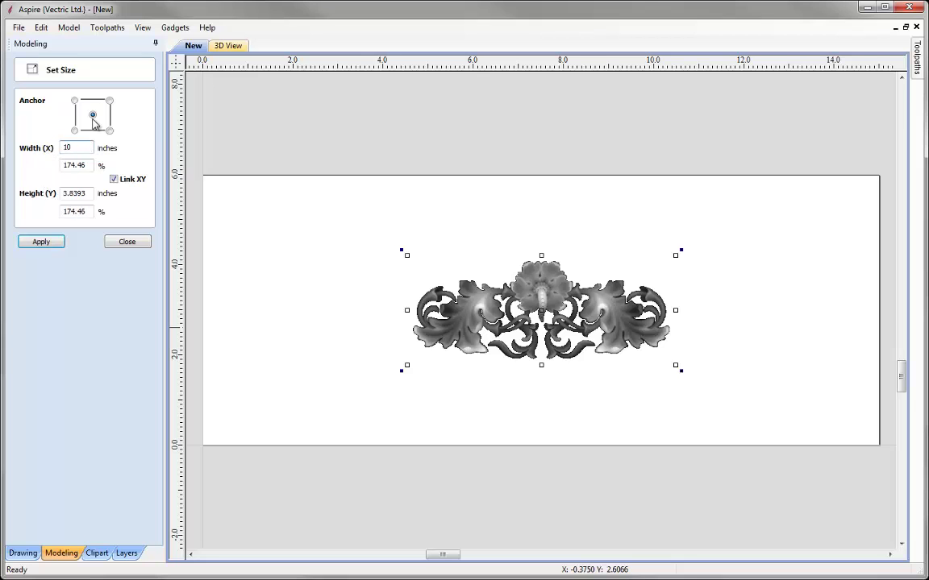
{"action": "left_click", "coordinate": [45, 244]}
{"action": "left_click", "coordinate": [123, 244]}
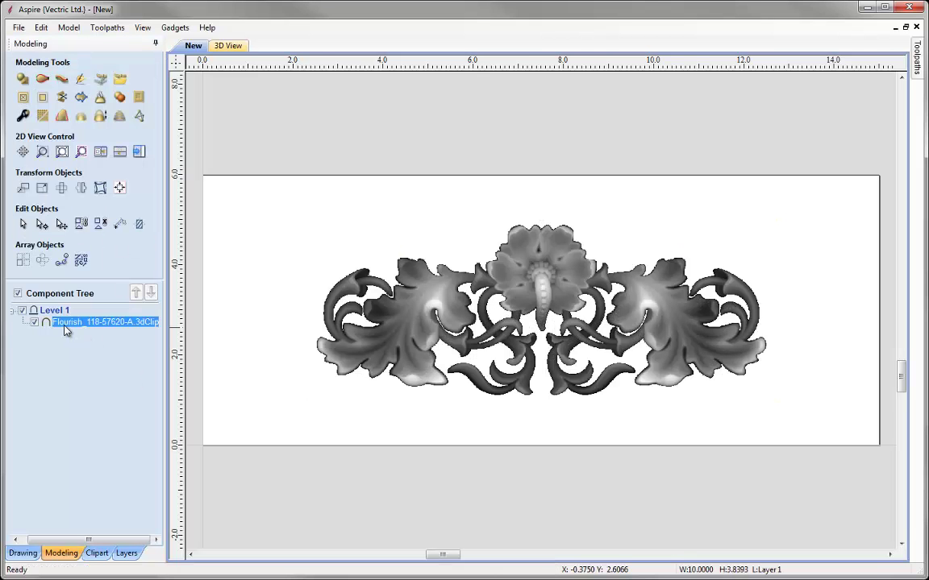
Step: Rename the flourish component as Original Model and deselect it
{"action": "right_click", "coordinate": [74, 322]}
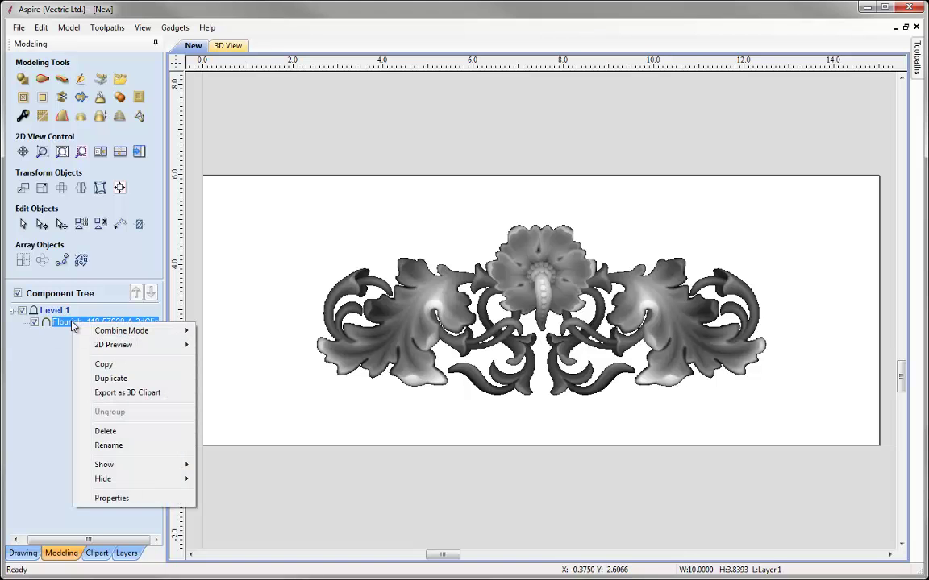
{"action": "left_click", "coordinate": [105, 446]}
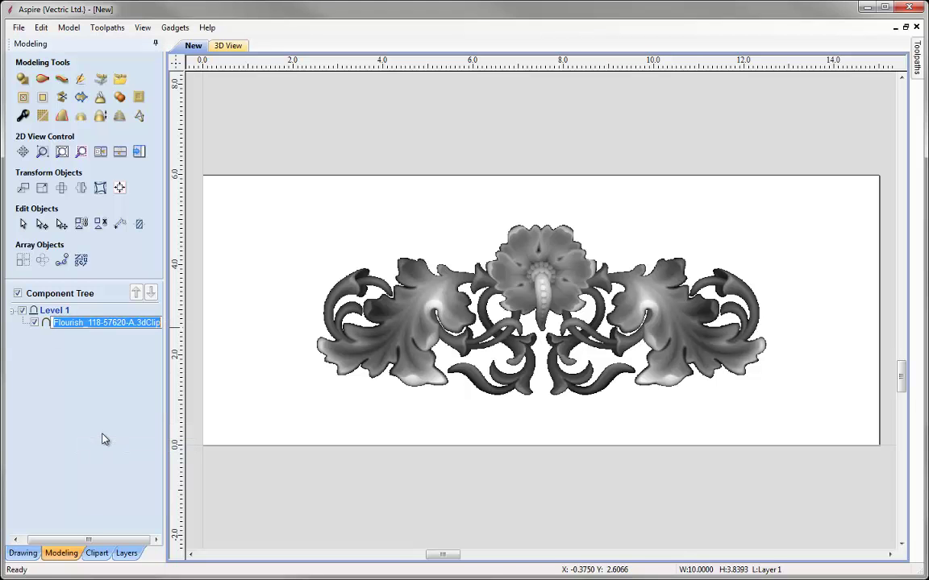
{"action": "type", "text": "Orig"}
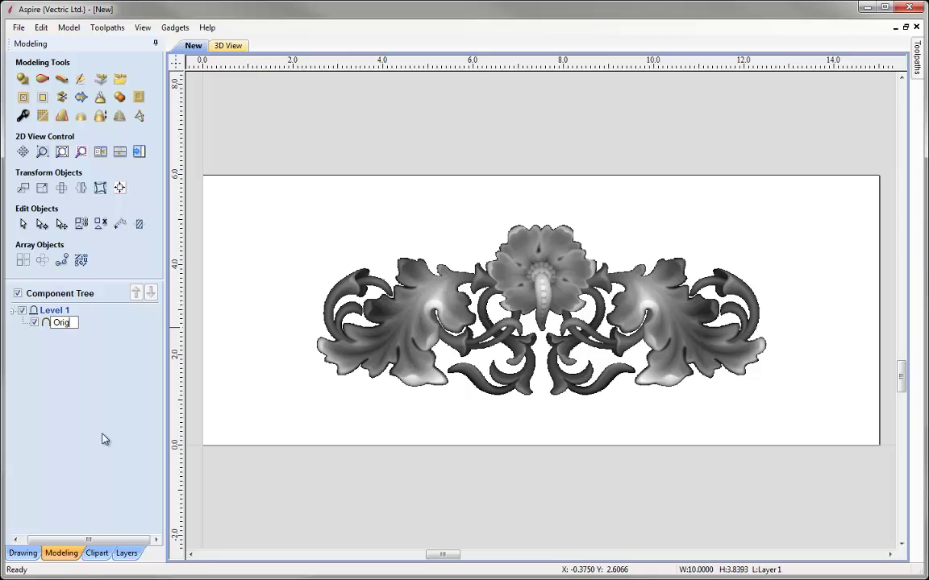
{"action": "type", "text": "inal Model"}
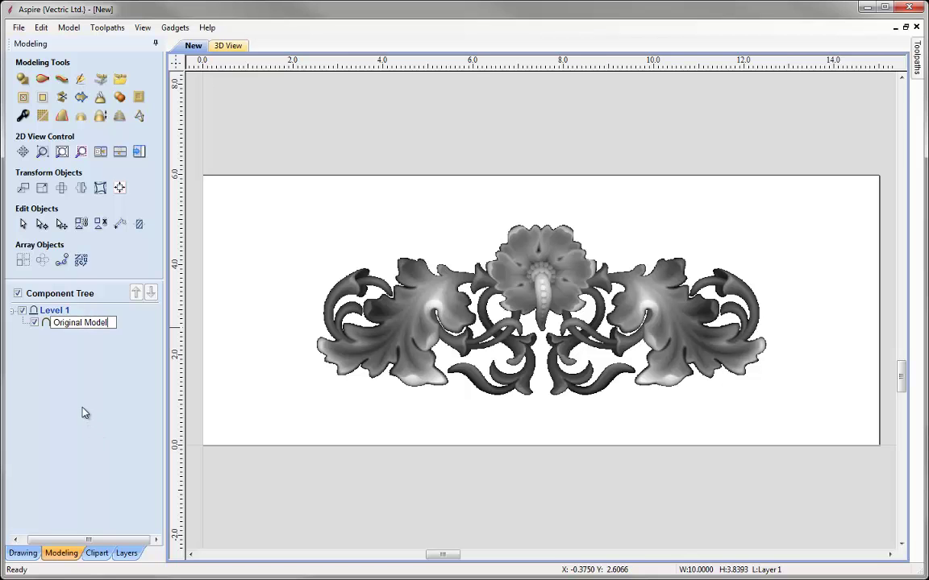
{"action": "left_click", "coordinate": [83, 413]}
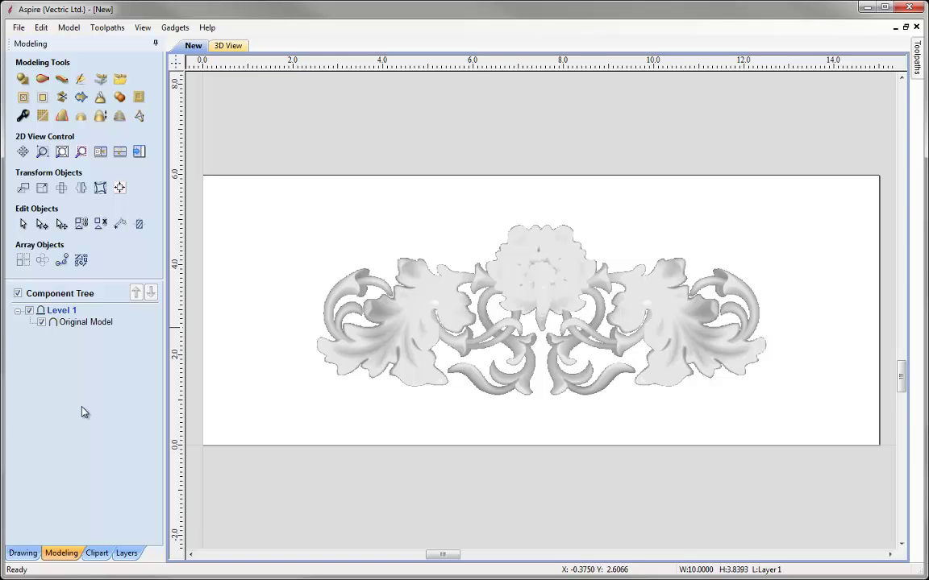
Step: Insert a new level above Level 1 and rename it Edits
{"action": "right_click", "coordinate": [58, 312]}
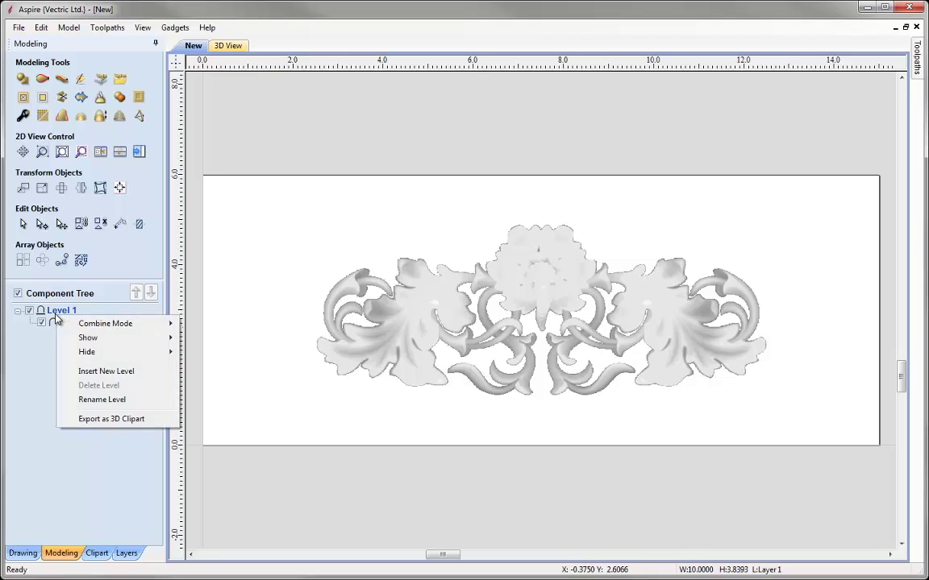
{"action": "left_click", "coordinate": [95, 372]}
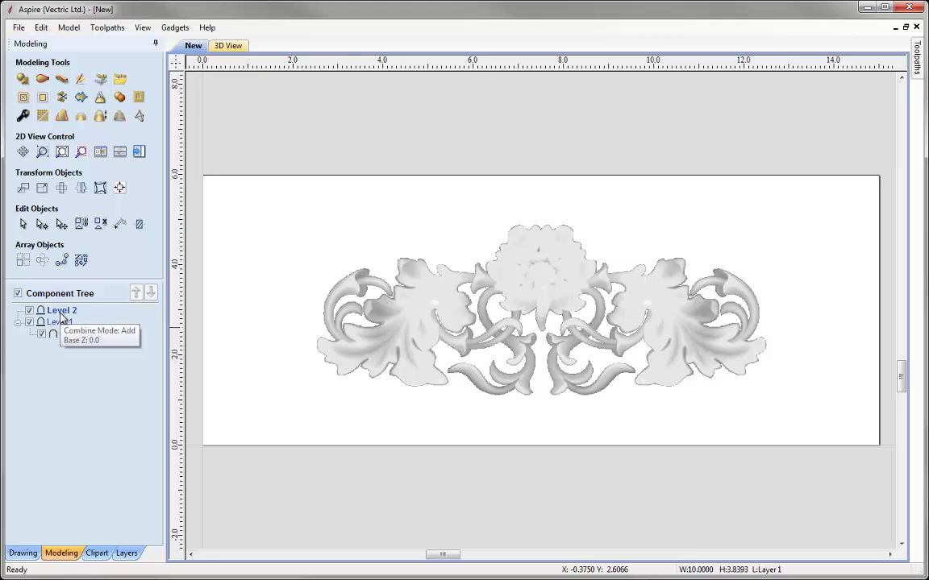
{"action": "right_click", "coordinate": [61, 319]}
{"action": "left_click", "coordinate": [101, 399]}
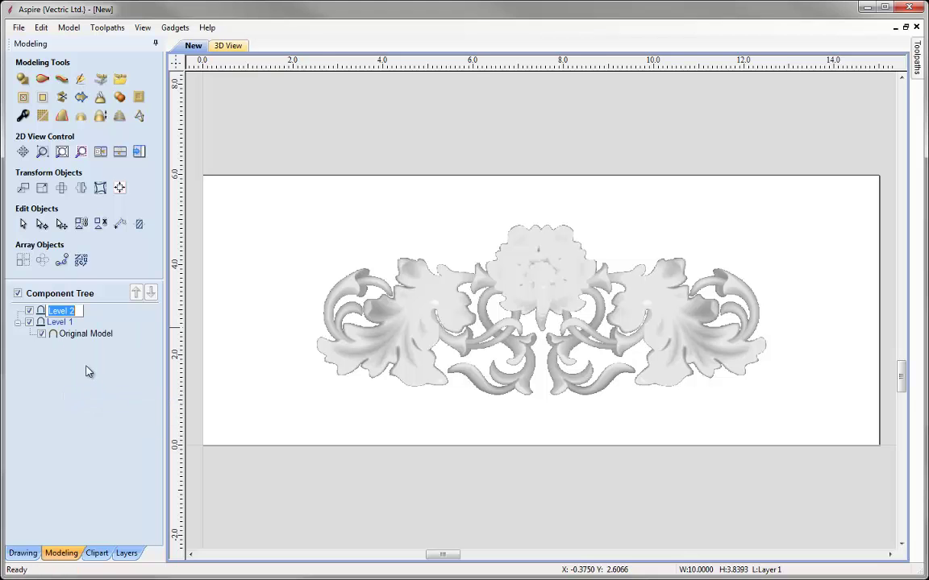
{"action": "type", "text": "Edits"}
{"action": "key", "text": "Return"}
Step: Place a copy of the Original Model component in the Edits level, keeping the original in Level 1
{"action": "right_click", "coordinate": [83, 334]}
{"action": "left_click", "coordinate": [120, 393]}
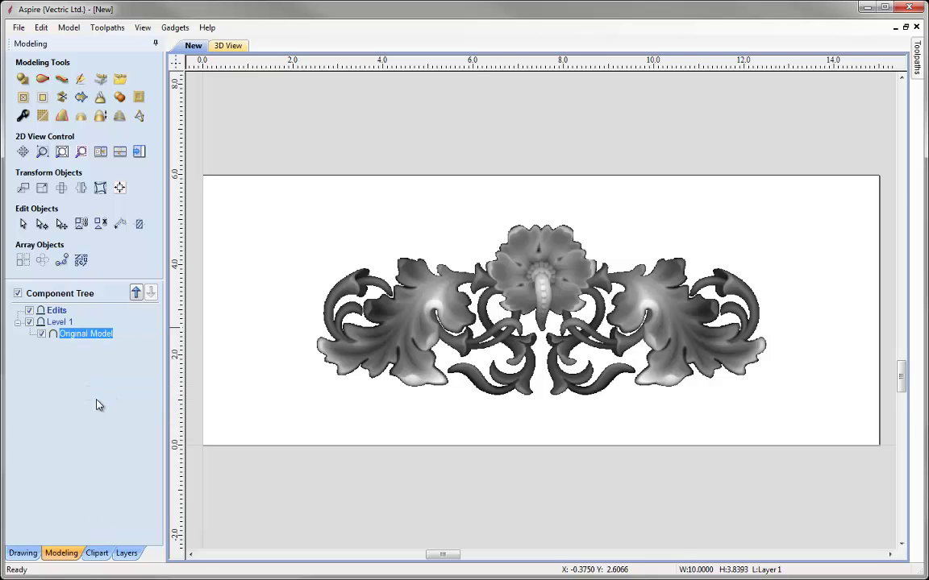
{"action": "left_click_drag", "start_coordinate": [77, 337], "coordinate": [58, 312]}
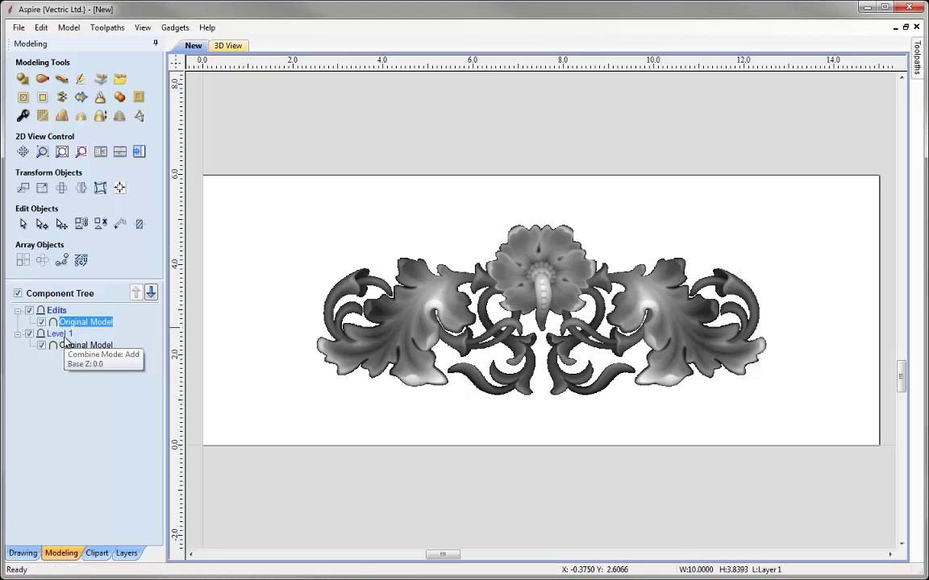
Step: Insert another level between Edits and Level 1 and rename it Finished Parts
{"action": "right_click", "coordinate": [66, 337]}
{"action": "left_click", "coordinate": [107, 400]}
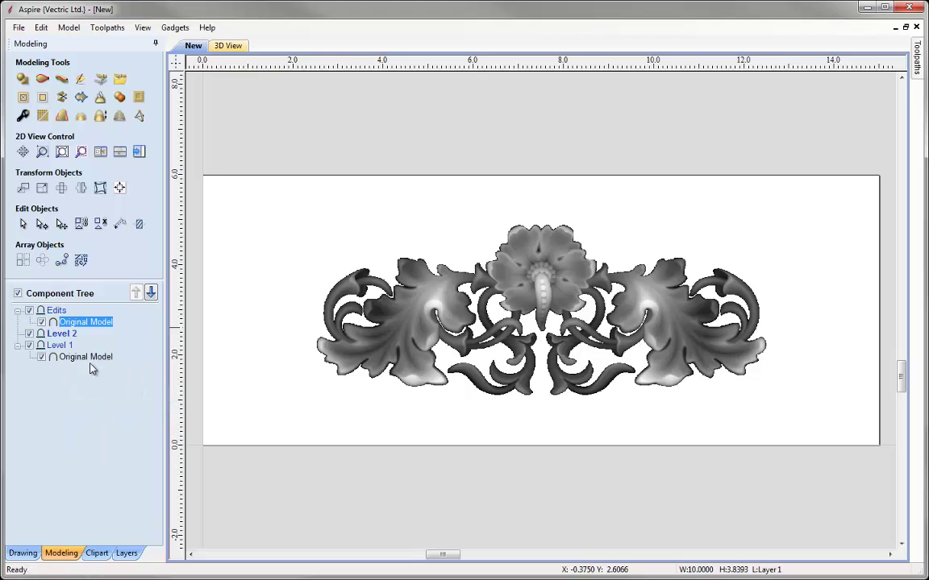
{"action": "right_click", "coordinate": [62, 337]}
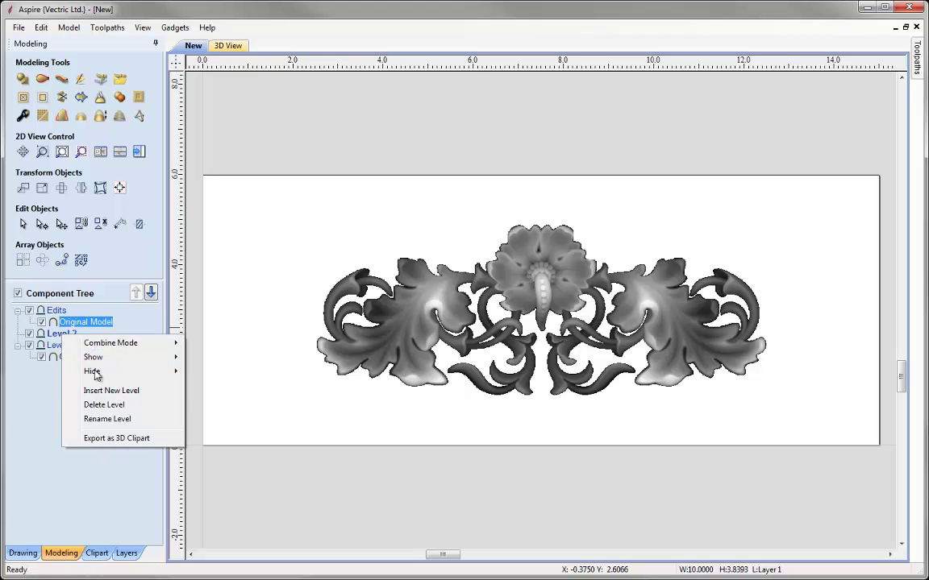
{"action": "left_click", "coordinate": [101, 416]}
{"action": "type", "text": "Fin"}
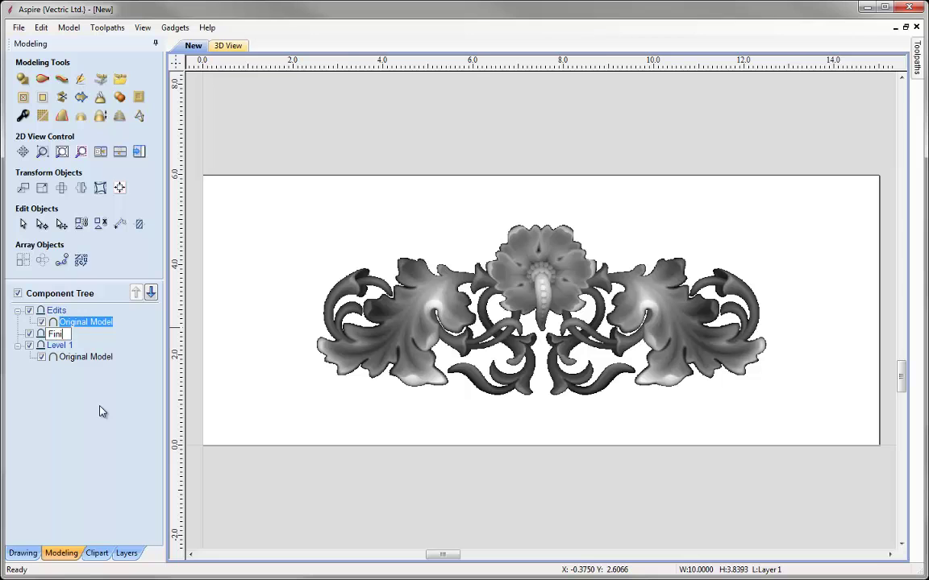
{"action": "type", "text": "ished Parts"}
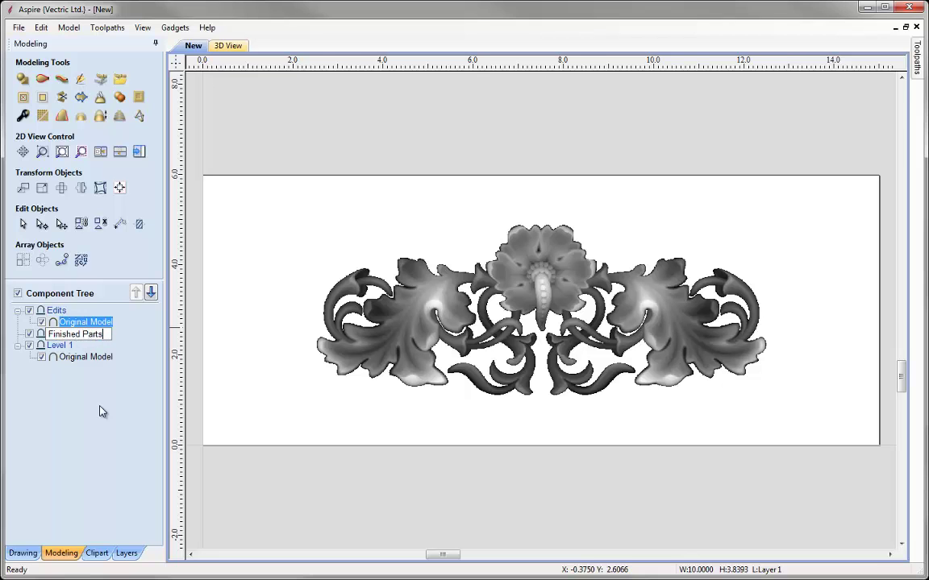
{"action": "key", "text": "Return"}
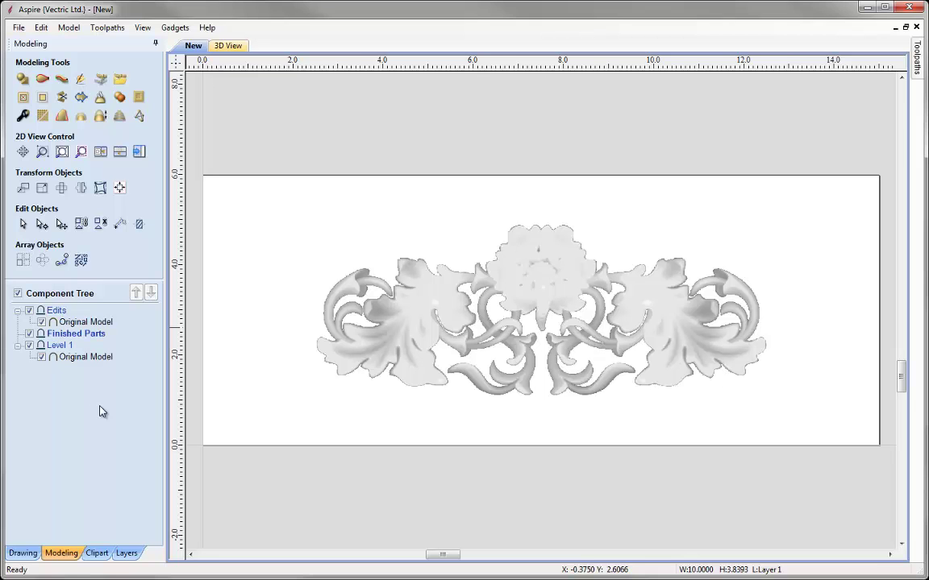
Step: Make Edits the active level and hide the Finished Parts and Level 1 levels
{"action": "left_click", "coordinate": [71, 322]}
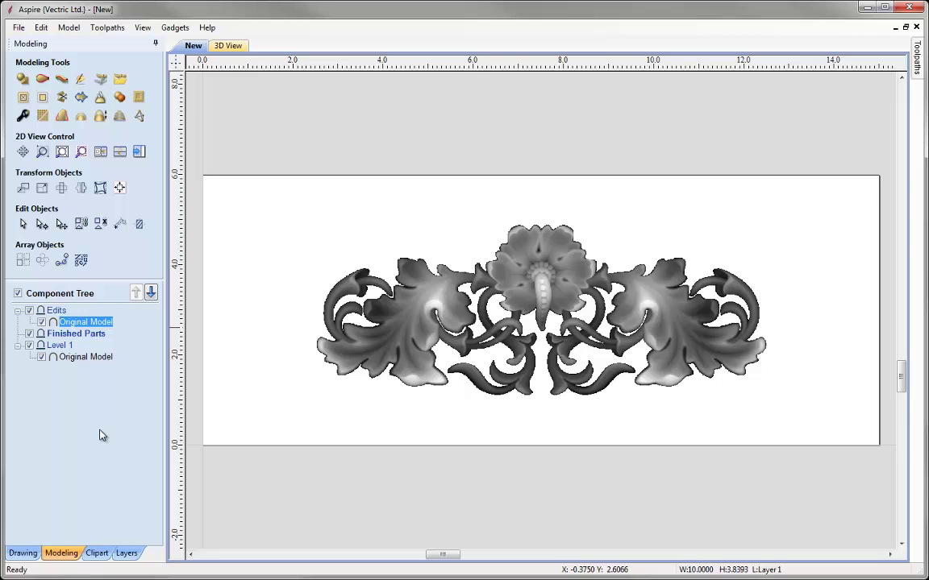
{"action": "left_click", "coordinate": [29, 334]}
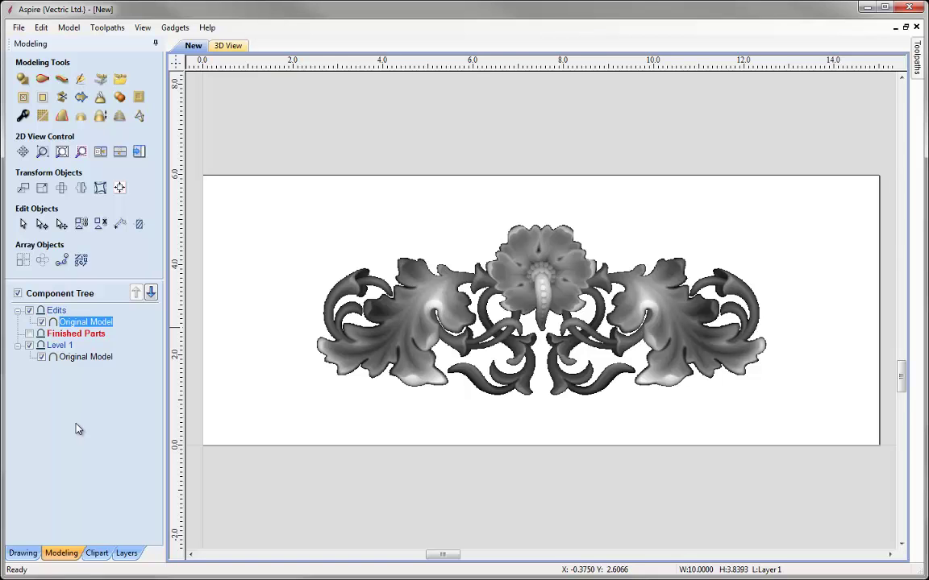
{"action": "left_click", "coordinate": [50, 314]}
{"action": "left_click", "coordinate": [29, 346]}
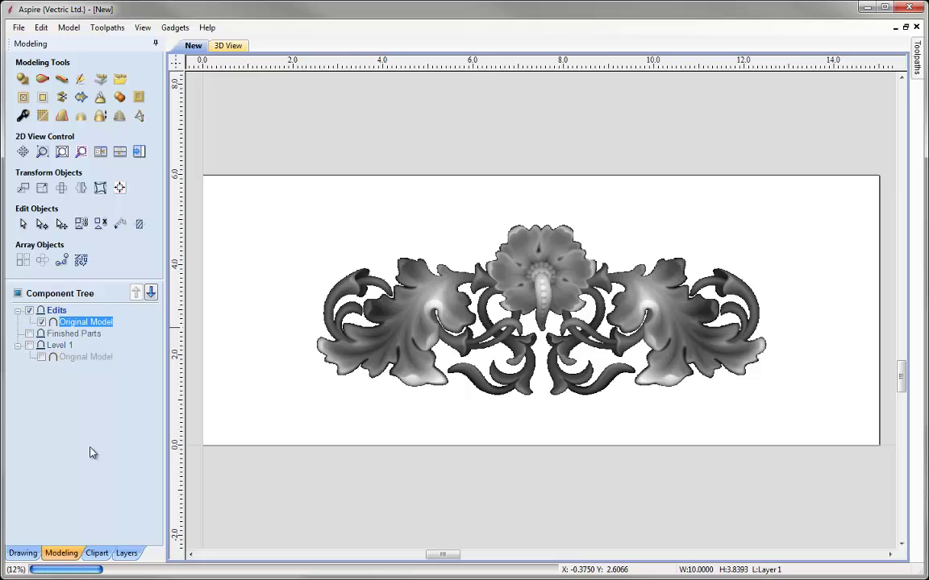
Step: Start a polyline just outside the flower's upper left edge and trace down the left petals to where the scroll meets them
{"action": "left_click", "coordinate": [117, 439]}
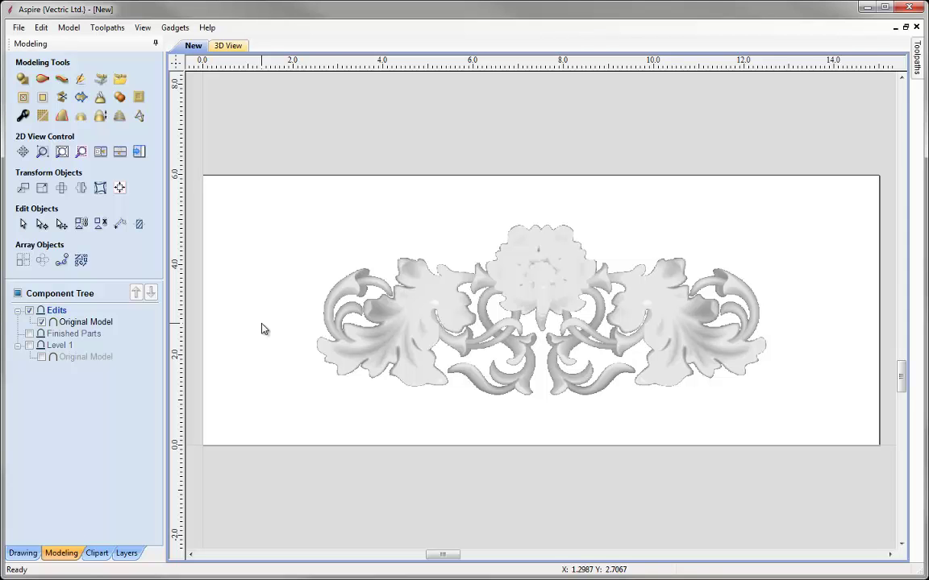
{"action": "left_click", "coordinate": [42, 153]}
{"action": "left_click_drag", "start_coordinate": [472, 210], "coordinate": [637, 346]}
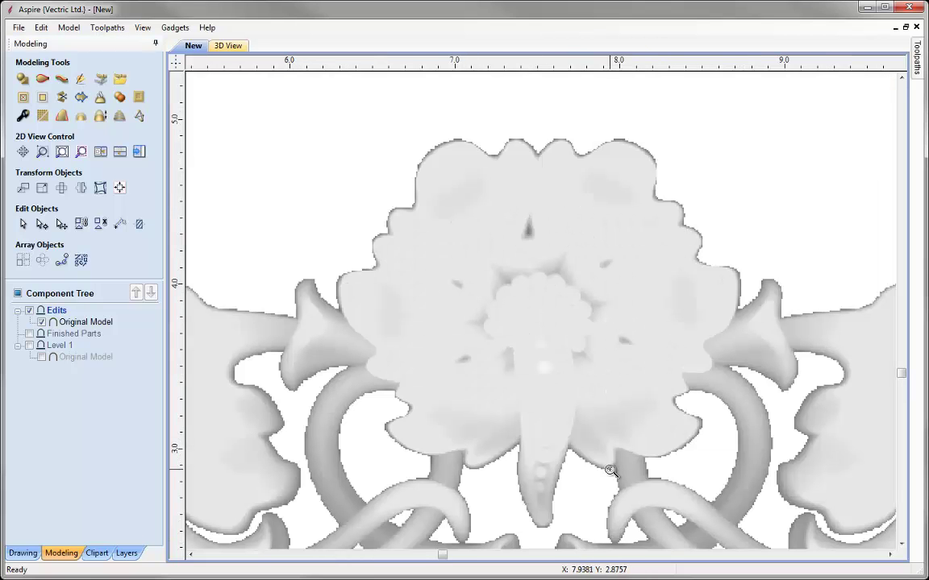
{"action": "left_click", "coordinate": [22, 225]}
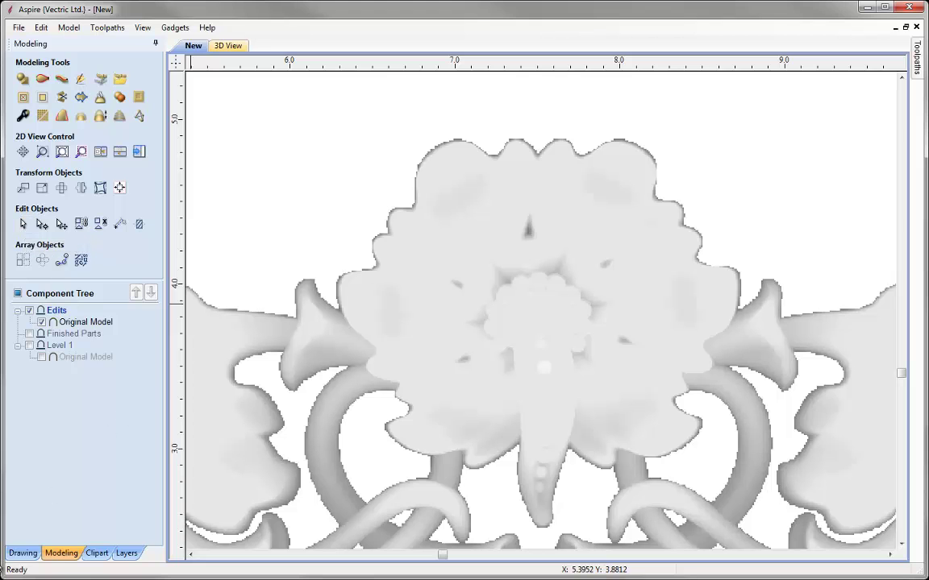
{"action": "left_click", "coordinate": [22, 553]}
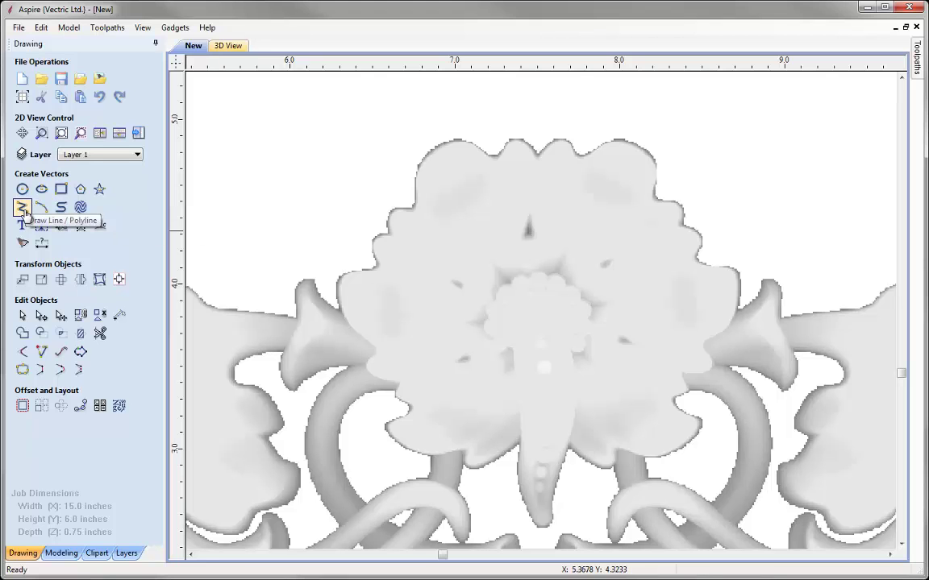
{"action": "left_click", "coordinate": [23, 208]}
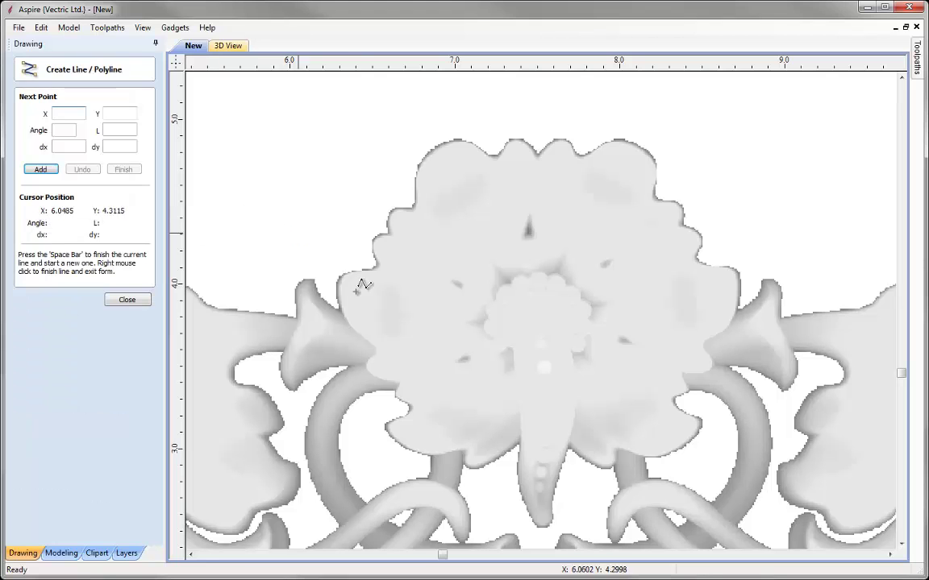
{"action": "left_click", "coordinate": [327, 255]}
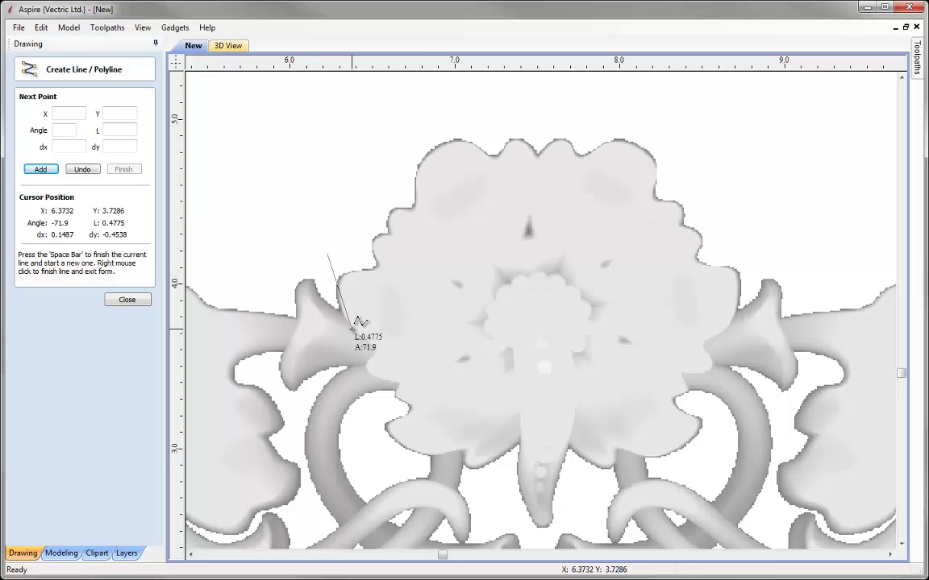
{"action": "left_click", "coordinate": [351, 328]}
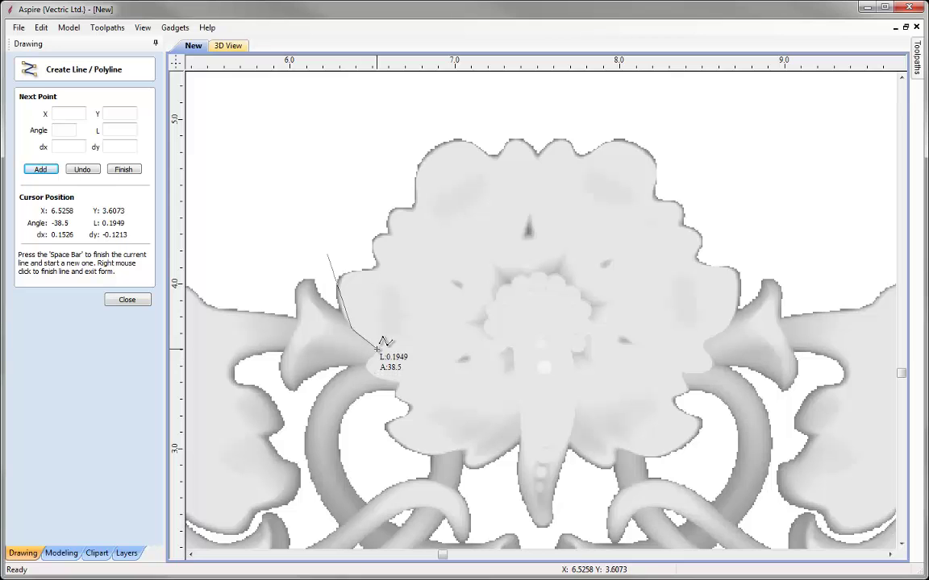
{"action": "left_click", "coordinate": [376, 351]}
{"action": "left_click", "coordinate": [369, 365]}
{"action": "left_click", "coordinate": [397, 386]}
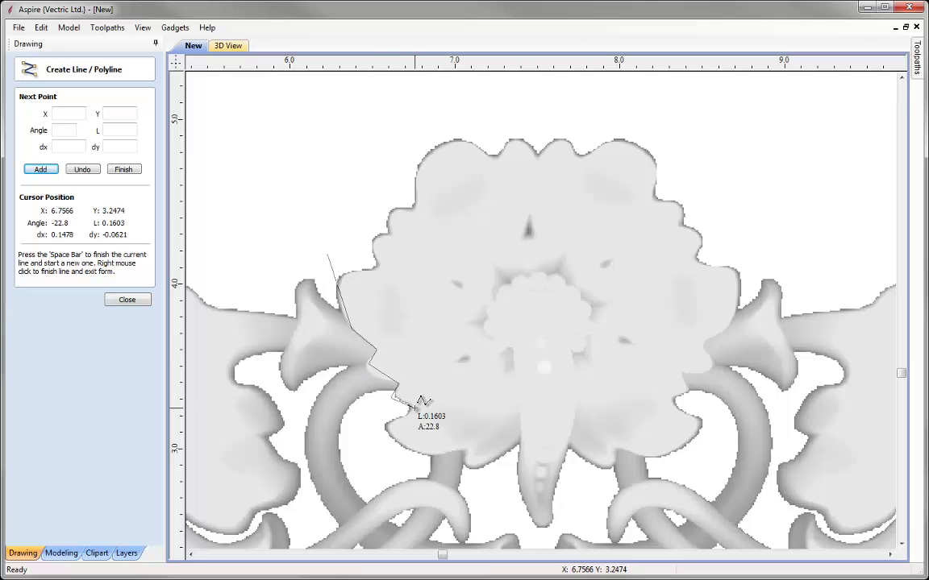
Step: Continue the polyline loosely around the flower's lower petals and below the stamen tip, following the notches where the stems meet the petals
{"action": "left_click", "coordinate": [359, 455]}
{"action": "left_click", "coordinate": [417, 465]}
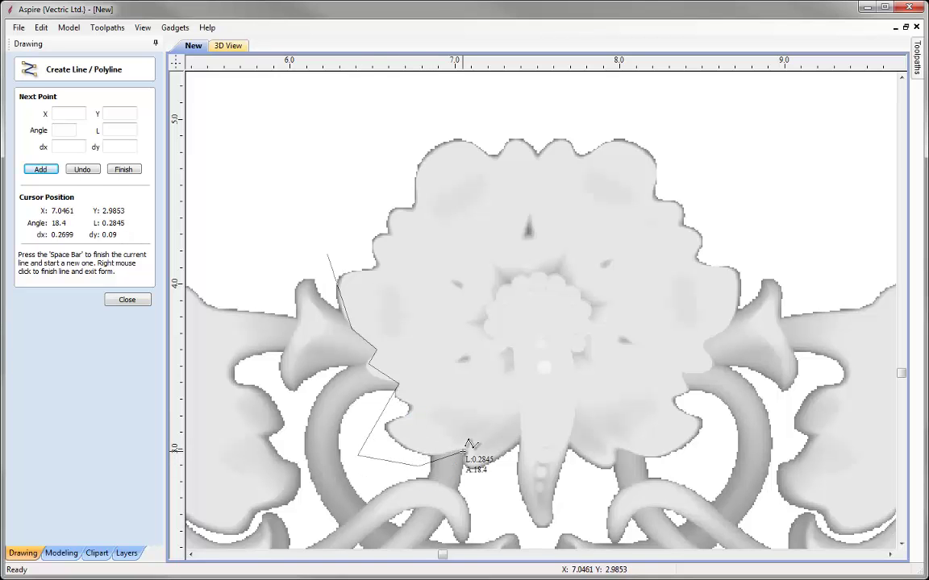
{"action": "left_click", "coordinate": [462, 451]}
{"action": "left_click", "coordinate": [463, 466]}
{"action": "left_click", "coordinate": [493, 489]}
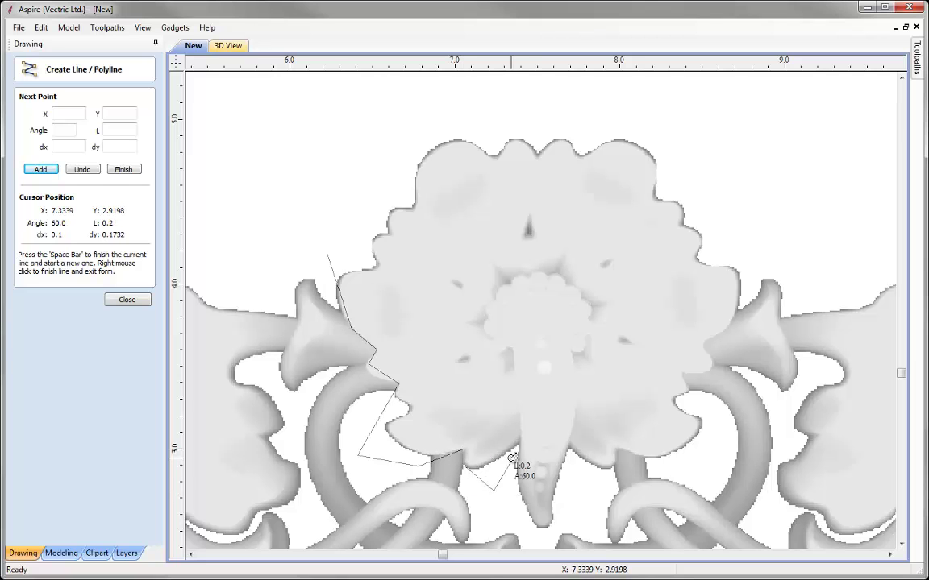
{"action": "left_click", "coordinate": [536, 540]}
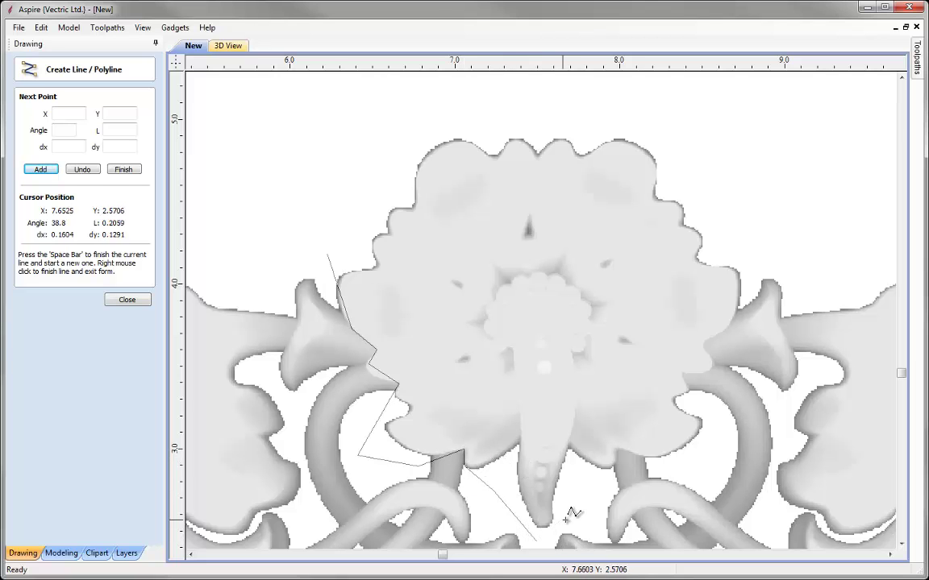
{"action": "left_click", "coordinate": [614, 470]}
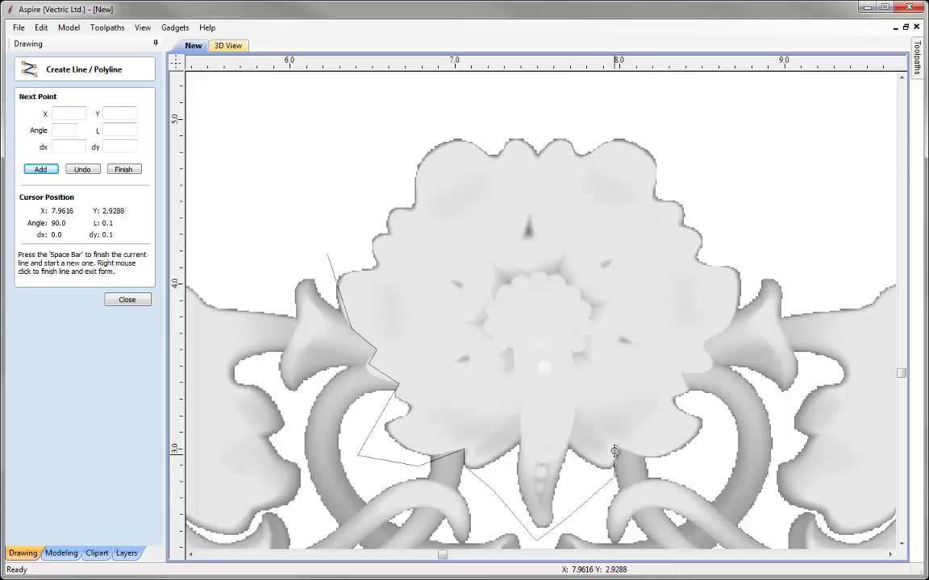
{"action": "left_click", "coordinate": [615, 445]}
{"action": "left_click", "coordinate": [642, 461]}
{"action": "left_click", "coordinate": [661, 466]}
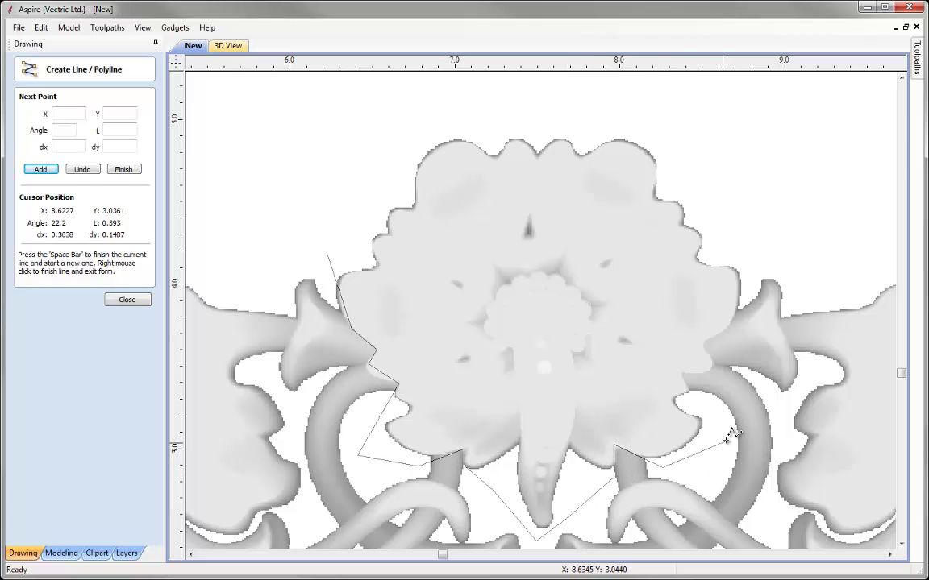
Step: Trace the polyline up the flower's right petals, end it outside the upper right edge and finish it as an open vector
{"action": "left_click", "coordinate": [722, 426]}
{"action": "left_click", "coordinate": [683, 374]}
{"action": "left_click", "coordinate": [715, 366]}
{"action": "left_click", "coordinate": [703, 341]}
{"action": "left_click", "coordinate": [732, 316]}
{"action": "left_click", "coordinate": [746, 275]}
{"action": "left_click", "coordinate": [744, 197]}
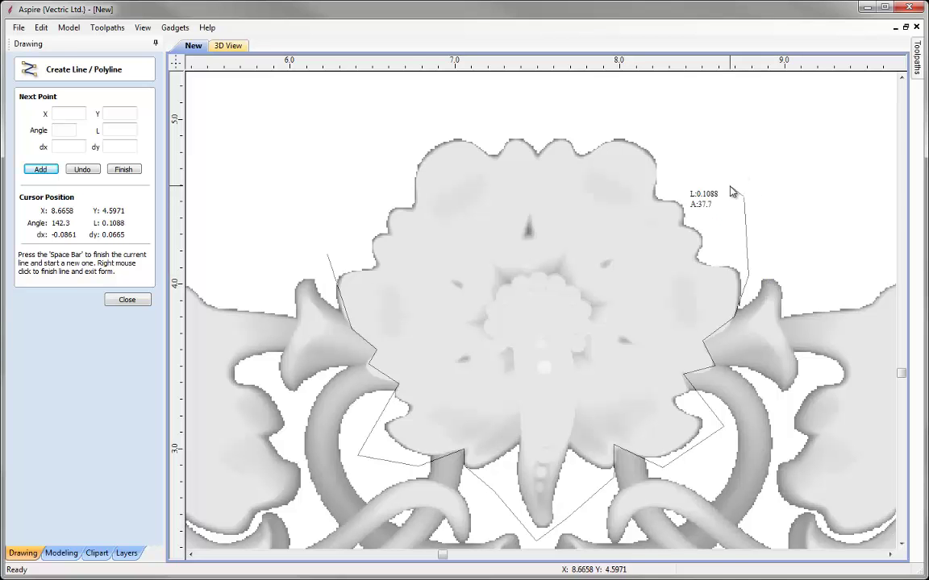
{"action": "right_click", "coordinate": [730, 189]}
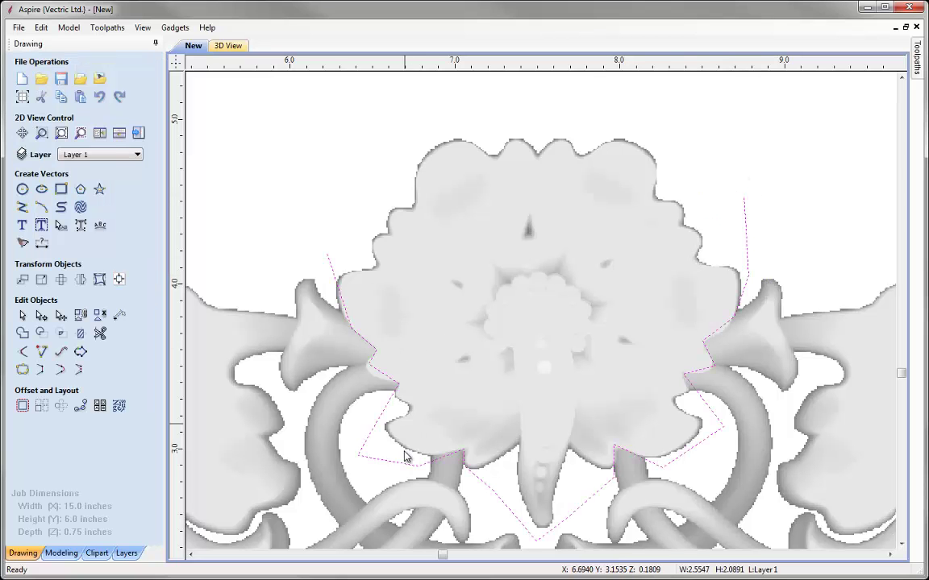
Step: Smooth the polyline points along the flower's left petals in node editing and adjust the curve above them to follow the petal edge
{"action": "scroll", "coordinate": [359, 485], "scroll_direction": "up", "scroll_amount": 2}
{"action": "scroll", "coordinate": [329, 483], "scroll_direction": "up", "scroll_amount": 1}
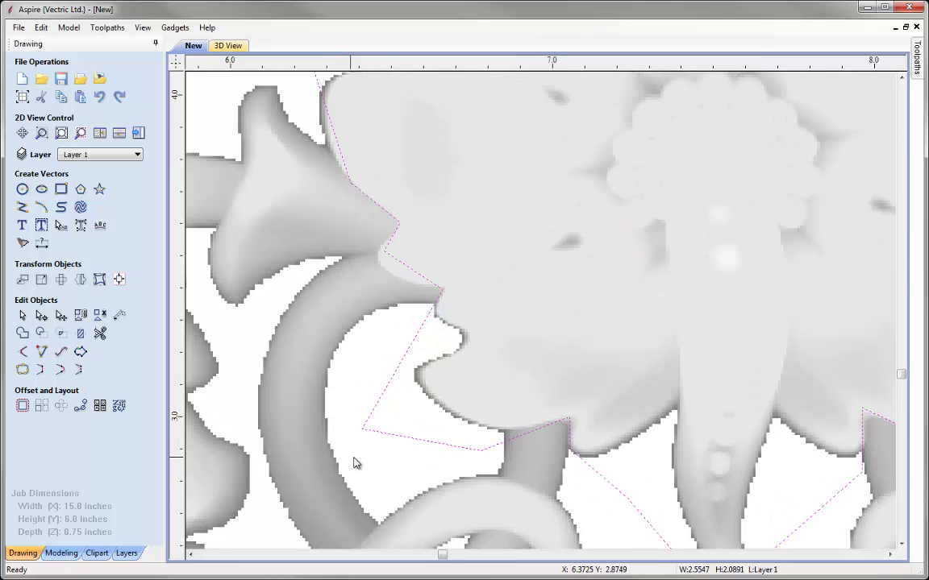
{"action": "double_click", "coordinate": [407, 355]}
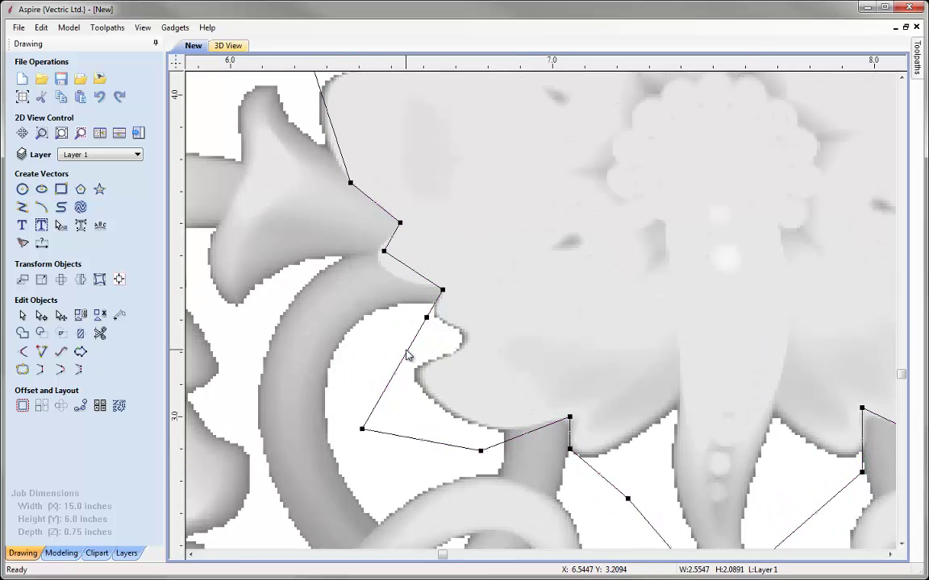
{"action": "left_click_drag", "start_coordinate": [300, 151], "coordinate": [464, 309]}
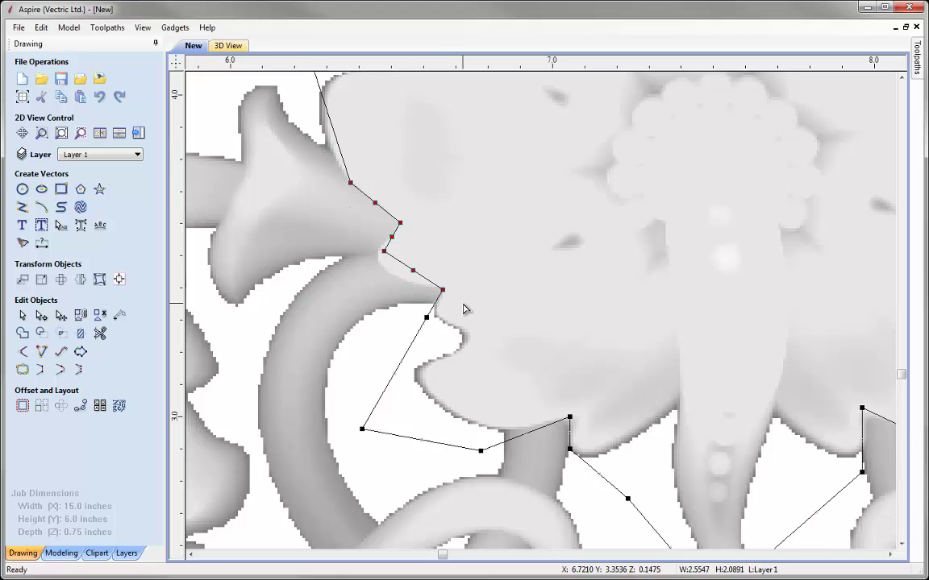
{"action": "key", "text": "s"}
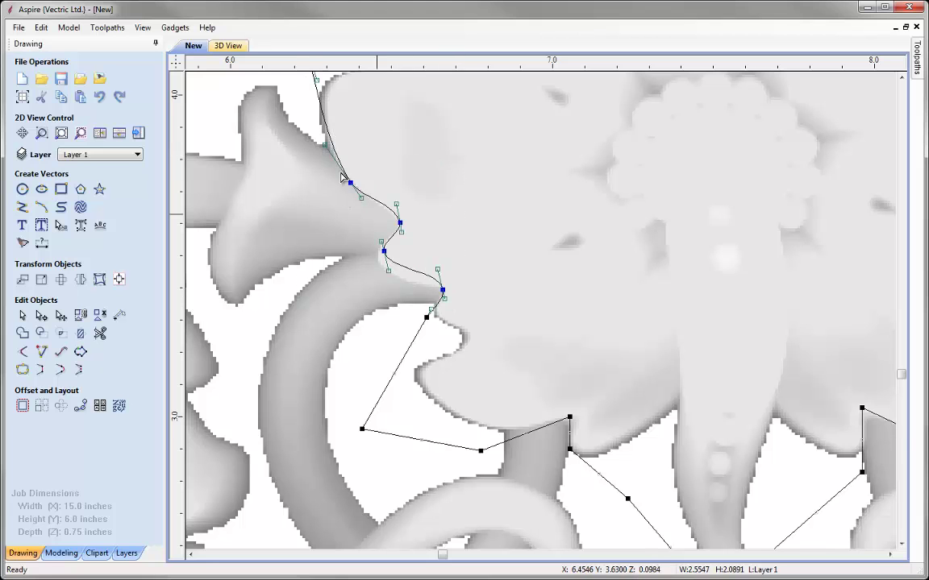
{"action": "left_click_drag", "start_coordinate": [315, 78], "coordinate": [310, 121]}
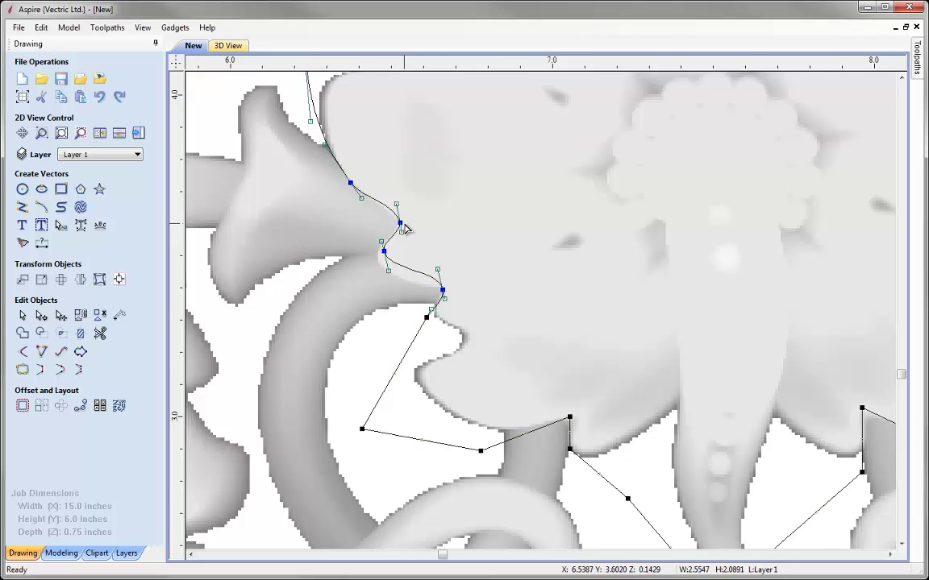
{"action": "scroll", "coordinate": [400, 223], "scroll_direction": "up", "scroll_amount": 3}
{"action": "left_click_drag", "start_coordinate": [403, 226], "coordinate": [394, 232]}
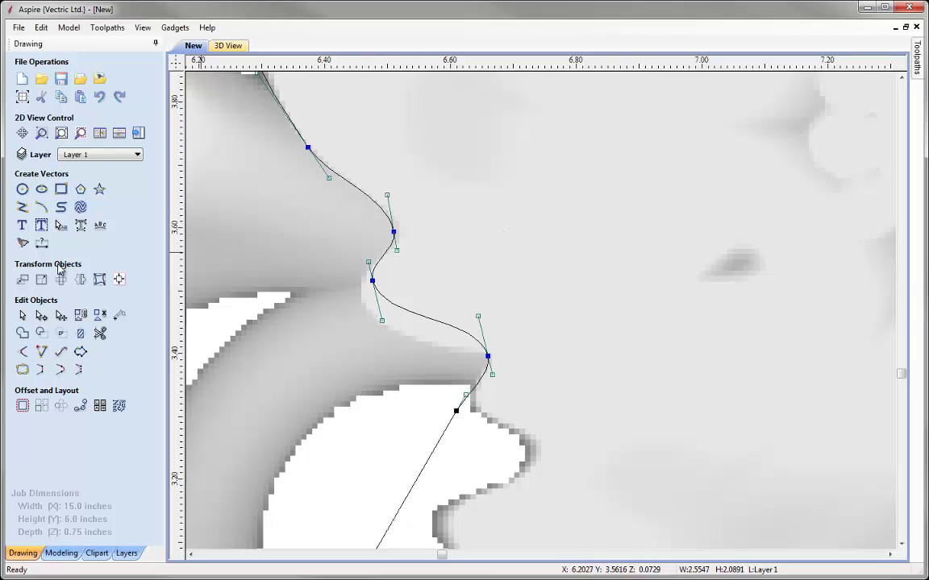
Step: Set the flourish component's fading of non-selected bitmap to 34% in its object properties
{"action": "left_click", "coordinate": [22, 315]}
{"action": "left_click", "coordinate": [476, 252]}
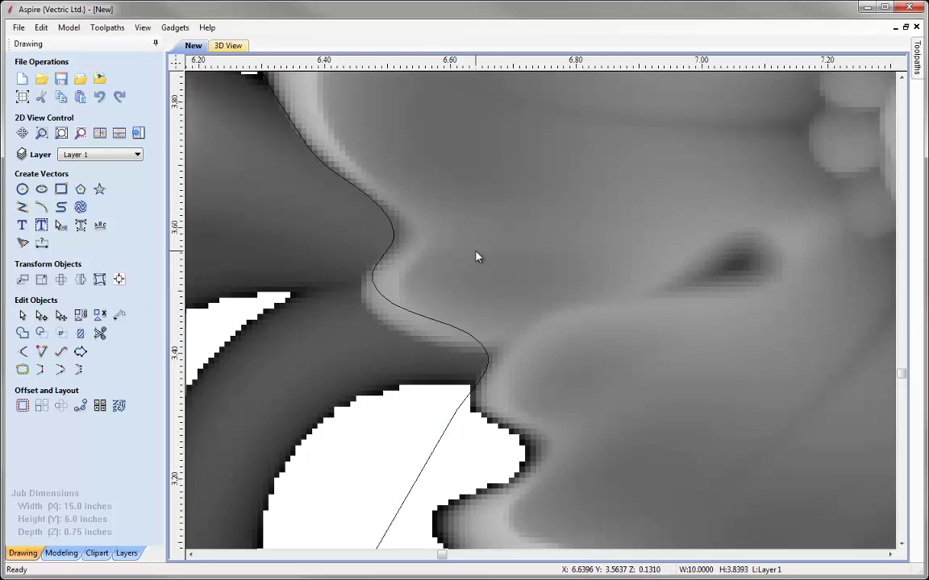
{"action": "right_click", "coordinate": [469, 132]}
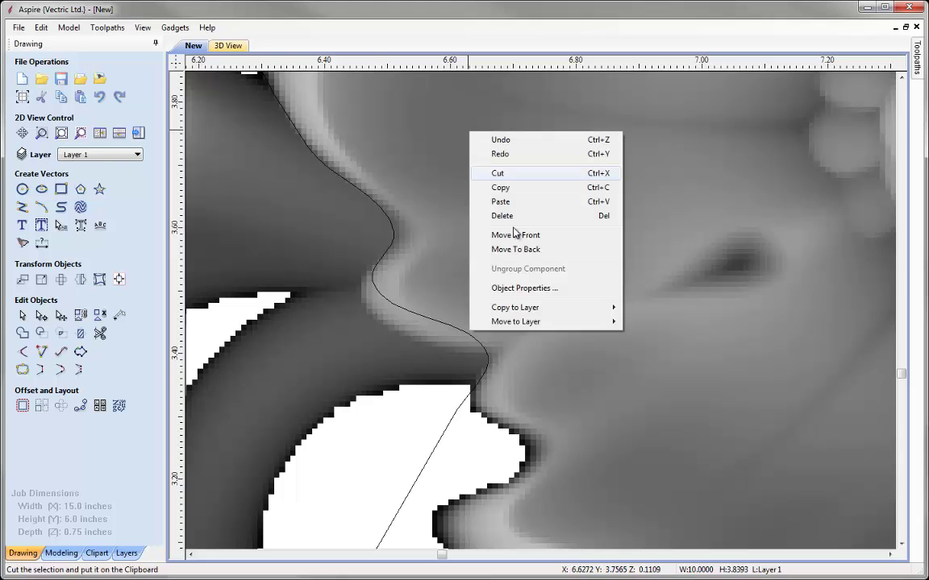
{"action": "left_click", "coordinate": [520, 288]}
{"action": "left_click_drag", "start_coordinate": [452, 296], "coordinate": [437, 295]}
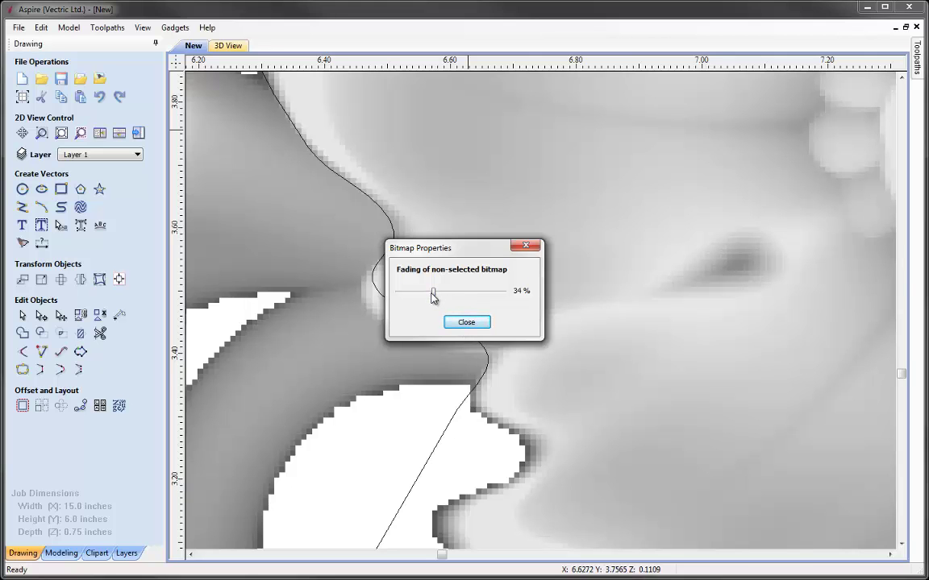
{"action": "left_click", "coordinate": [467, 323]}
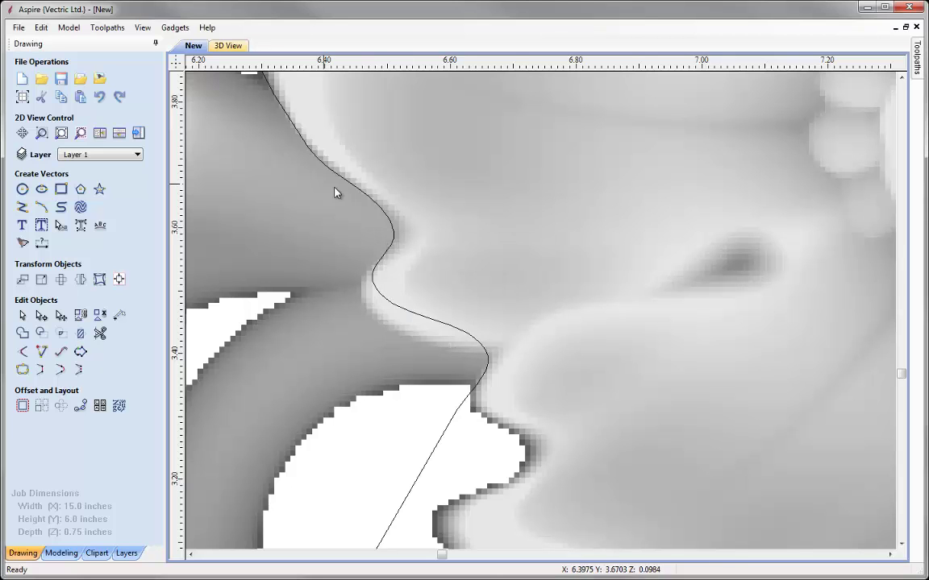
Step: Reposition the vector's nodes and curve handles along the flower's left petals so the curve matches the petal edge where the scroll joins
{"action": "left_click", "coordinate": [377, 271]}
{"action": "key", "text": "n"}
{"action": "left_click_drag", "start_coordinate": [373, 280], "coordinate": [362, 298]}
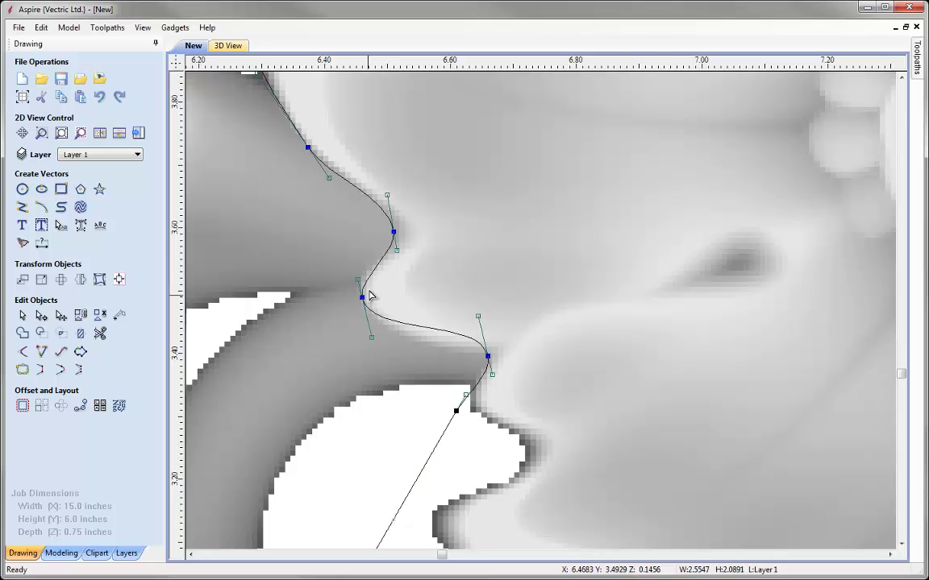
{"action": "left_click", "coordinate": [395, 233]}
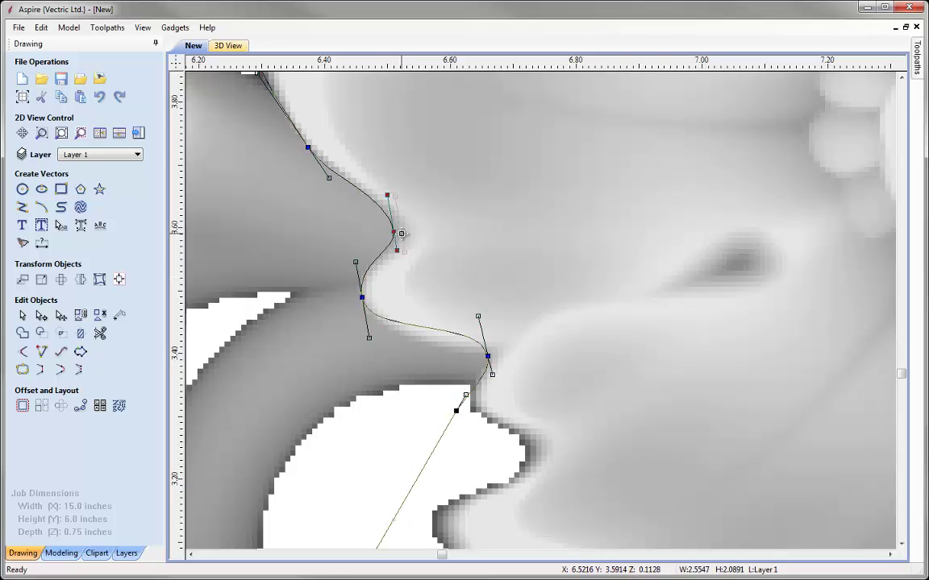
{"action": "left_click_drag", "start_coordinate": [401, 234], "coordinate": [402, 234]}
{"action": "left_click", "coordinate": [307, 148]}
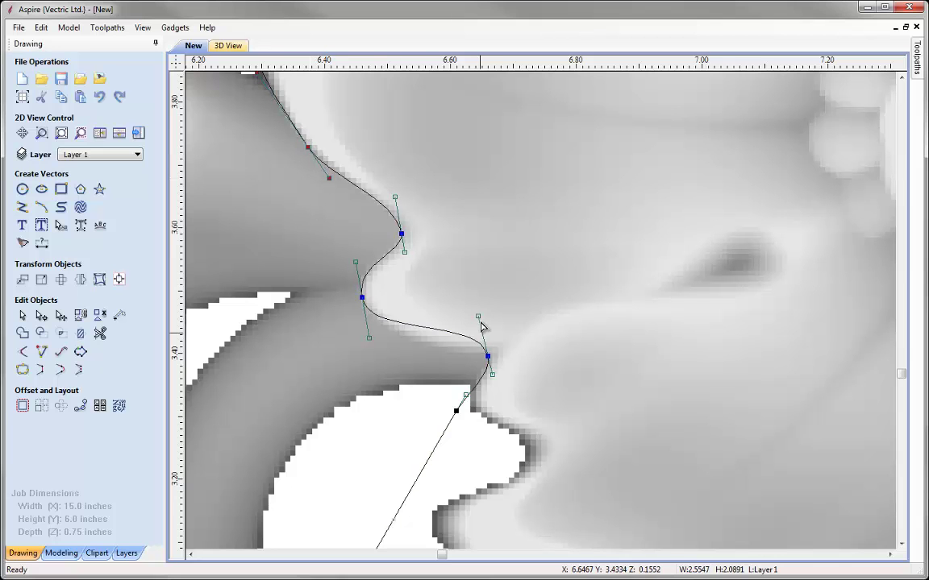
{"action": "left_click_drag", "start_coordinate": [478, 316], "coordinate": [491, 353]}
{"action": "left_click_drag", "start_coordinate": [457, 411], "coordinate": [457, 425]}
{"action": "left_click_drag", "start_coordinate": [460, 386], "coordinate": [456, 387]}
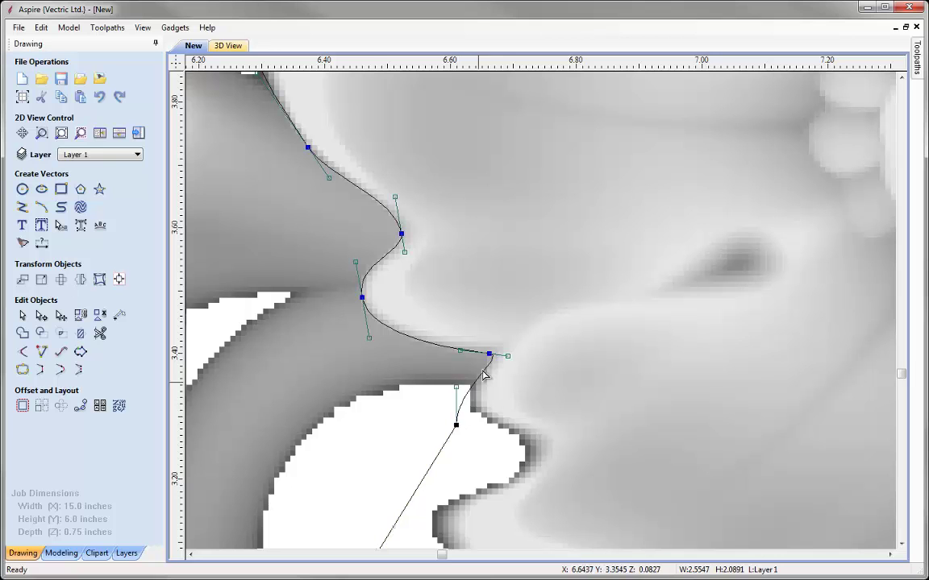
Step: Smooth the two vector points at the notch where the lower-left stem meets the petals and move the upper point onto the edge
{"action": "left_click", "coordinate": [464, 470]}
{"action": "key", "text": "F6"}
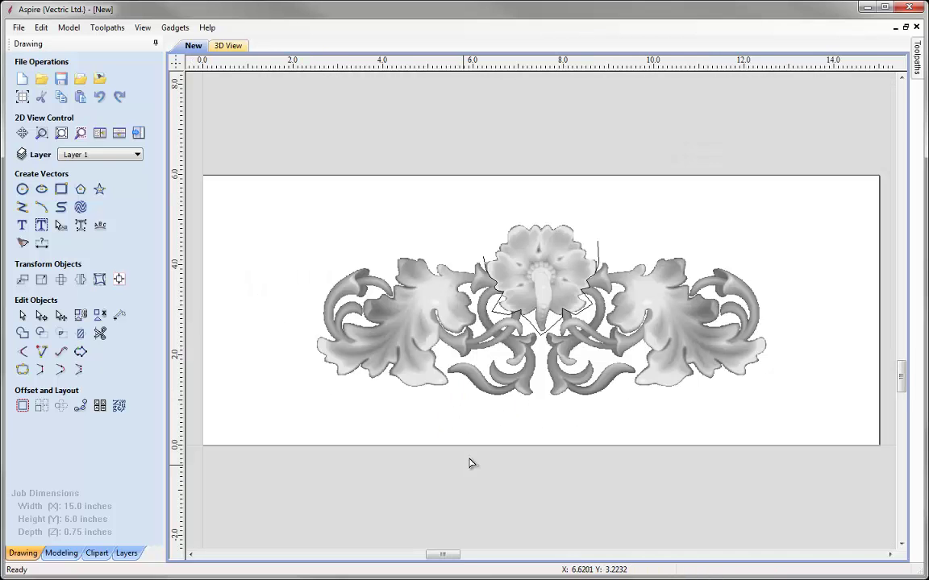
{"action": "scroll", "coordinate": [523, 316], "scroll_direction": "up", "scroll_amount": 10}
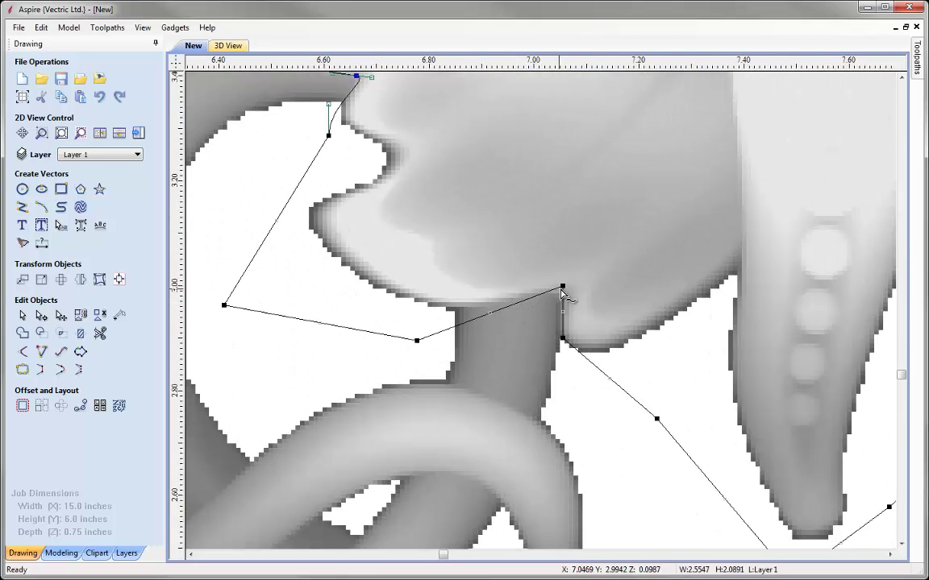
{"action": "key", "text": "s"}
{"action": "left_click_drag", "start_coordinate": [562, 286], "coordinate": [559, 296]}
{"action": "left_click_drag", "start_coordinate": [521, 269], "coordinate": [550, 295]}
{"action": "key", "text": "s"}
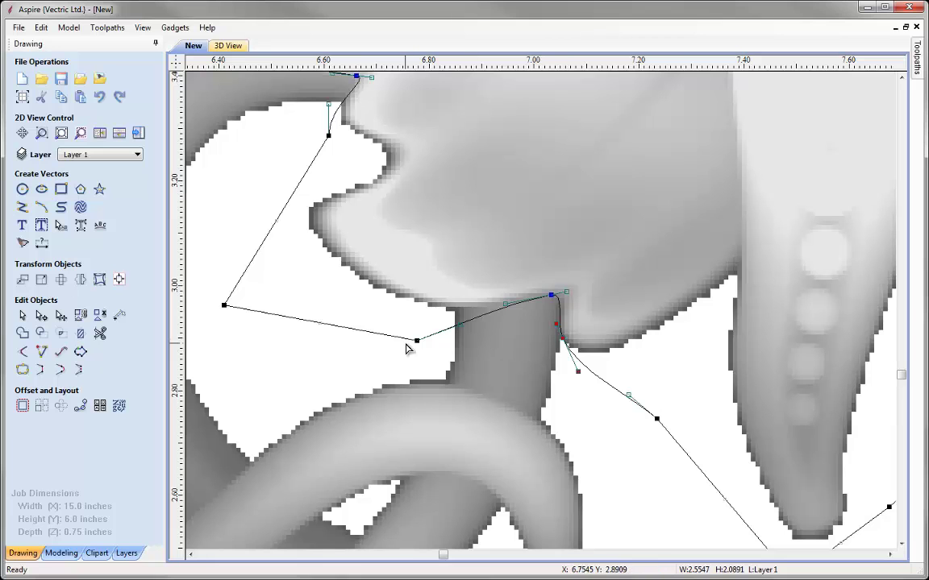
Step: Delete the vector point below the lower-left petal and adjust the remaining span and notch point to follow the petal edge over the stem
{"action": "left_click_drag", "start_coordinate": [417, 340], "coordinate": [447, 311]}
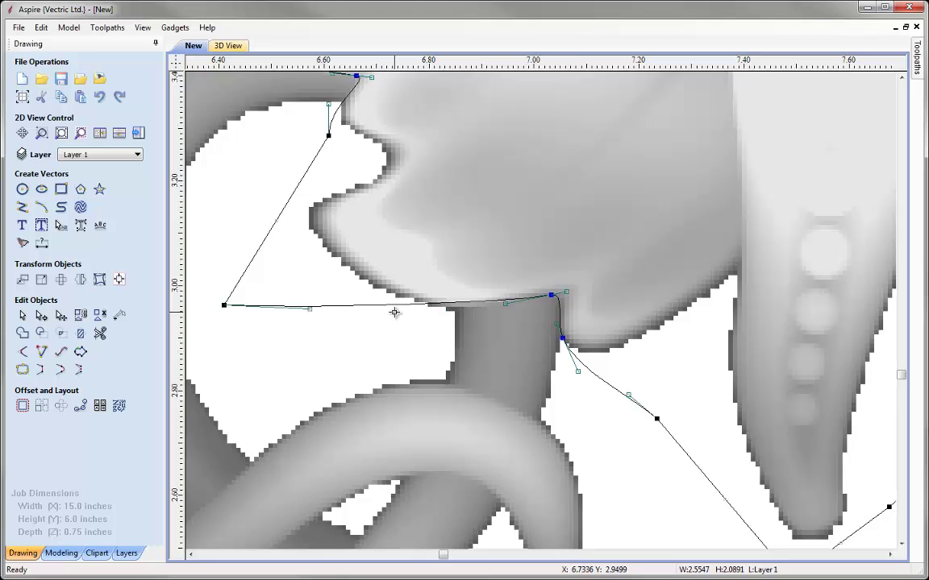
{"action": "key", "text": "Delete"}
{"action": "left_click_drag", "start_coordinate": [502, 308], "coordinate": [498, 320]}
{"action": "mouse_move", "coordinate": [550, 295]}
{"action": "left_mouse_down"}
{"action": "mouse_move", "coordinate": [556, 317]}
{"action": "mouse_move", "coordinate": [556, 291]}
{"action": "left_mouse_up"}
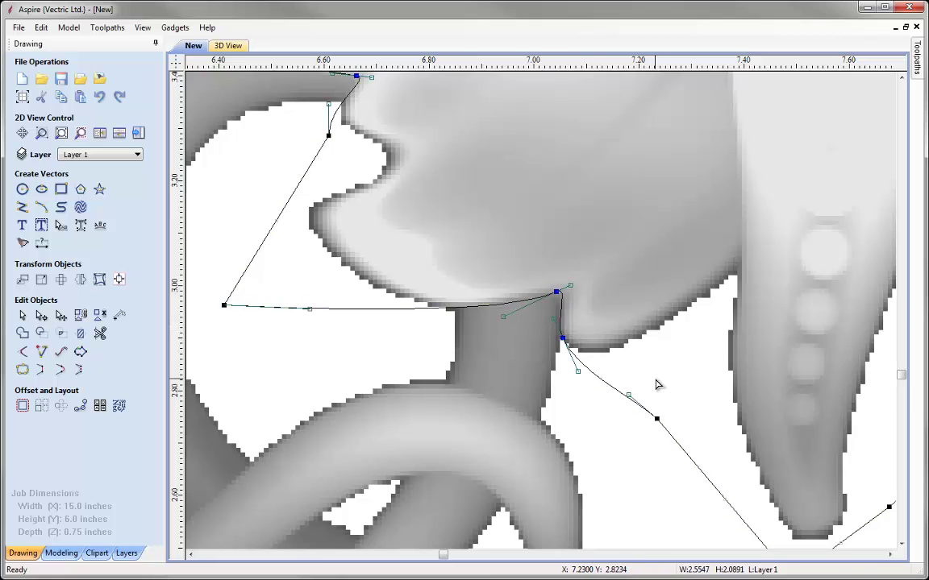
{"action": "scroll", "coordinate": [657, 384], "scroll_direction": "down", "scroll_amount": 10}
{"action": "scroll", "coordinate": [558, 304], "scroll_direction": "up", "scroll_amount": 8}
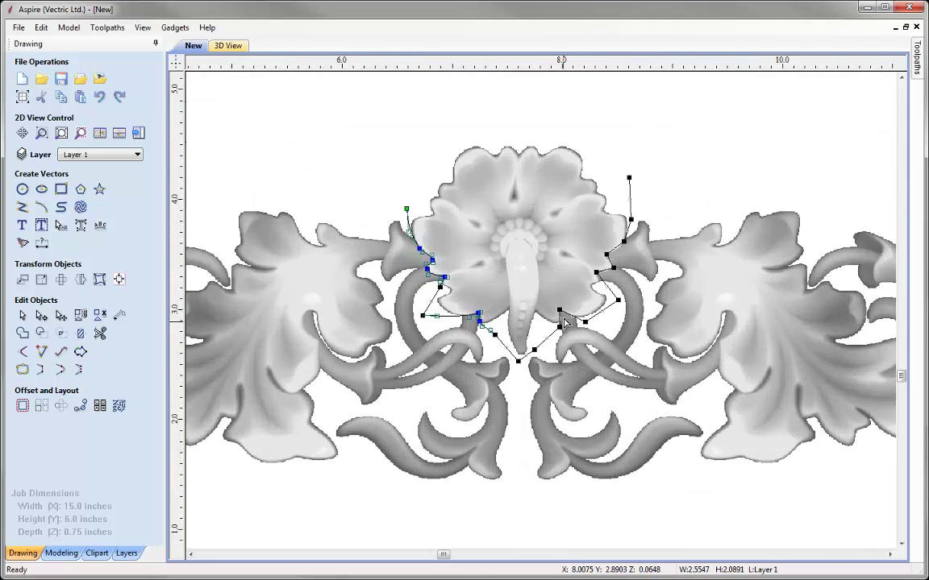
Step: Smooth the vector point at the notch where the lower-right stem meets the petals and adjust neighbouring points and handles to the petal edge
{"action": "scroll", "coordinate": [557, 304], "scroll_direction": "up", "scroll_amount": 3}
{"action": "key", "text": "s"}
{"action": "left_click_drag", "start_coordinate": [551, 299], "coordinate": [561, 317]}
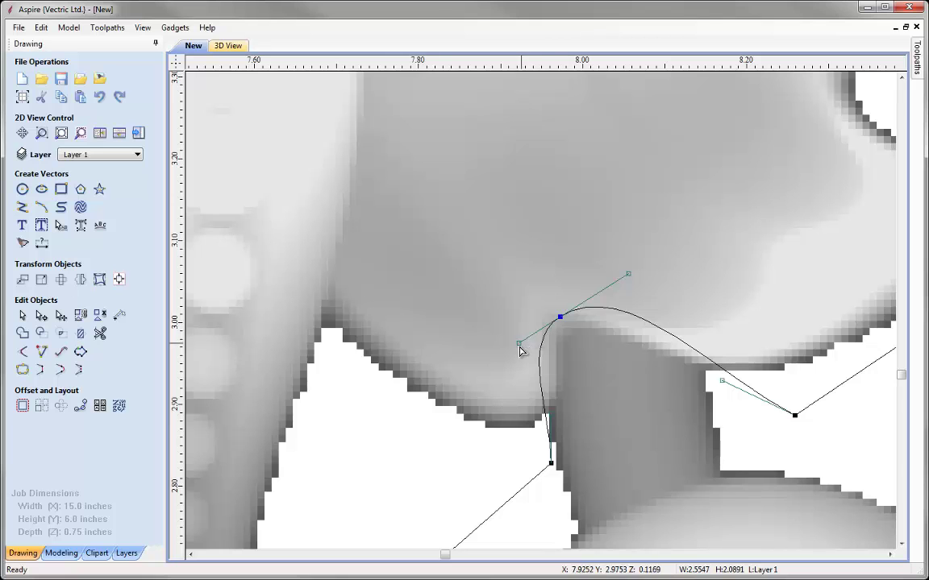
{"action": "left_click_drag", "start_coordinate": [520, 347], "coordinate": [576, 380]}
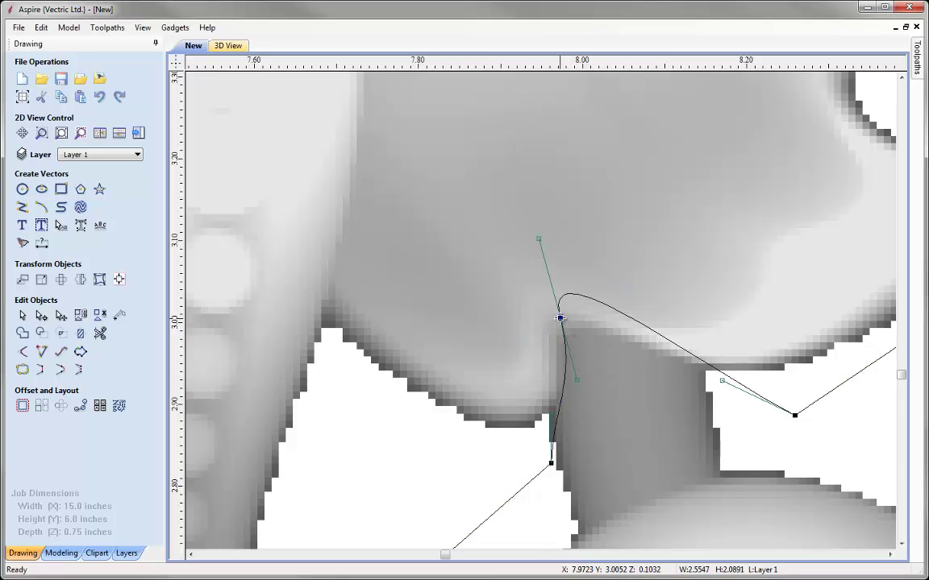
{"action": "left_click_drag", "start_coordinate": [560, 317], "coordinate": [557, 340]}
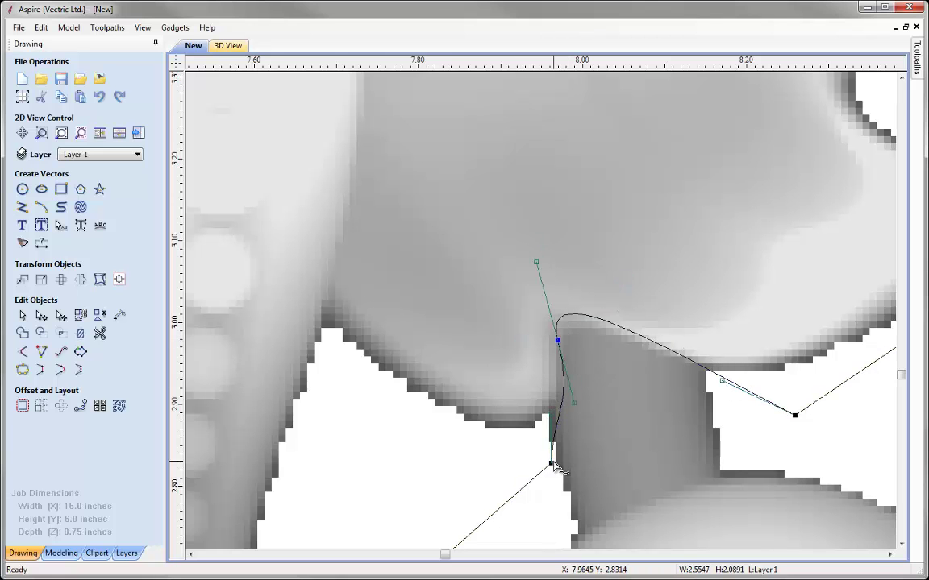
{"action": "left_click_drag", "start_coordinate": [552, 463], "coordinate": [493, 484]}
{"action": "left_click_drag", "start_coordinate": [493, 436], "coordinate": [534, 438]}
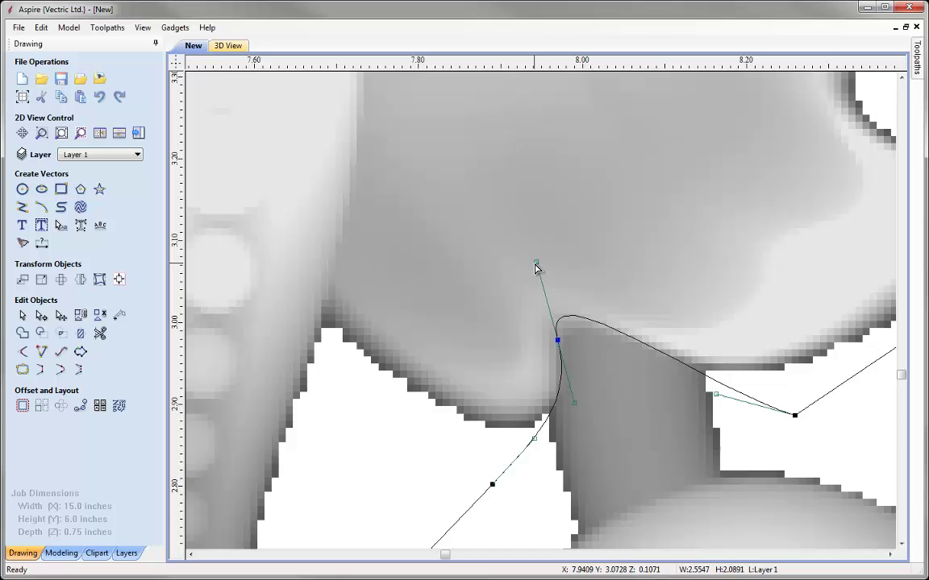
{"action": "left_click_drag", "start_coordinate": [536, 269], "coordinate": [537, 282]}
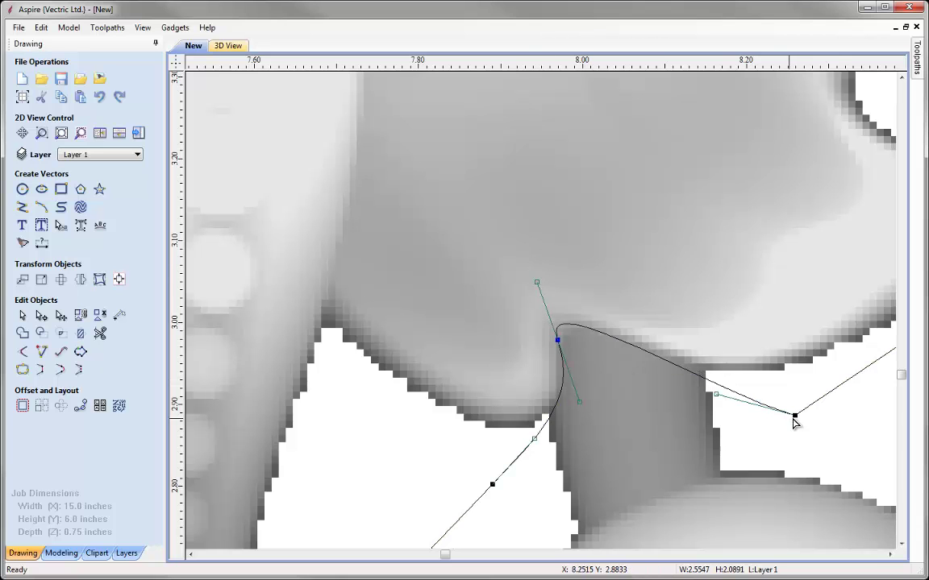
Step: Move the vector point below the flower's lower-right petal closer to the petal edge and smooth it
{"action": "left_click_drag", "start_coordinate": [795, 415], "coordinate": [801, 392]}
{"action": "key", "text": "s"}
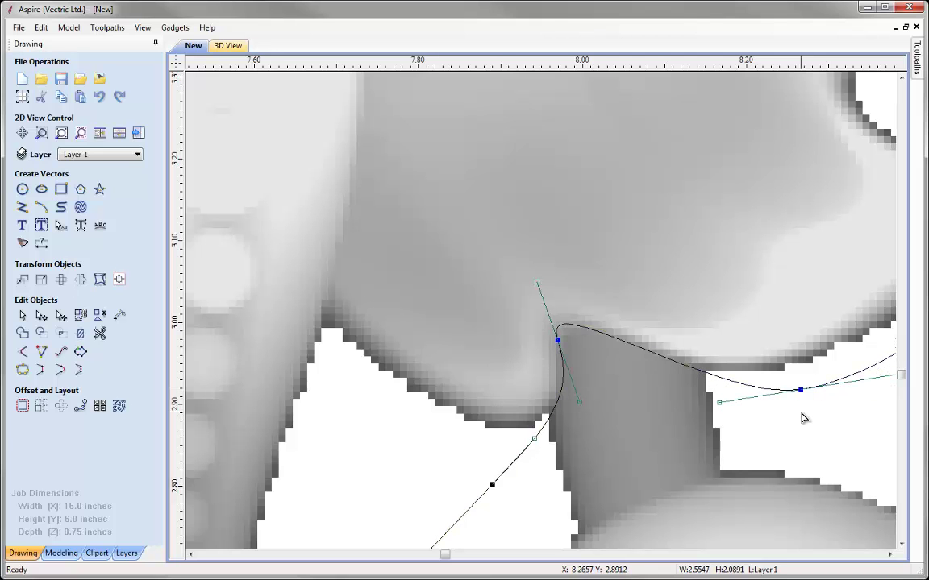
{"action": "scroll", "coordinate": [803, 417], "scroll_direction": "down", "scroll_amount": 3}
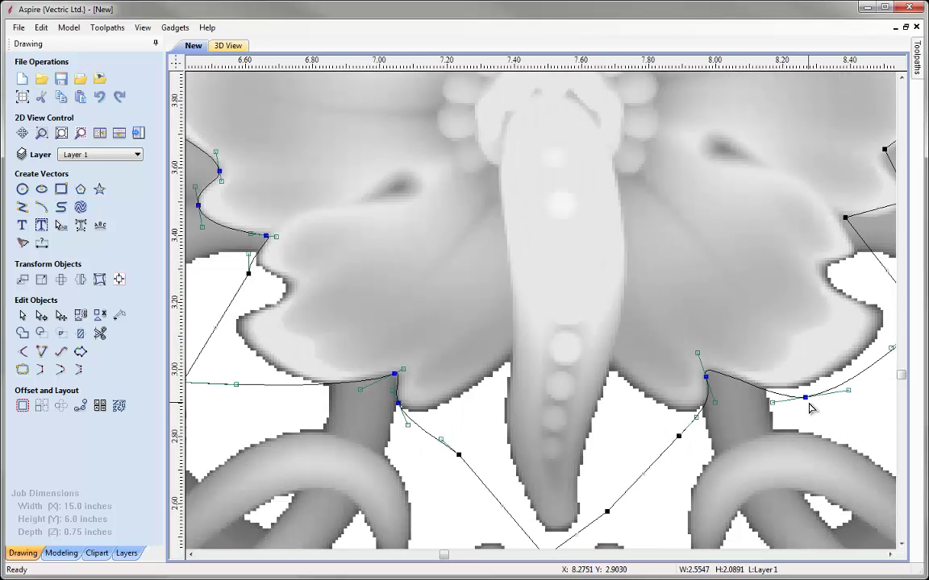
Step: Convert the straight vector spans along the flower's right petals to Bezier curves and smooth their points
{"action": "left_click", "coordinate": [890, 555]}
{"action": "left_click_drag", "start_coordinate": [890, 556], "coordinate": [890, 555]}
{"action": "scroll", "coordinate": [621, 100], "scroll_direction": "up", "scroll_amount": 2}
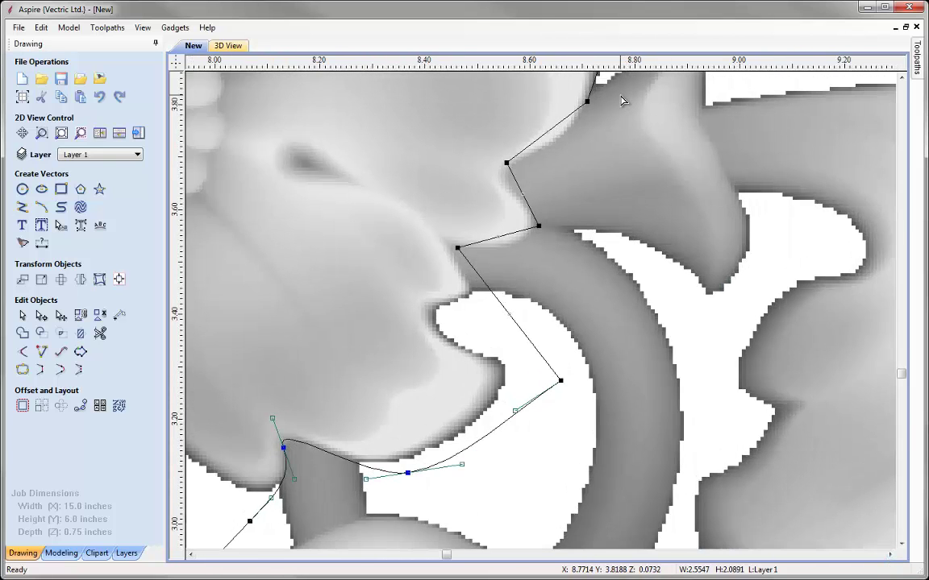
{"action": "left_click_drag", "start_coordinate": [356, 90], "coordinate": [645, 368]}
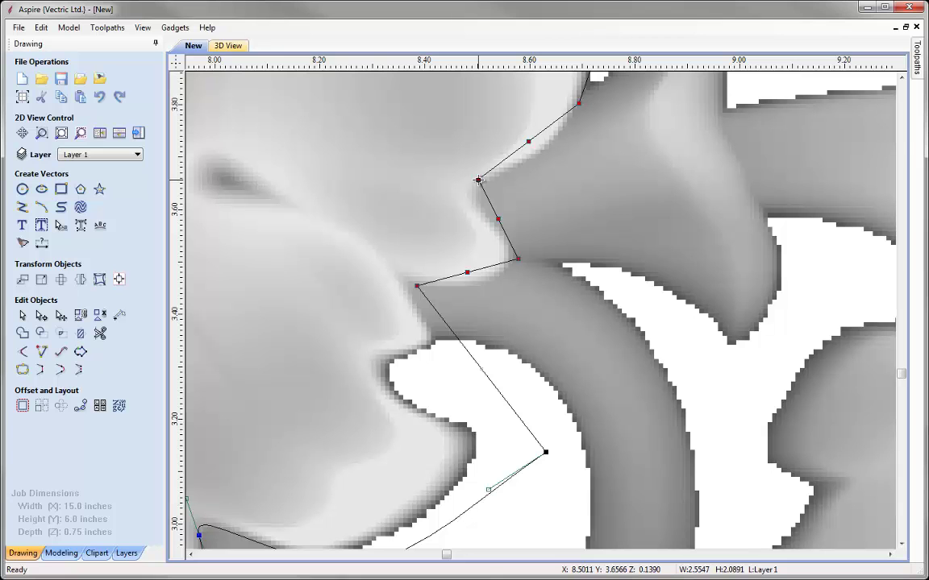
{"action": "key", "text": "s"}
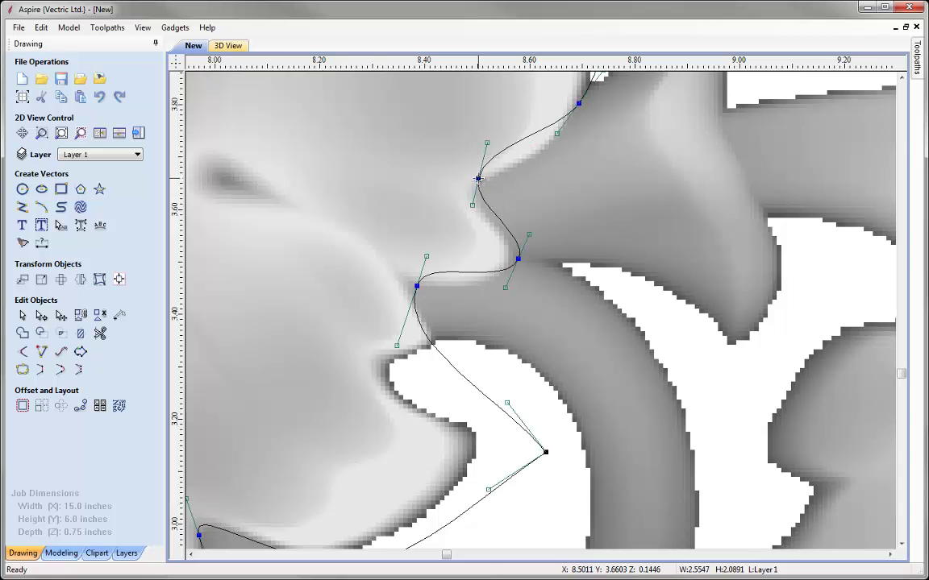
Step: Adjust the nodes and curve handles along the right petals so the curve follows the edge where the scroll joins
{"action": "left_click_drag", "start_coordinate": [477, 194], "coordinate": [473, 195]}
{"action": "left_click_drag", "start_coordinate": [480, 159], "coordinate": [486, 182]}
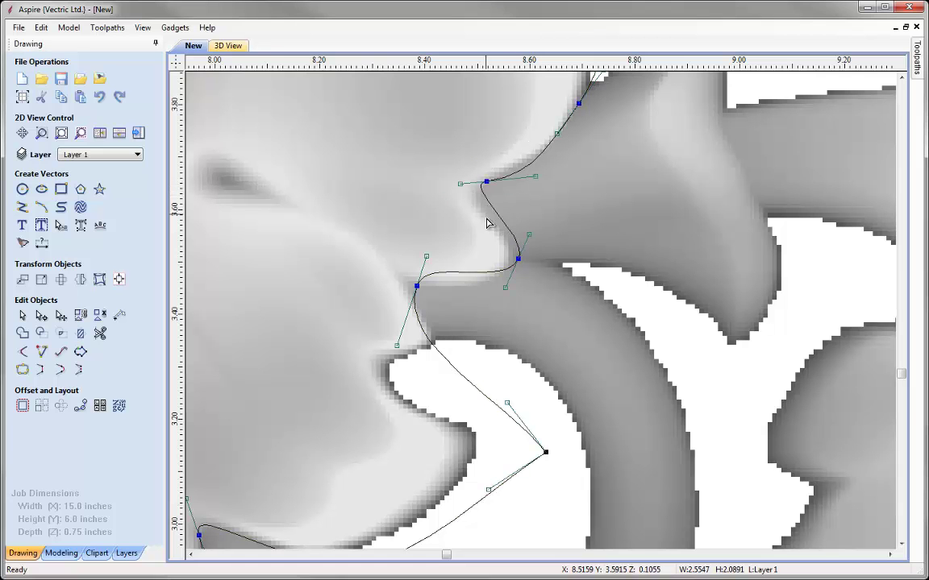
{"action": "left_click_drag", "start_coordinate": [519, 258], "coordinate": [510, 270]}
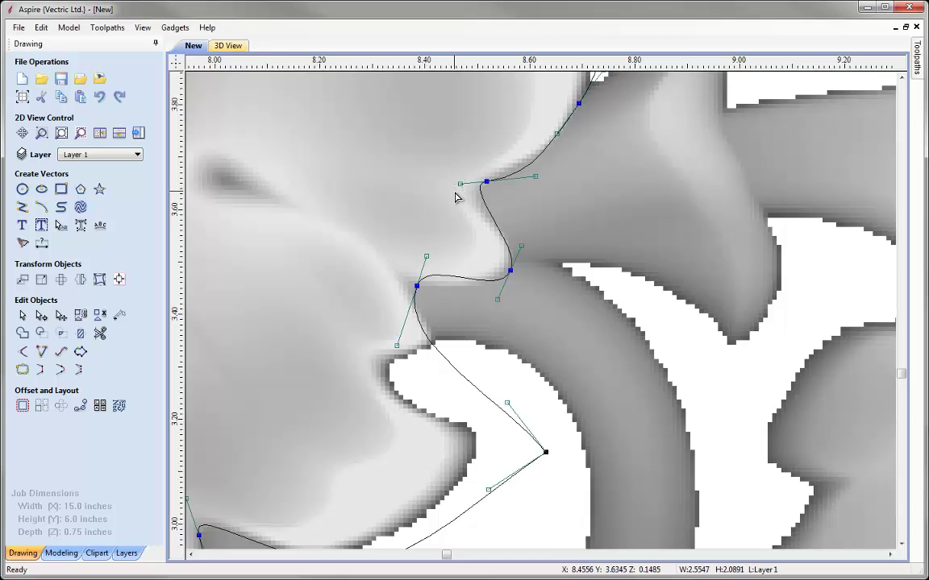
{"action": "left_click_drag", "start_coordinate": [458, 183], "coordinate": [452, 194]}
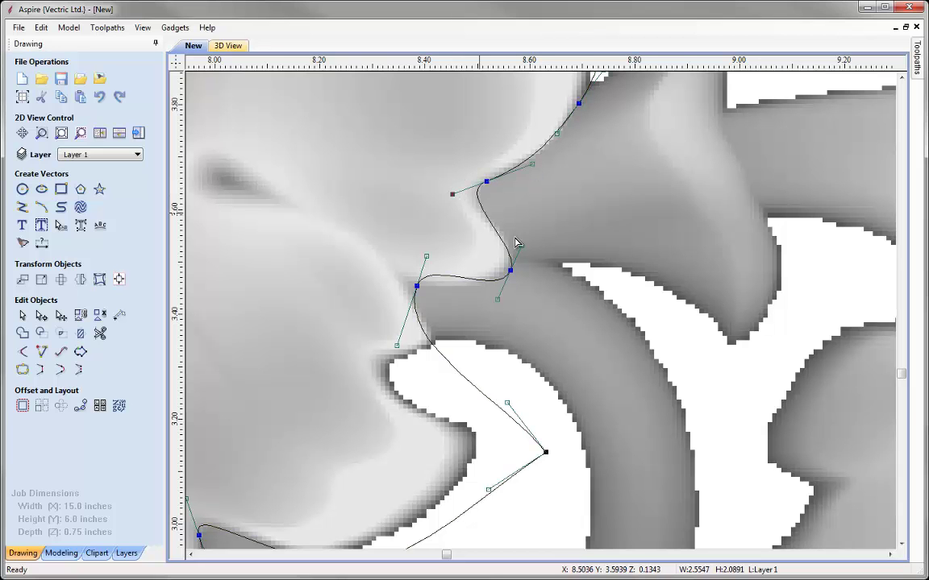
{"action": "left_click_drag", "start_coordinate": [522, 246], "coordinate": [522, 235]}
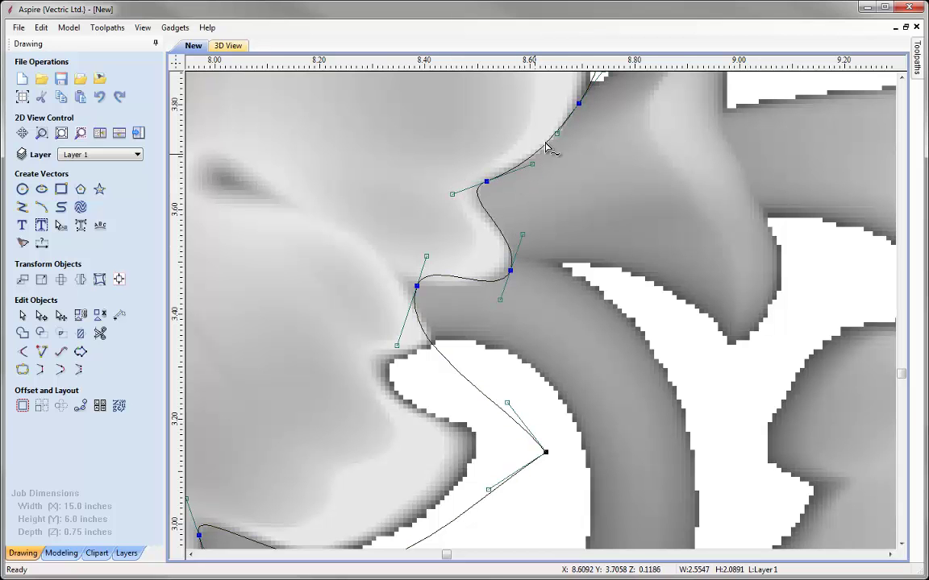
{"action": "left_click_drag", "start_coordinate": [556, 134], "coordinate": [558, 139]}
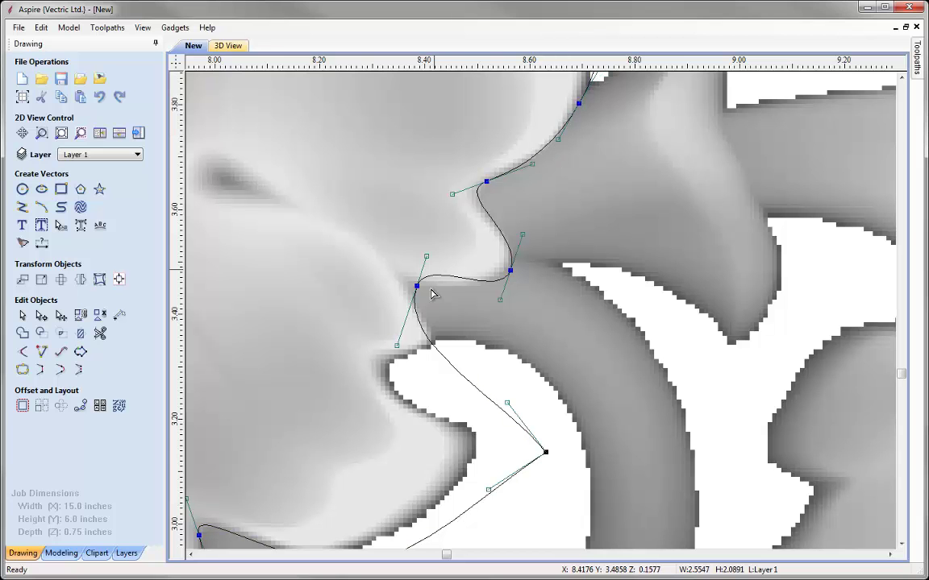
{"action": "key", "text": "Escape"}
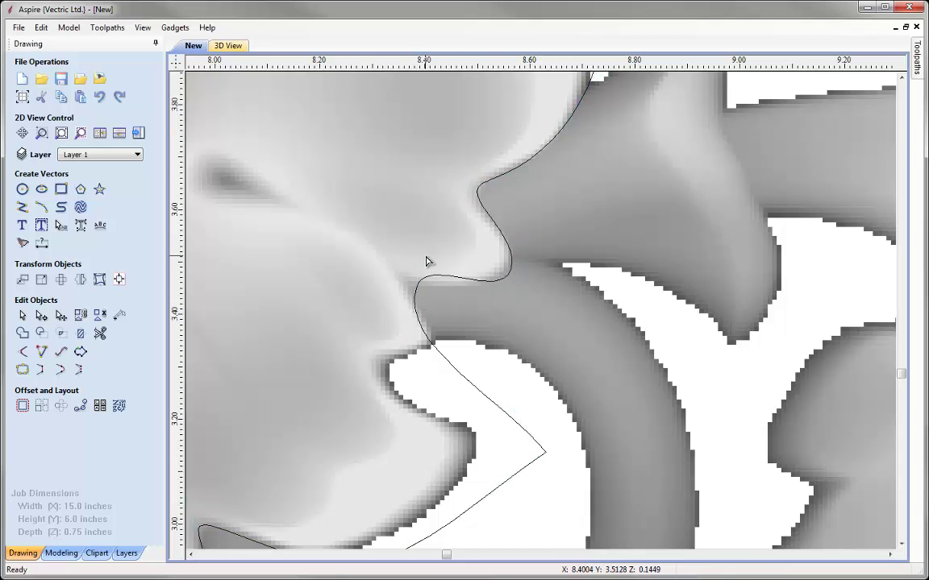
Step: Refine the points and handles at the petal tip and the inner notch below it on the flower's right side
{"action": "left_click", "coordinate": [434, 276]}
{"action": "left_click_drag", "start_coordinate": [426, 258], "coordinate": [419, 282]}
{"action": "key", "text": "Escape"}
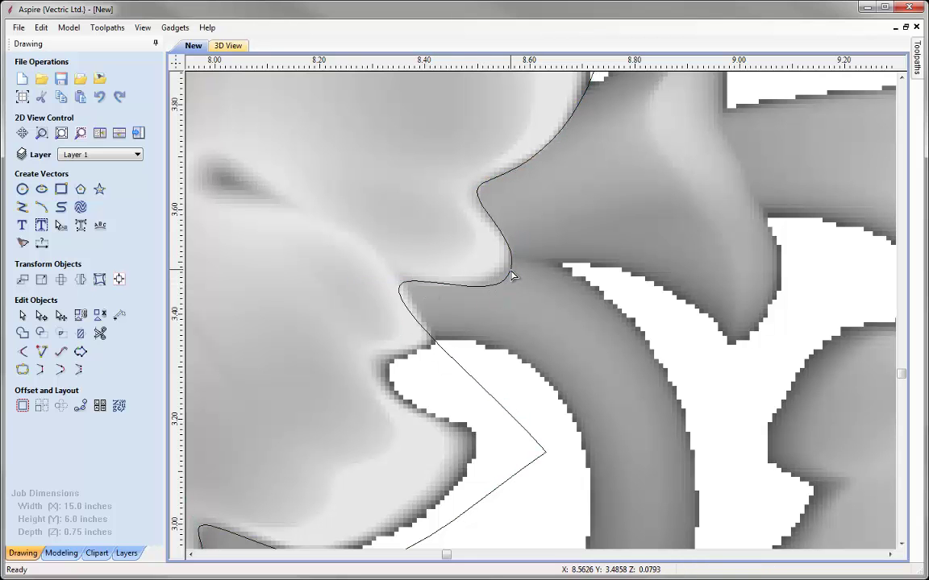
{"action": "left_click", "coordinate": [512, 279]}
{"action": "left_click_drag", "start_coordinate": [510, 267], "coordinate": [505, 263]}
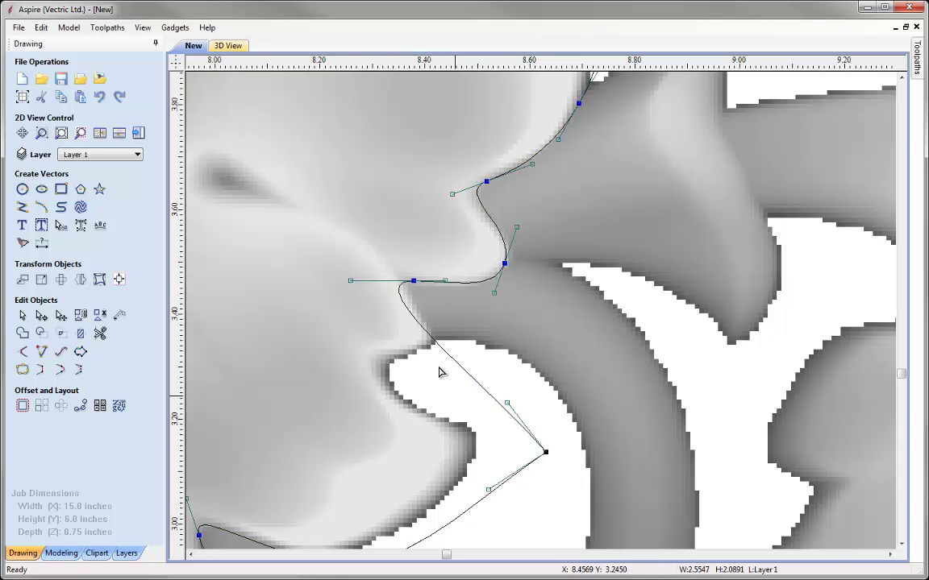
{"action": "mouse_move", "coordinate": [352, 280]}
{"action": "left_mouse_down"}
{"action": "mouse_move", "coordinate": [347, 276]}
{"action": "mouse_move", "coordinate": [370, 277]}
{"action": "left_mouse_up"}
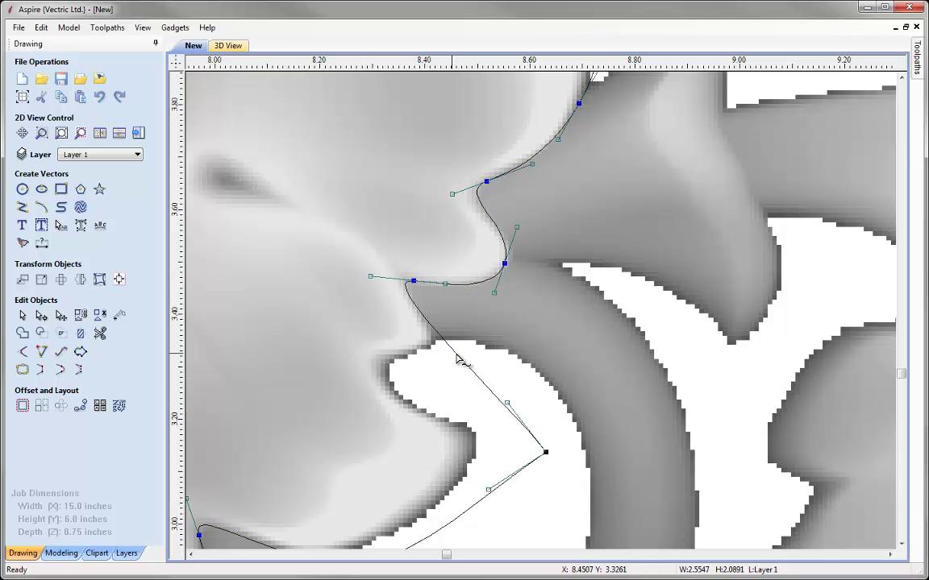
Step: Insert a point in the span below the right notch and shape it to follow the petal edge across the stem
{"action": "double_click", "coordinate": [456, 359]}
{"action": "left_click_drag", "start_coordinate": [456, 358], "coordinate": [439, 358]}
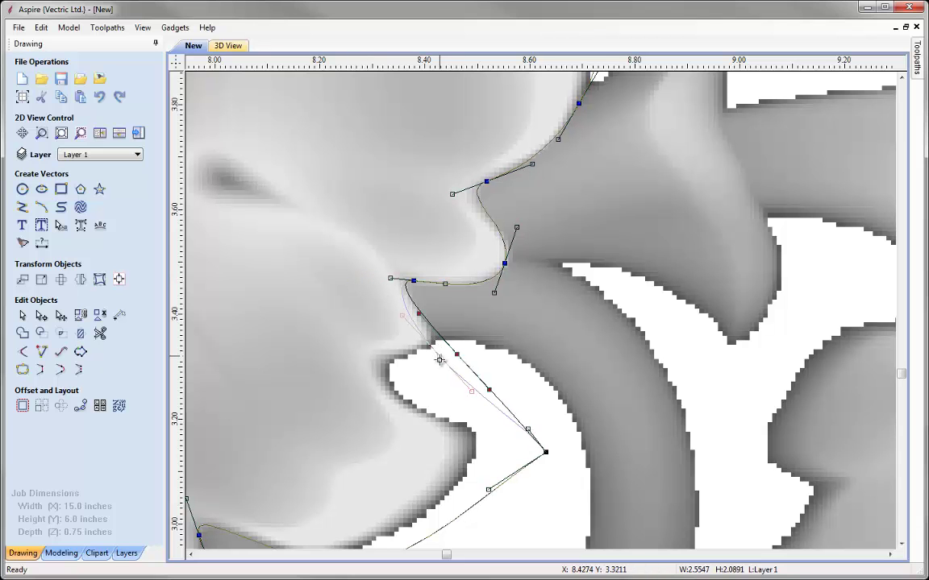
{"action": "left_click_drag", "start_coordinate": [401, 321], "coordinate": [439, 325]}
{"action": "left_click_drag", "start_coordinate": [439, 360], "coordinate": [433, 347]}
{"action": "left_click", "coordinate": [486, 386]}
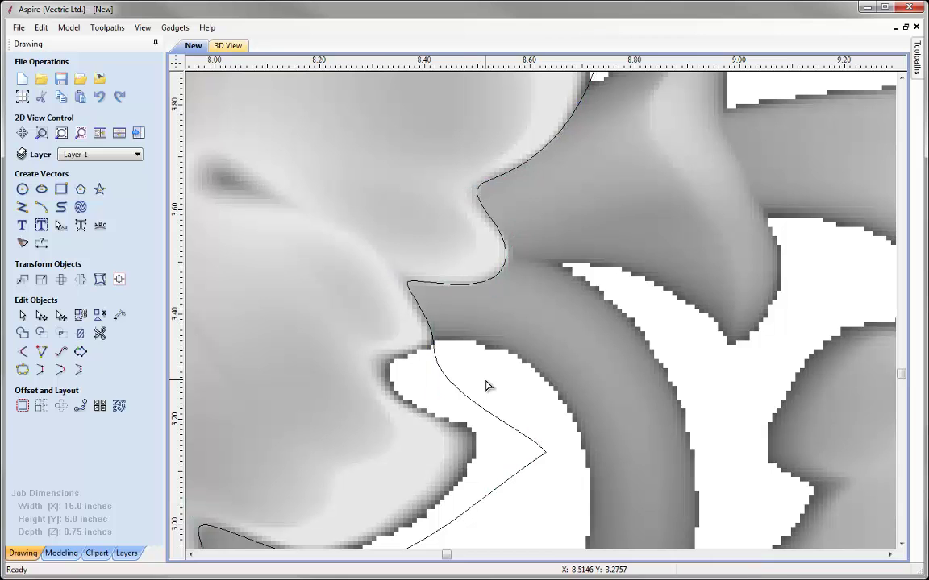
Step: Set the flourish component's fading of non-selected bitmap to 55% in its bitmap properties
{"action": "key", "text": "F6"}
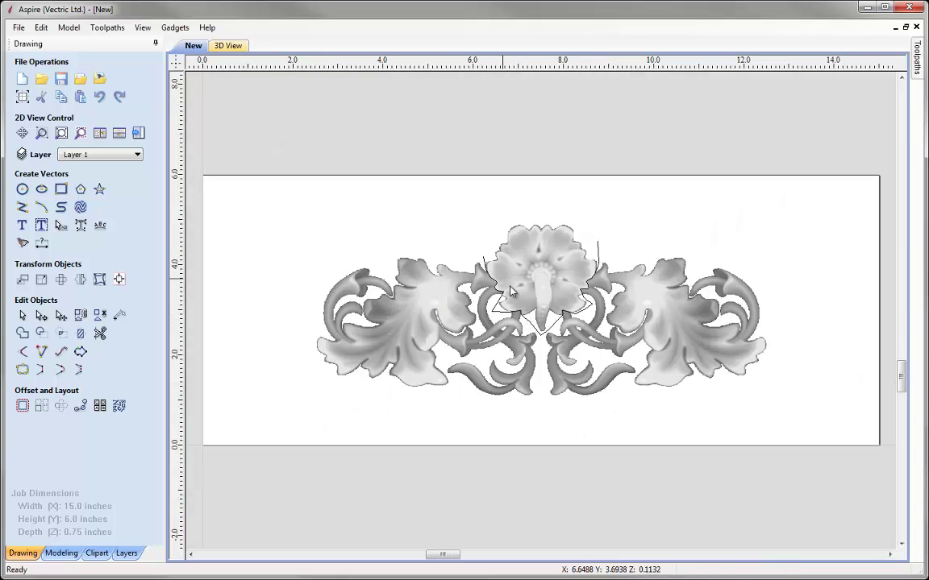
{"action": "scroll", "coordinate": [545, 283], "scroll_direction": "up", "scroll_amount": 3}
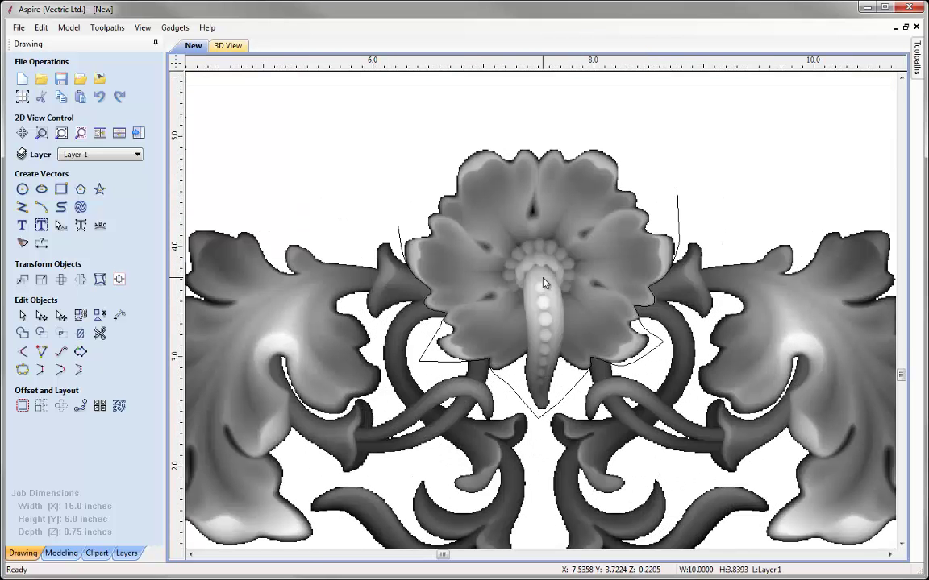
{"action": "right_click", "coordinate": [536, 229]}
{"action": "left_click", "coordinate": [556, 381]}
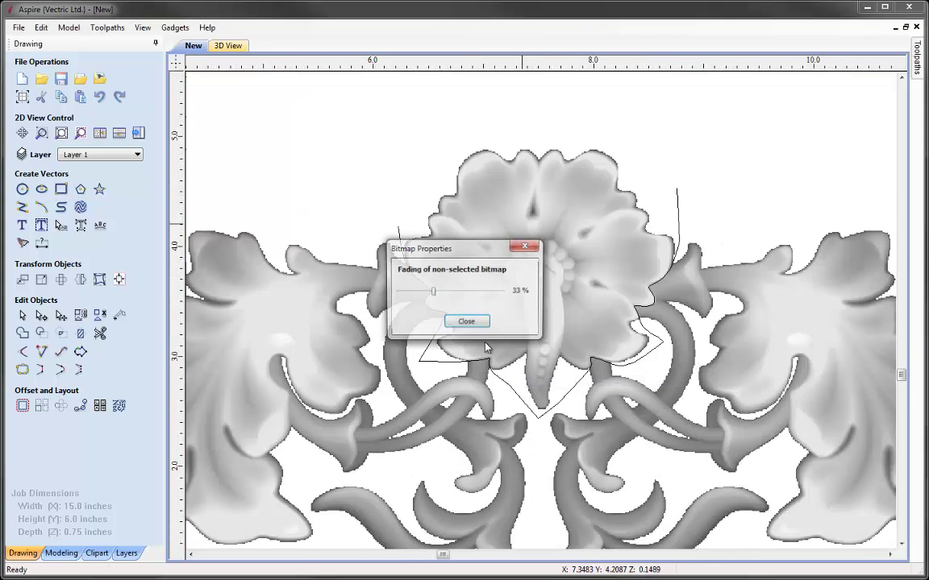
{"action": "left_click_drag", "start_coordinate": [439, 292], "coordinate": [461, 293]}
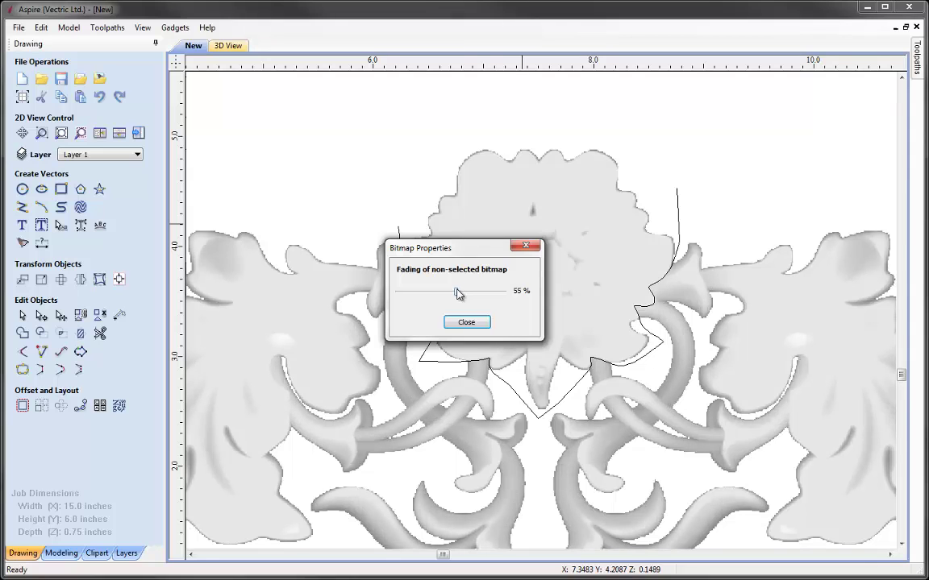
{"action": "left_click", "coordinate": [466, 323]}
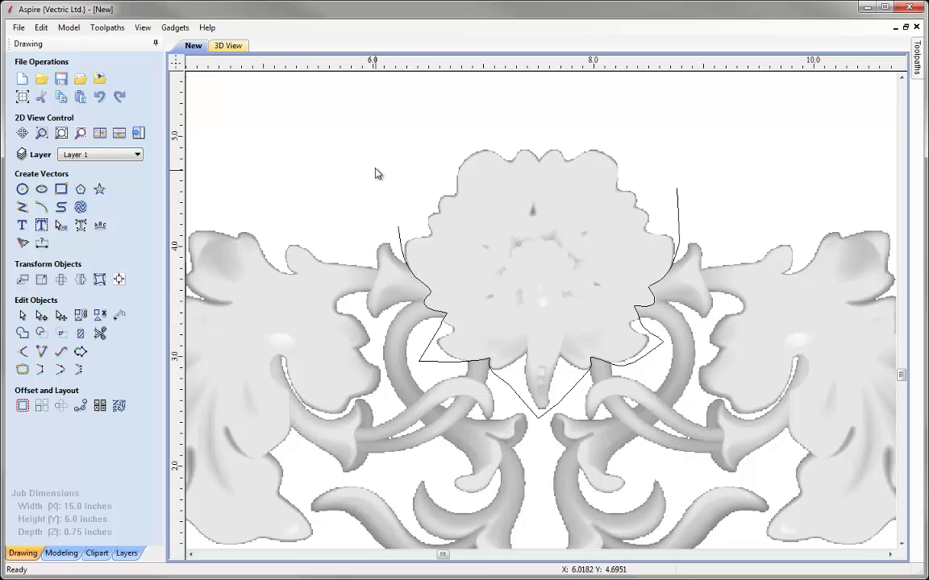
Step: Split the flourish component along the vector drawn around the flower
{"action": "key", "text": "F6"}
{"action": "left_click", "coordinate": [534, 341]}
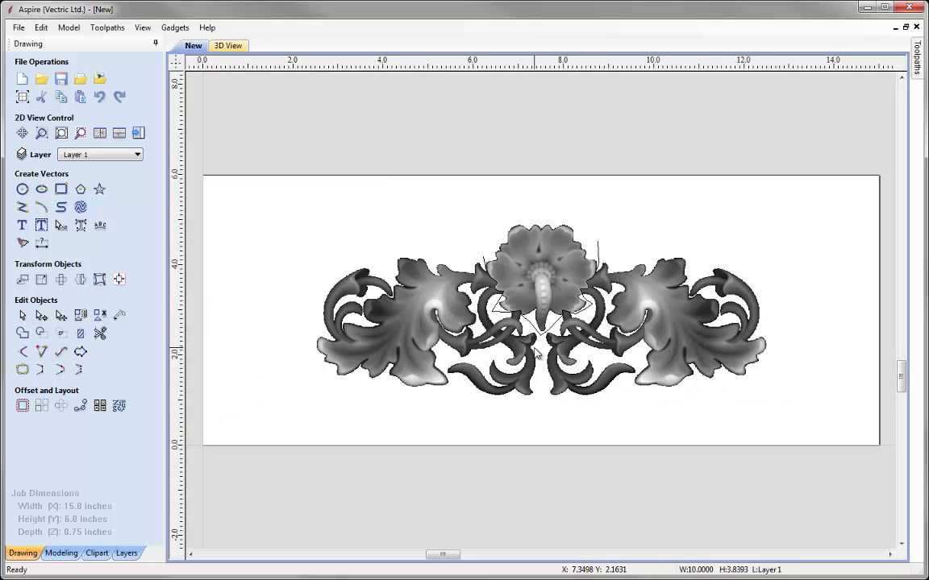
{"action": "left_click", "coordinate": [484, 258], "text": "shift"}
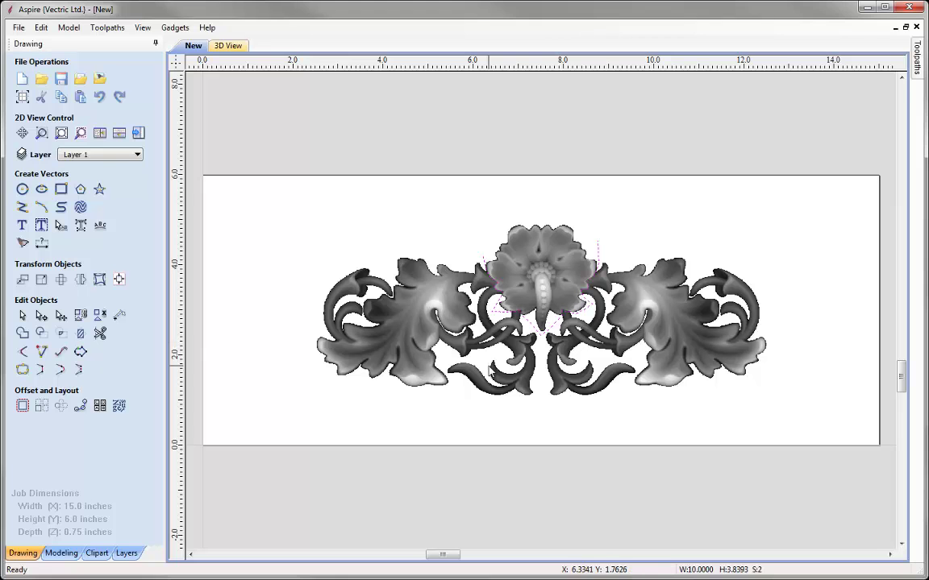
{"action": "left_click", "coordinate": [69, 553]}
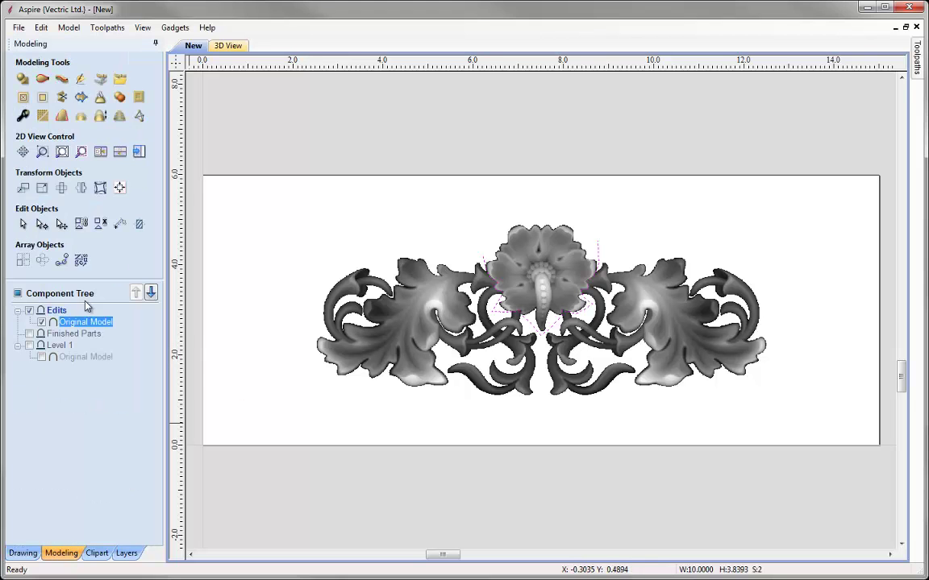
{"action": "left_click", "coordinate": [61, 98]}
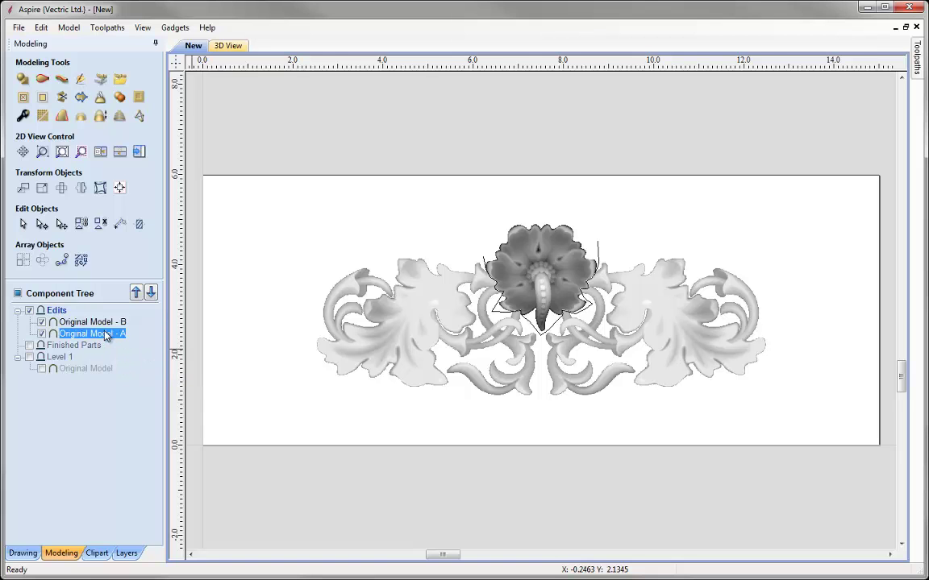
Step: Check the split by selecting the flower and the scrollwork components in turn, and clear the selection
{"action": "left_click", "coordinate": [433, 200]}
{"action": "left_click", "coordinate": [528, 270]}
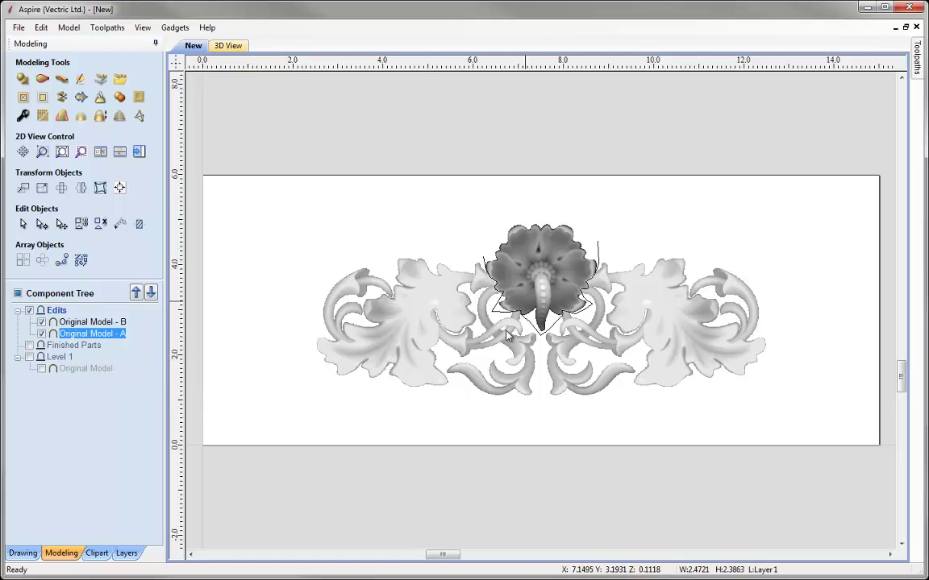
{"action": "left_click", "coordinate": [367, 282]}
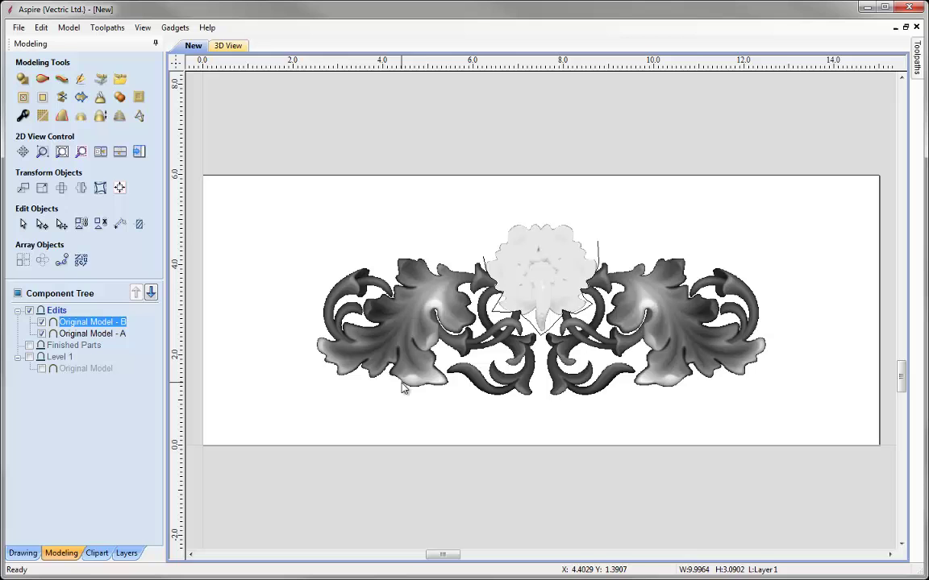
{"action": "left_click", "coordinate": [387, 243]}
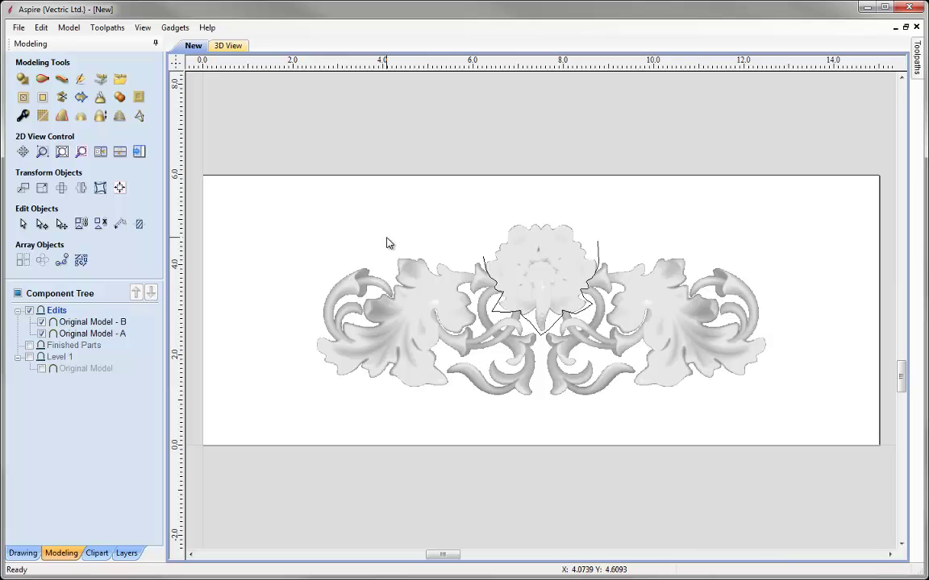
Step: Tile the 2D and 3D views one above the other and select the flower and the scrollwork components in turn
{"action": "left_click", "coordinate": [119, 154]}
{"action": "left_click", "coordinate": [546, 158]}
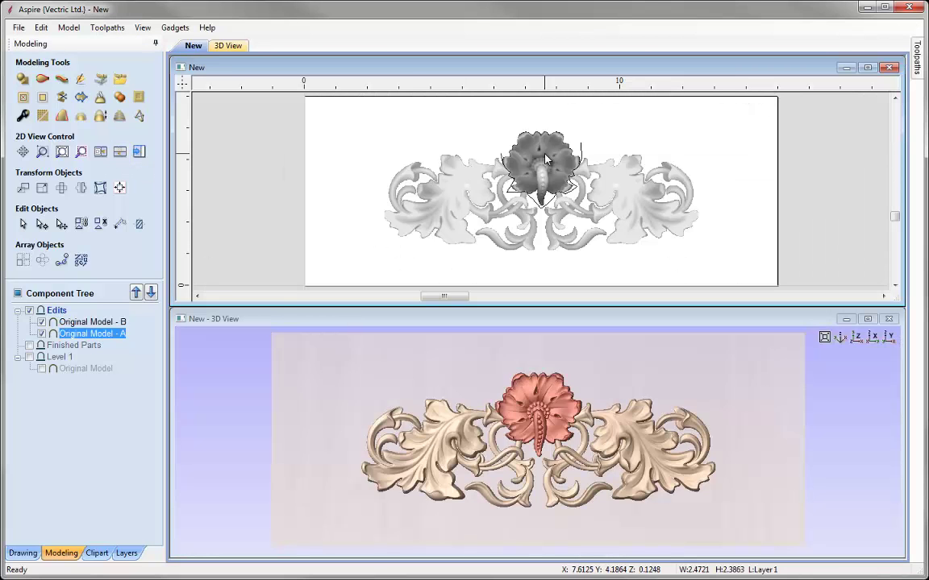
{"action": "left_click", "coordinate": [409, 172]}
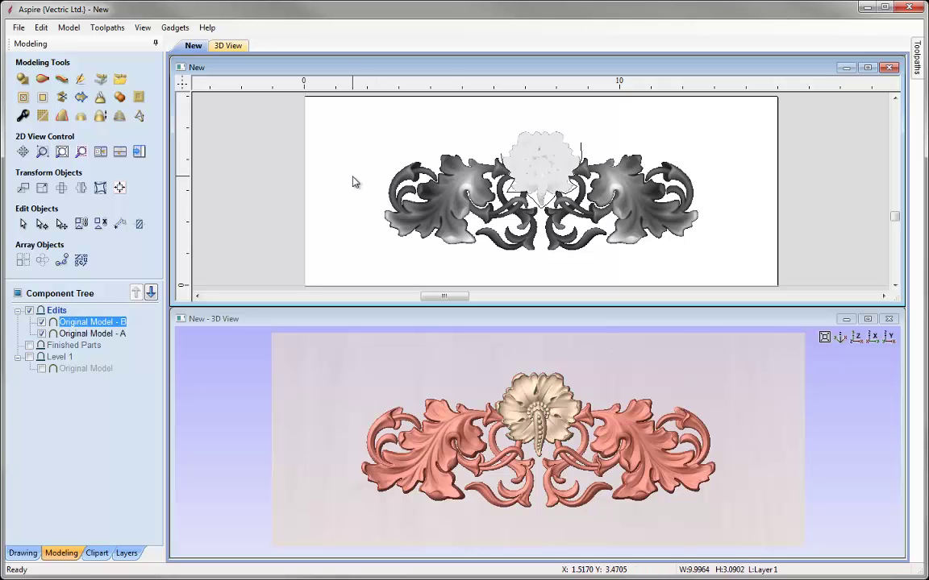
Step: Clear the component selection, maximize the 3D view and examine the flower up close at an angle
{"action": "left_click", "coordinate": [352, 181]}
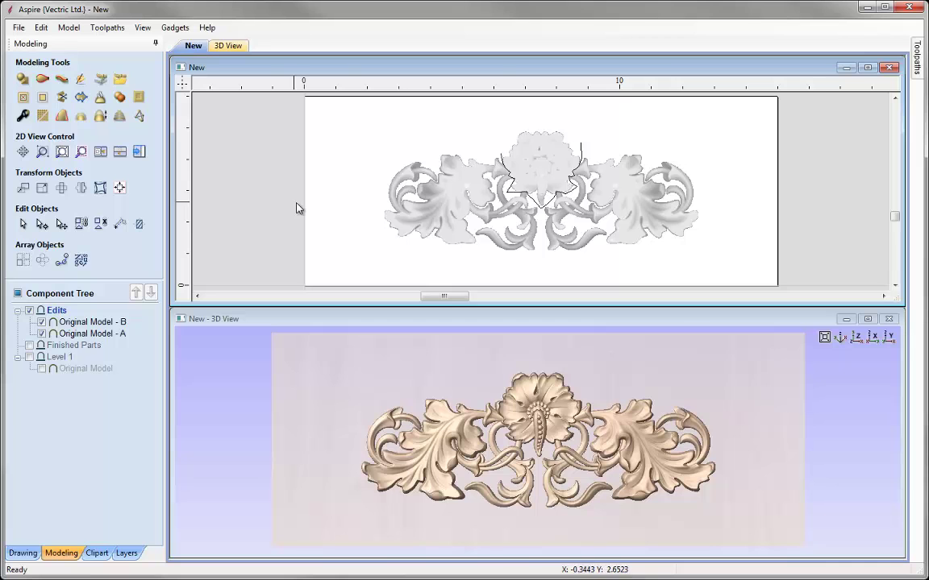
{"action": "left_click", "coordinate": [868, 319]}
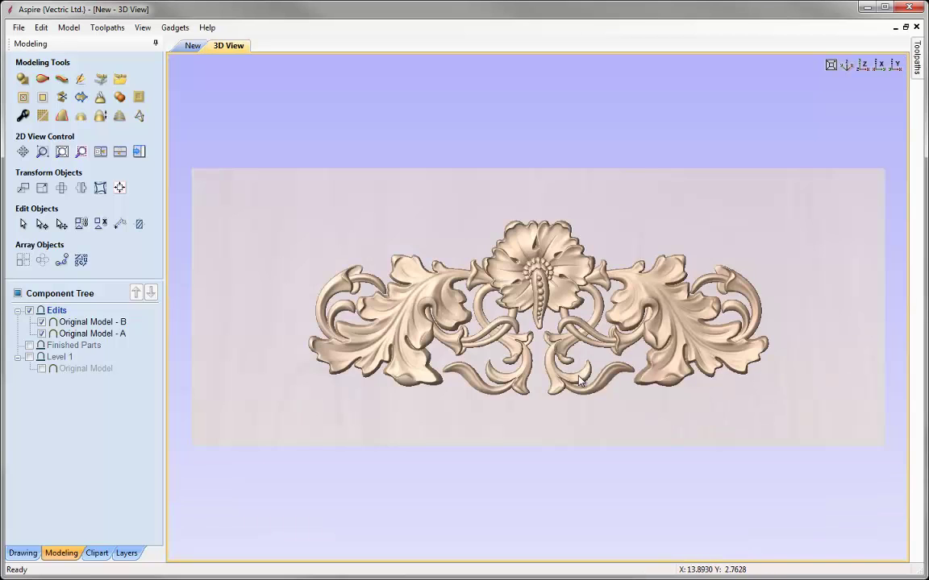
{"action": "left_click_drag", "start_coordinate": [645, 210], "coordinate": [516, 379]}
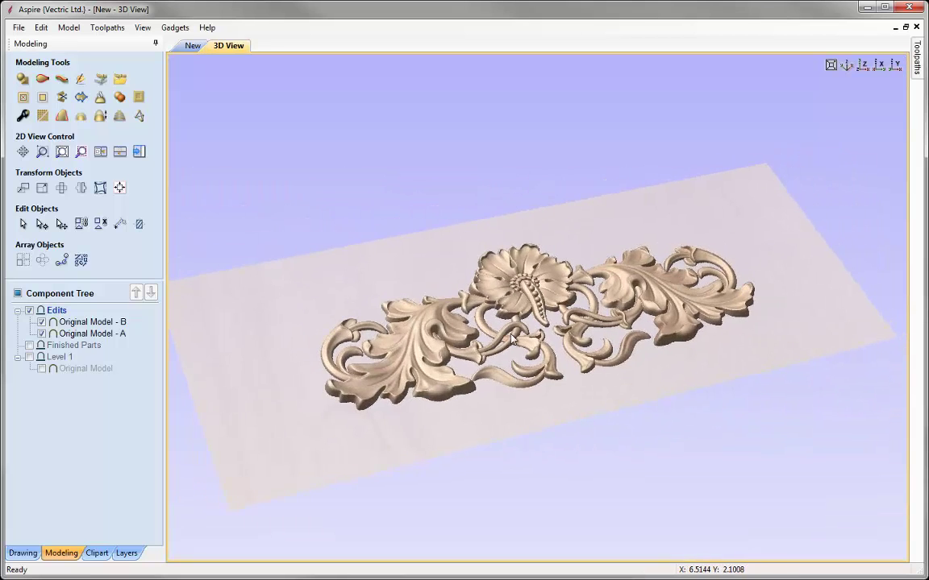
{"action": "scroll", "coordinate": [516, 379], "scroll_direction": "up", "scroll_amount": 10}
{"action": "left_click_drag", "start_coordinate": [578, 373], "coordinate": [572, 429]}
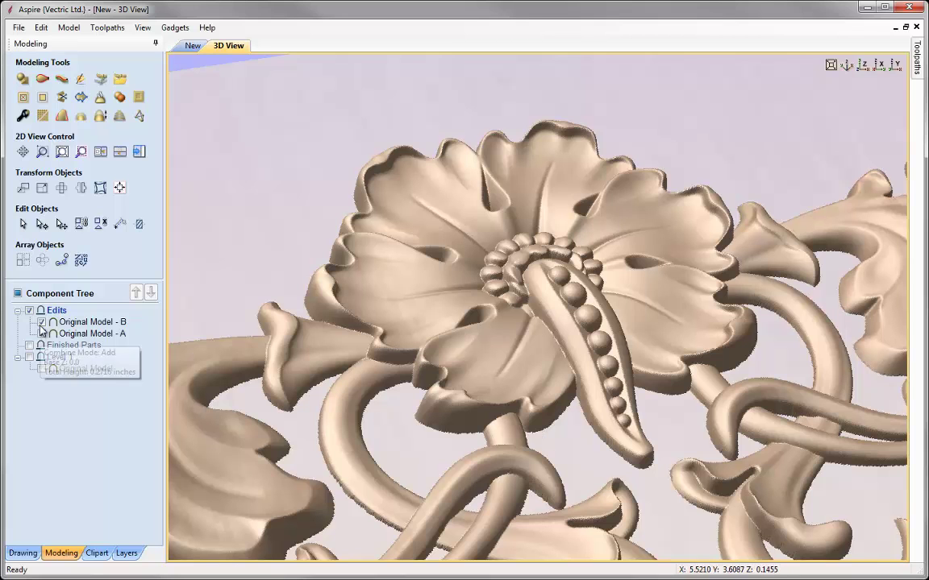
Step: Hide the scrollwork component Original Model - B and examine the cut edges of the flower
{"action": "mouse_move", "coordinate": [60, 327]}
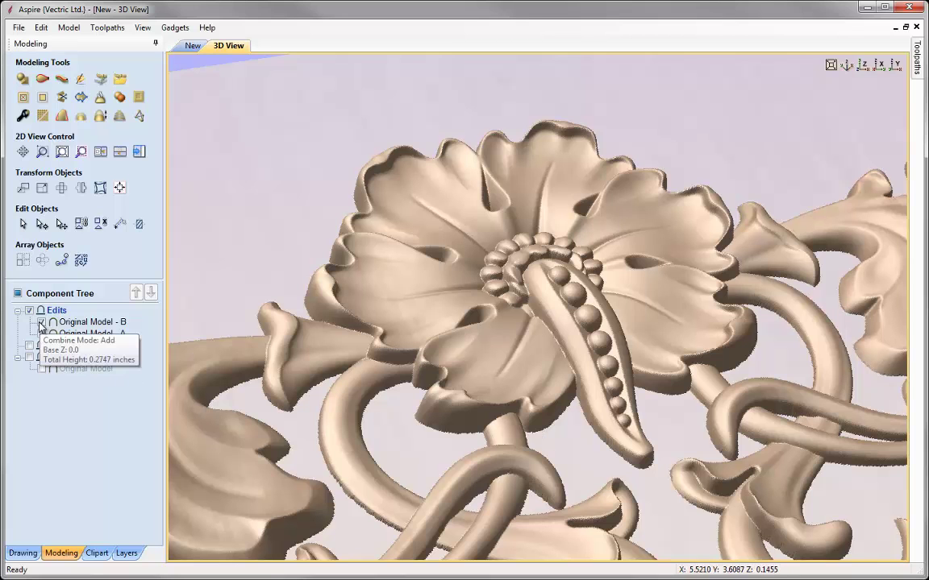
{"action": "left_click", "coordinate": [92, 322]}
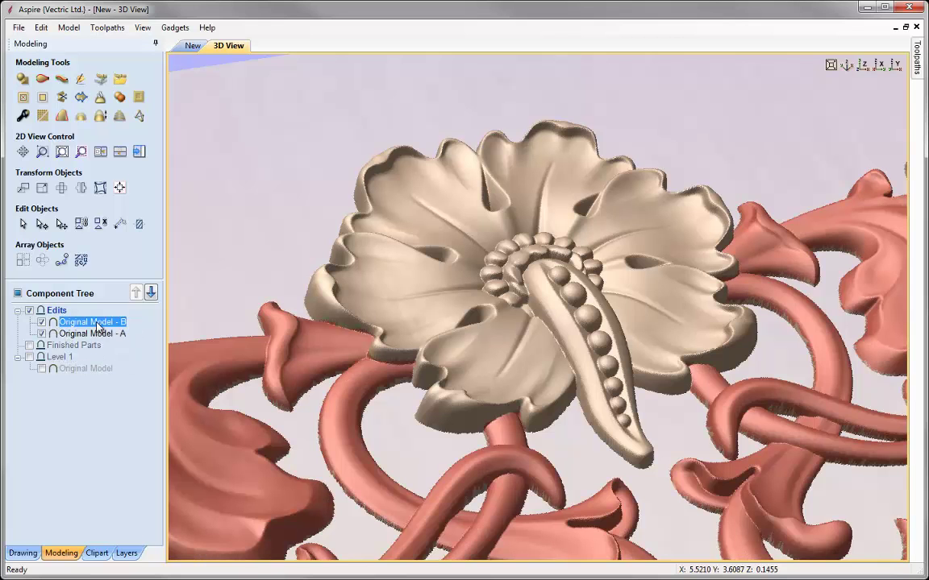
{"action": "left_click", "coordinate": [43, 323]}
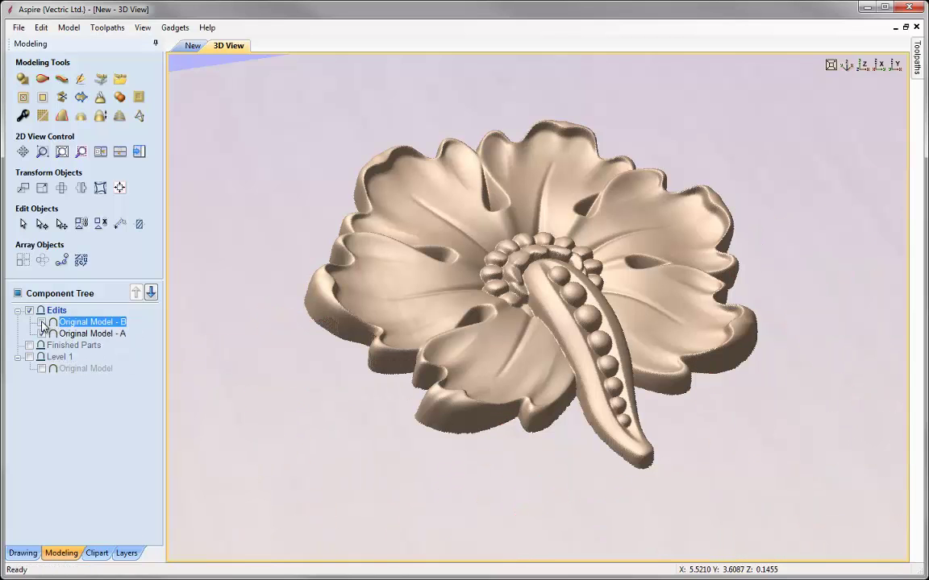
{"action": "scroll", "coordinate": [319, 363], "scroll_direction": "up", "scroll_amount": 5}
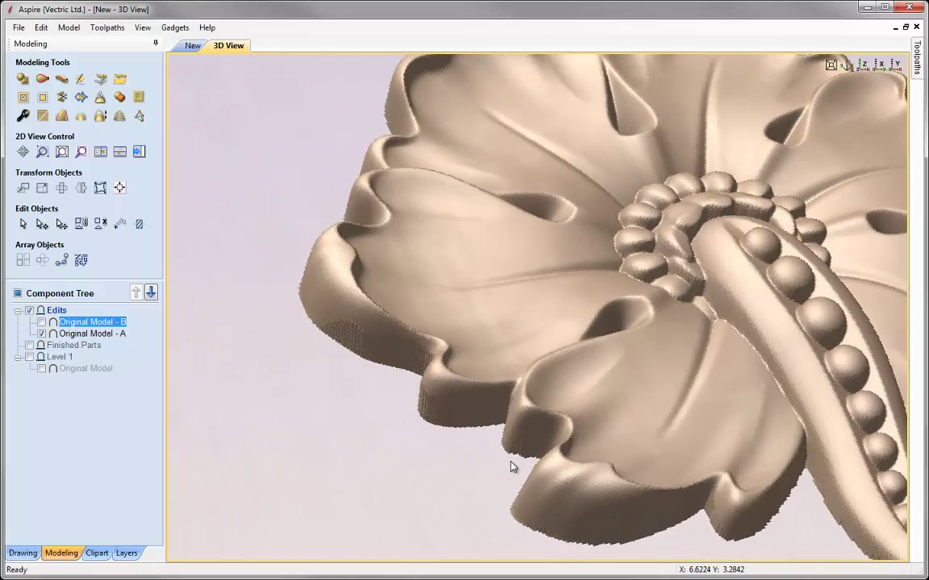
{"action": "scroll", "coordinate": [556, 298], "scroll_direction": "down", "scroll_amount": 5}
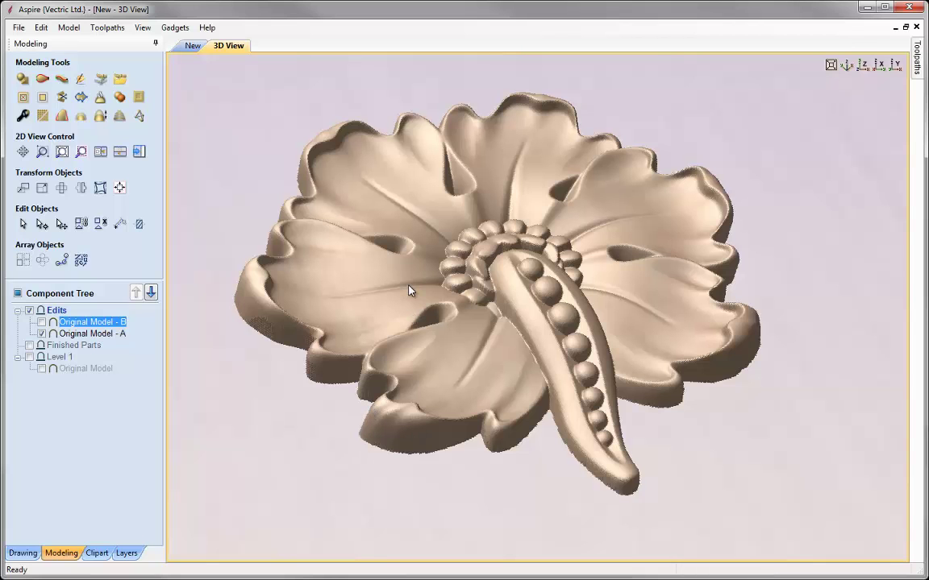
Step: Sculpt the flower component with the Smooth tool at diameter 35 and strength 21, brushing along its lower petal edges
{"action": "key", "text": "Down"}
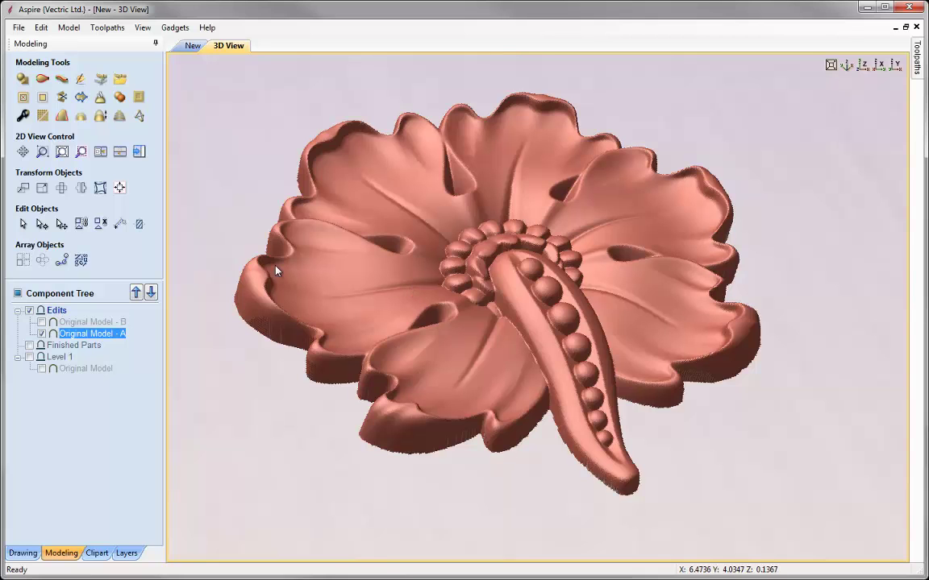
{"action": "left_click", "coordinate": [81, 81]}
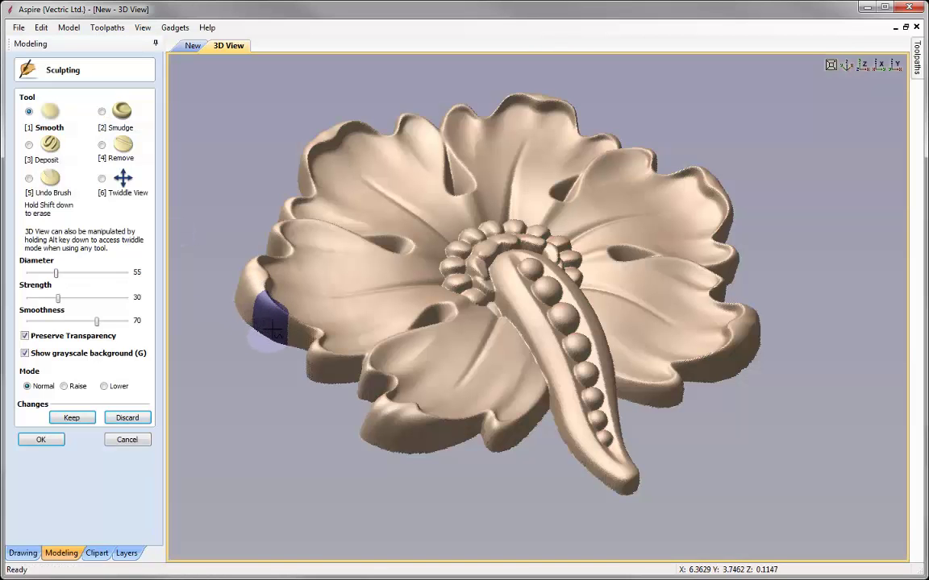
{"action": "left_click_drag", "start_coordinate": [46, 273], "coordinate": [43, 274]}
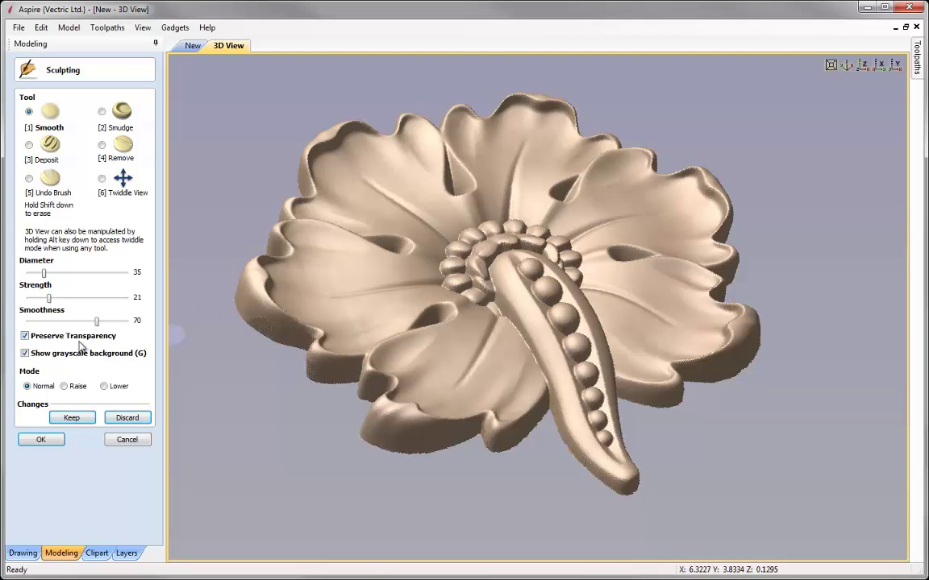
{"action": "mouse_move", "coordinate": [232, 315]}
{"action": "left_mouse_down"}
{"action": "mouse_move", "coordinate": [245, 308]}
{"action": "mouse_move", "coordinate": [270, 314]}
{"action": "mouse_move", "coordinate": [256, 310]}
{"action": "mouse_move", "coordinate": [319, 339]}
{"action": "mouse_move", "coordinate": [312, 331]}
{"action": "mouse_move", "coordinate": [318, 366]}
{"action": "mouse_move", "coordinate": [312, 338]}
{"action": "mouse_move", "coordinate": [265, 337]}
{"action": "mouse_move", "coordinate": [304, 374]}
{"action": "mouse_move", "coordinate": [346, 387]}
{"action": "mouse_move", "coordinate": [354, 436]}
{"action": "mouse_move", "coordinate": [368, 396]}
{"action": "mouse_move", "coordinate": [383, 435]}
{"action": "mouse_move", "coordinate": [449, 448]}
{"action": "mouse_move", "coordinate": [499, 446]}
{"action": "mouse_move", "coordinate": [545, 425]}
{"action": "mouse_move", "coordinate": [590, 479]}
{"action": "mouse_move", "coordinate": [597, 474]}
{"action": "left_mouse_up"}
{"action": "mouse_move", "coordinate": [626, 374]}
{"action": "left_mouse_down"}
{"action": "mouse_move", "coordinate": [659, 390]}
{"action": "mouse_move", "coordinate": [686, 384]}
{"action": "mouse_move", "coordinate": [672, 376]}
{"action": "mouse_move", "coordinate": [740, 331]}
{"action": "left_mouse_up"}
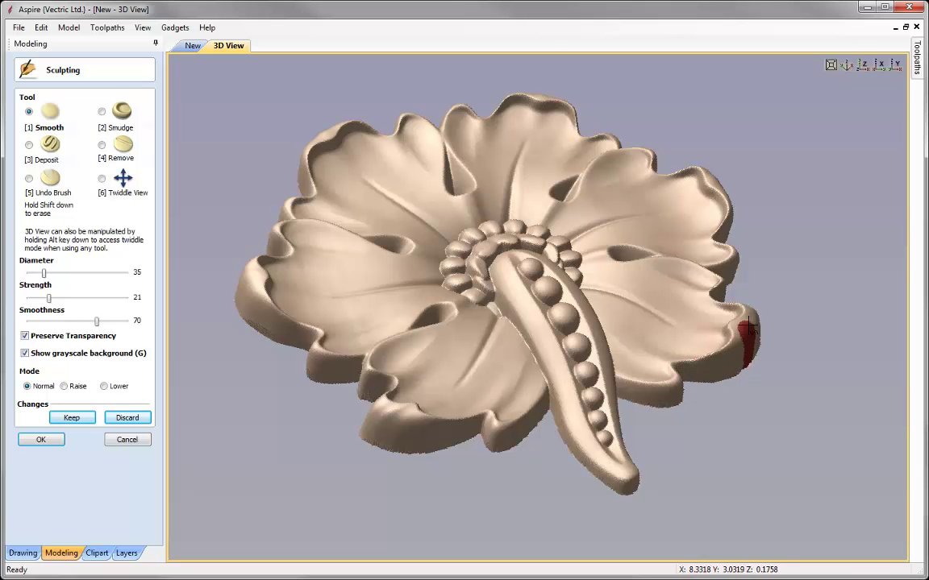
Step: Smooth the flower's right-hand petal edges, keep the sculpting changes and finish sculpting
{"action": "left_click", "coordinate": [832, 64]}
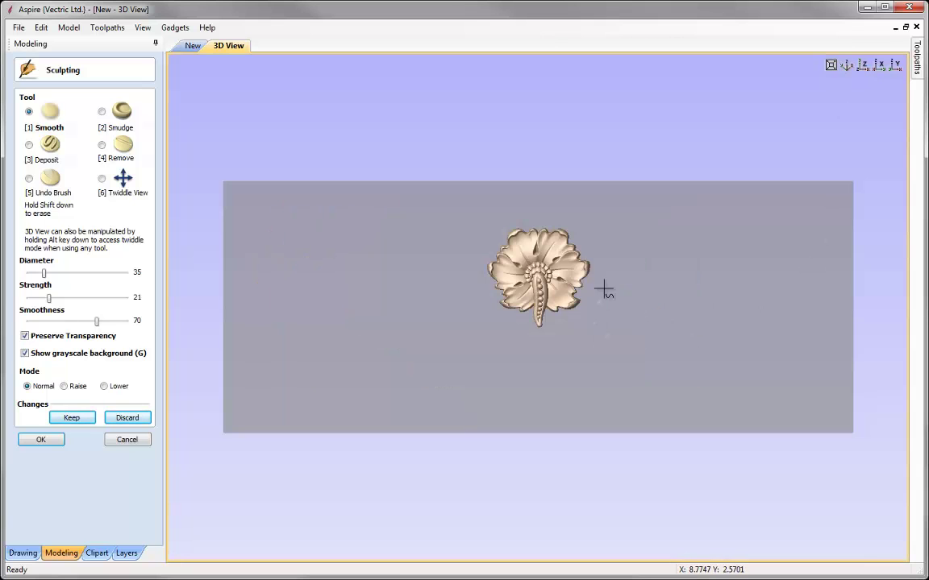
{"action": "scroll", "coordinate": [603, 288], "scroll_direction": "up", "scroll_amount": 5}
{"action": "scroll", "coordinate": [600, 233], "scroll_direction": "up", "scroll_amount": 2}
{"action": "middle_click_drag", "start_coordinate": [592, 228], "coordinate": [487, 373]}
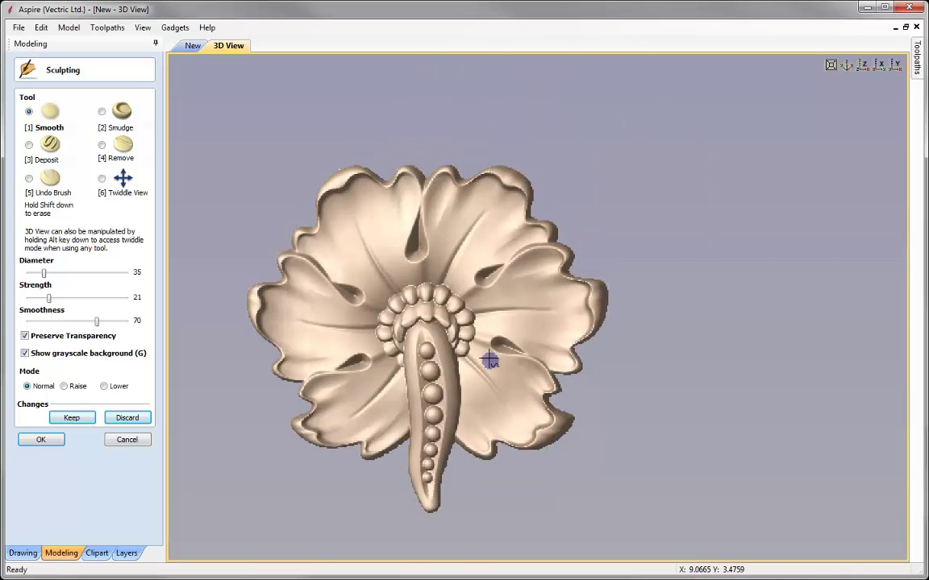
{"action": "scroll", "coordinate": [487, 339], "scroll_direction": "up", "scroll_amount": 5}
{"action": "mouse_move", "coordinate": [487, 339]}
{"action": "left_mouse_down", "text": "alt"}
{"action": "mouse_move", "coordinate": [480, 283]}
{"action": "mouse_move", "coordinate": [570, 224]}
{"action": "mouse_move", "coordinate": [619, 206]}
{"action": "left_mouse_up", "text": "alt"}
{"action": "mouse_move", "coordinate": [618, 208]}
{"action": "left_mouse_down"}
{"action": "mouse_move", "coordinate": [632, 253]}
{"action": "mouse_move", "coordinate": [587, 326]}
{"action": "mouse_move", "coordinate": [593, 378]}
{"action": "mouse_move", "coordinate": [568, 373]}
{"action": "mouse_move", "coordinate": [554, 385]}
{"action": "mouse_move", "coordinate": [548, 404]}
{"action": "mouse_move", "coordinate": [564, 428]}
{"action": "mouse_move", "coordinate": [557, 401]}
{"action": "mouse_move", "coordinate": [570, 375]}
{"action": "mouse_move", "coordinate": [551, 397]}
{"action": "mouse_move", "coordinate": [589, 370]}
{"action": "left_mouse_up"}
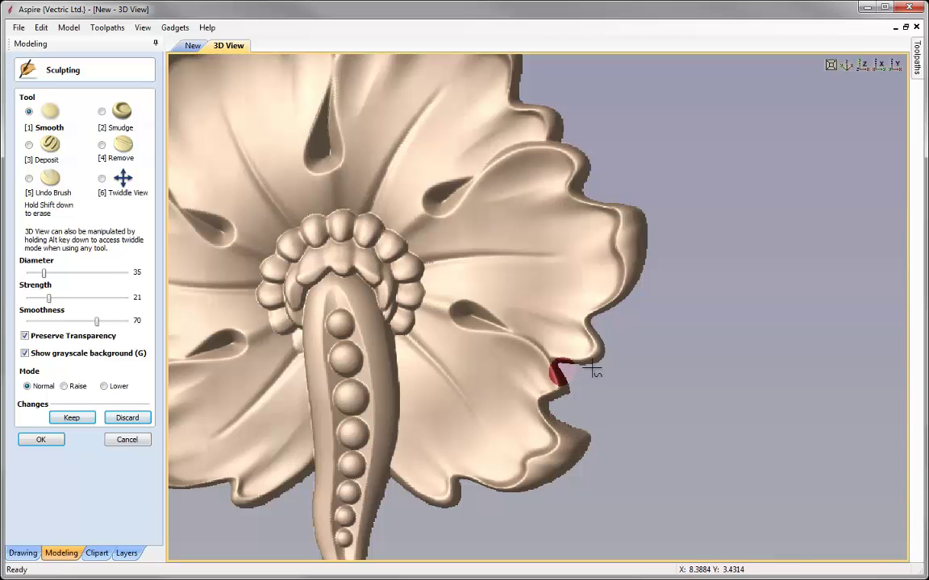
{"action": "left_click", "coordinate": [856, 66]}
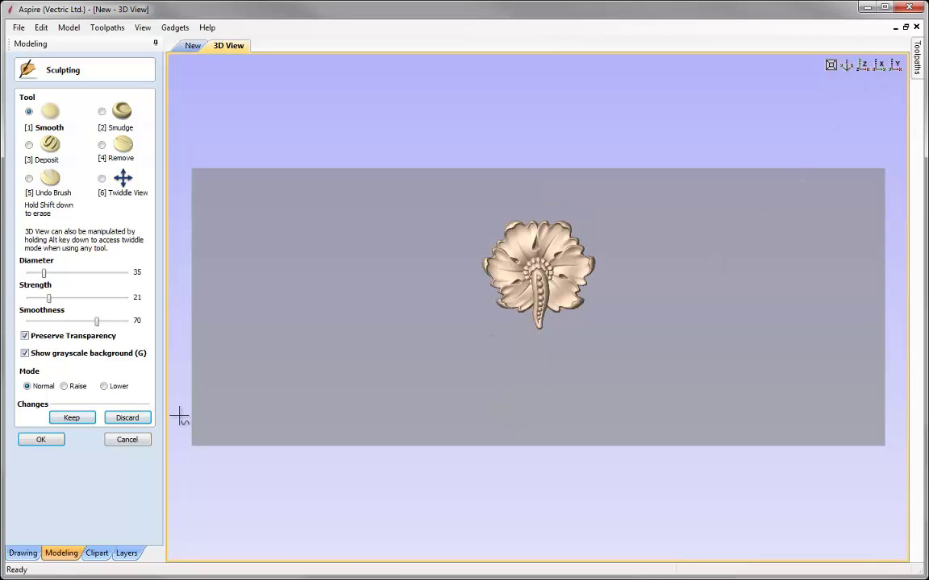
{"action": "left_click", "coordinate": [64, 417]}
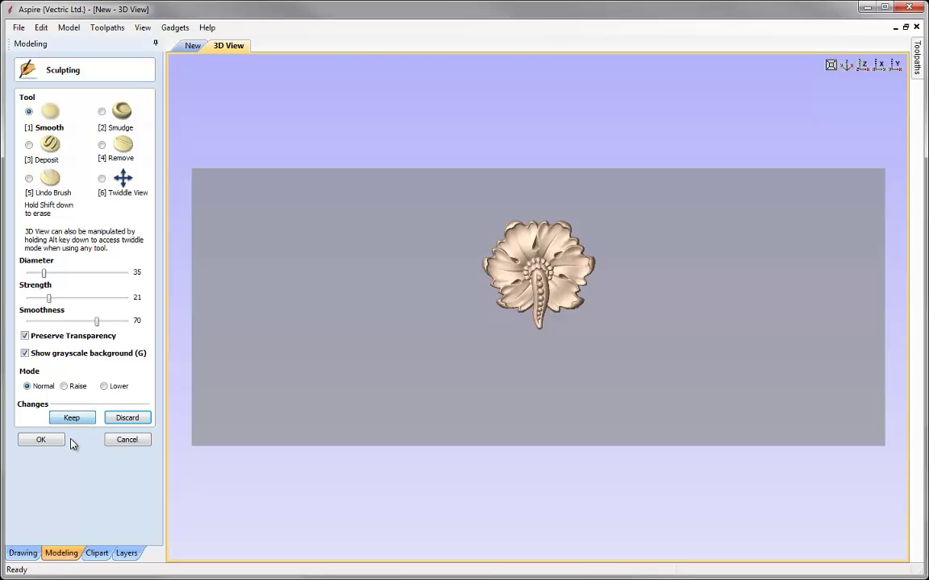
{"action": "left_click", "coordinate": [43, 440]}
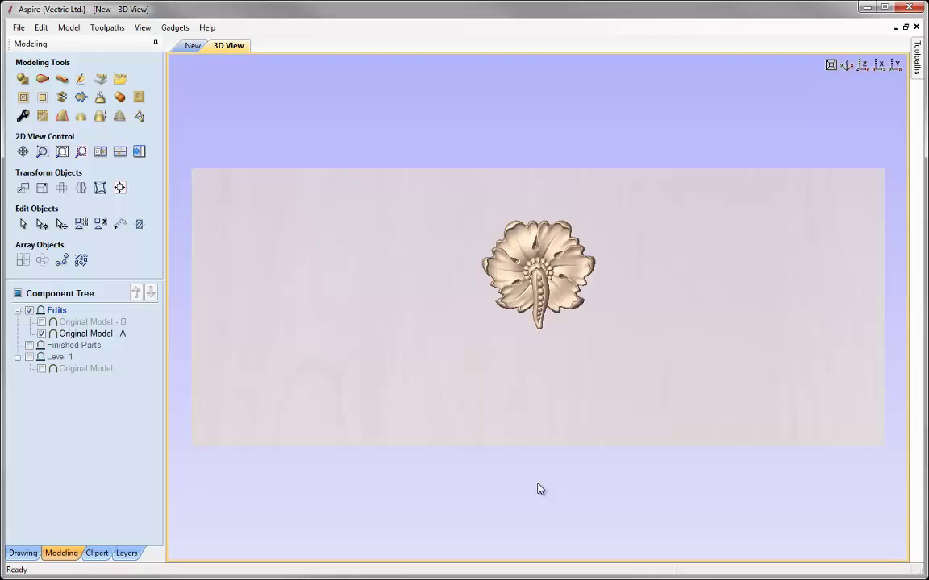
Step: Examine the smoothed flower at an angle and rename the Original Model - A component as Flower
{"action": "left_click_drag", "start_coordinate": [540, 490], "coordinate": [679, 379]}
{"action": "scroll", "coordinate": [561, 273], "scroll_direction": "up", "scroll_amount": 3}
{"action": "left_click_drag", "start_coordinate": [561, 273], "coordinate": [572, 352]}
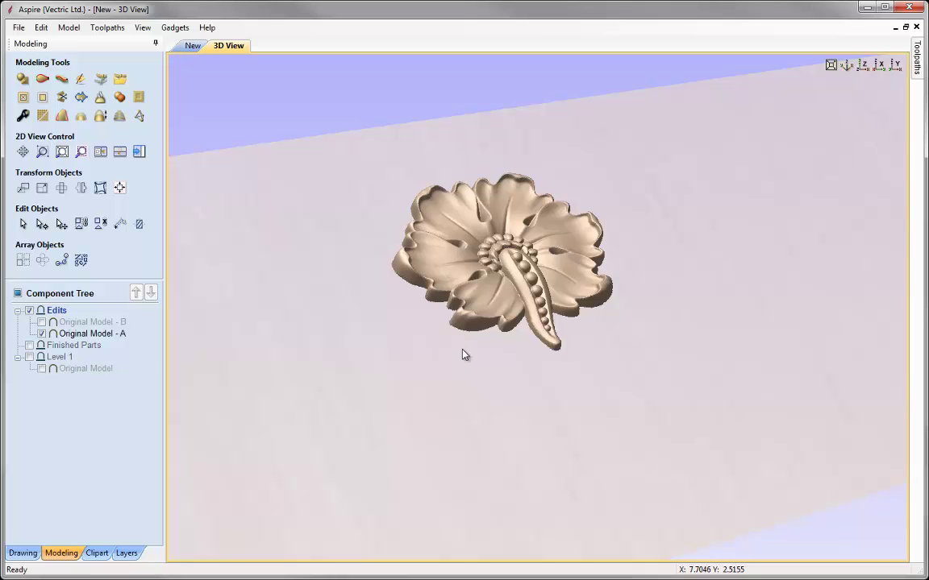
{"action": "right_click", "coordinate": [90, 340]}
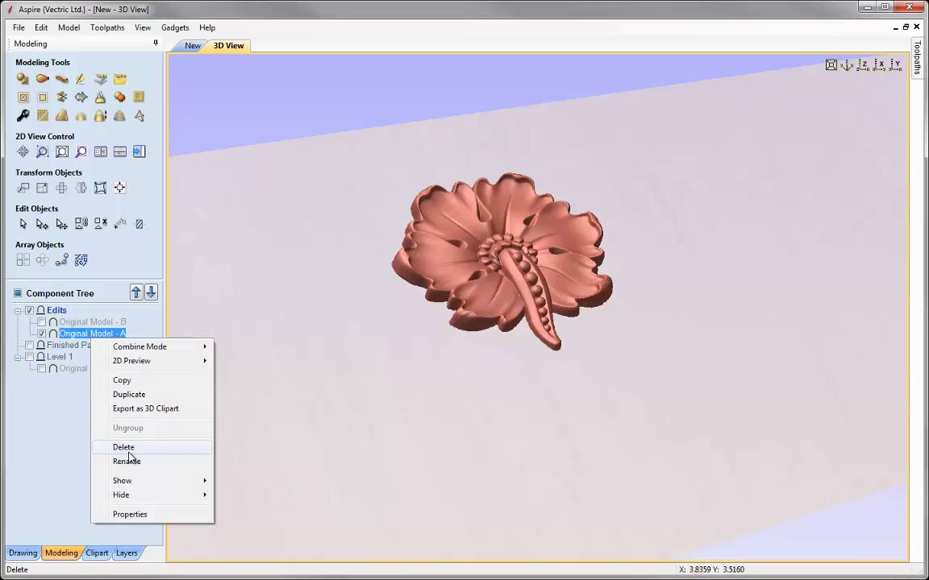
{"action": "left_click", "coordinate": [129, 458]}
{"action": "type", "text": "Flower"}
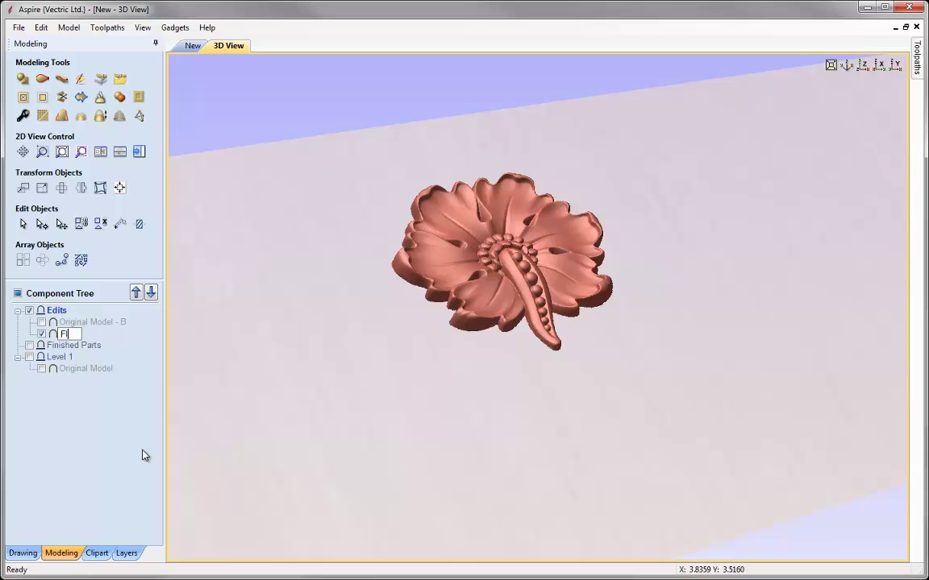
{"action": "key", "text": "Return"}
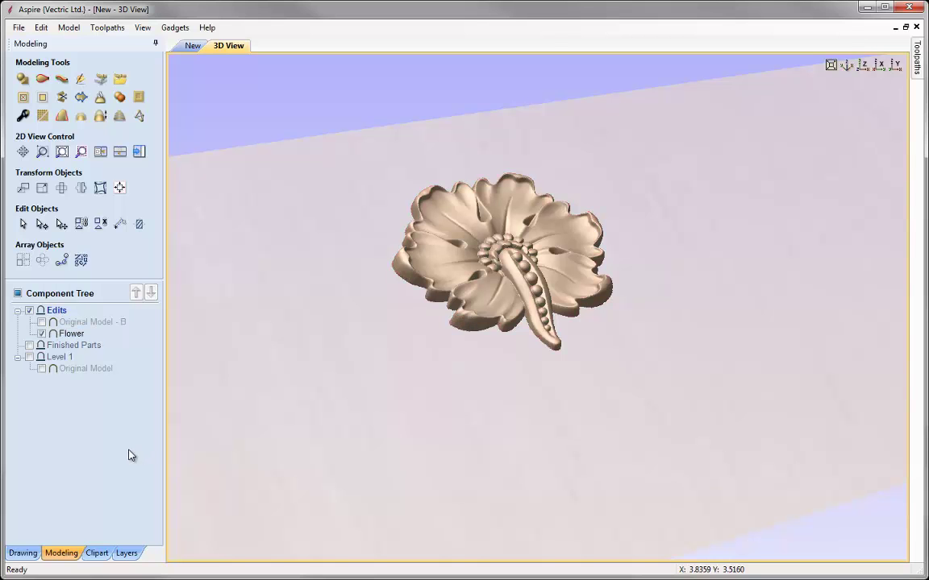
Step: Tile the 2D and 3D views, move the flower to the material's upper-left corner and show the scrollwork component again
{"action": "left_click", "coordinate": [119, 152]}
{"action": "left_click", "coordinate": [545, 193]}
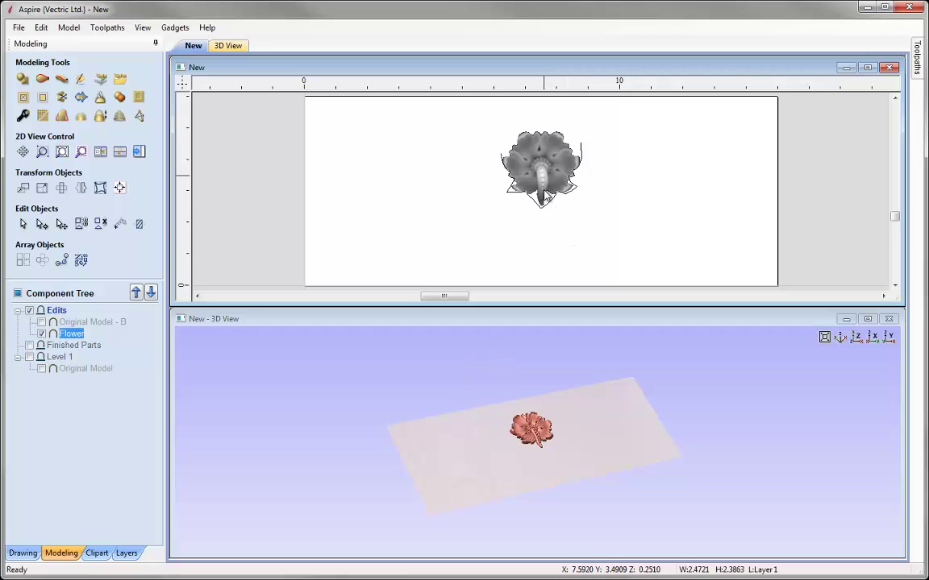
{"action": "left_click", "coordinate": [541, 177]}
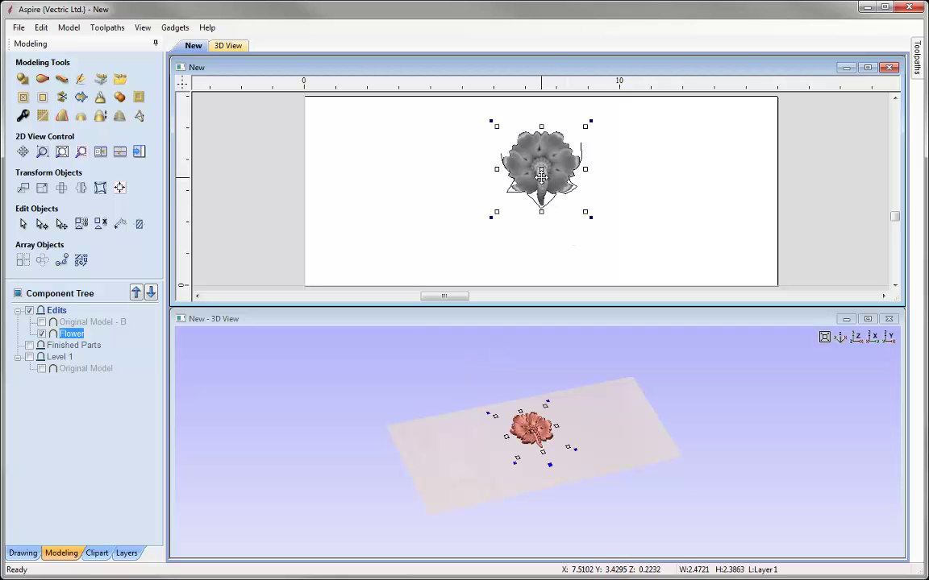
{"action": "left_click_drag", "start_coordinate": [547, 166], "coordinate": [370, 138]}
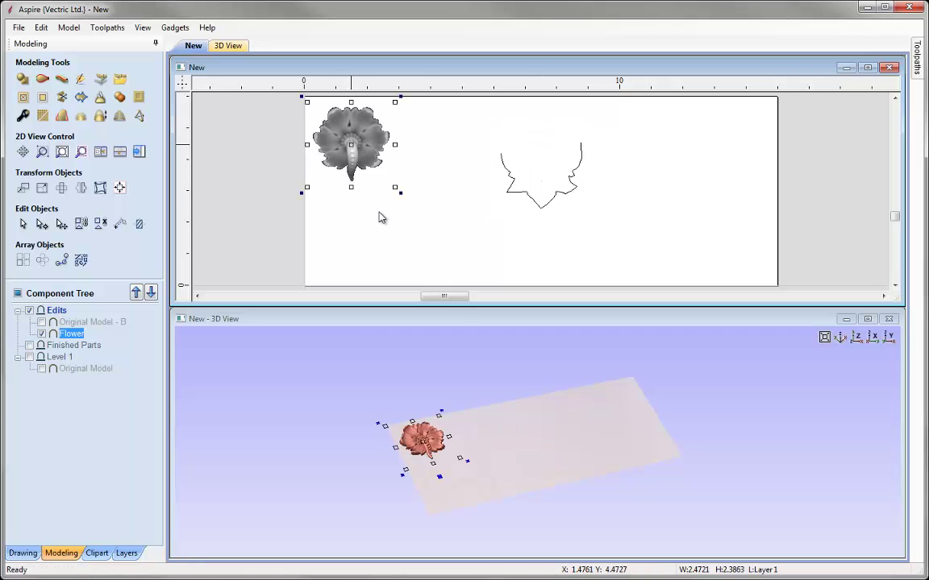
{"action": "left_click", "coordinate": [42, 322]}
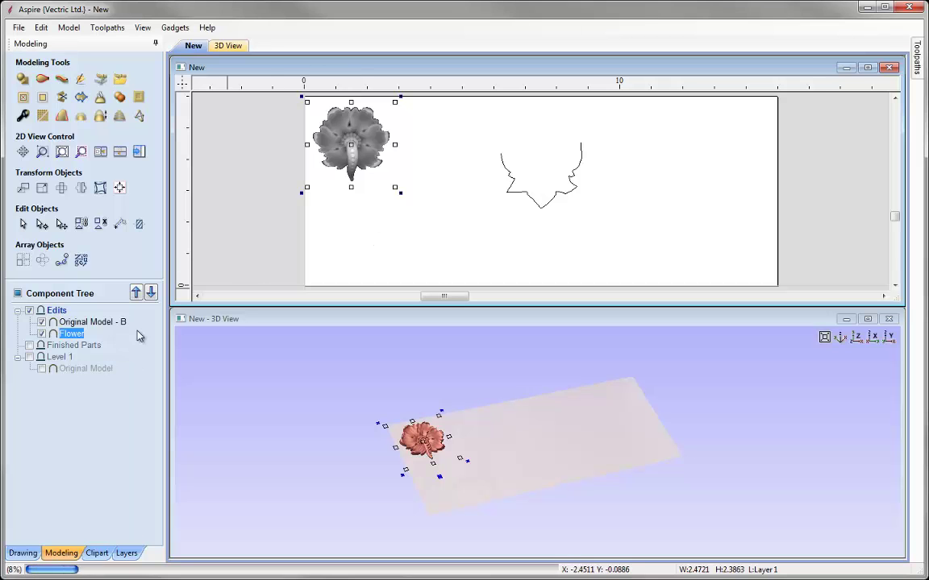
{"action": "left_click", "coordinate": [367, 255]}
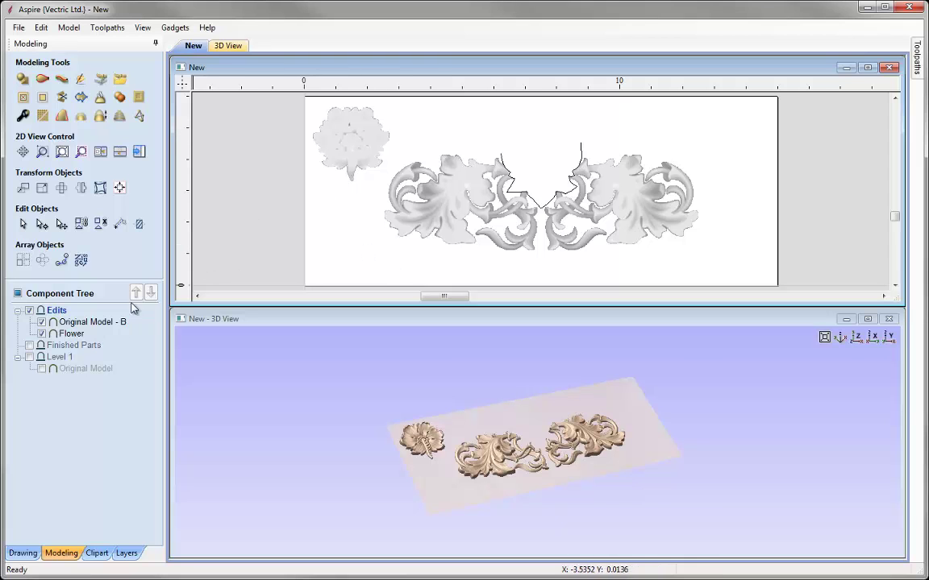
Step: Hide the Flower component and move it into the Finished Parts level
{"action": "left_click", "coordinate": [42, 334]}
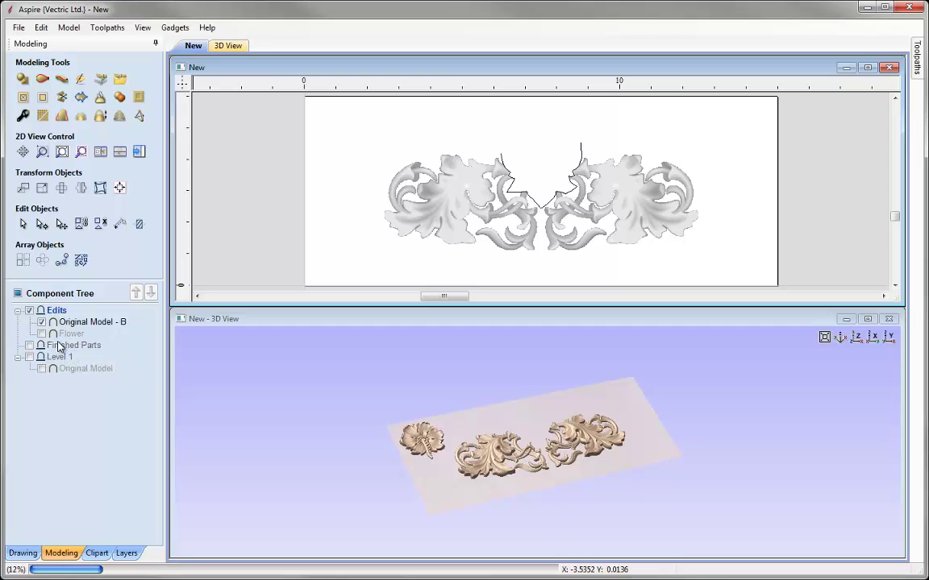
{"action": "left_click_drag", "start_coordinate": [69, 334], "coordinate": [69, 346]}
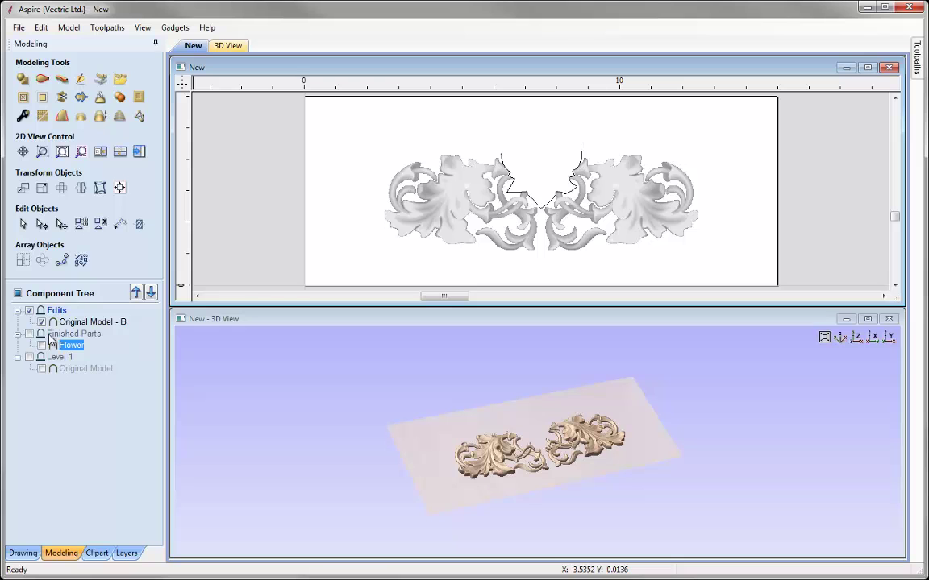
{"action": "left_click", "coordinate": [233, 232]}
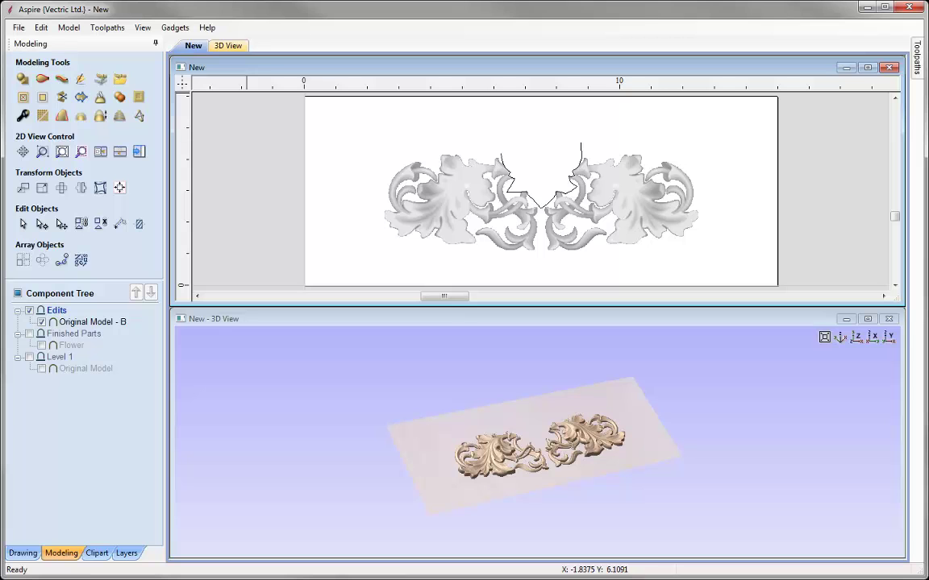
Step: Move the open vector used for the flower split to a new hidden layer named Old Vectors
{"action": "left_click", "coordinate": [581, 145]}
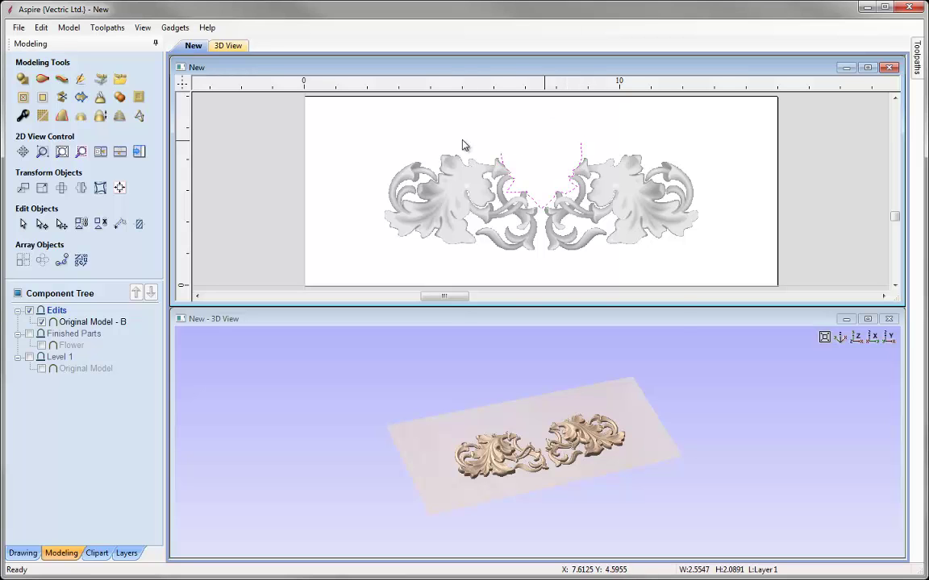
{"action": "right_click", "coordinate": [484, 127]}
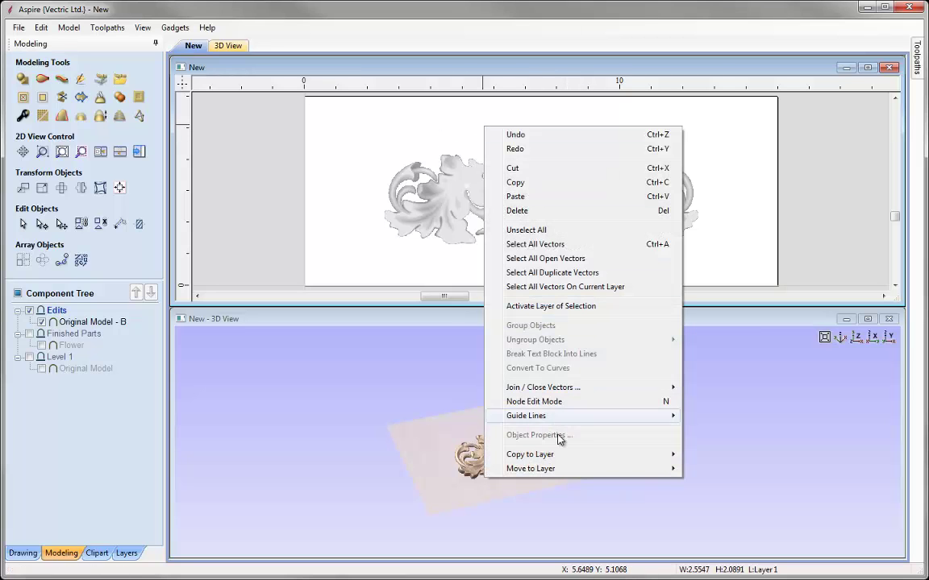
{"action": "mouse_move", "coordinate": [584, 469]}
{"action": "left_click", "coordinate": [709, 489]}
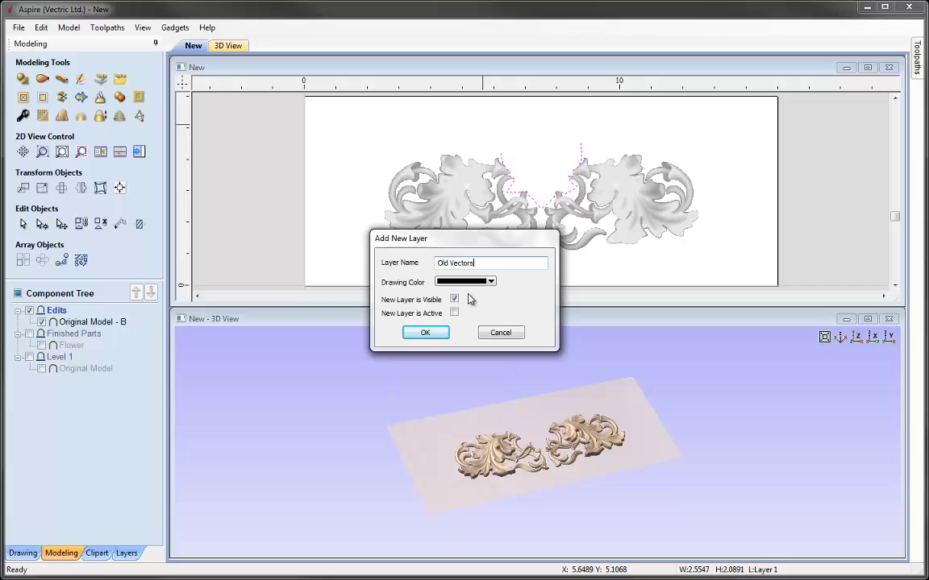
{"action": "left_click", "coordinate": [455, 300]}
{"action": "left_click", "coordinate": [439, 334]}
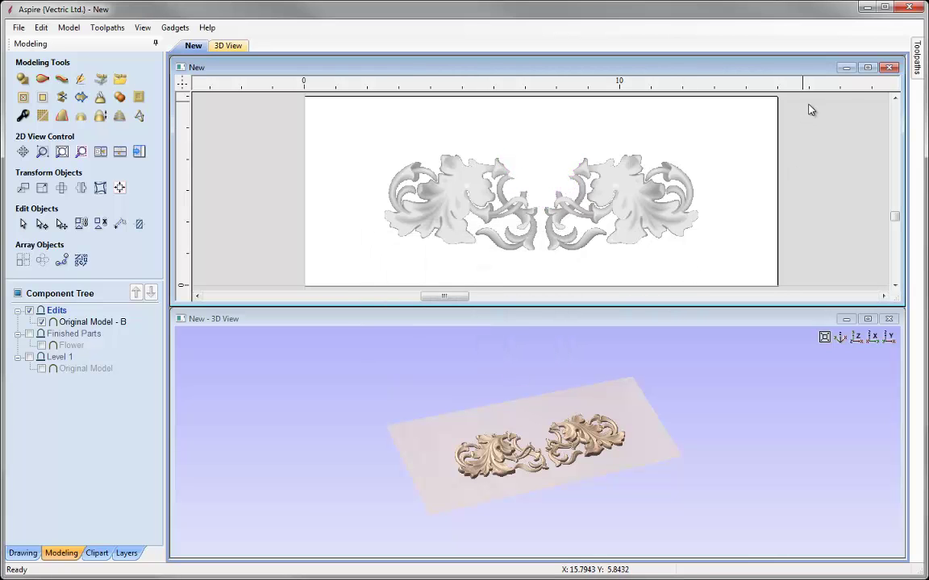
Step: Draw a rectangle about 5.97 by 4.39 inches around the flourish's right half and nudge it right, clear of the left half
{"action": "left_click", "coordinate": [868, 67]}
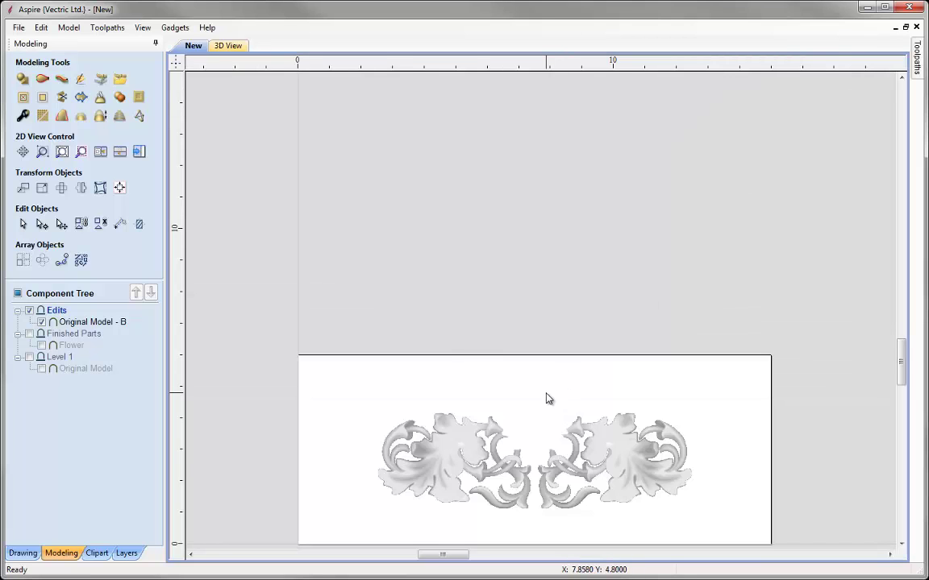
{"action": "key", "text": "F4"}
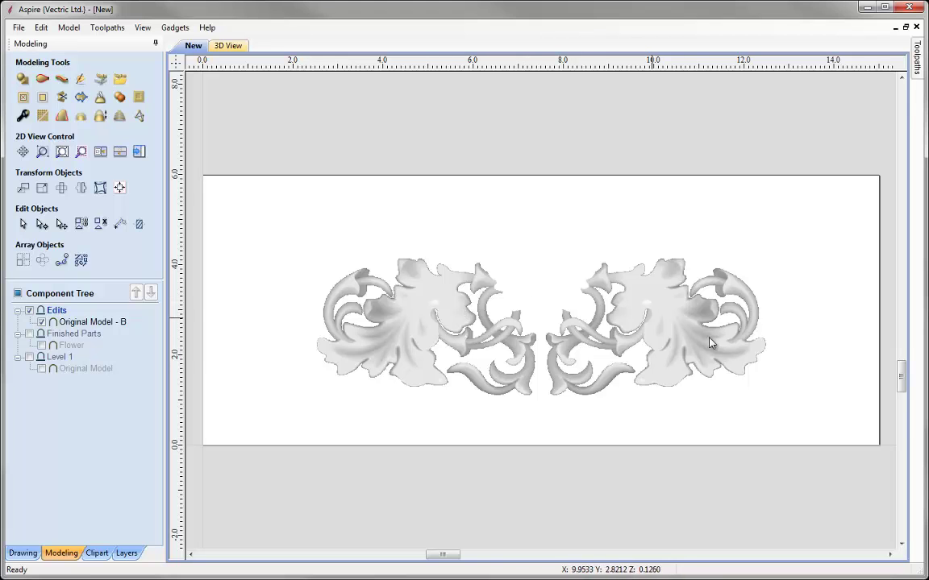
{"action": "left_click", "coordinate": [18, 553]}
{"action": "left_click", "coordinate": [61, 189]}
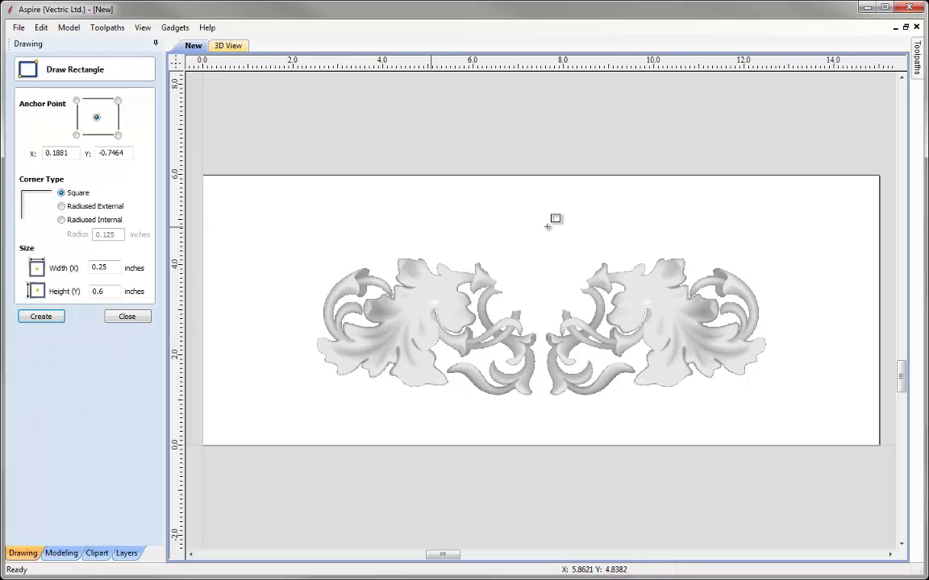
{"action": "mouse_move", "coordinate": [532, 230]}
{"action": "left_mouse_down"}
{"action": "mouse_move", "coordinate": [806, 421]}
{"action": "mouse_move", "coordinate": [801, 428]}
{"action": "left_mouse_up"}
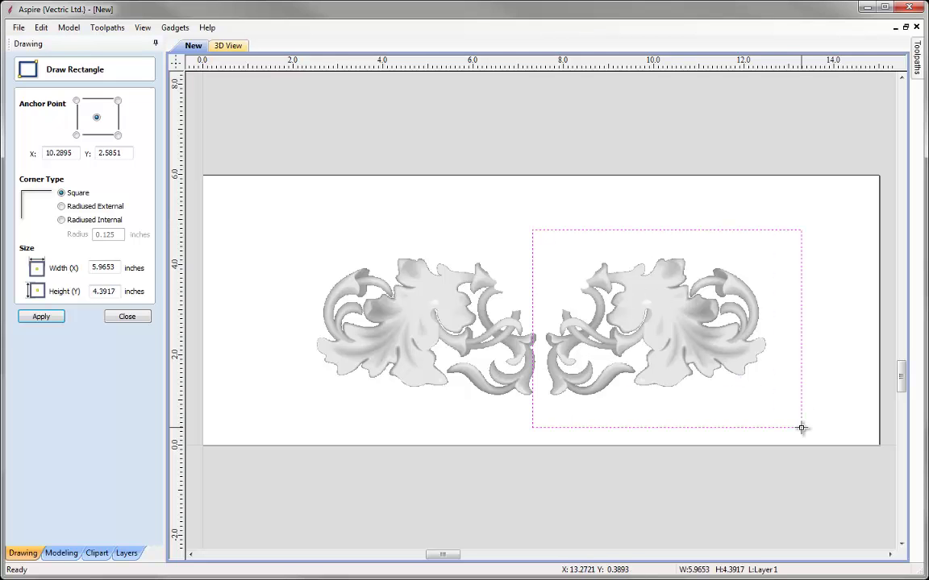
{"action": "key", "text": "Escape"}
{"action": "key", "text": "Right"}
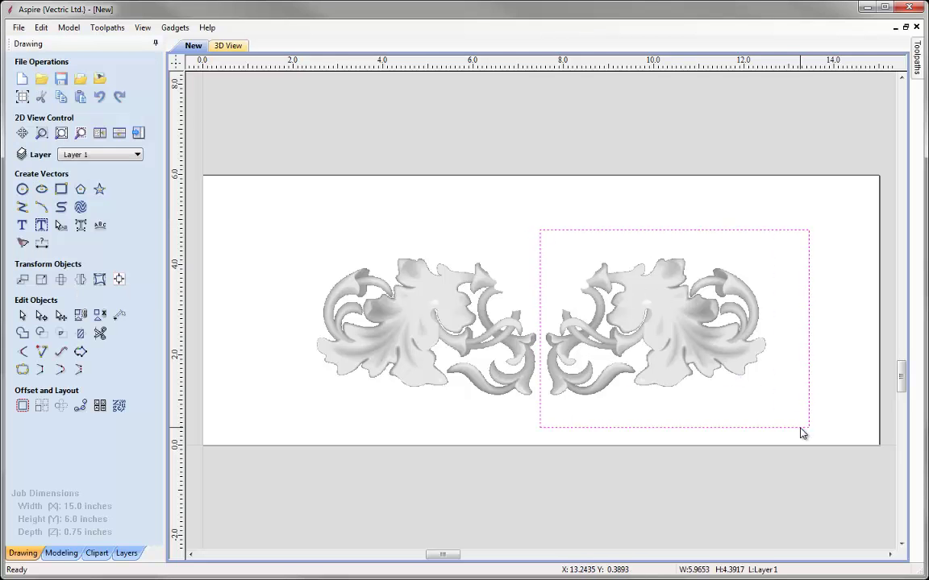
{"action": "left_click", "coordinate": [578, 224]}
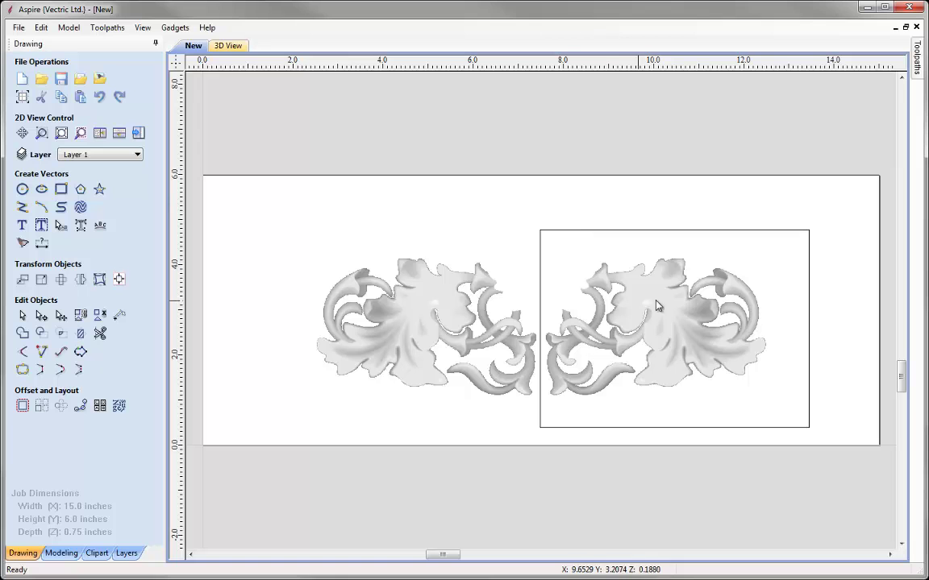
Step: Clear the right half of the Original Model - B component inside the rectangle, with the 2D and 3D views tiled
{"action": "left_click", "coordinate": [457, 294]}
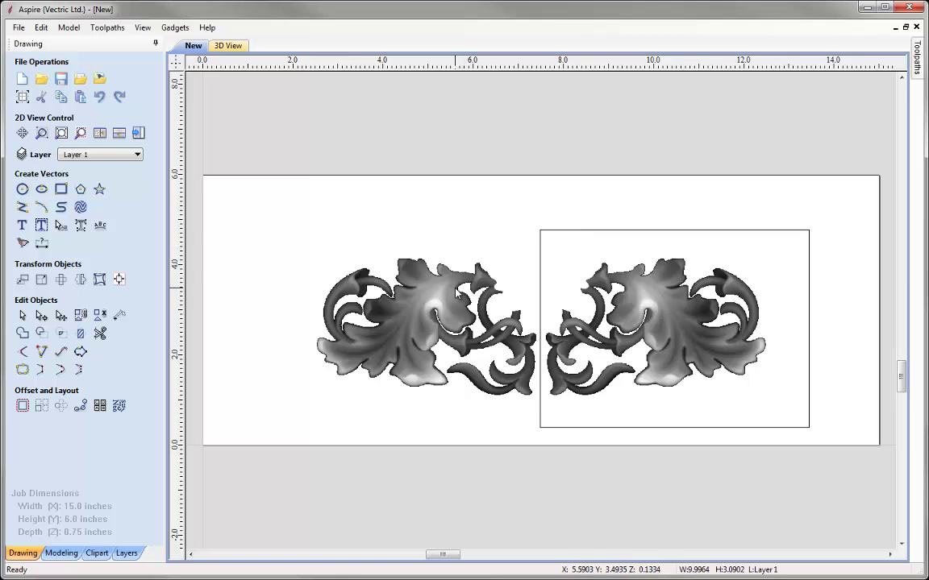
{"action": "left_click", "coordinate": [119, 133]}
{"action": "left_click", "coordinate": [549, 137]}
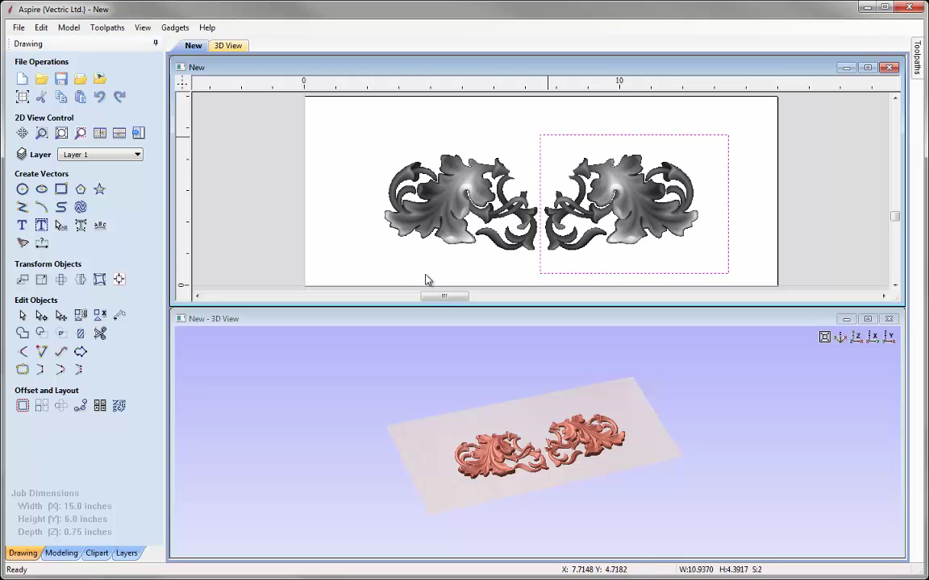
{"action": "left_click", "coordinate": [57, 556]}
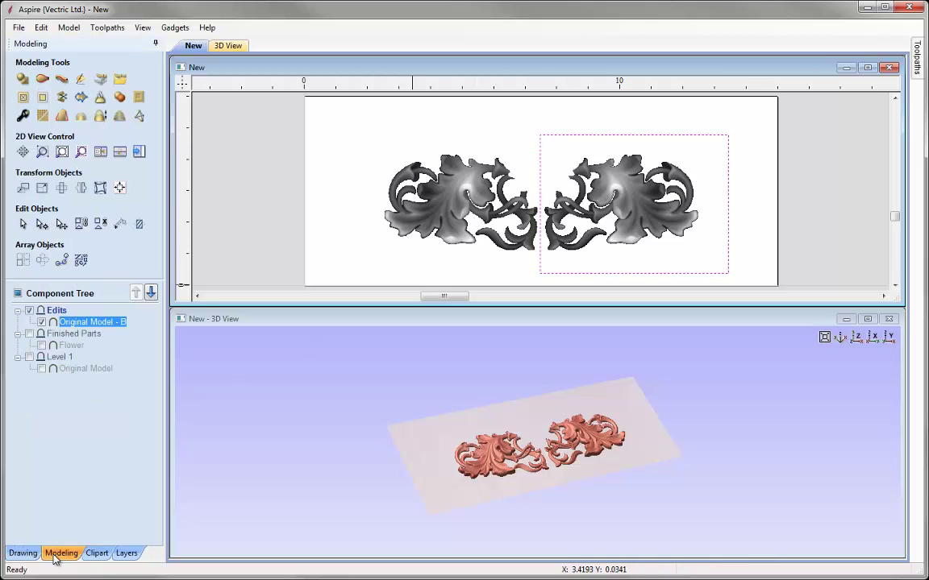
{"action": "left_click", "coordinate": [23, 98]}
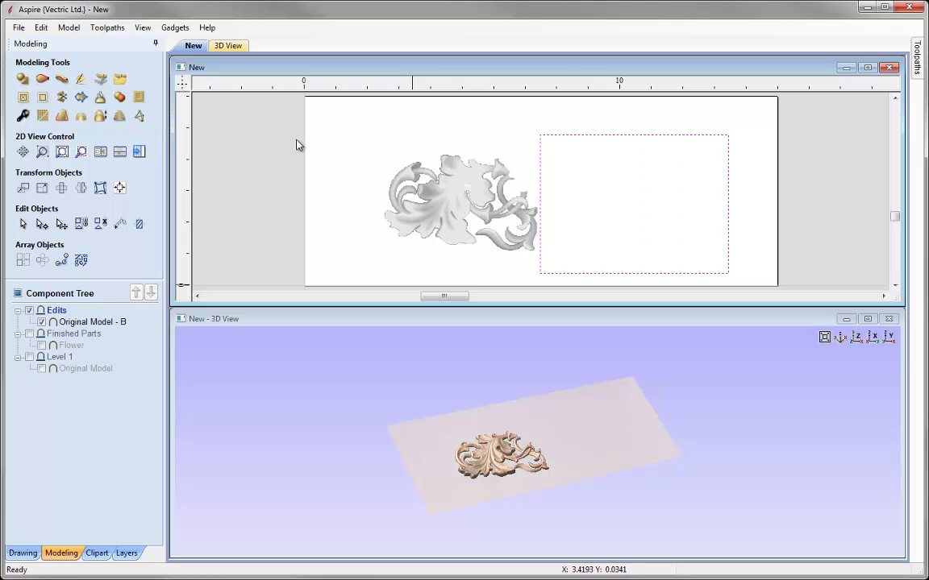
Step: Move the clearing rectangle to the Old Vectors layer
{"action": "right_click", "coordinate": [584, 139]}
{"action": "mouse_move", "coordinate": [639, 482]}
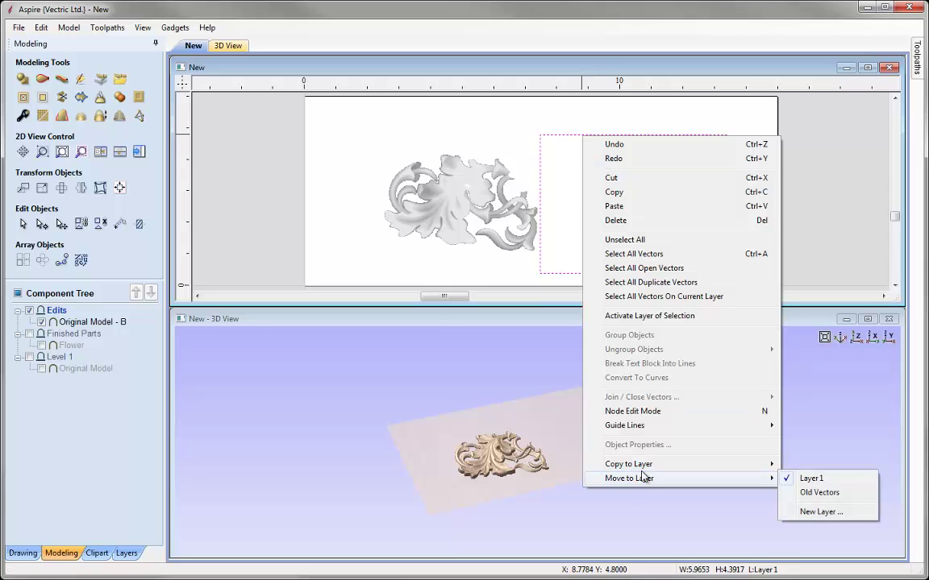
{"action": "left_click", "coordinate": [831, 493]}
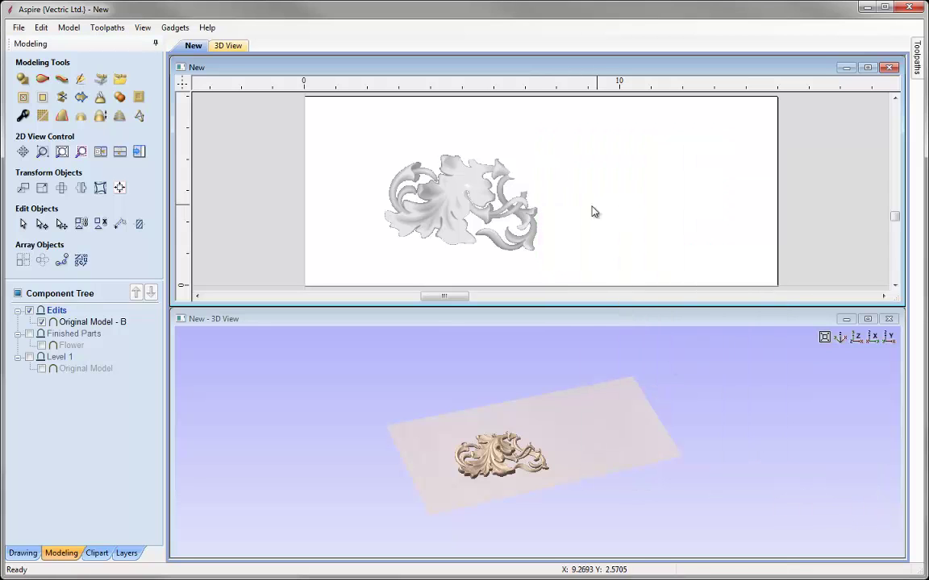
Step: Import the vectors from Trim_Vectors.eps over the remaining flourish half in an enlarged 2D view and deselect them
{"action": "left_click", "coordinate": [866, 69]}
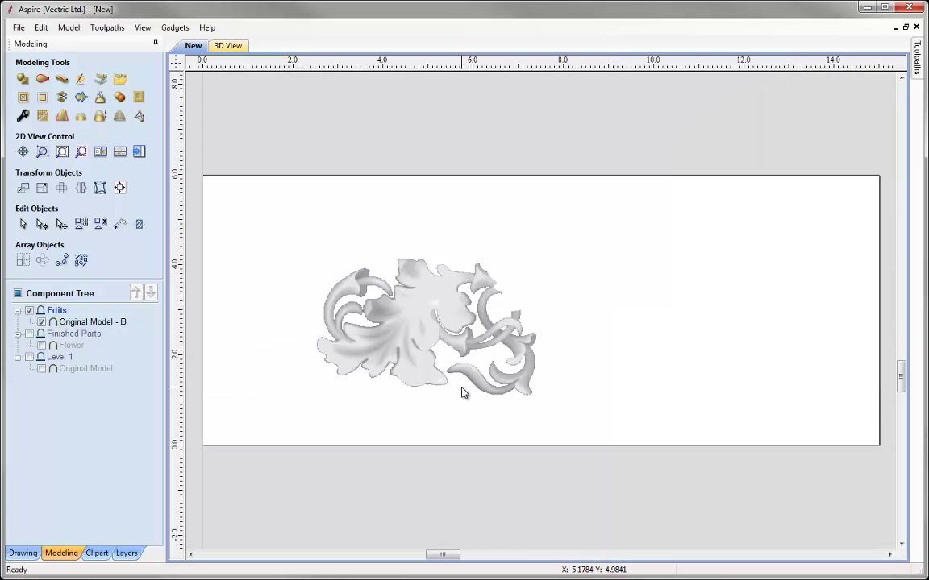
{"action": "left_click_drag", "start_coordinate": [251, 200], "coordinate": [578, 443]}
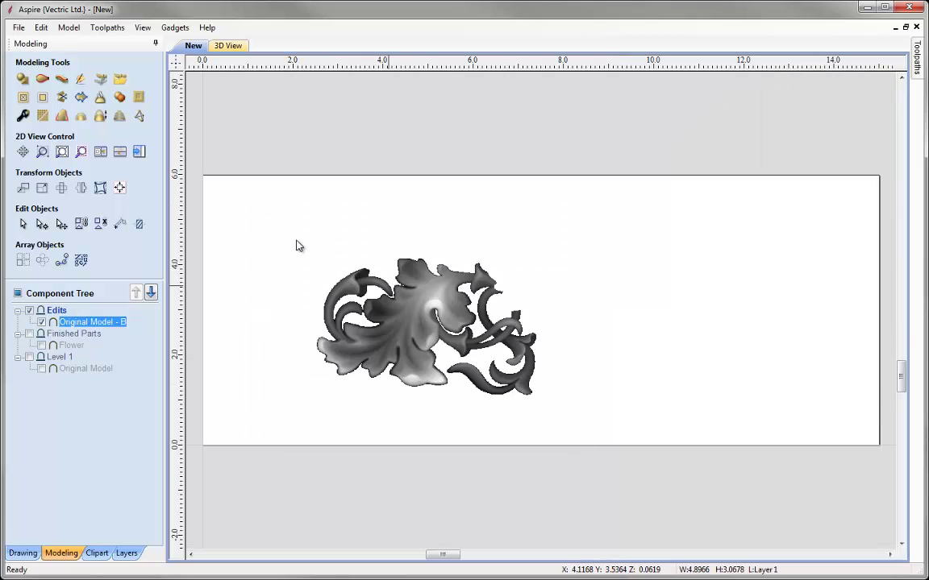
{"action": "left_click", "coordinate": [63, 151]}
{"action": "left_click", "coordinate": [218, 123]}
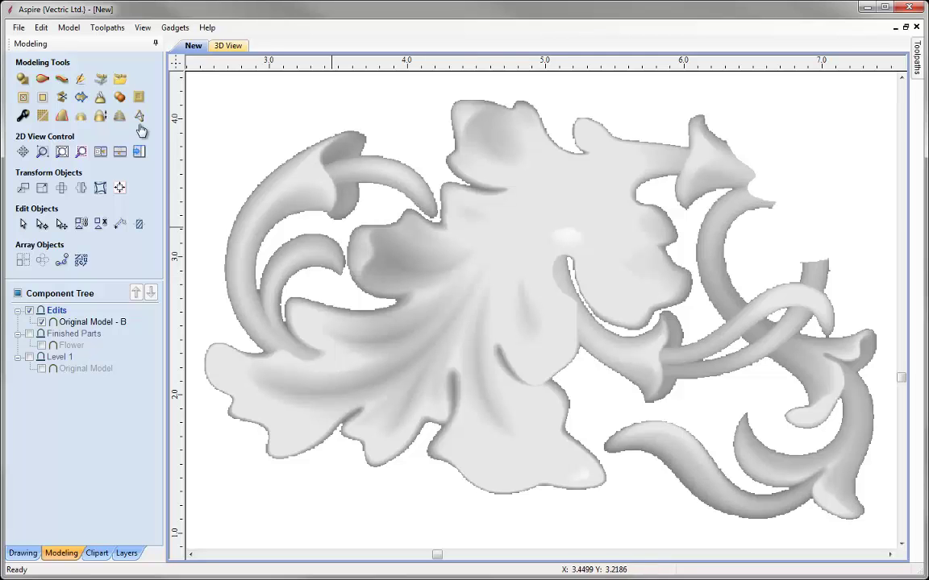
{"action": "left_click", "coordinate": [17, 30]}
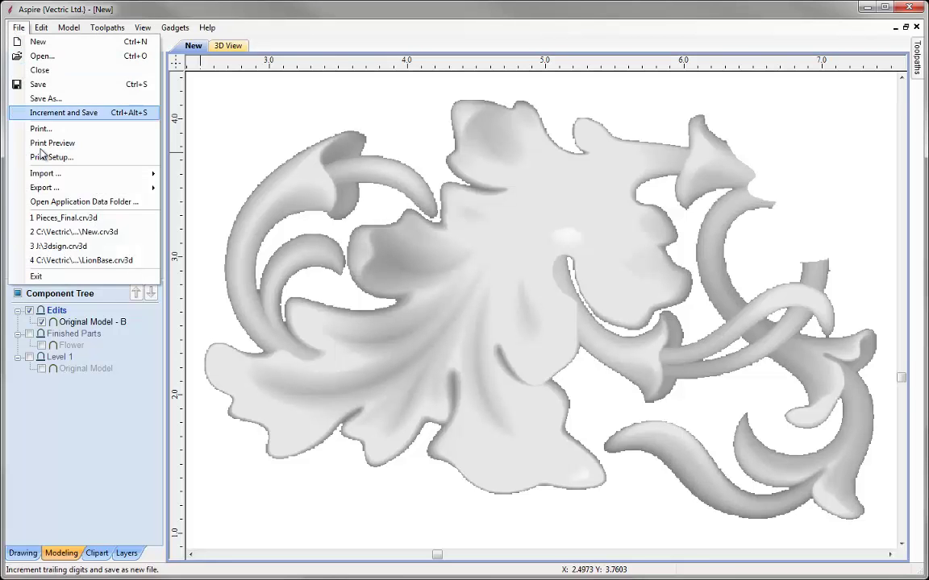
{"action": "mouse_move", "coordinate": [48, 173]}
{"action": "left_click", "coordinate": [242, 175]}
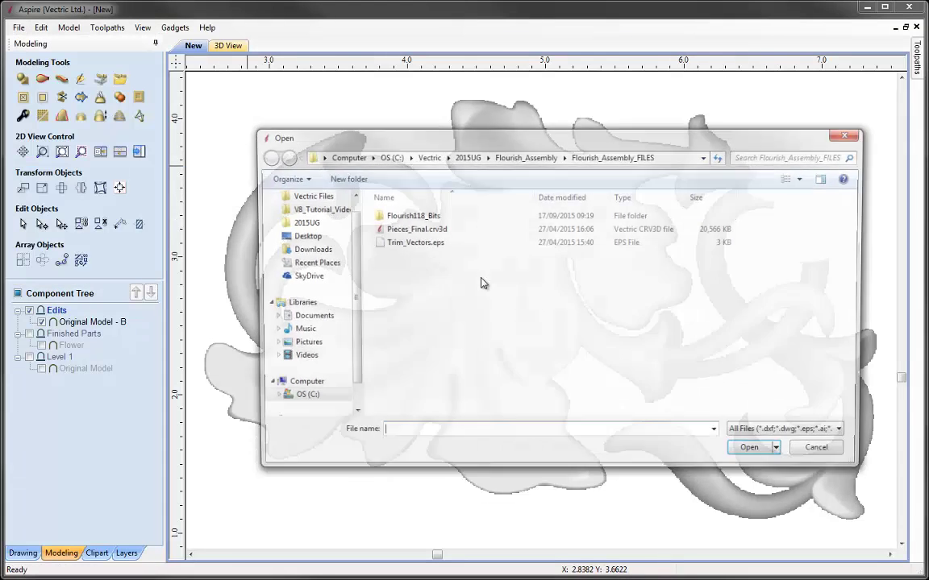
{"action": "left_click", "coordinate": [424, 245]}
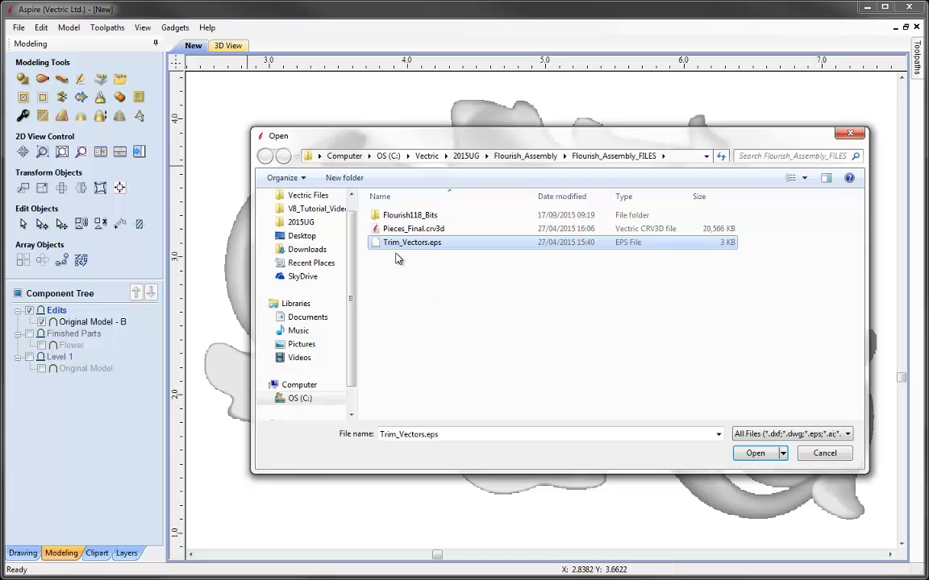
{"action": "left_click", "coordinate": [754, 453]}
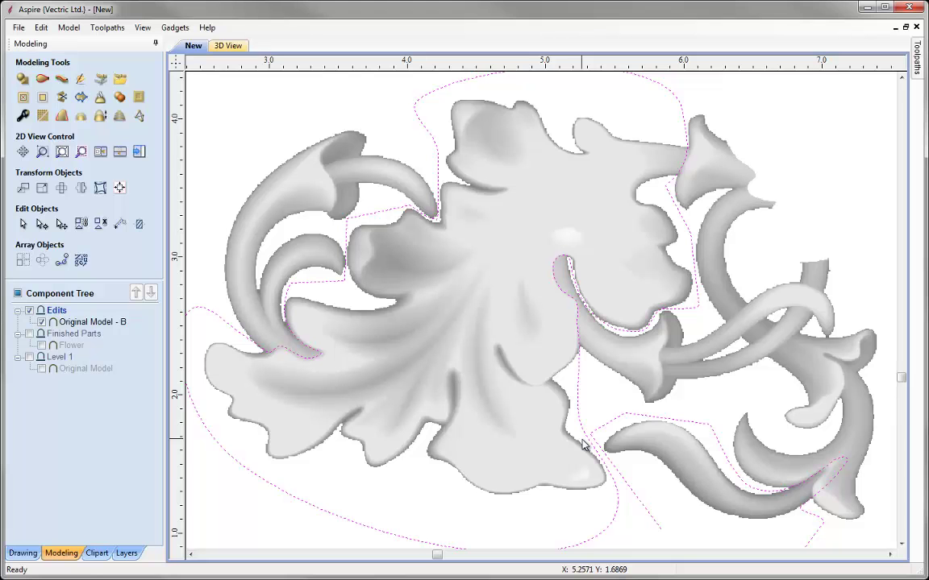
{"action": "left_click", "coordinate": [441, 161]}
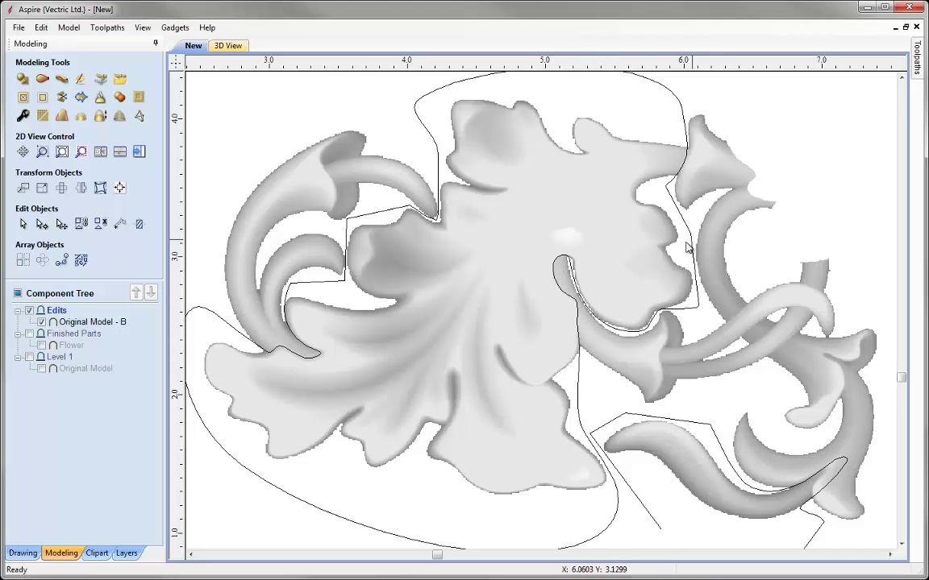
Step: Adjust the leaf's trim vector by moving its node at the narrow gap between the leaf and the adjoining scroll
{"action": "scroll", "coordinate": [609, 318], "scroll_direction": "up", "scroll_amount": 5}
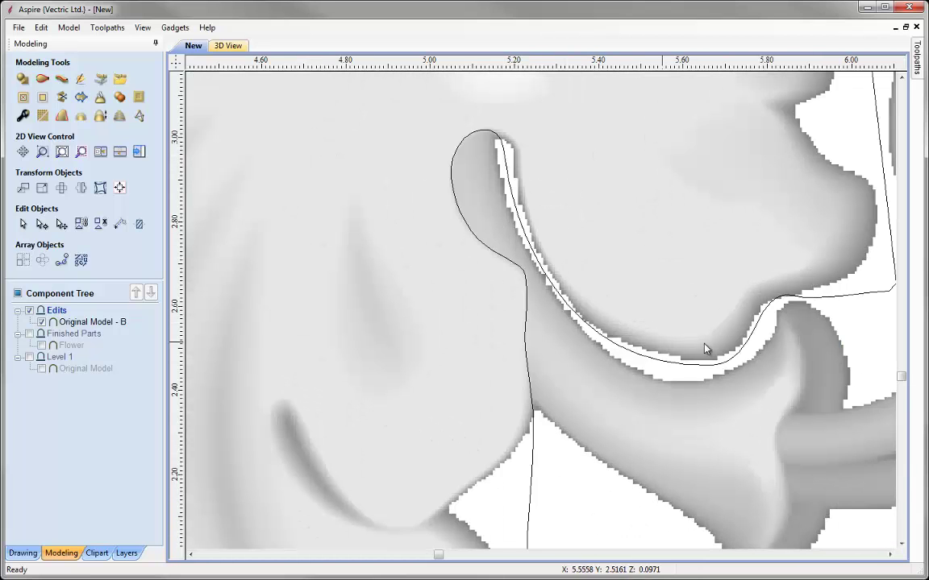
{"action": "left_click", "coordinate": [795, 299]}
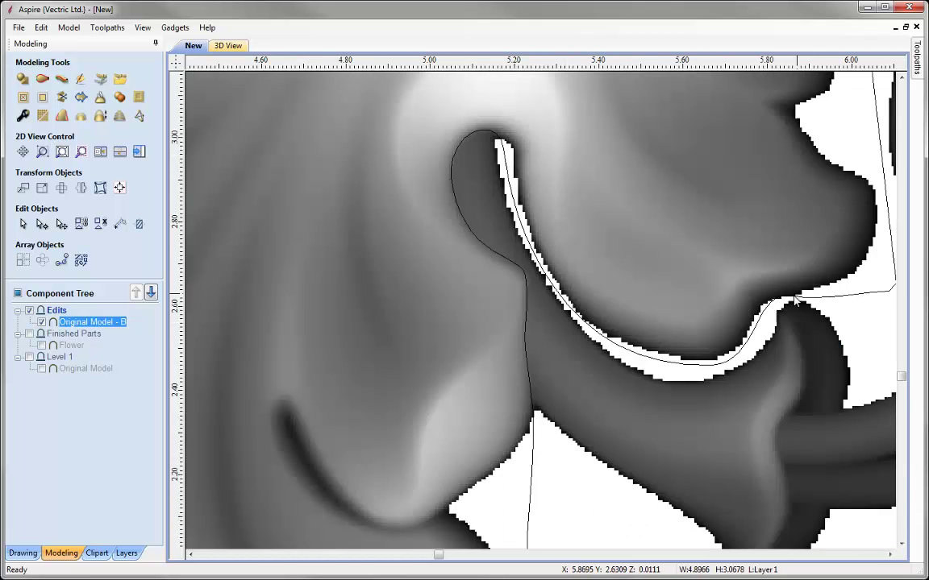
{"action": "left_click", "coordinate": [789, 299]}
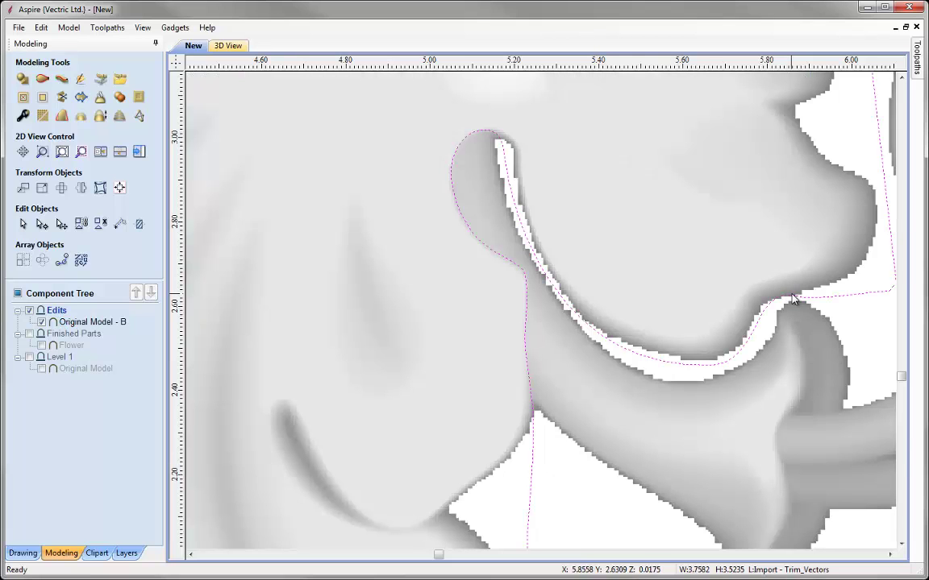
{"action": "key", "text": "n"}
{"action": "left_click_drag", "start_coordinate": [752, 288], "coordinate": [789, 299]}
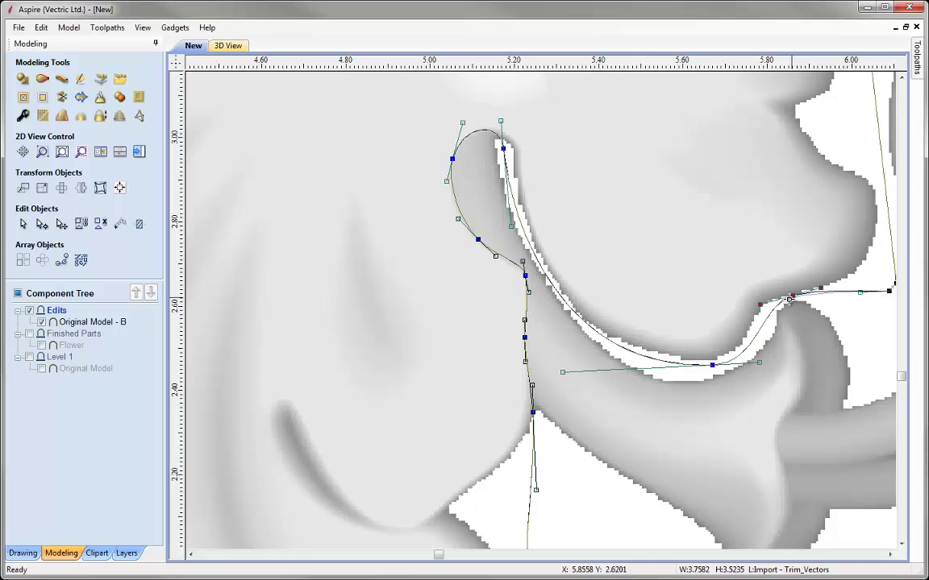
{"action": "left_click", "coordinate": [861, 330]}
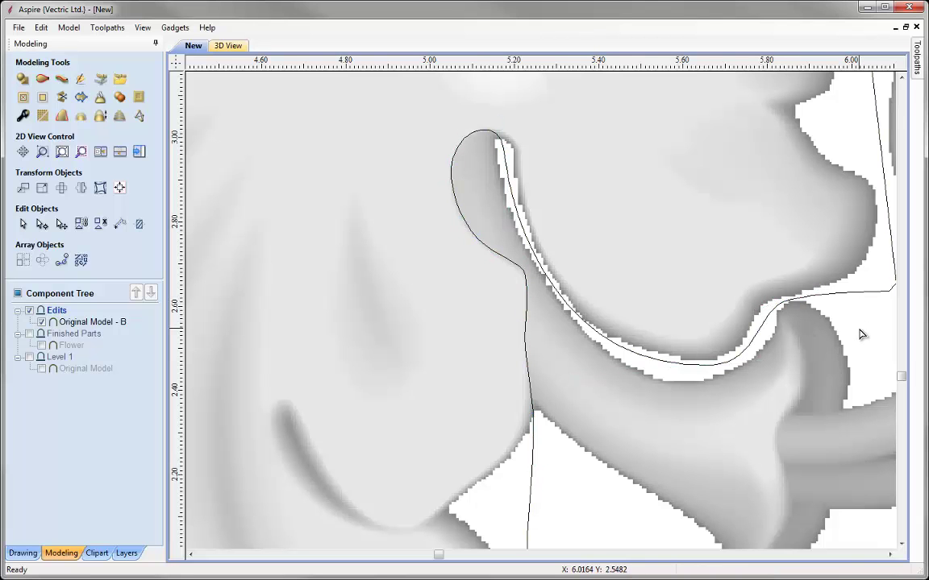
{"action": "key", "text": "F6"}
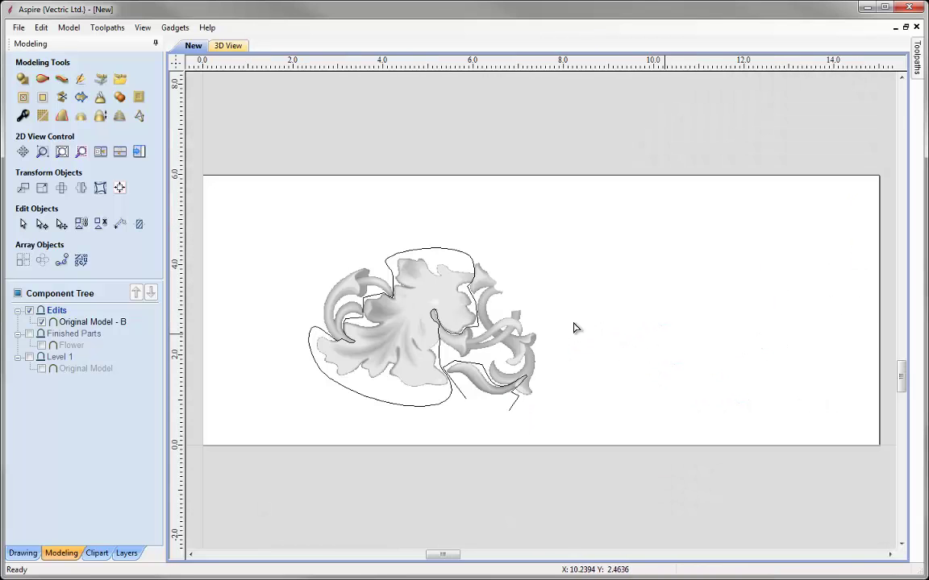
Step: Tile the 2D and 3D views and frame the remaining flourish half and its trim vectors closely for inspection
{"action": "left_click", "coordinate": [120, 154]}
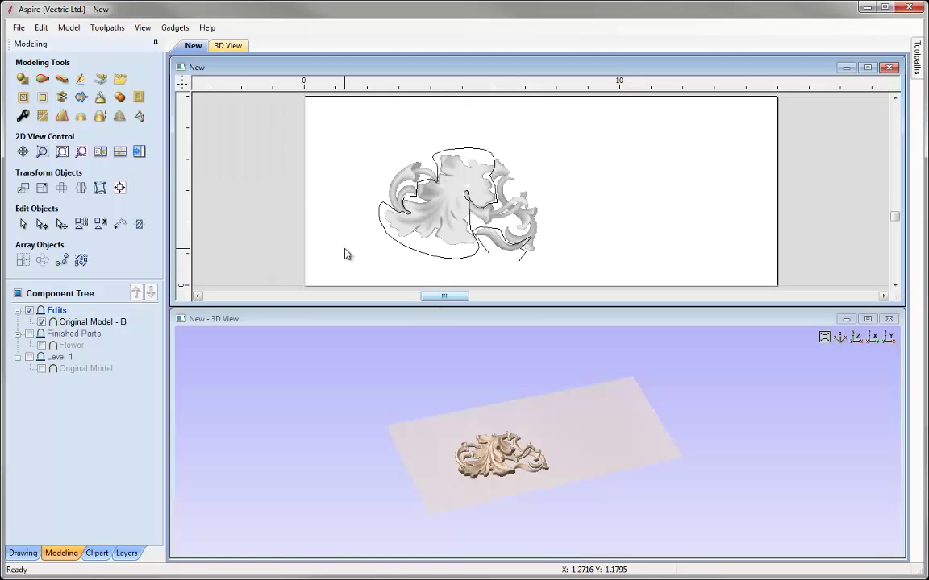
{"action": "left_click", "coordinate": [858, 340]}
{"action": "scroll", "coordinate": [530, 425], "scroll_direction": "up", "scroll_amount": 6}
{"action": "scroll", "coordinate": [637, 393], "scroll_direction": "up", "scroll_amount": 1}
{"action": "middle_click_drag", "start_coordinate": [638, 393], "coordinate": [613, 380]}
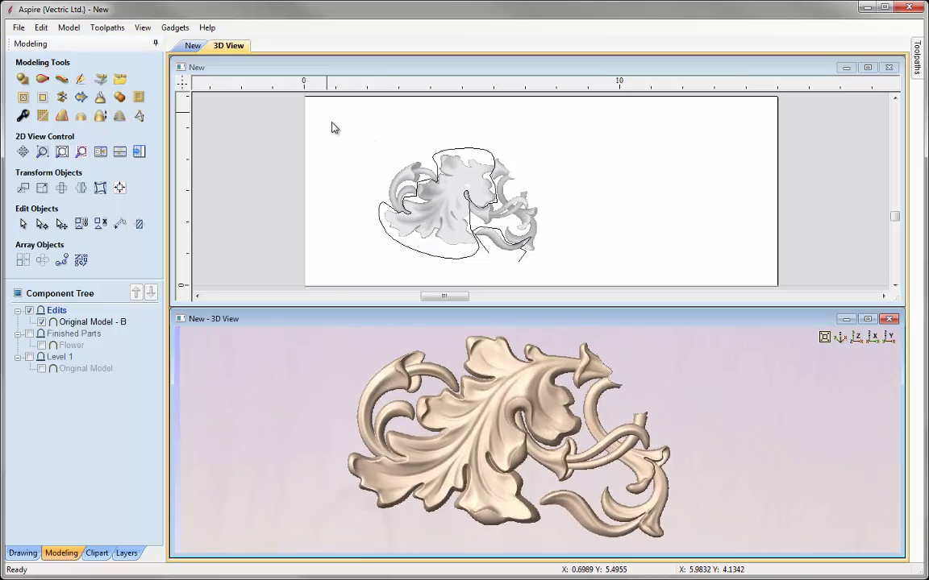
{"action": "left_click", "coordinate": [514, 250]}
{"action": "left_click", "coordinate": [80, 152]}
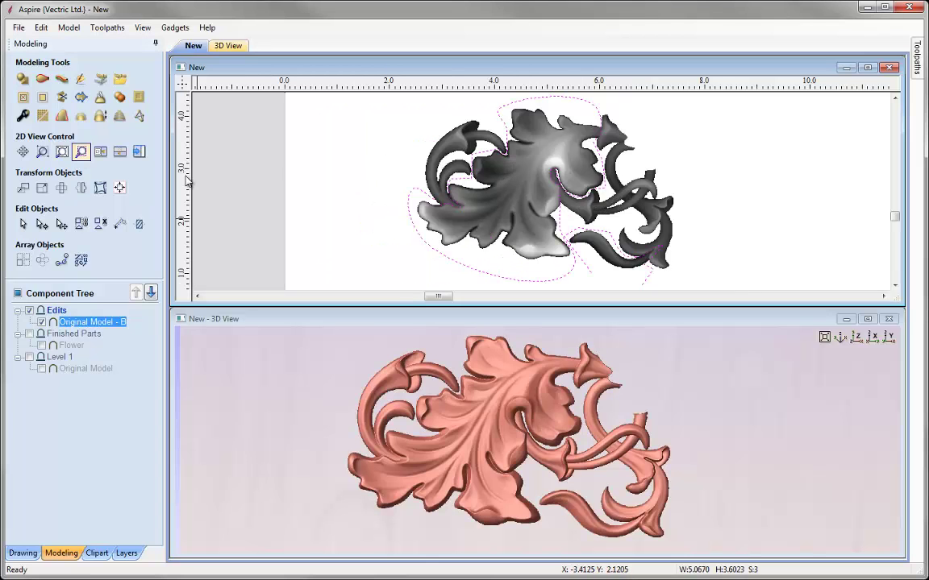
{"action": "left_click", "coordinate": [338, 186]}
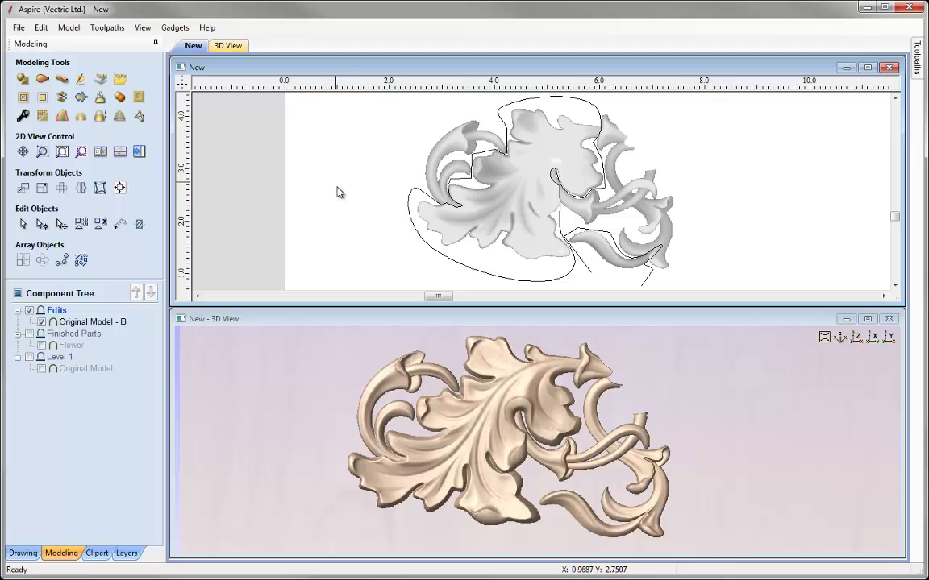
Step: Duplicate the Original Model - B component within the Edits level
{"action": "left_click", "coordinate": [505, 222]}
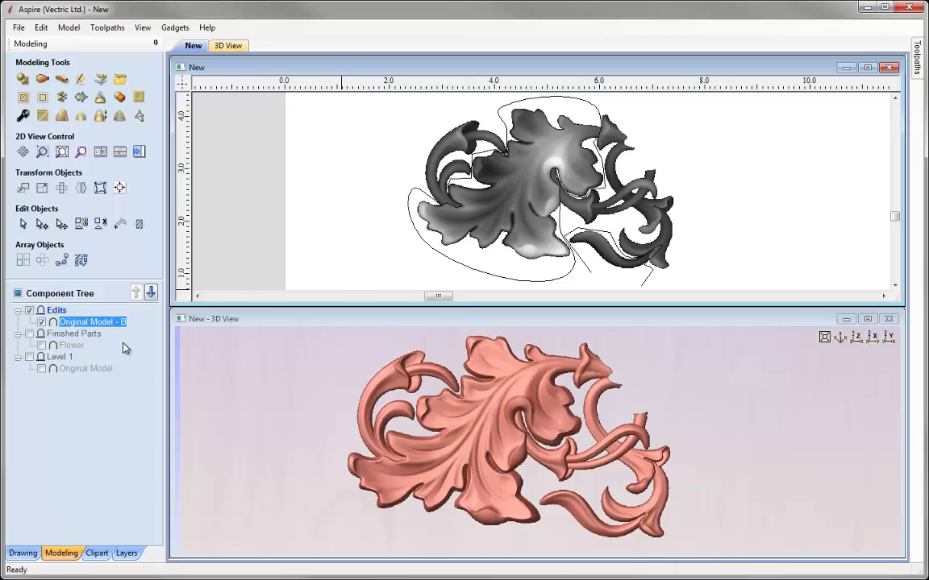
{"action": "mouse_move", "coordinate": [75, 373]}
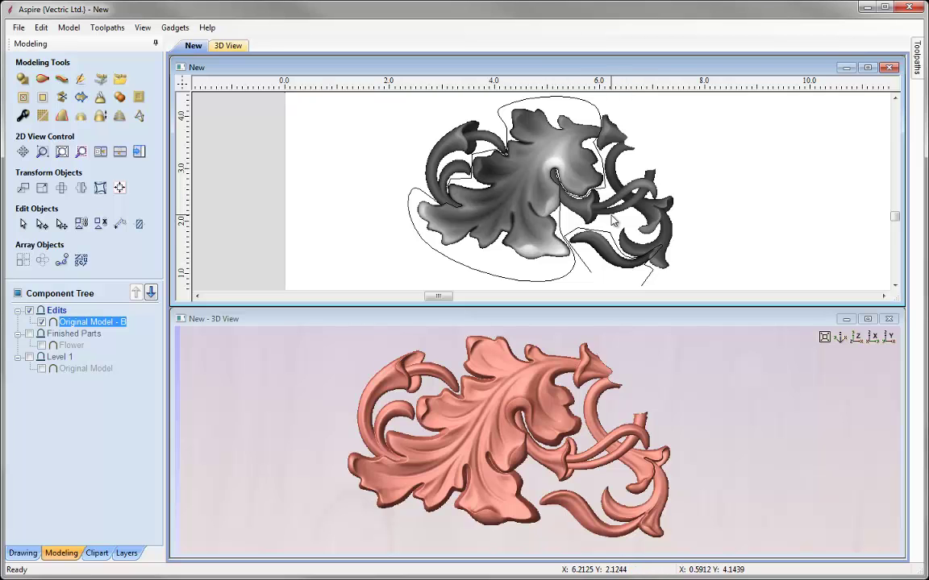
{"action": "right_click", "coordinate": [87, 328]}
{"action": "left_click", "coordinate": [120, 375]}
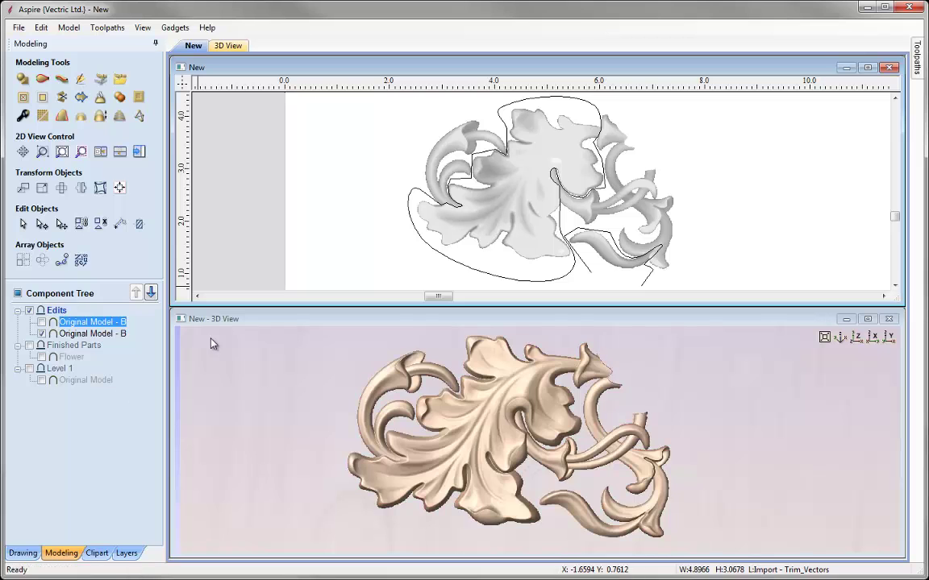
Step: Split the visible Original Model - B copy along the leaf's closed trim vector and check the two resulting pieces
{"action": "left_click", "coordinate": [363, 264]}
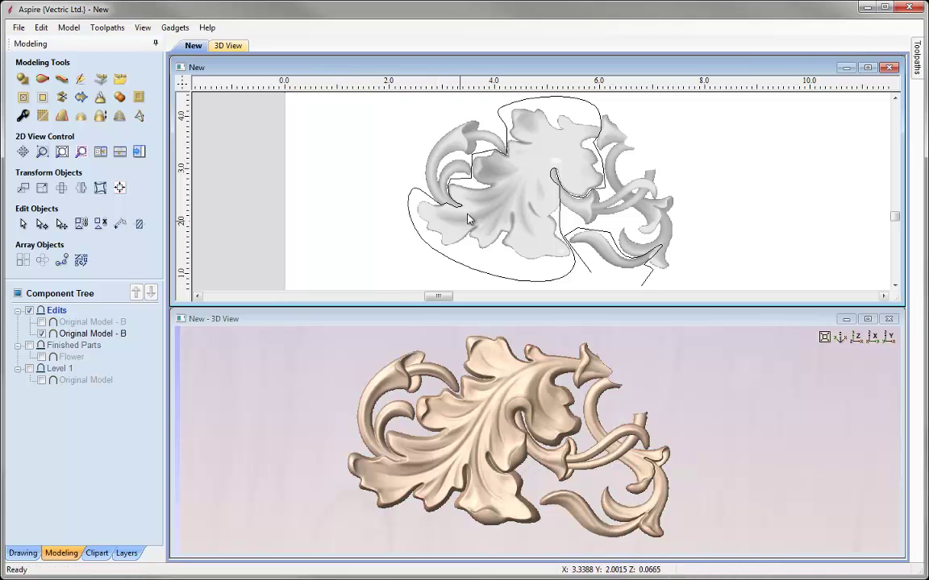
{"action": "left_click", "coordinate": [426, 194]}
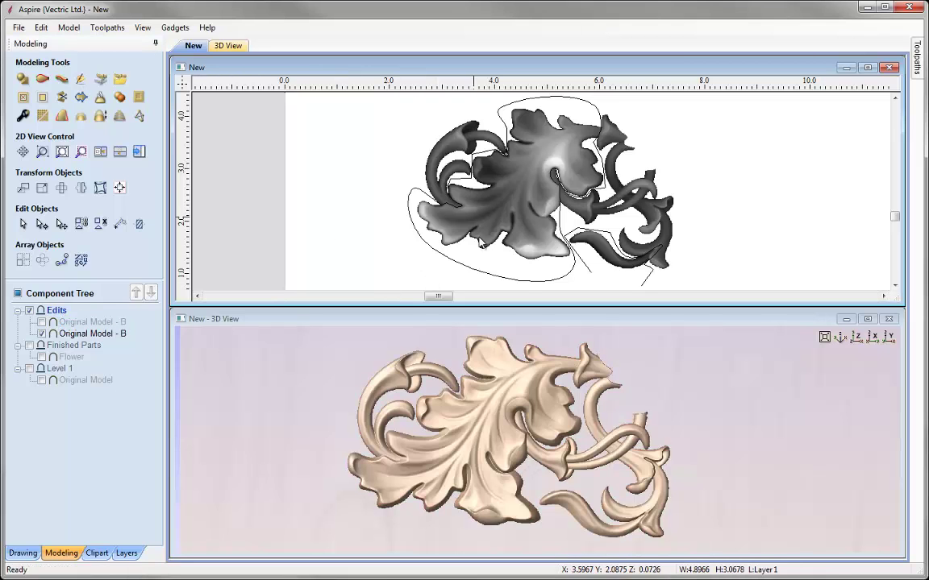
{"action": "left_click", "coordinate": [502, 118]}
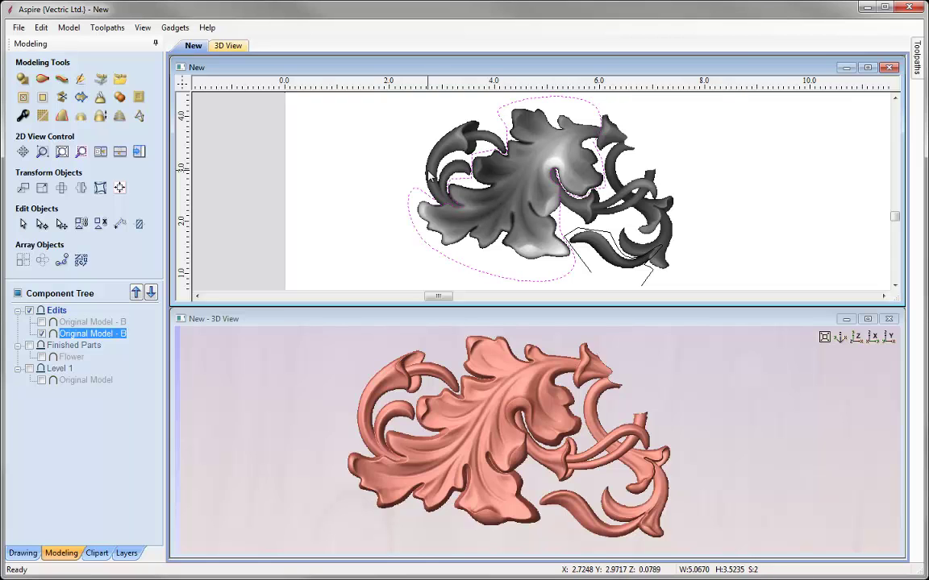
{"action": "left_click", "coordinate": [60, 98]}
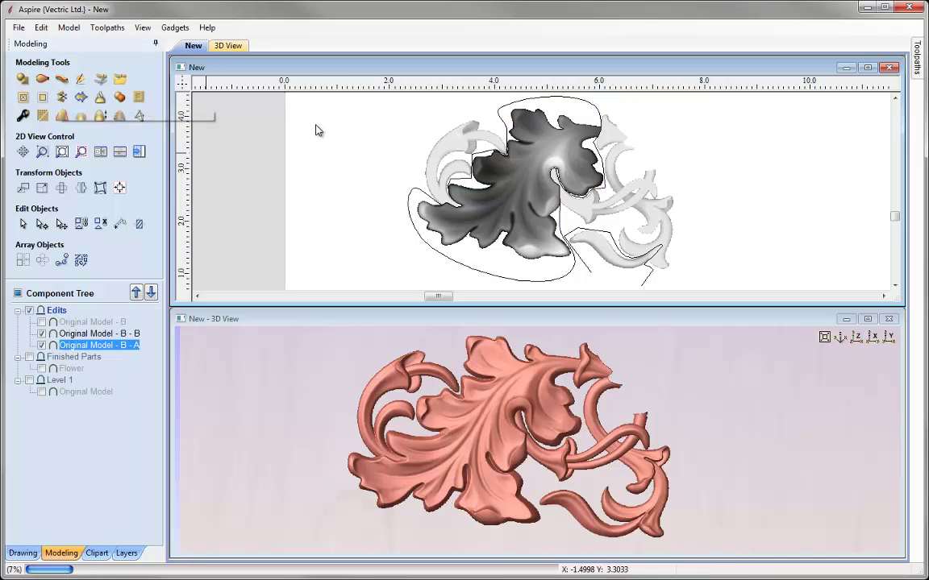
{"action": "left_click", "coordinate": [335, 171]}
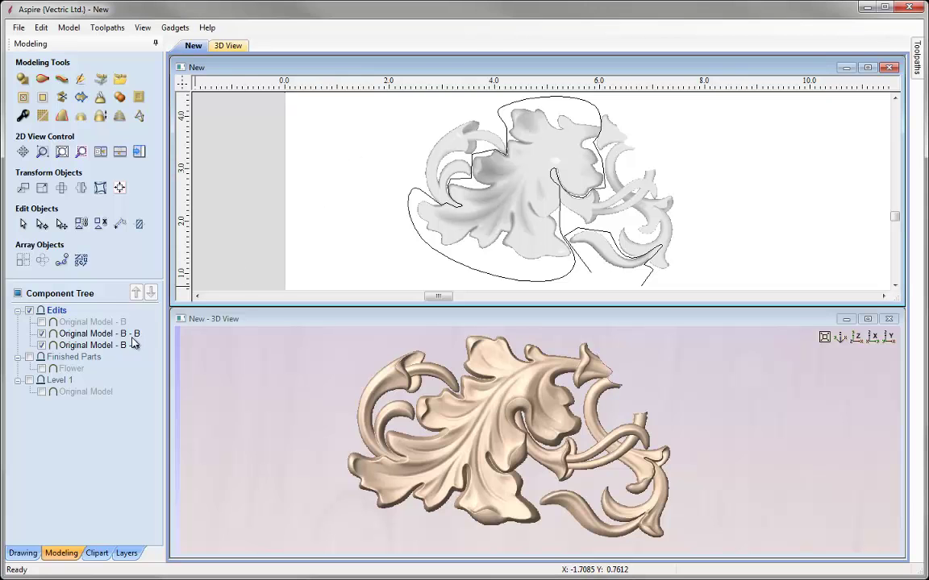
{"action": "left_click", "coordinate": [119, 346]}
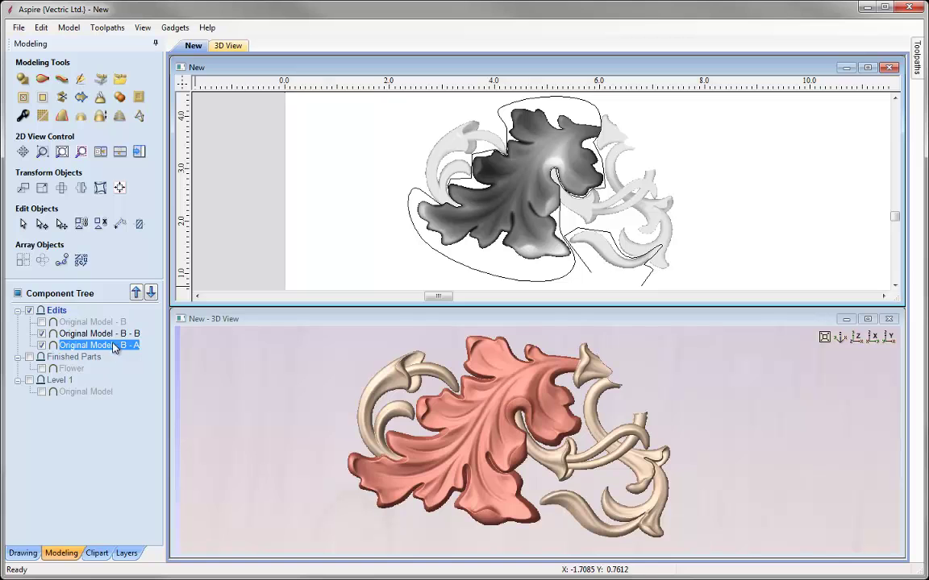
{"action": "left_click", "coordinate": [113, 336]}
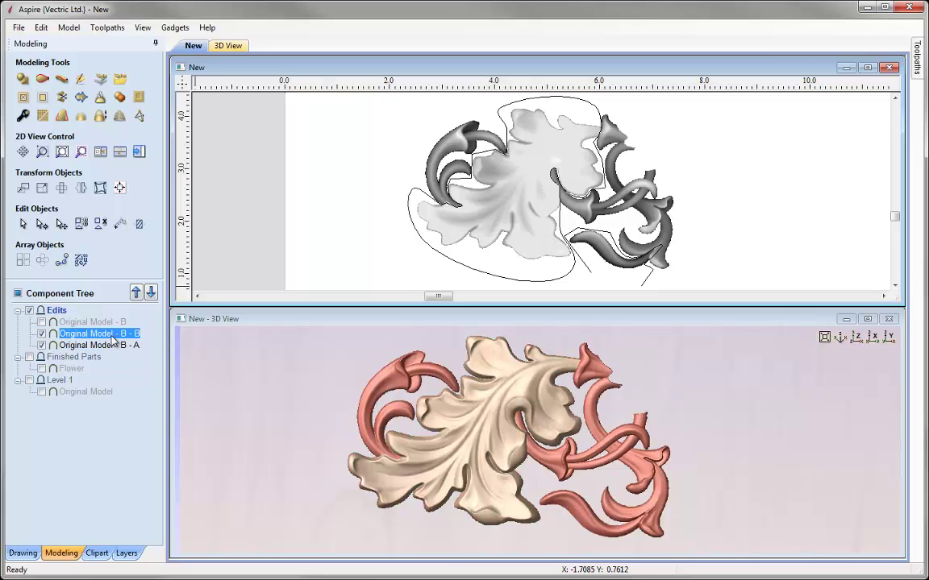
Step: Rename the leaf piece as Leaf and the remaining scrollwork piece as Stems
{"action": "right_click", "coordinate": [85, 348]}
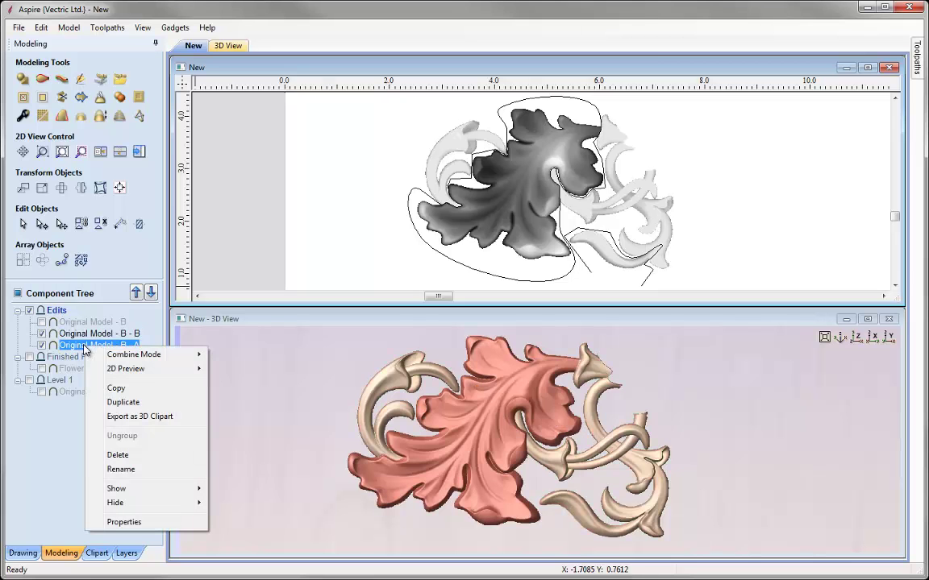
{"action": "left_click", "coordinate": [119, 471]}
{"action": "type", "text": "Leaf"}
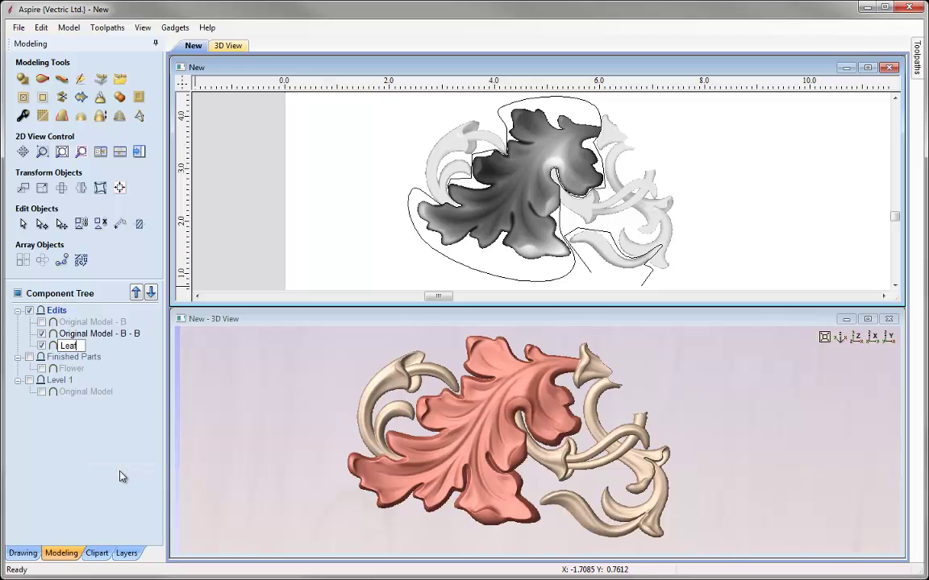
{"action": "key", "text": "Return"}
{"action": "right_click", "coordinate": [87, 339]}
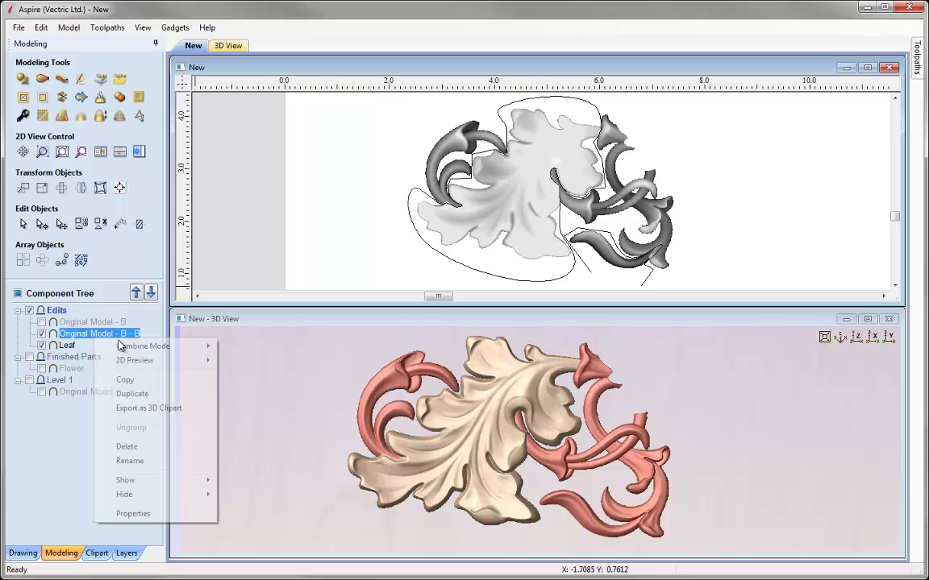
{"action": "left_click", "coordinate": [147, 462]}
{"action": "type", "text": "Stems"}
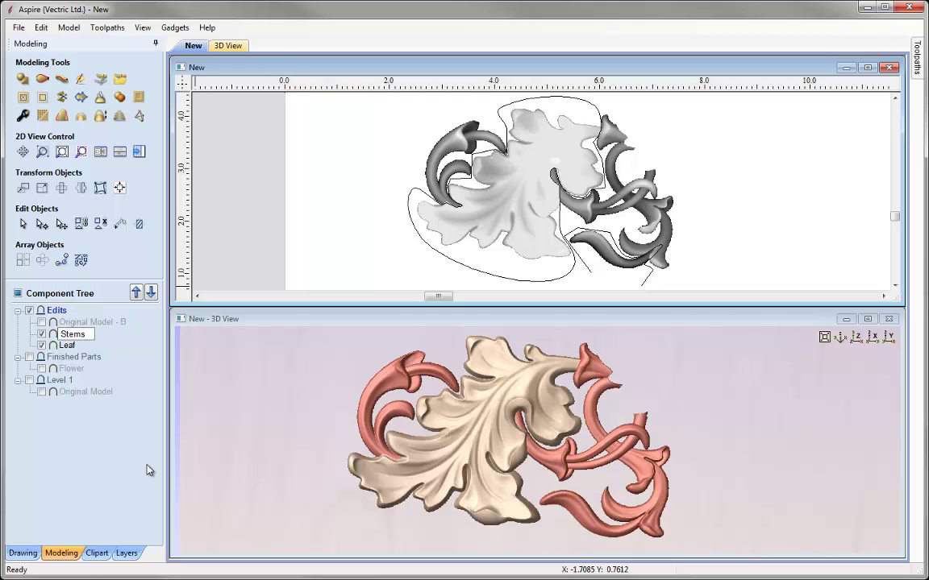
{"action": "key", "text": "Return"}
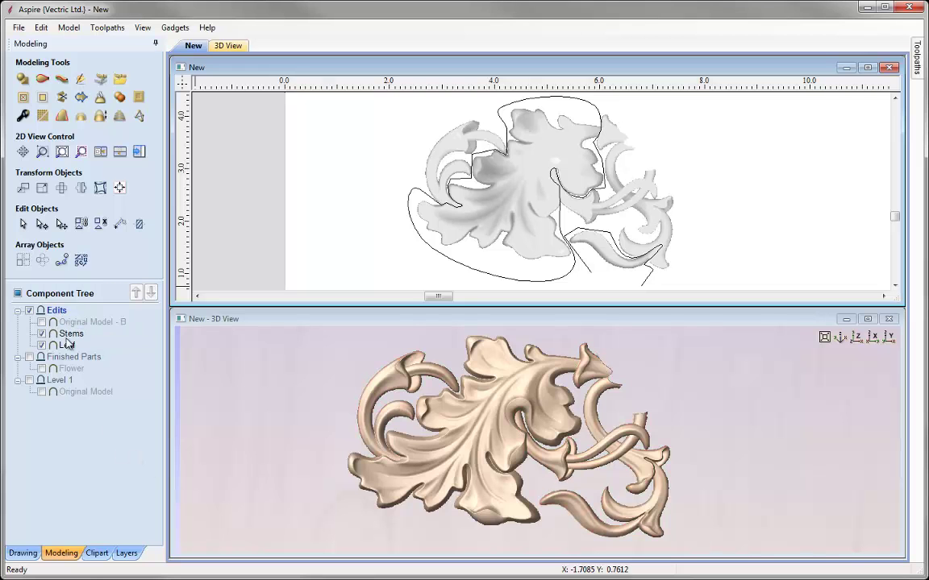
Step: Hide the Stems component and inspect the leaf's flat cut stem end up close in 3D
{"action": "left_click", "coordinate": [42, 333]}
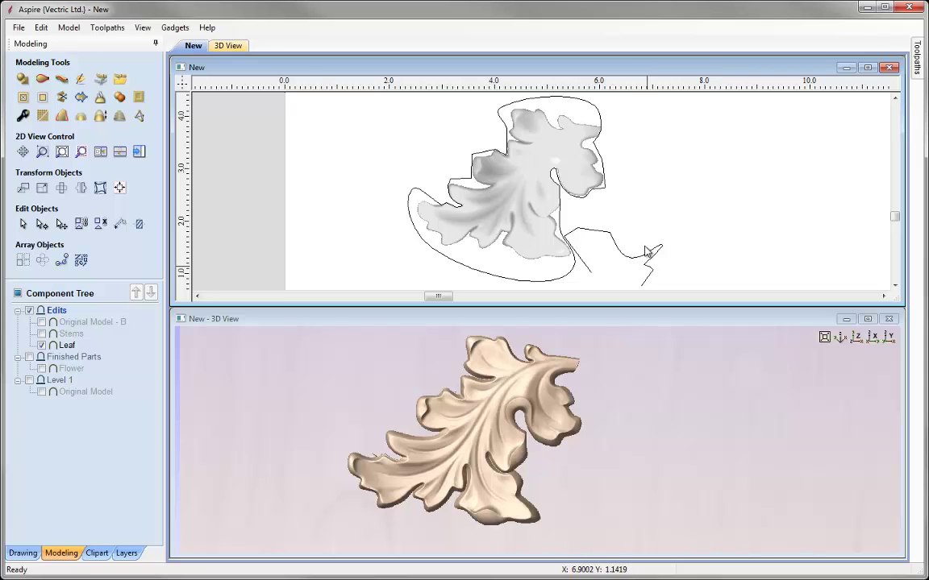
{"action": "left_click_drag", "start_coordinate": [528, 489], "coordinate": [485, 290]}
{"action": "left_click_drag", "start_coordinate": [548, 438], "coordinate": [510, 497]}
{"action": "right_click_drag", "start_coordinate": [523, 435], "coordinate": [476, 391]}
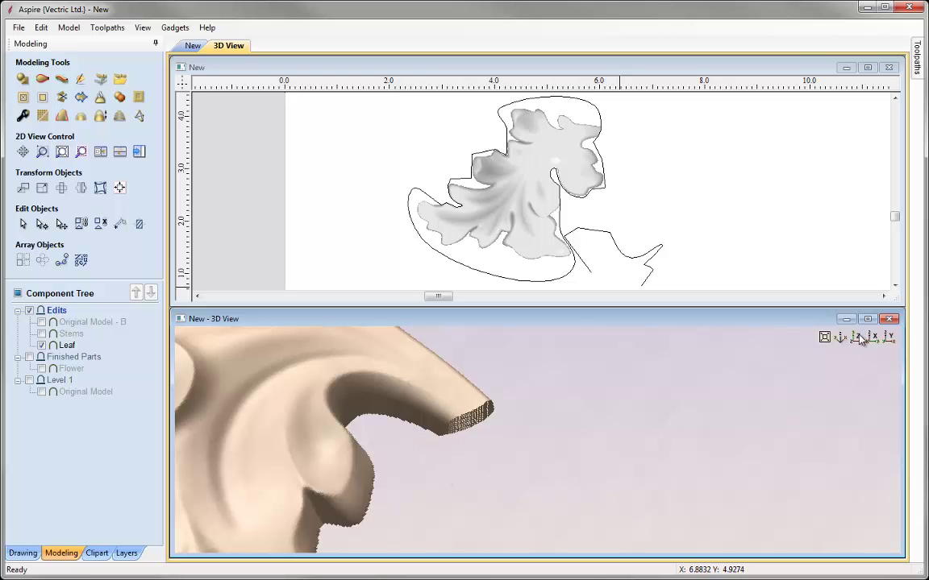
Step: Draw a horizontal ellipse about 1.05 by 0.23 inches over the leaf's cut stem end in an enlarged 2D view
{"action": "left_click", "coordinate": [868, 67]}
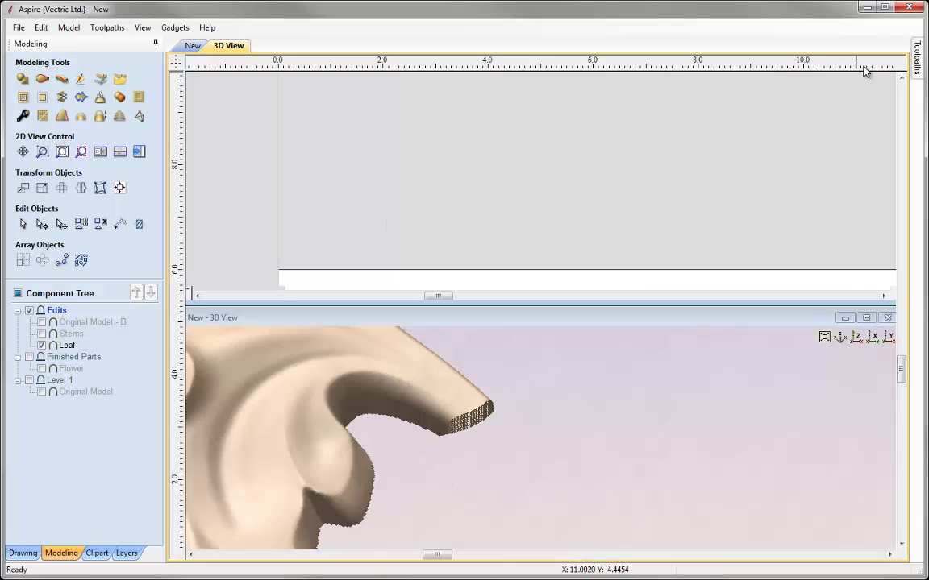
{"action": "left_click_drag", "start_coordinate": [323, 313], "coordinate": [698, 551]}
{"action": "left_click", "coordinate": [80, 152]}
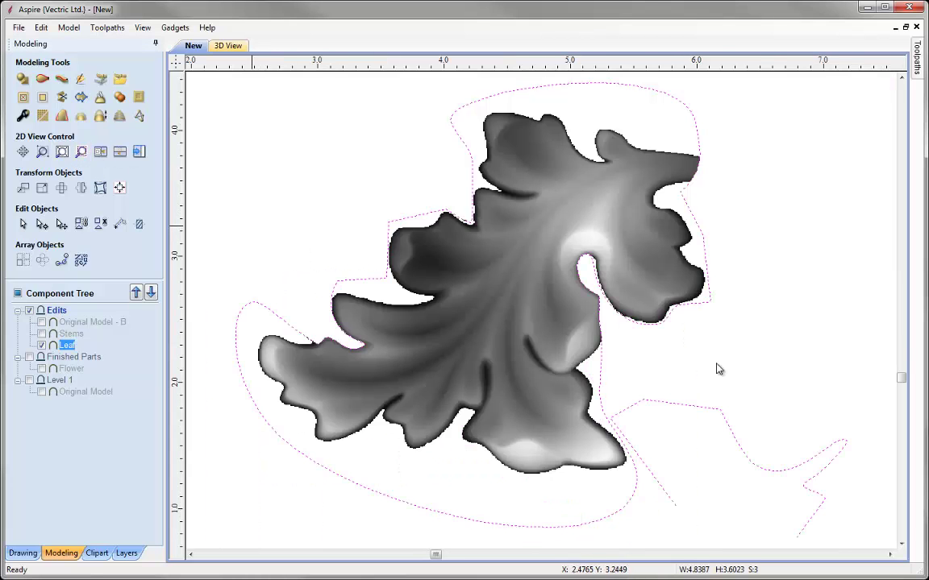
{"action": "scroll", "coordinate": [766, 153], "scroll_direction": "up", "scroll_amount": 3}
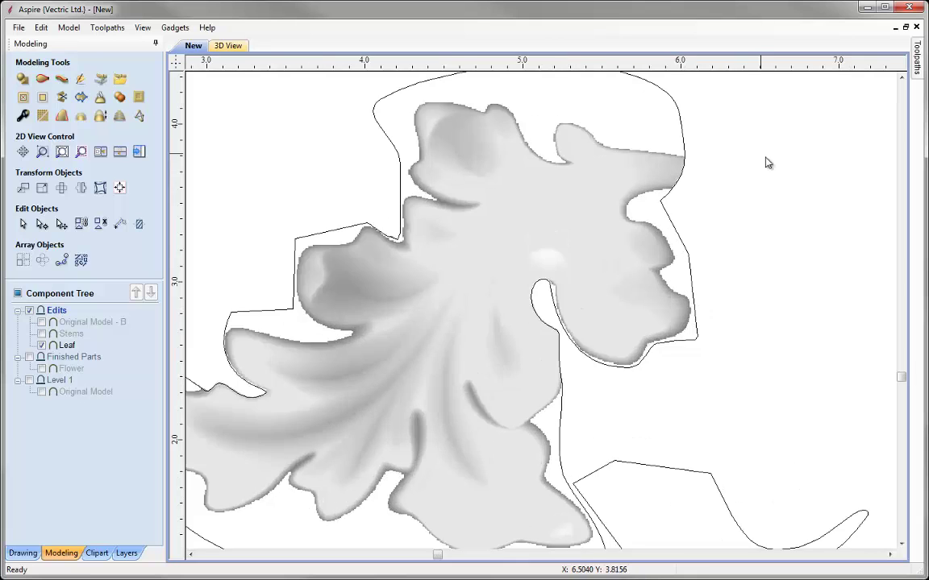
{"action": "scroll", "coordinate": [714, 151], "scroll_direction": "up", "scroll_amount": 1}
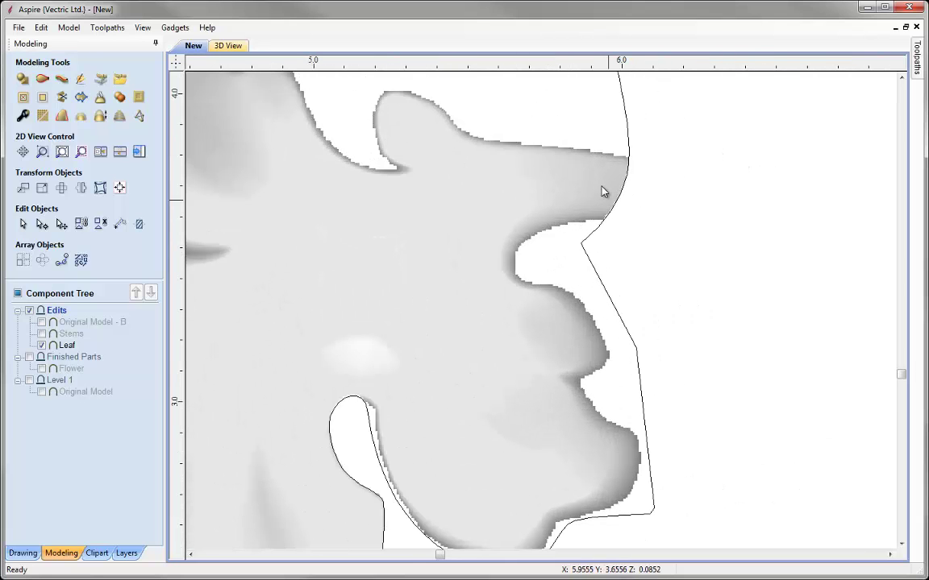
{"action": "left_click", "coordinate": [25, 553]}
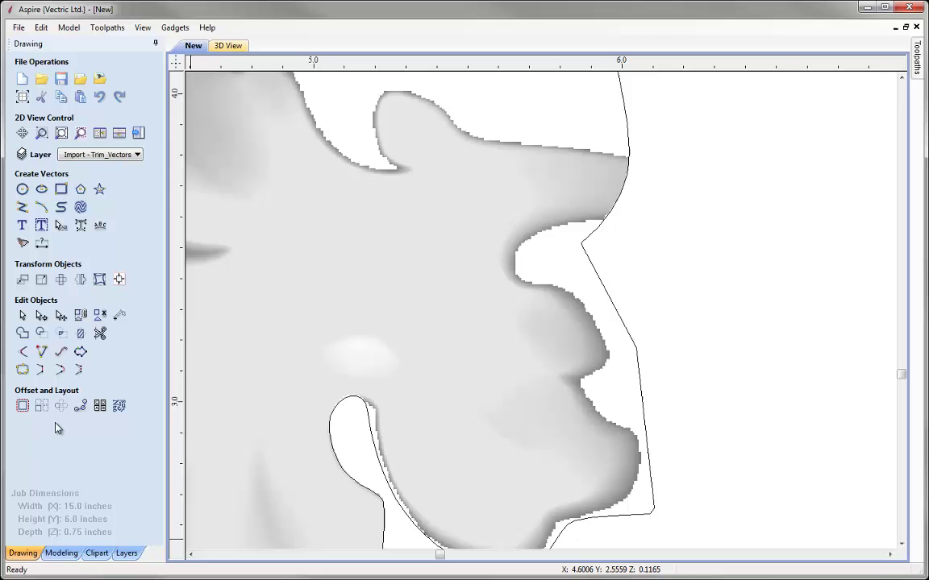
{"action": "left_click", "coordinate": [42, 188]}
{"action": "left_click_drag", "start_coordinate": [650, 198], "coordinate": [814, 232]}
{"action": "key", "text": "Escape"}
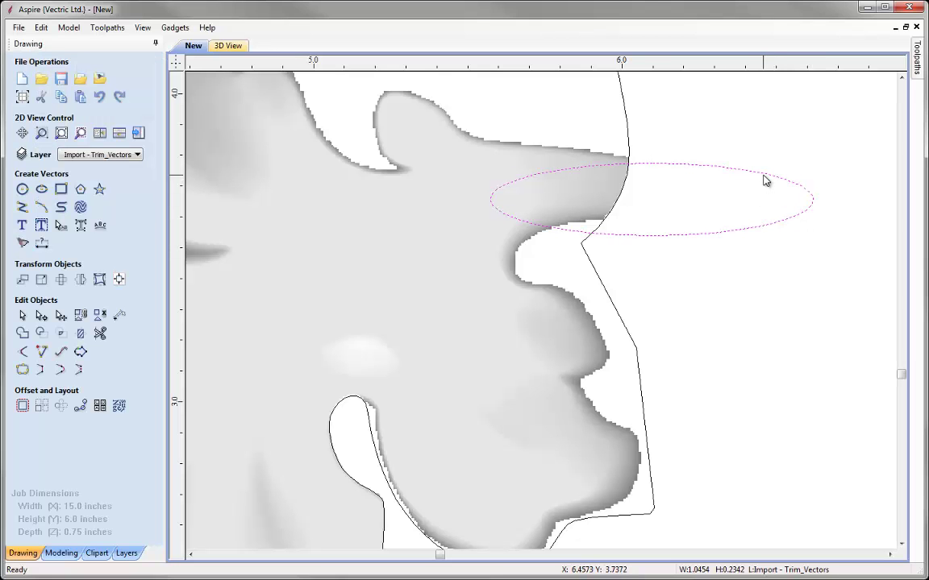
Step: Rotate the ellipse slightly clockwise and move it to follow the direction of the leaf's stem end
{"action": "left_click", "coordinate": [765, 179]}
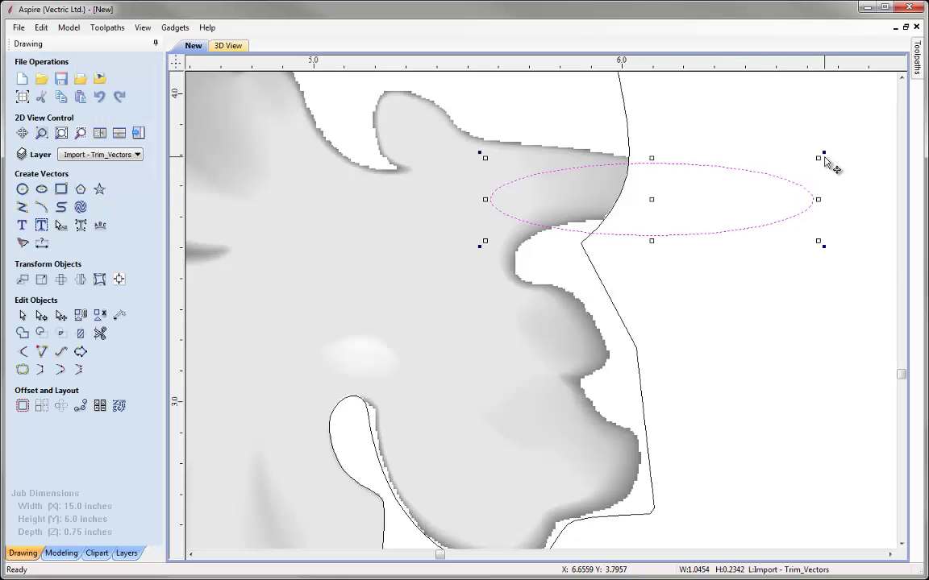
{"action": "left_click_drag", "start_coordinate": [823, 154], "coordinate": [835, 189]}
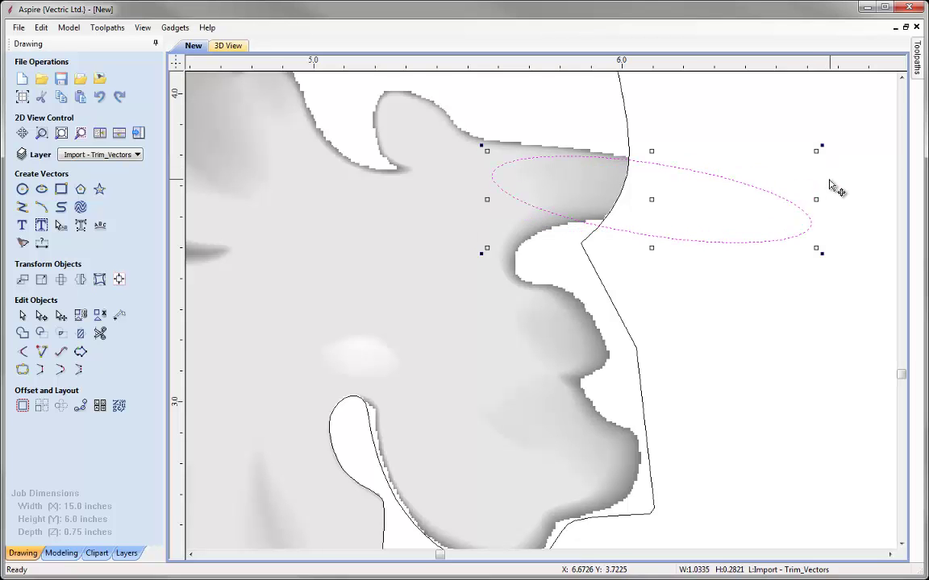
{"action": "left_click_drag", "start_coordinate": [675, 238], "coordinate": [669, 233]}
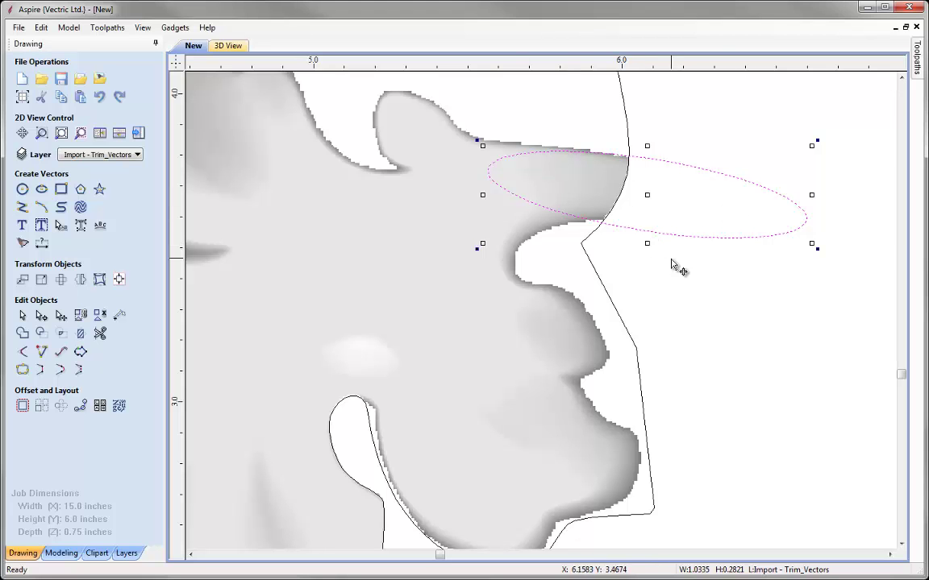
Step: Node-edit the ellipse's lower and inner nodes so its outline meets the stem's lower edge at the trim line
{"action": "key", "text": "n"}
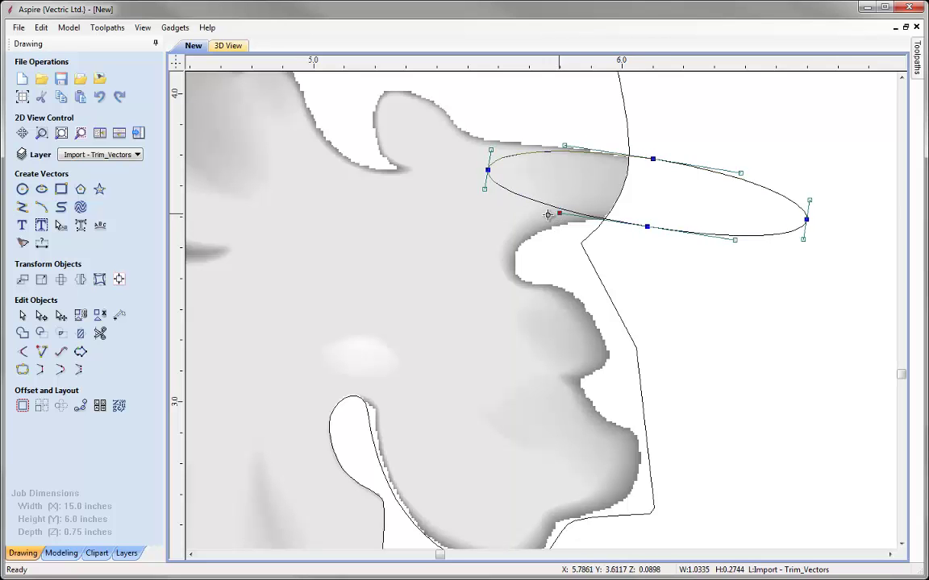
{"action": "left_click_drag", "start_coordinate": [560, 213], "coordinate": [538, 216]}
{"action": "left_click_drag", "start_coordinate": [649, 226], "coordinate": [641, 226]}
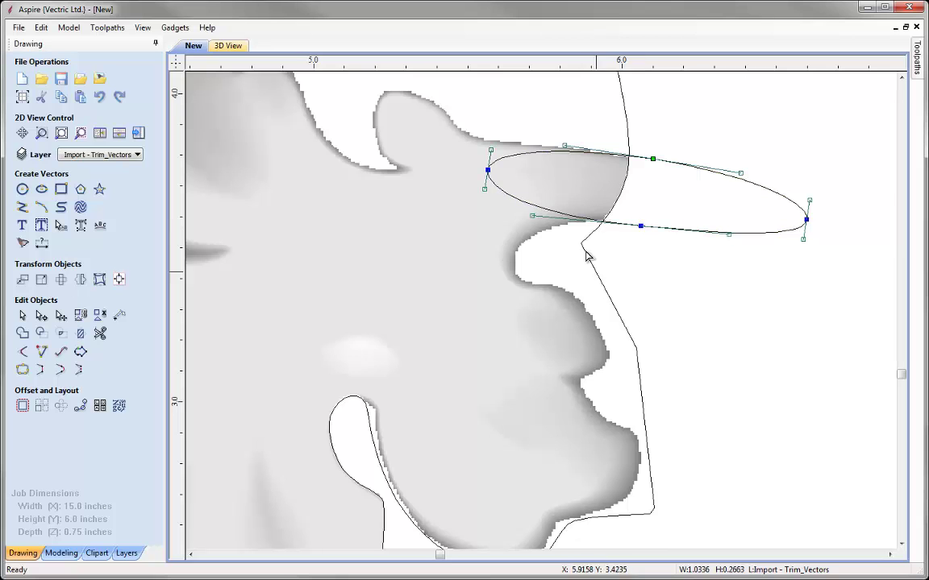
{"action": "scroll", "coordinate": [593, 233], "scroll_direction": "up", "scroll_amount": 3}
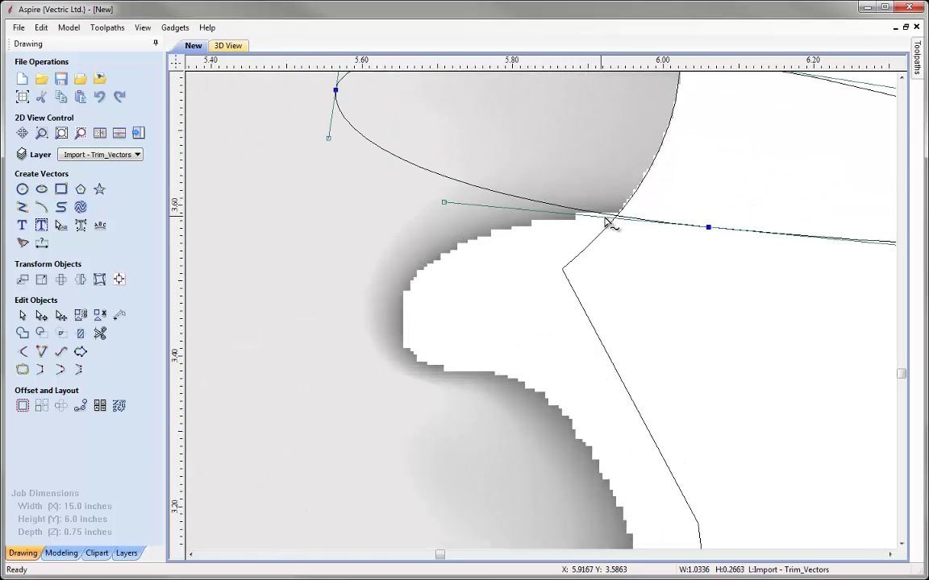
{"action": "left_click_drag", "start_coordinate": [709, 226], "coordinate": [716, 225]}
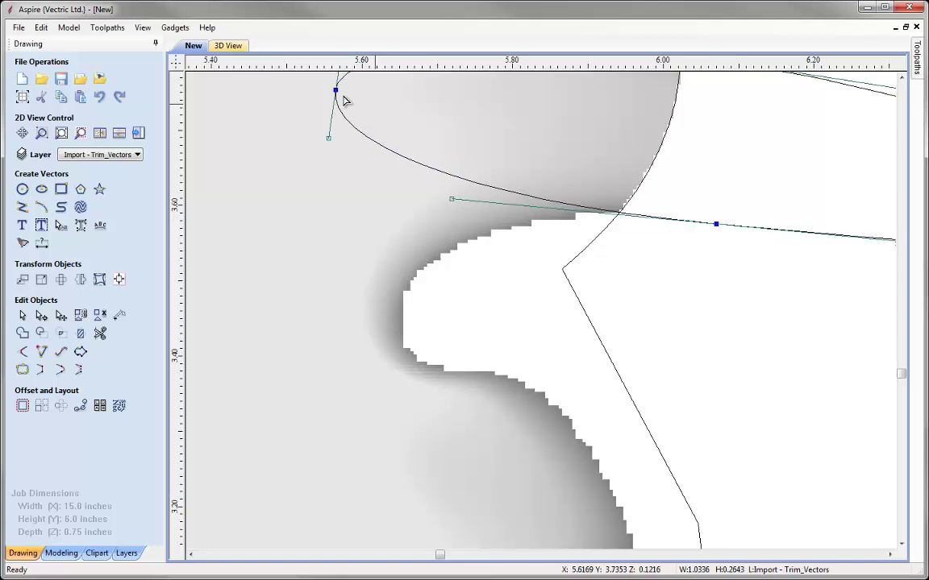
{"action": "left_click_drag", "start_coordinate": [336, 90], "coordinate": [311, 127]}
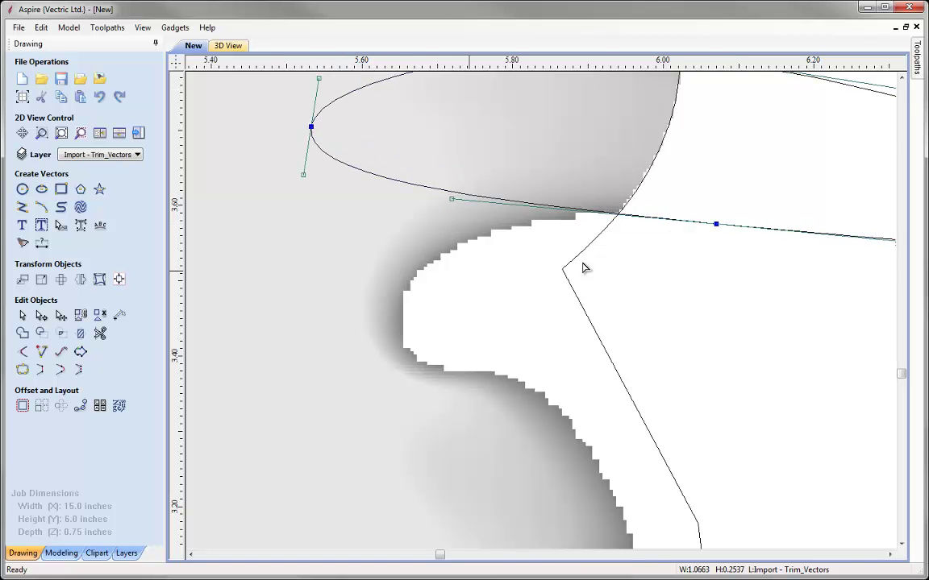
{"action": "left_click", "coordinate": [669, 269]}
Step: Select the edited ellipse at the stem end and show the 2D and 3D views stacked together
{"action": "scroll", "coordinate": [604, 242], "scroll_direction": "down", "scroll_amount": 5}
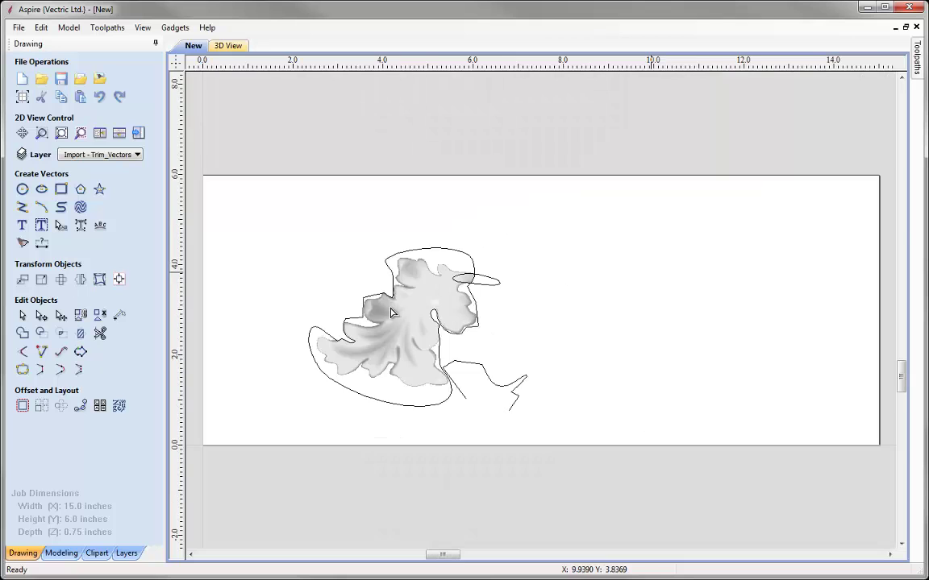
{"action": "scroll", "coordinate": [411, 260], "scroll_direction": "up", "scroll_amount": 1}
{"action": "scroll", "coordinate": [483, 274], "scroll_direction": "up", "scroll_amount": 1}
{"action": "scroll", "coordinate": [501, 278], "scroll_direction": "up", "scroll_amount": 2}
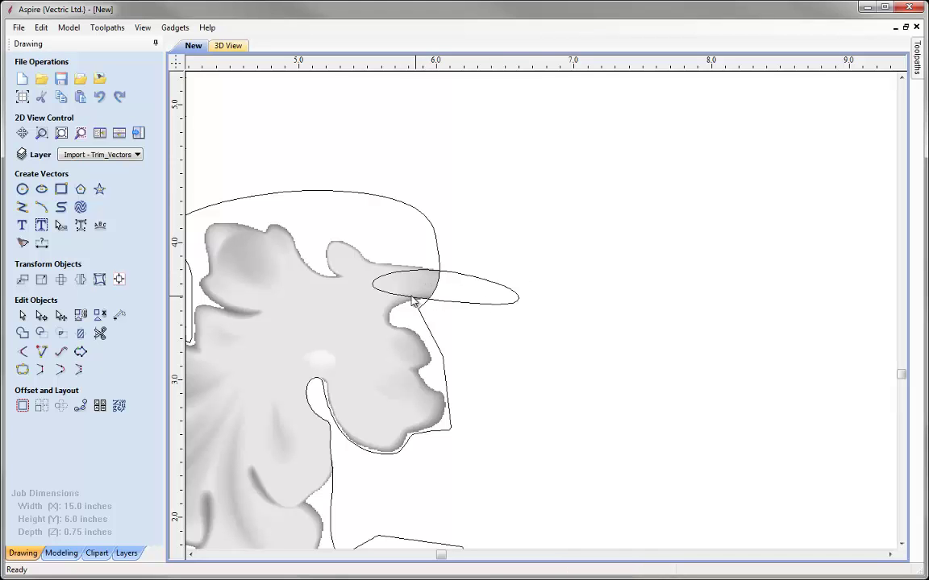
{"action": "left_click", "coordinate": [461, 275]}
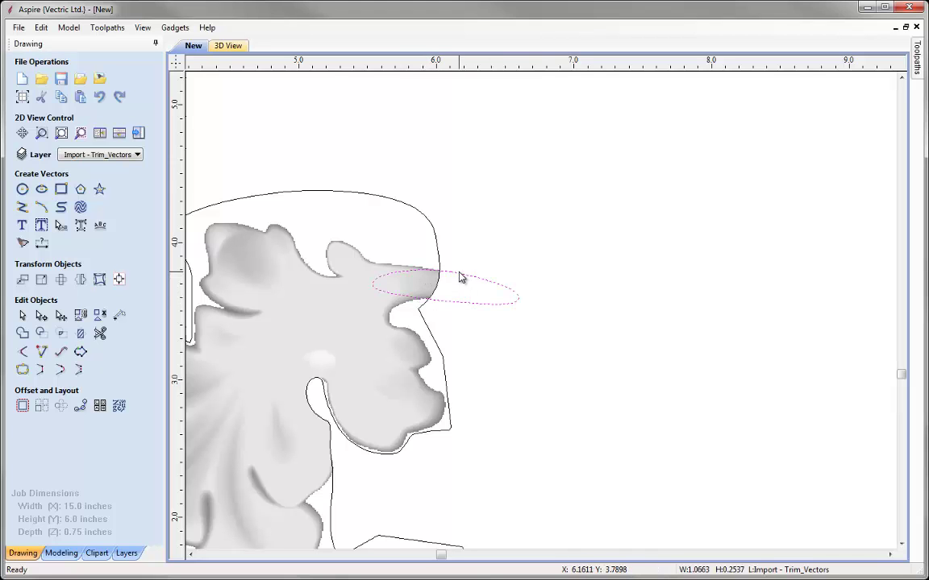
{"action": "left_click", "coordinate": [117, 134]}
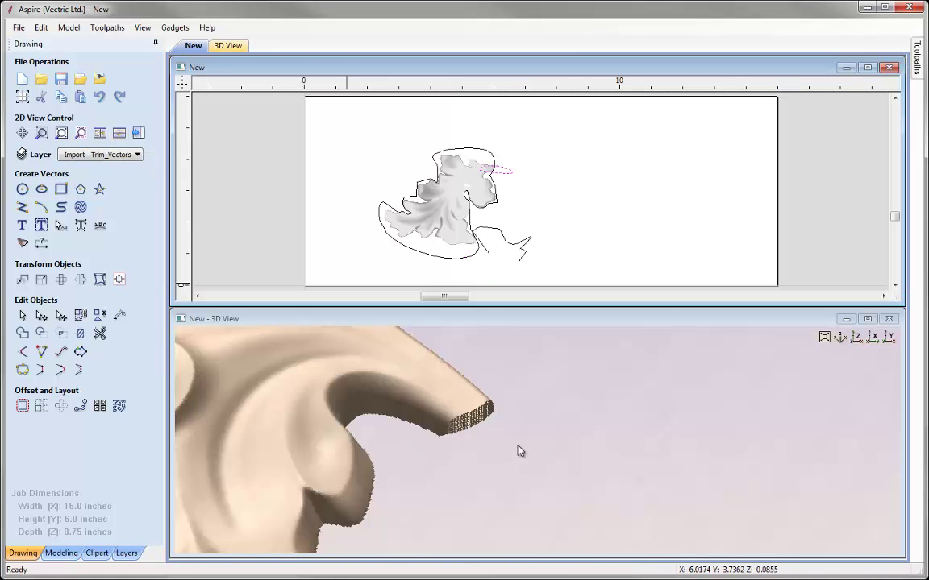
Step: Create a rounded shape from the ellipse with a 77.4° angle, base height 0 and an exact height of 0.09 inches
{"action": "left_click", "coordinate": [61, 553]}
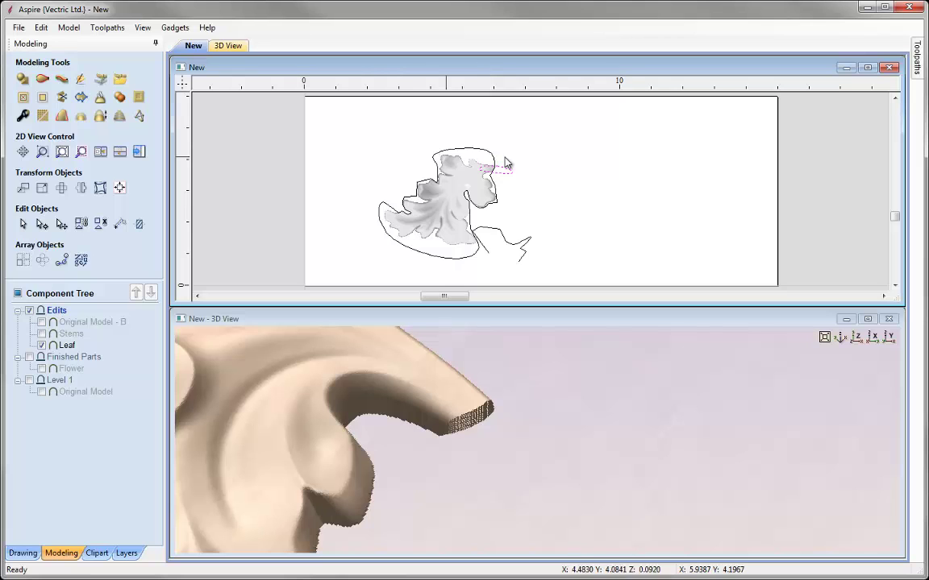
{"action": "scroll", "coordinate": [454, 144], "scroll_direction": "up", "scroll_amount": 2}
{"action": "scroll", "coordinate": [429, 198], "scroll_direction": "up", "scroll_amount": 2}
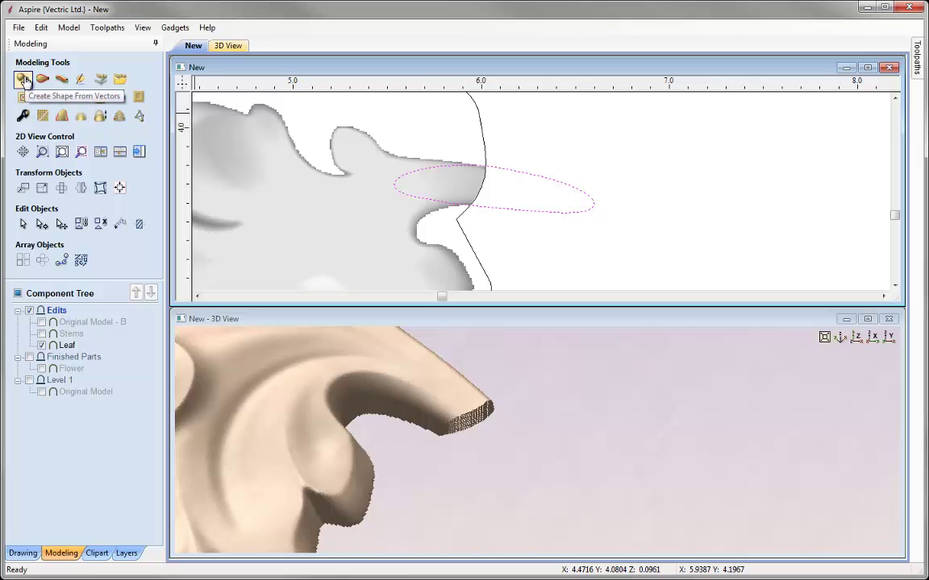
{"action": "left_click", "coordinate": [23, 80]}
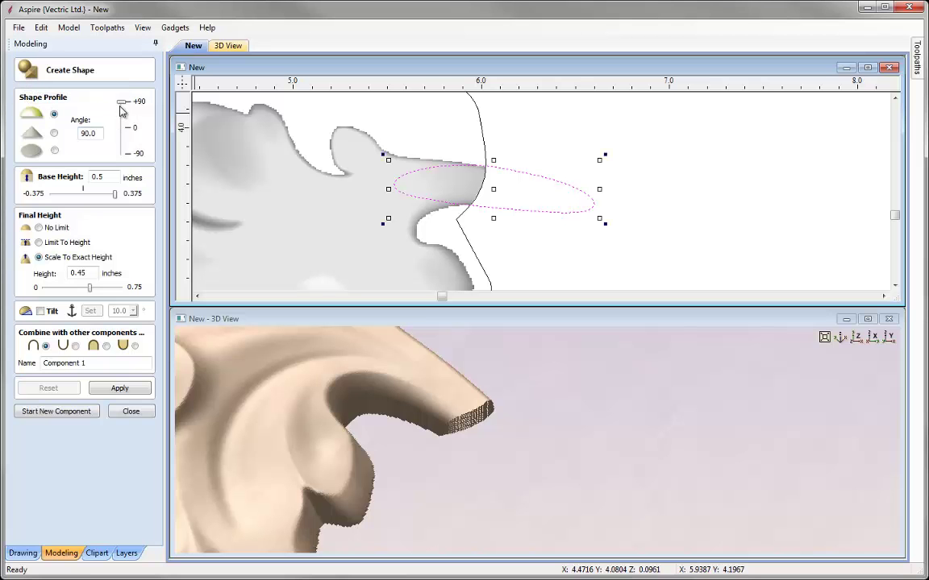
{"action": "left_click_drag", "start_coordinate": [121, 104], "coordinate": [123, 115]}
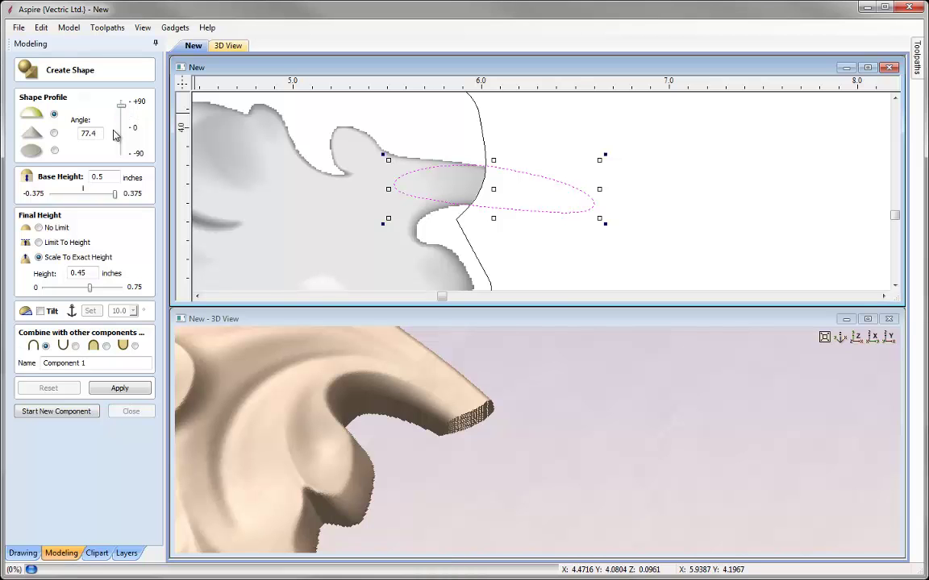
{"action": "left_click", "coordinate": [95, 176]}
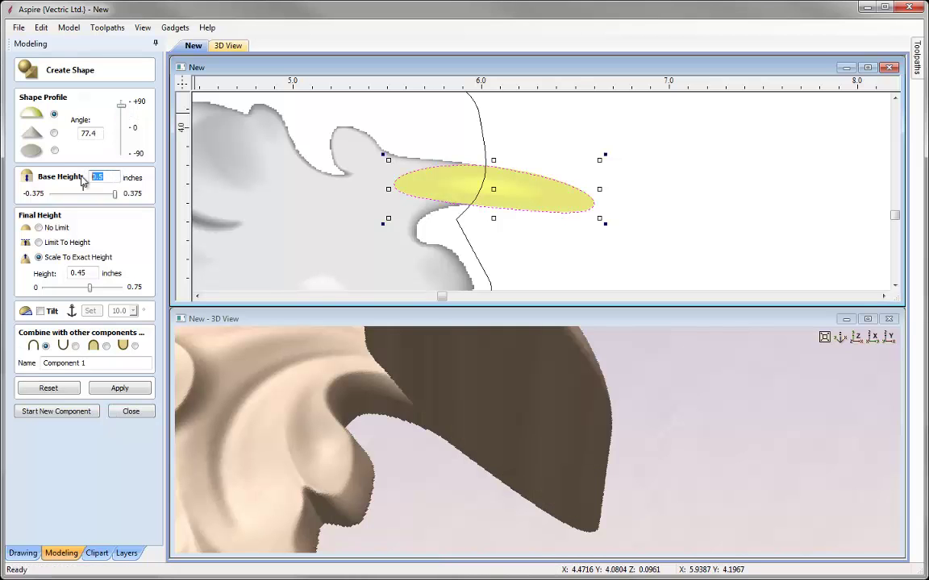
{"action": "key", "text": "Return"}
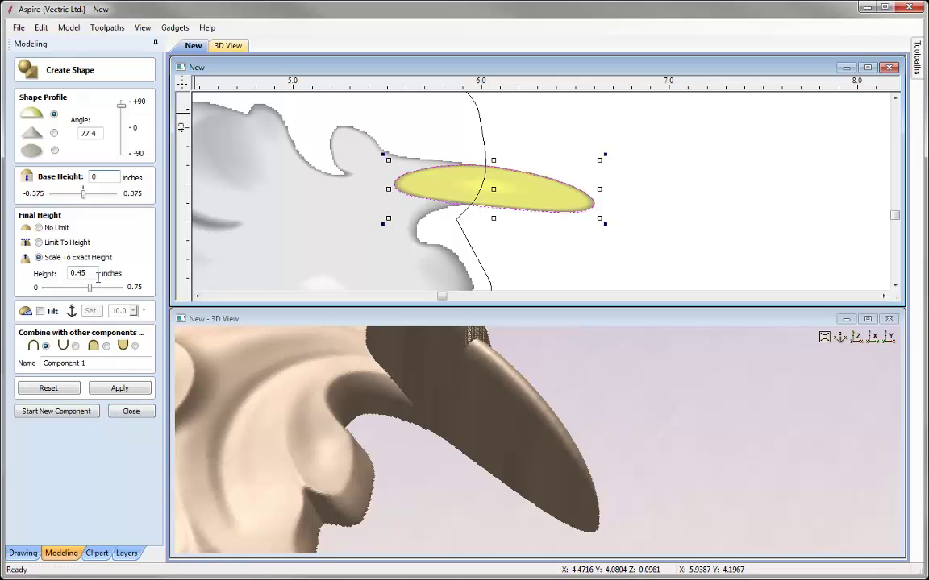
{"action": "left_click_drag", "start_coordinate": [94, 276], "coordinate": [66, 275]}
{"action": "type", "text": "0.09"}
{"action": "key", "text": "Return"}
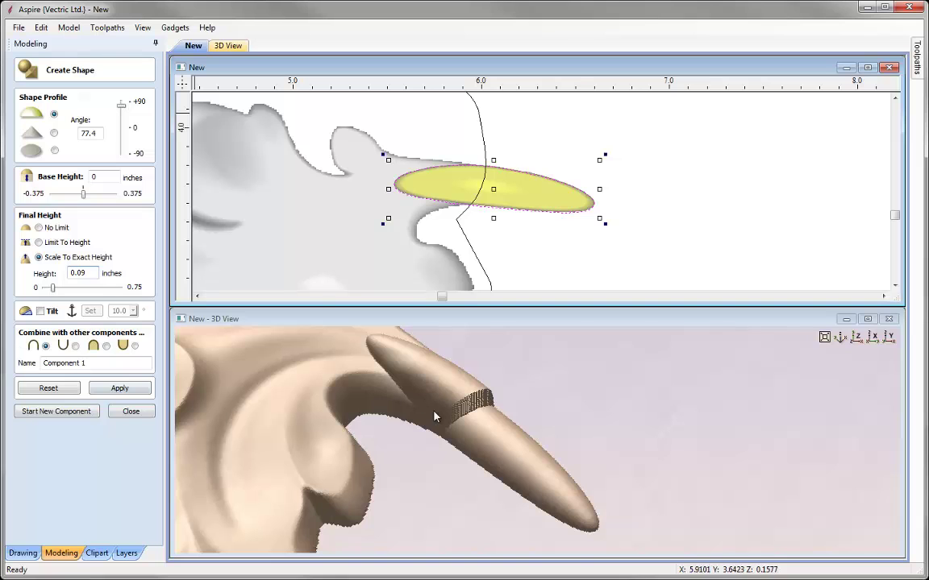
Step: Merge the shape with the other components at an 88.2° angle and 0.1-inch exact height, and name it End
{"action": "left_click", "coordinate": [107, 346]}
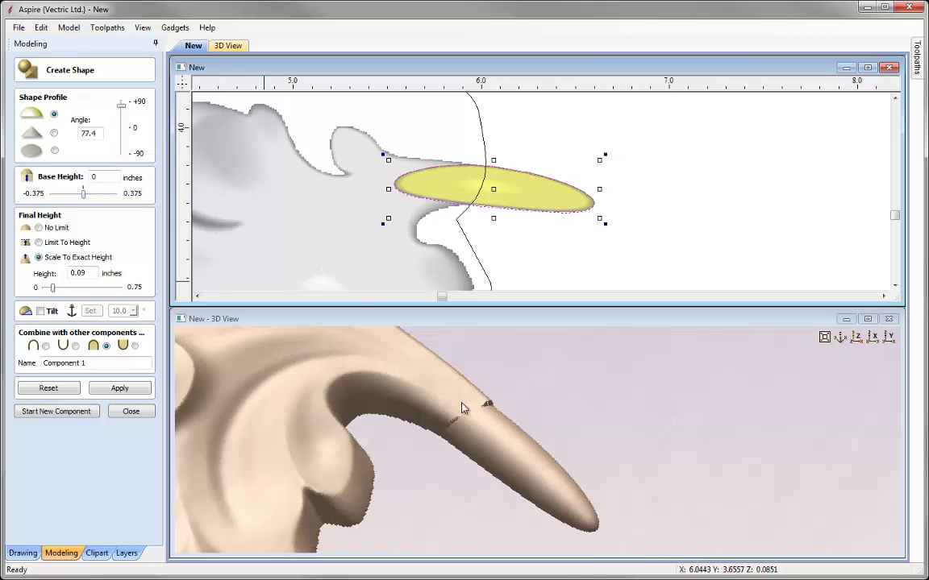
{"action": "left_click_drag", "start_coordinate": [119, 112], "coordinate": [120, 103]}
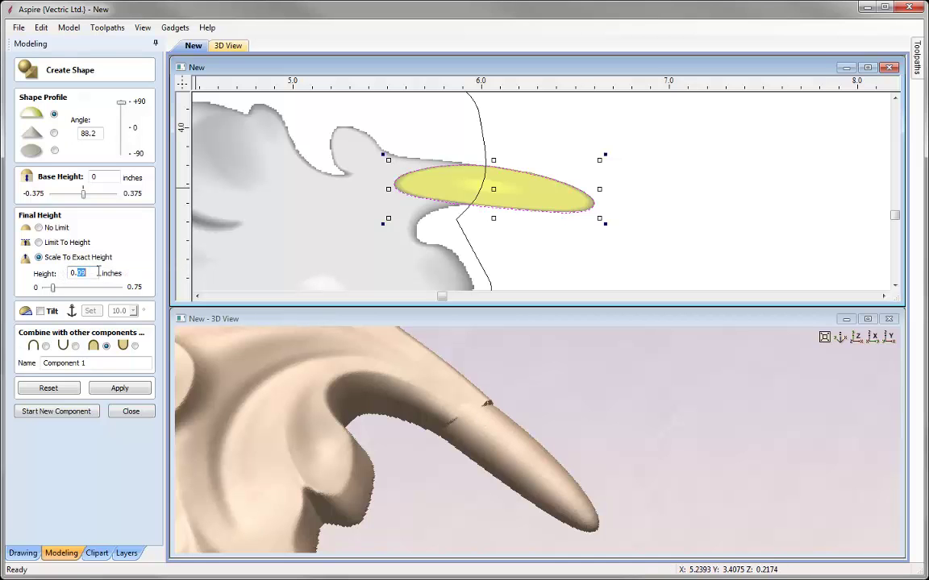
{"action": "key", "text": "Return"}
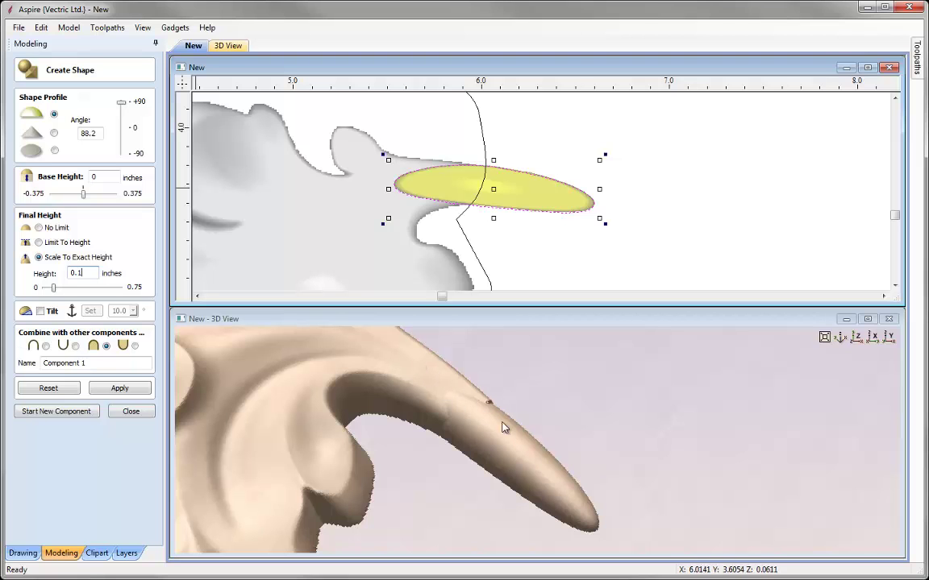
{"action": "left_click_drag", "start_coordinate": [88, 362], "coordinate": [37, 366]}
{"action": "type", "text": "End"}
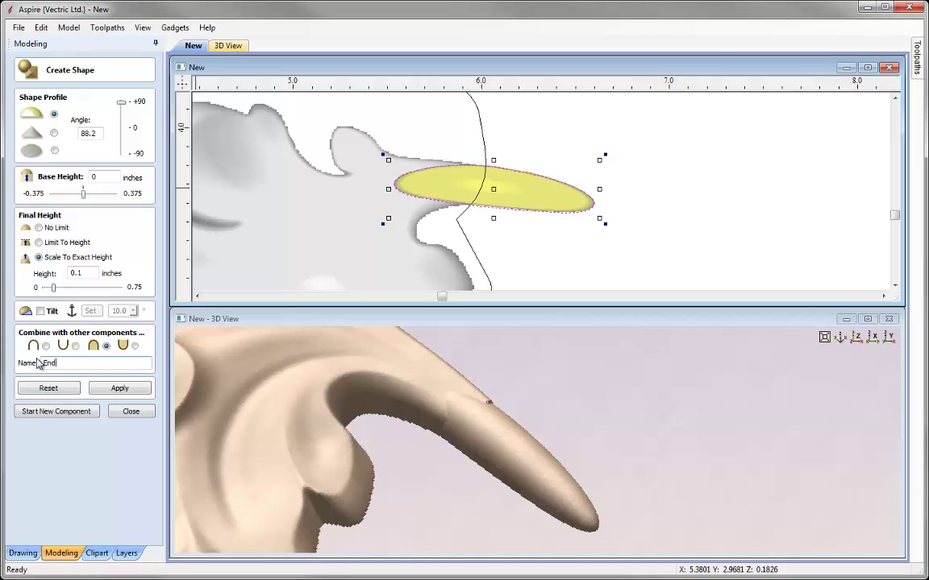
{"action": "left_click", "coordinate": [131, 411]}
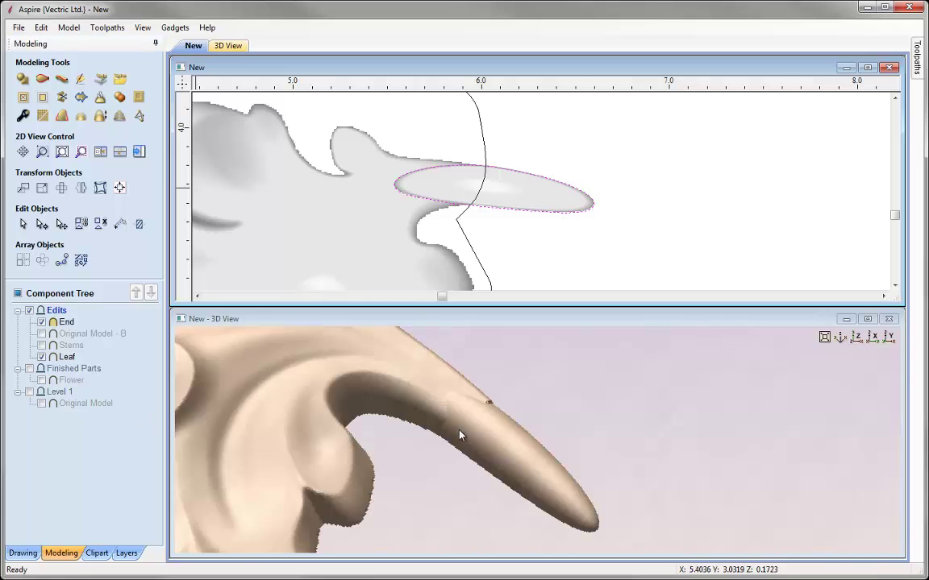
Step: Bake the Leaf and End components together into a single component in the full-size 3D view
{"action": "left_click", "coordinate": [867, 318]}
{"action": "left_click_drag", "start_coordinate": [621, 421], "coordinate": [649, 263]}
{"action": "left_click", "coordinate": [863, 65]}
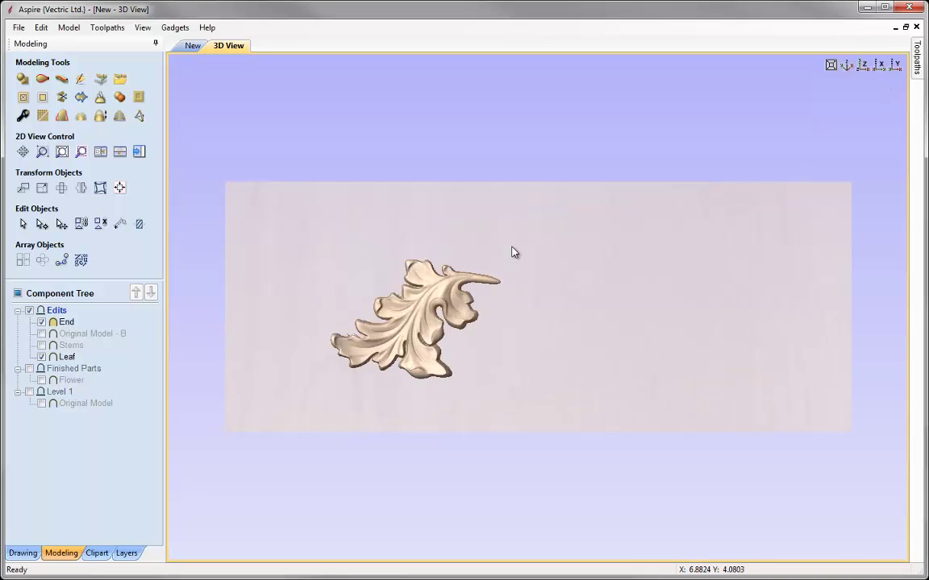
{"action": "scroll", "coordinate": [602, 213], "scroll_direction": "up", "scroll_amount": 8}
{"action": "middle_click_drag", "start_coordinate": [713, 218], "coordinate": [715, 361]}
{"action": "scroll", "coordinate": [708, 354], "scroll_direction": "up", "scroll_amount": 3}
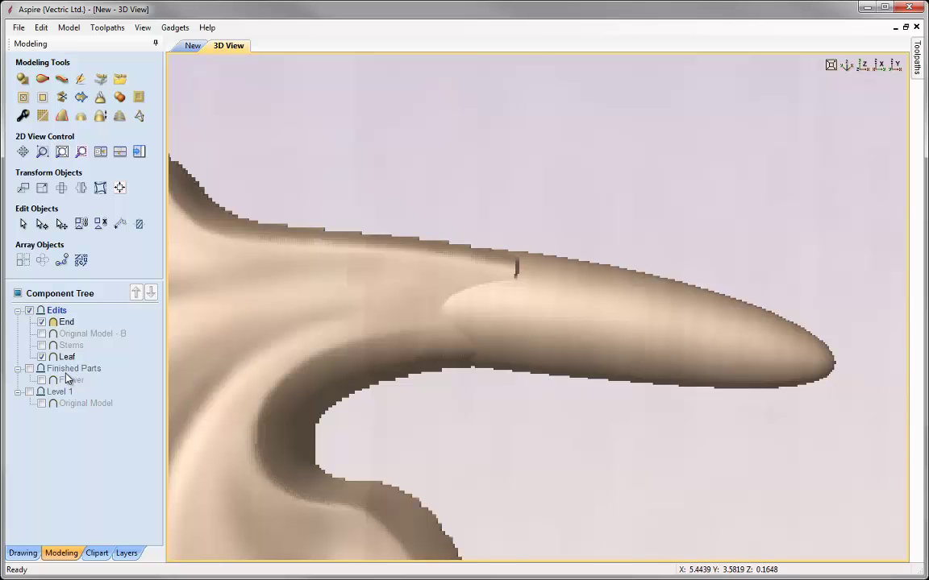
{"action": "left_click", "coordinate": [323, 330]}
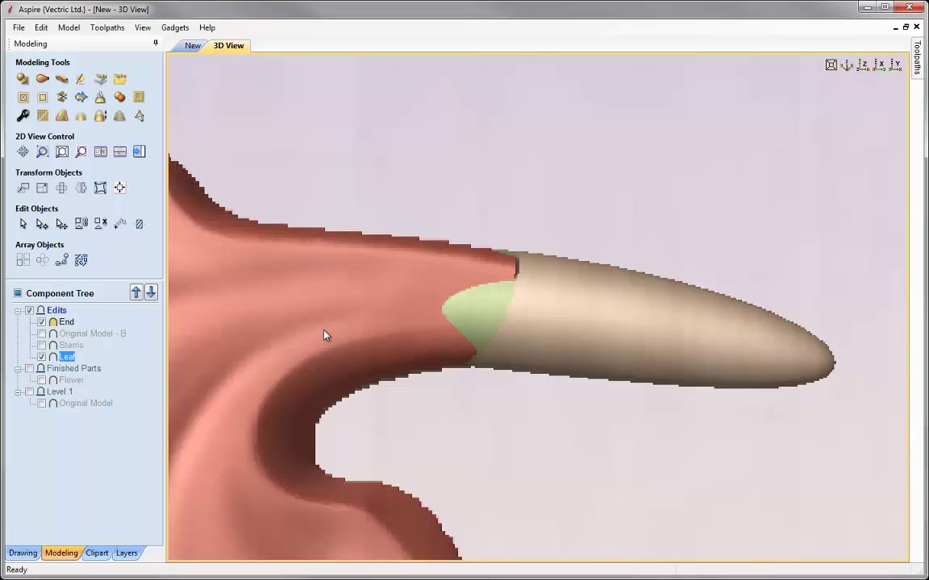
{"action": "left_click", "coordinate": [587, 320], "text": "shift"}
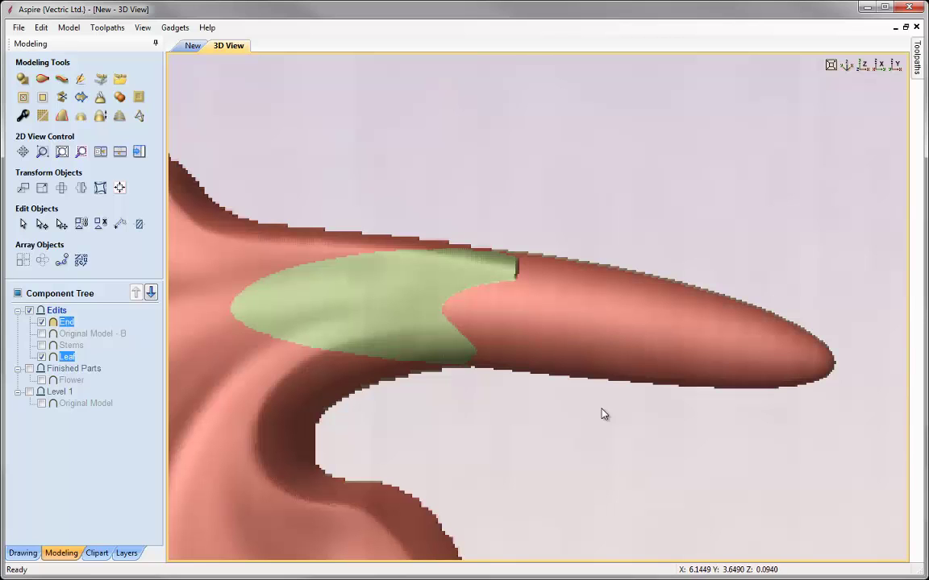
{"action": "left_click", "coordinate": [80, 81]}
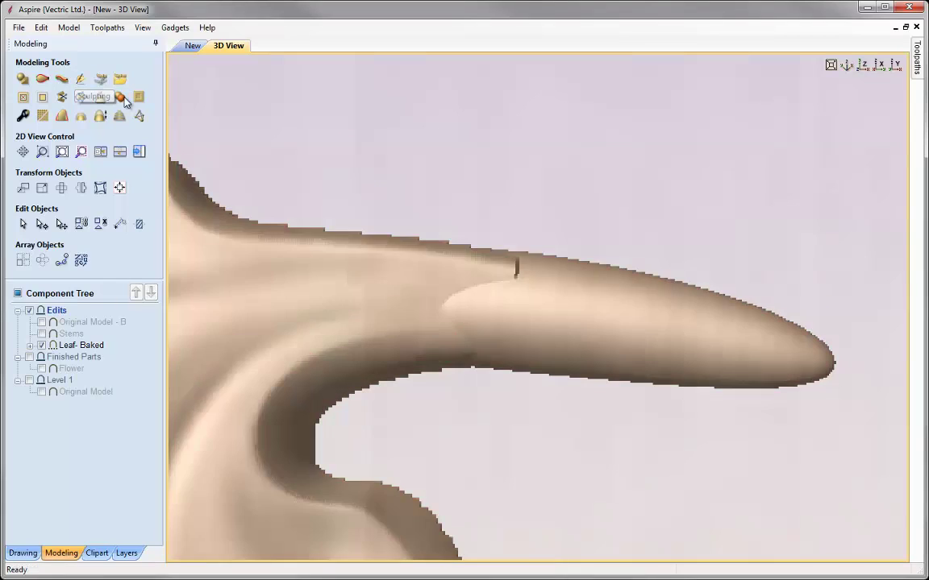
Step: Open the baked leaf for sculpting with the grayscale background hidden and a Smooth brush of diameter 61 and strength 45
{"action": "left_click", "coordinate": [121, 97]}
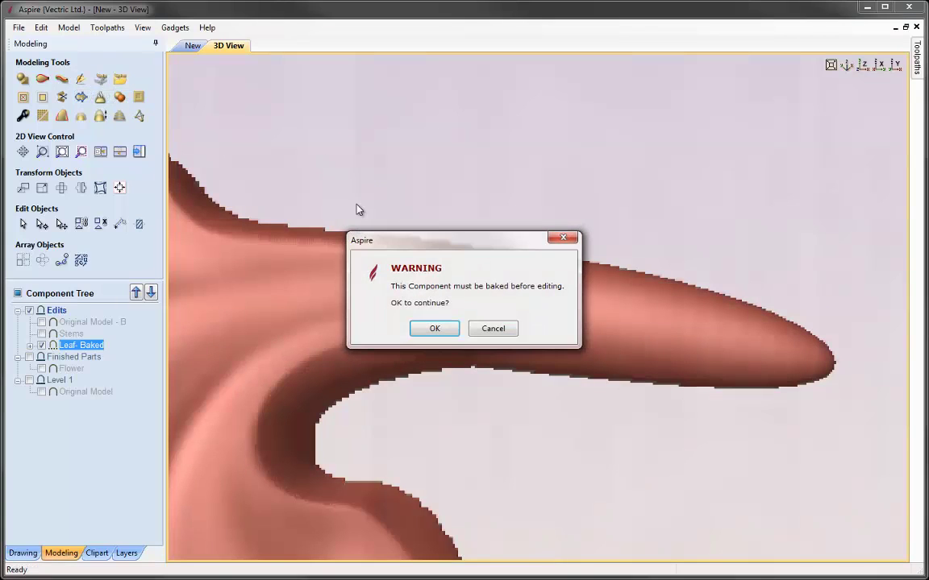
{"action": "left_click", "coordinate": [448, 332]}
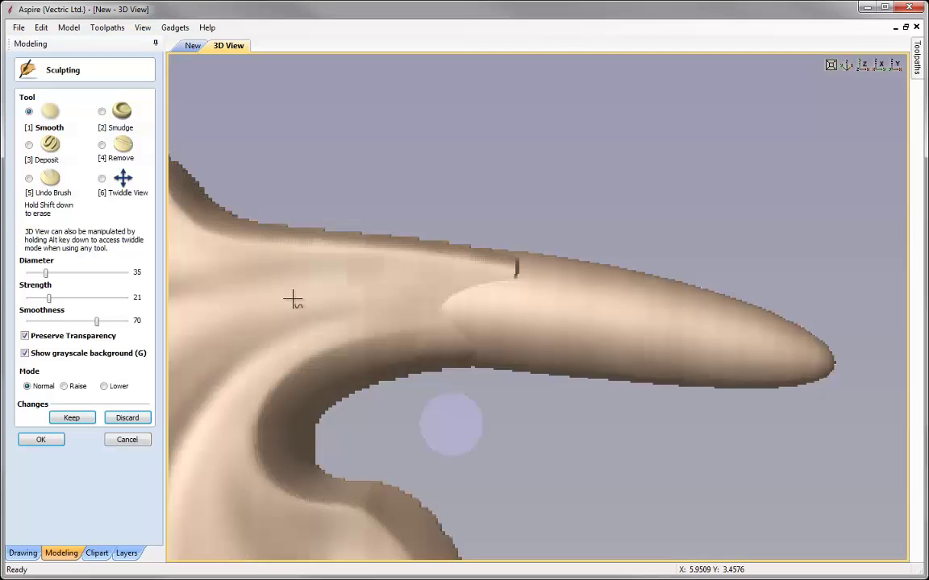
{"action": "left_click", "coordinate": [25, 354]}
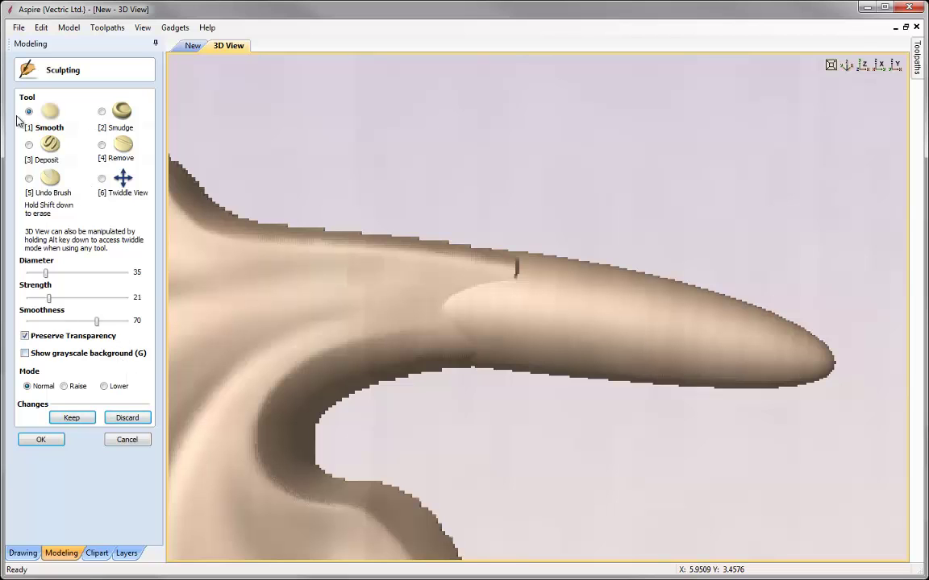
{"action": "left_click_drag", "start_coordinate": [49, 299], "coordinate": [73, 298]}
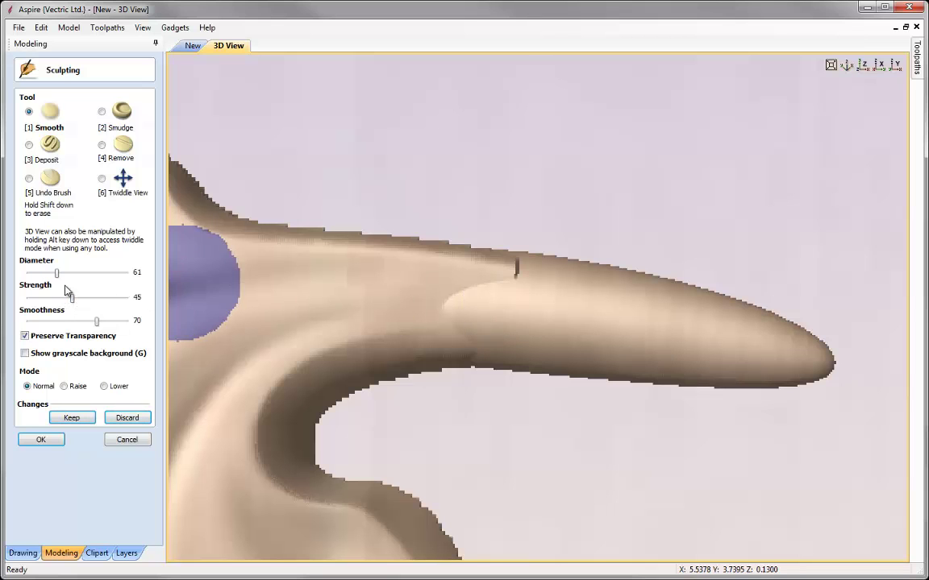
Step: Smooth the seam between the leaf's stem and its new tip, and keep the sculpted changes
{"action": "mouse_move", "coordinate": [551, 273]}
{"action": "left_mouse_down"}
{"action": "mouse_move", "coordinate": [435, 304]}
{"action": "mouse_move", "coordinate": [437, 325]}
{"action": "mouse_move", "coordinate": [477, 332]}
{"action": "mouse_move", "coordinate": [420, 279]}
{"action": "mouse_move", "coordinate": [472, 266]}
{"action": "mouse_move", "coordinate": [264, 259]}
{"action": "mouse_move", "coordinate": [504, 269]}
{"action": "mouse_move", "coordinate": [579, 296]}
{"action": "mouse_move", "coordinate": [491, 293]}
{"action": "mouse_move", "coordinate": [407, 315]}
{"action": "mouse_move", "coordinate": [378, 336]}
{"action": "mouse_move", "coordinate": [412, 326]}
{"action": "mouse_move", "coordinate": [406, 315]}
{"action": "mouse_move", "coordinate": [647, 305]}
{"action": "mouse_move", "coordinate": [342, 299]}
{"action": "mouse_move", "coordinate": [570, 297]}
{"action": "mouse_move", "coordinate": [842, 161]}
{"action": "left_mouse_up"}
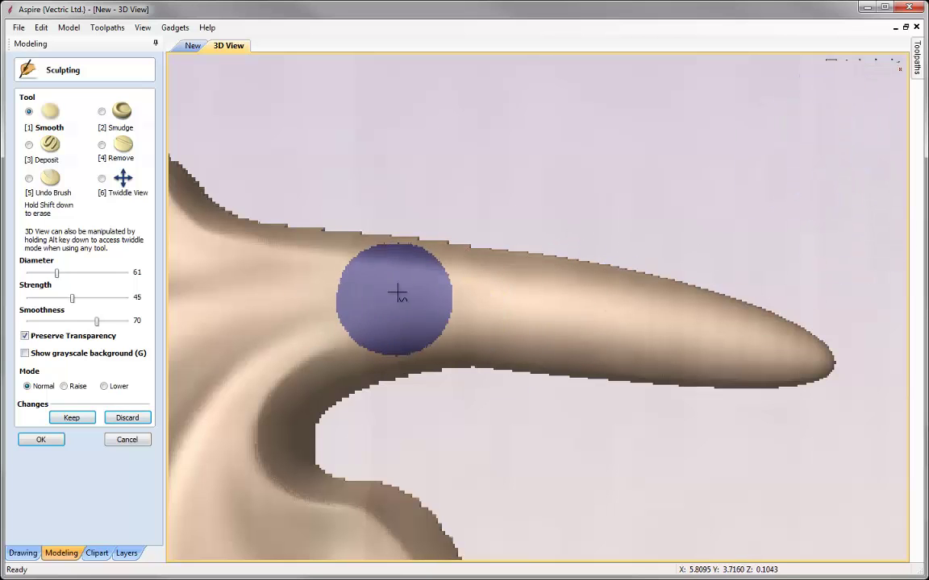
{"action": "left_click_drag", "start_coordinate": [394, 291], "coordinate": [556, 280]}
{"action": "left_click_drag", "start_coordinate": [348, 284], "coordinate": [564, 286]}
{"action": "left_click_drag", "start_coordinate": [403, 284], "coordinate": [626, 287]}
{"action": "left_click_drag", "start_coordinate": [361, 282], "coordinate": [557, 286]}
{"action": "left_click_drag", "start_coordinate": [407, 274], "coordinate": [637, 279]}
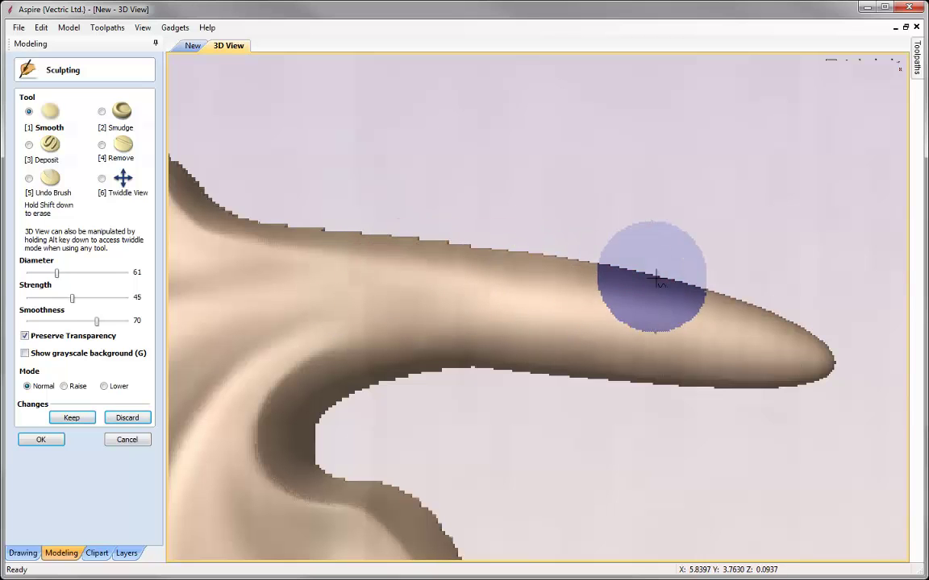
{"action": "left_click", "coordinate": [93, 417]}
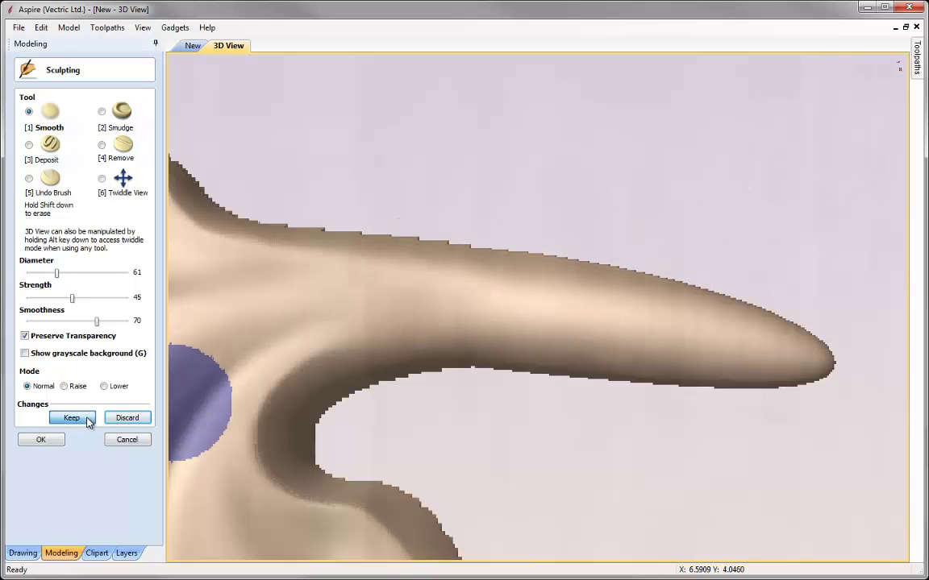
{"action": "left_click", "coordinate": [36, 440]}
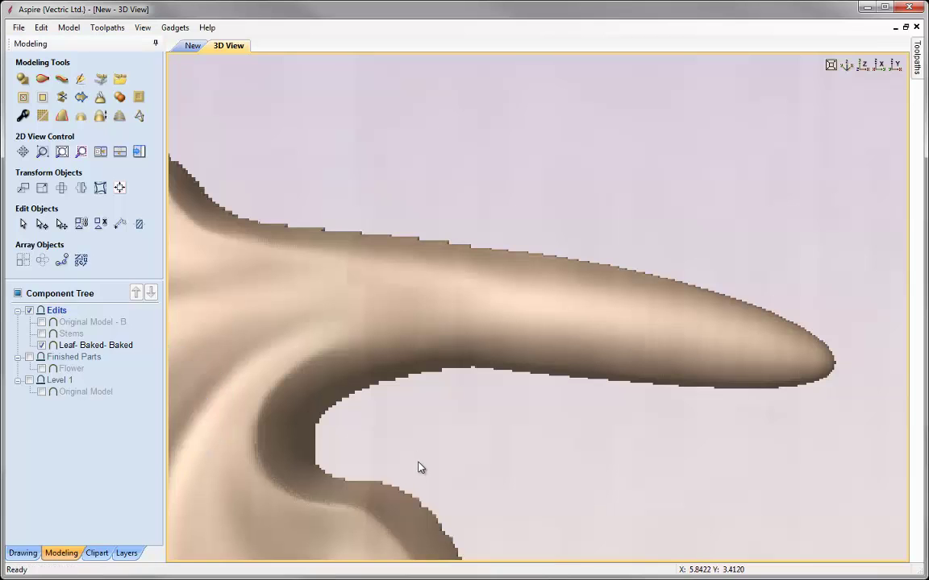
Step: Inspect the rebuilt stem tip and the leaf's outer edges in 3D from several angles
{"action": "left_click_drag", "start_coordinate": [419, 467], "coordinate": [595, 323]}
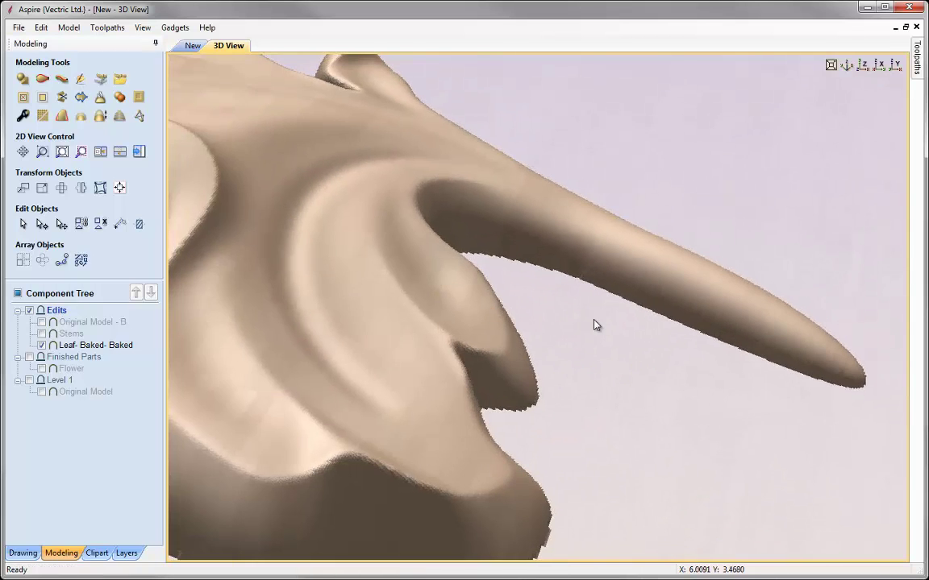
{"action": "left_click_drag", "start_coordinate": [467, 382], "coordinate": [451, 393]}
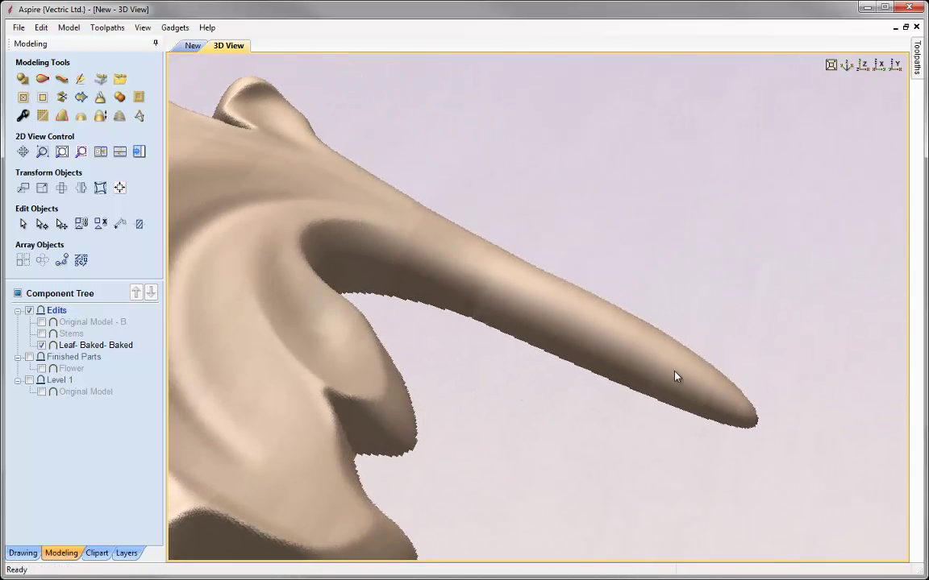
{"action": "left_click_drag", "start_coordinate": [396, 416], "coordinate": [732, 244]}
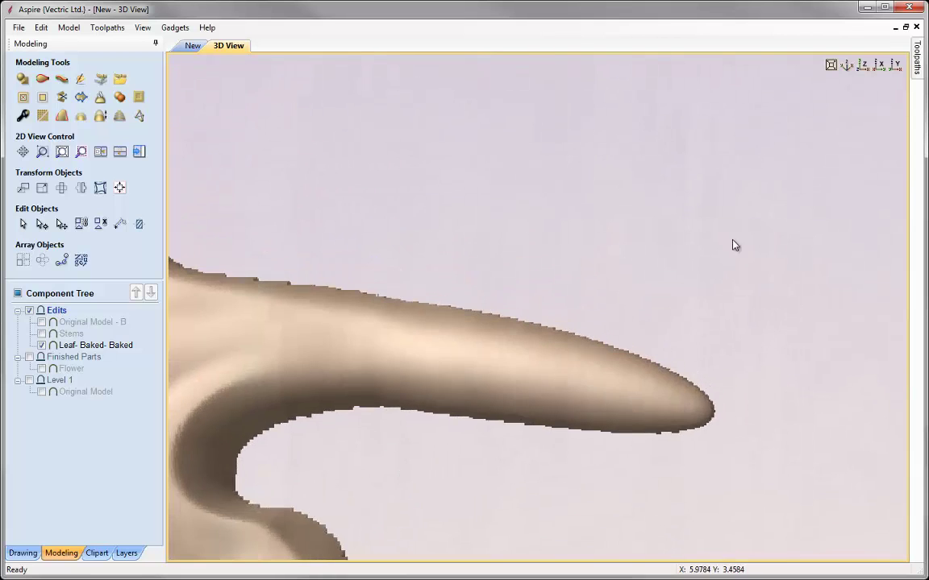
{"action": "left_click", "coordinate": [862, 68]}
{"action": "scroll", "coordinate": [516, 347], "scroll_direction": "up", "scroll_amount": 5}
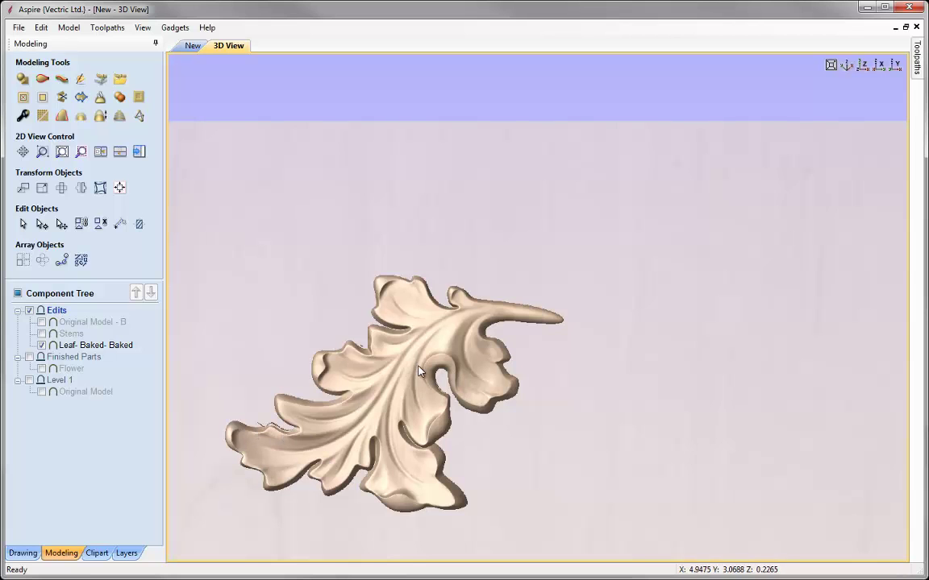
{"action": "left_click_drag", "start_coordinate": [290, 441], "coordinate": [606, 363]}
{"action": "scroll", "coordinate": [606, 363], "scroll_direction": "up", "scroll_amount": 6}
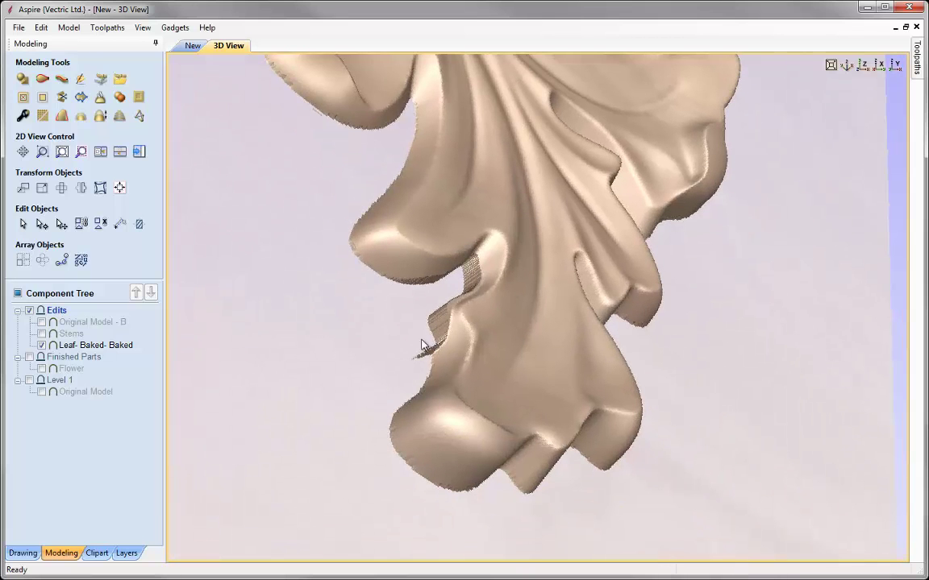
{"action": "left_click", "coordinate": [864, 65]}
{"action": "scroll", "coordinate": [427, 296], "scroll_direction": "up", "scroll_amount": 3}
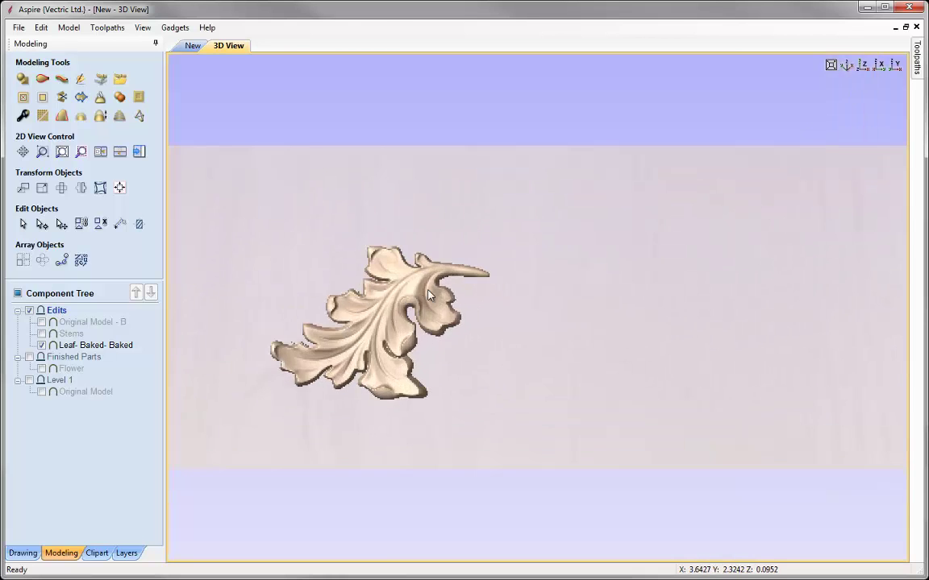
Step: Open the baked leaf for sculpting and erase the stray slivers along its jagged outer edges with the Undo Brush at diameter 23, strength 50
{"action": "scroll", "coordinate": [596, 221], "scroll_direction": "up", "scroll_amount": 5}
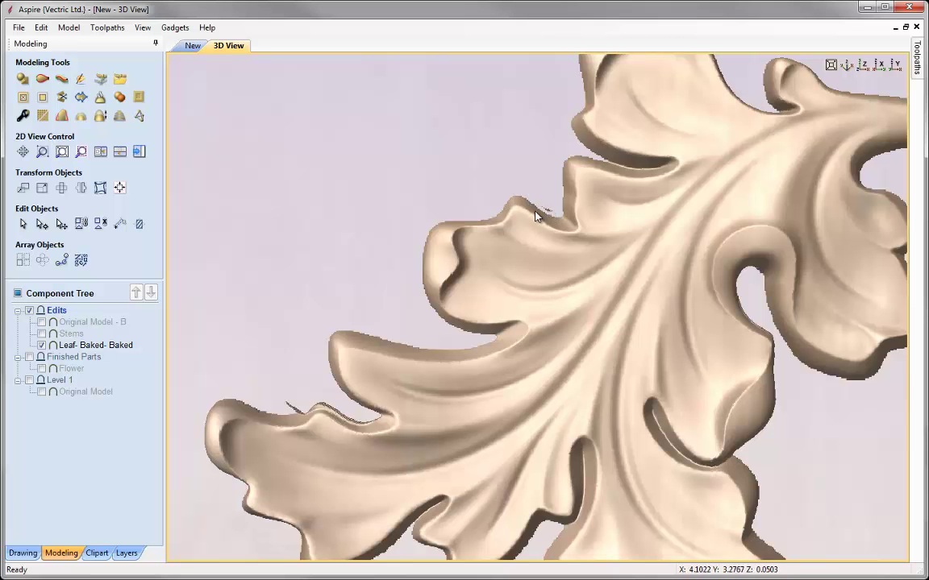
{"action": "left_click", "coordinate": [499, 300]}
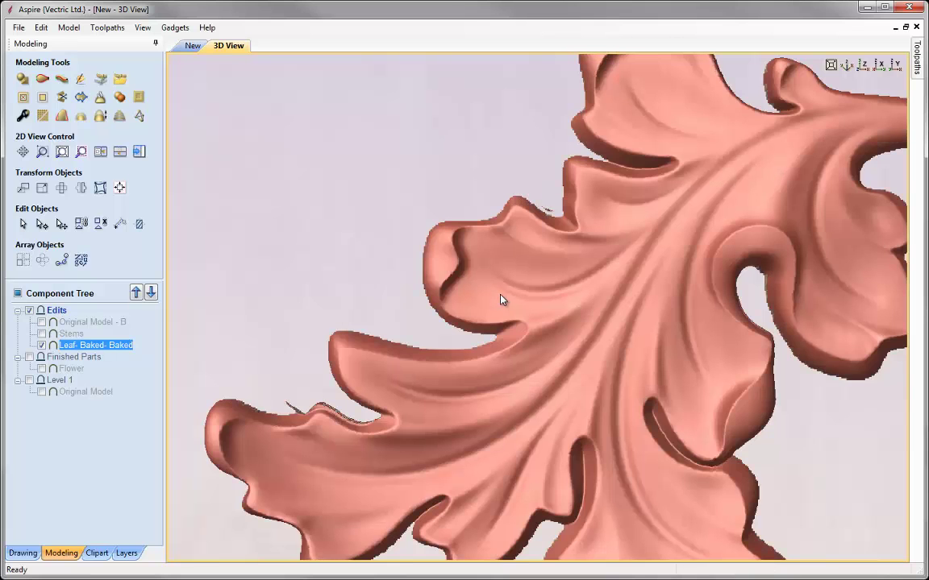
{"action": "left_click", "coordinate": [81, 79]}
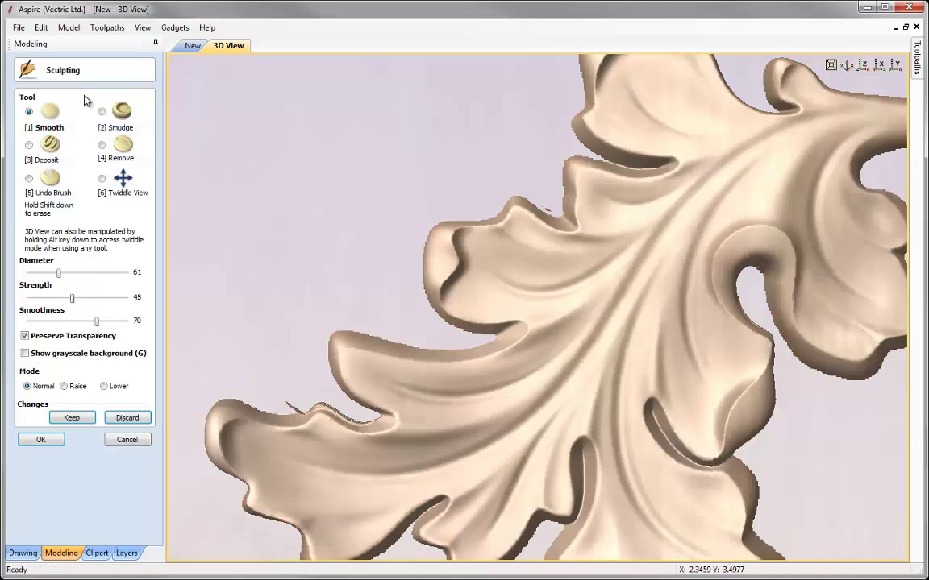
{"action": "left_click", "coordinate": [41, 180]}
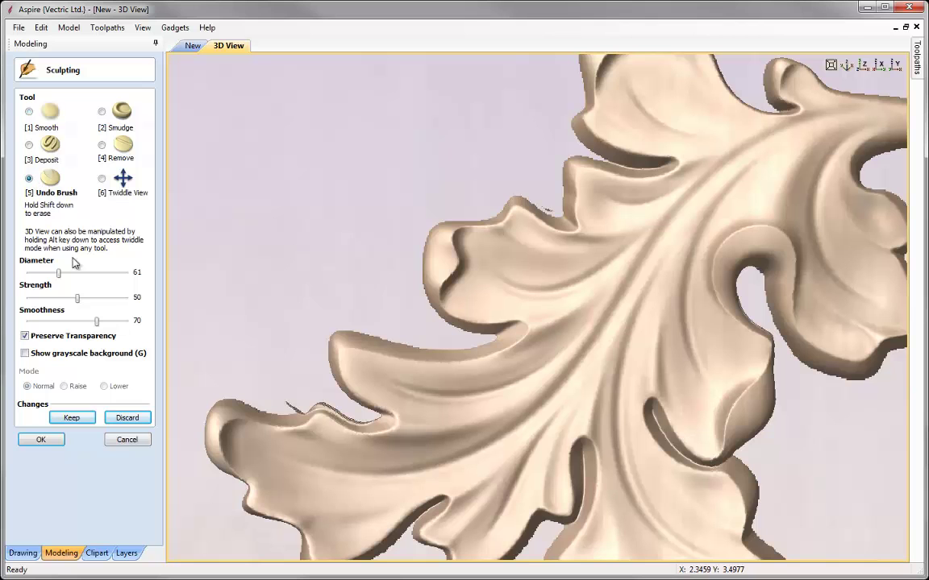
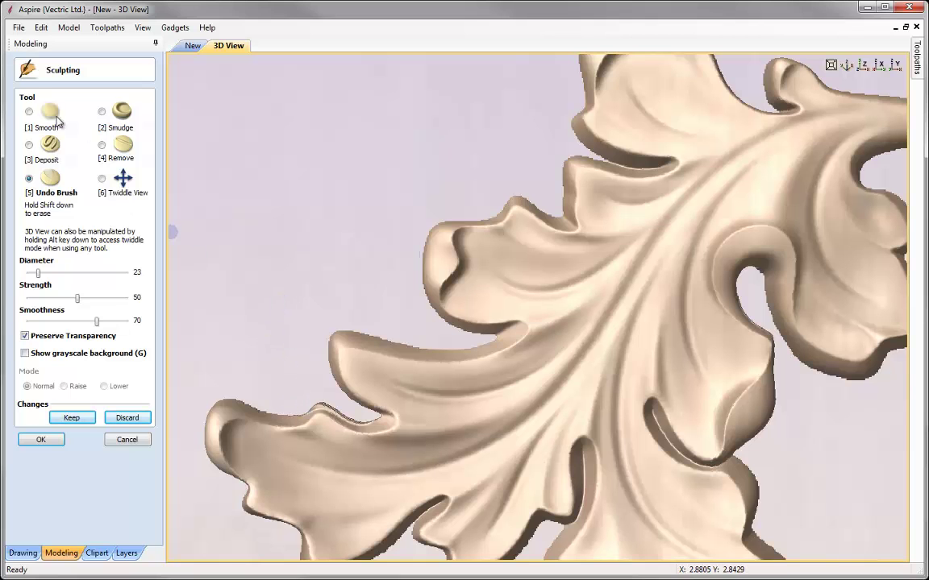
Step: Smooth the leaf's rough outer edges and the inner curl with a Smooth brush of diameter 39 and strength 45, and accept the sculpting
{"action": "left_click", "coordinate": [30, 113]}
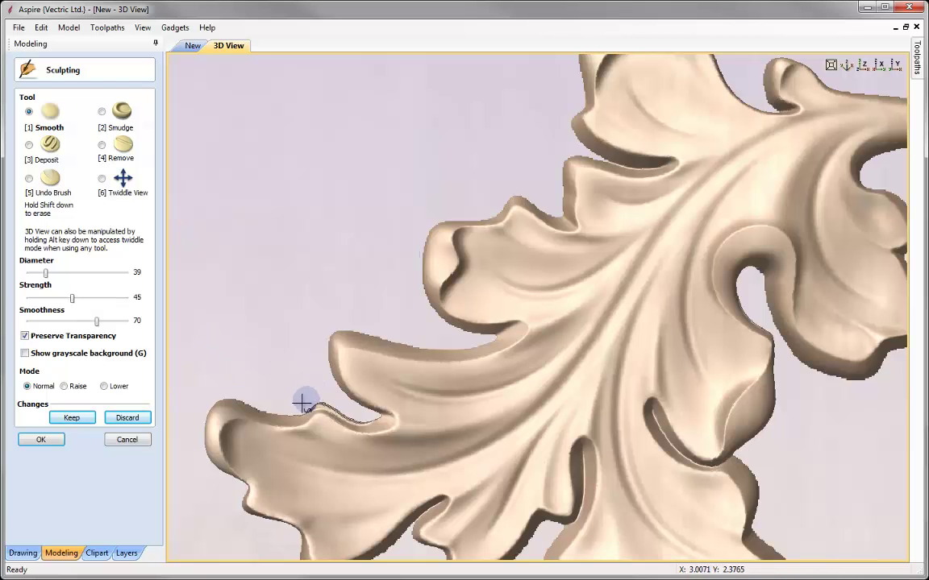
{"action": "mouse_move", "coordinate": [317, 397]}
{"action": "left_mouse_down"}
{"action": "mouse_move", "coordinate": [352, 420]}
{"action": "mouse_move", "coordinate": [377, 420]}
{"action": "mouse_move", "coordinate": [308, 406]}
{"action": "mouse_move", "coordinate": [377, 412]}
{"action": "left_mouse_up"}
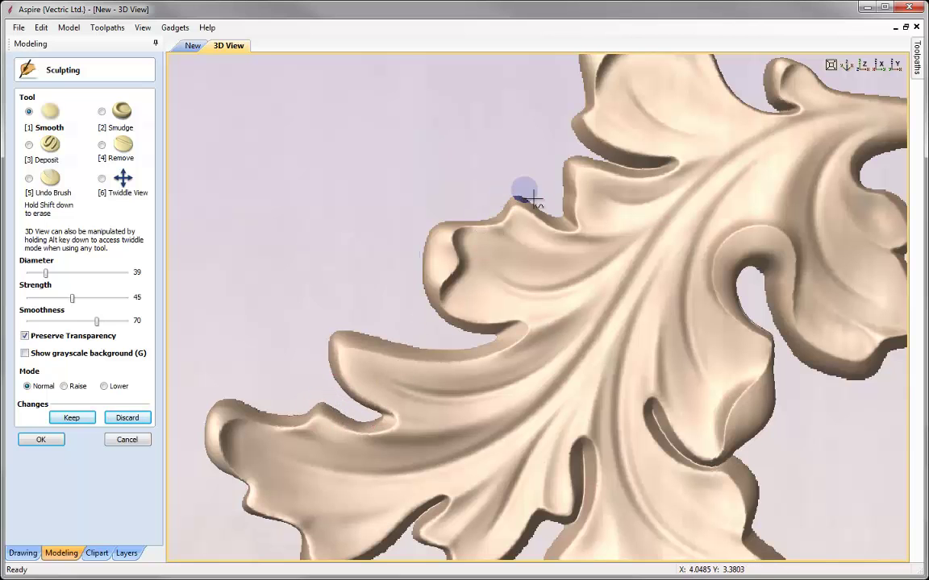
{"action": "mouse_move", "coordinate": [537, 201]}
{"action": "left_mouse_down"}
{"action": "mouse_move", "coordinate": [555, 197]}
{"action": "mouse_move", "coordinate": [560, 212]}
{"action": "mouse_move", "coordinate": [504, 200]}
{"action": "mouse_move", "coordinate": [504, 211]}
{"action": "mouse_move", "coordinate": [484, 219]}
{"action": "mouse_move", "coordinate": [506, 209]}
{"action": "left_mouse_up"}
{"action": "mouse_move", "coordinate": [583, 134]}
{"action": "left_mouse_down"}
{"action": "mouse_move", "coordinate": [638, 158]}
{"action": "mouse_move", "coordinate": [573, 153]}
{"action": "left_mouse_up"}
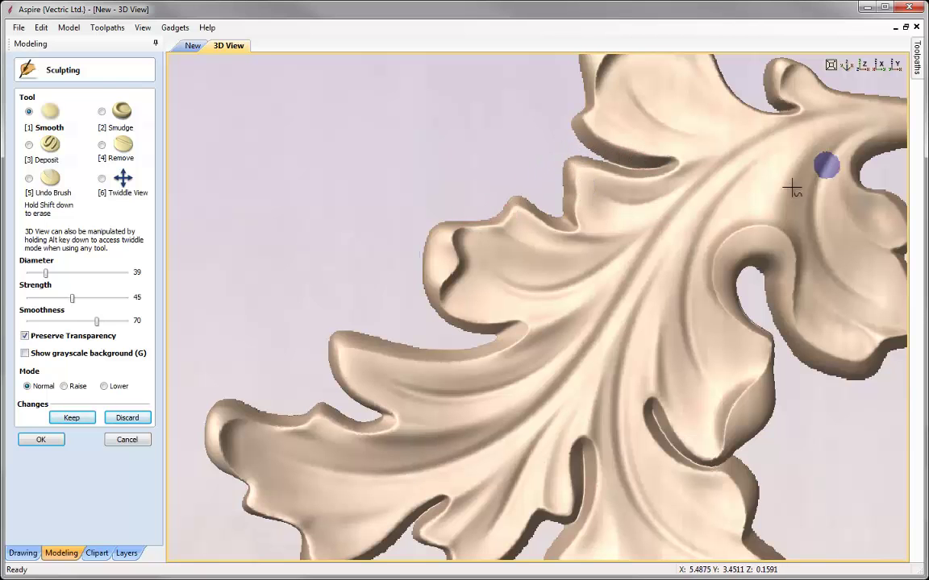
{"action": "mouse_move", "coordinate": [755, 276]}
{"action": "left_mouse_down"}
{"action": "mouse_move", "coordinate": [730, 270]}
{"action": "mouse_move", "coordinate": [726, 279]}
{"action": "mouse_move", "coordinate": [780, 375]}
{"action": "mouse_move", "coordinate": [746, 309]}
{"action": "mouse_move", "coordinate": [748, 262]}
{"action": "mouse_move", "coordinate": [721, 279]}
{"action": "mouse_move", "coordinate": [771, 346]}
{"action": "mouse_move", "coordinate": [771, 424]}
{"action": "left_mouse_up"}
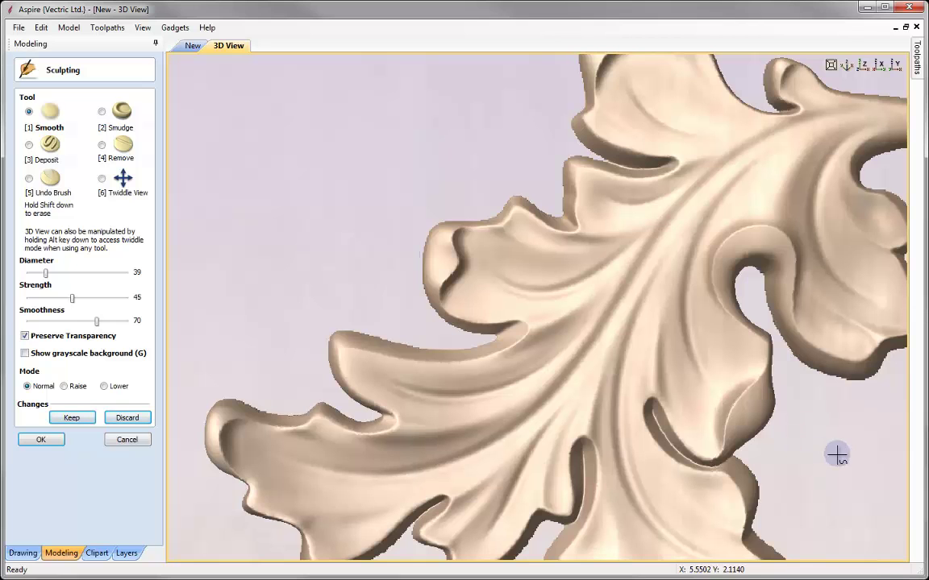
{"action": "left_click", "coordinate": [56, 439]}
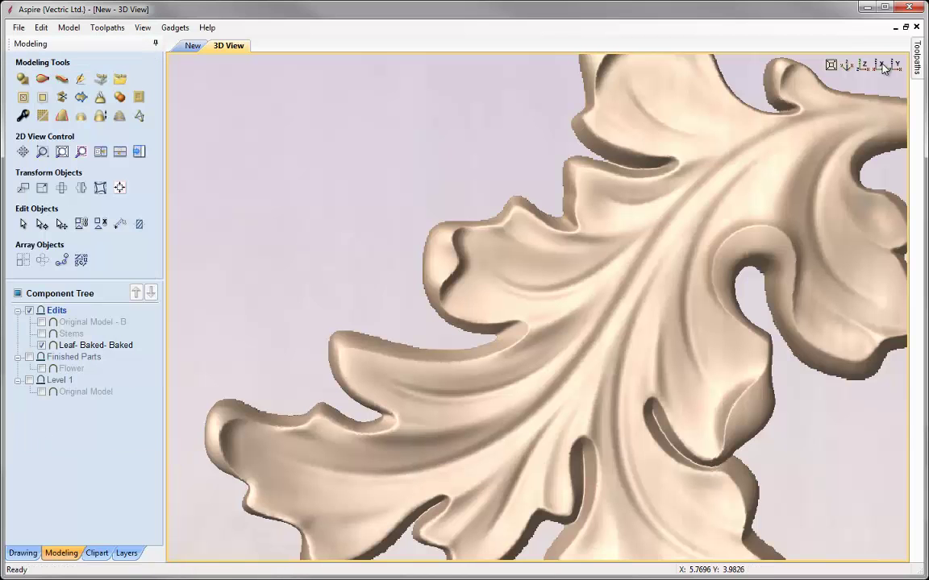
Step: Rename the baked leaf component as Leaf
{"action": "left_click", "coordinate": [832, 64]}
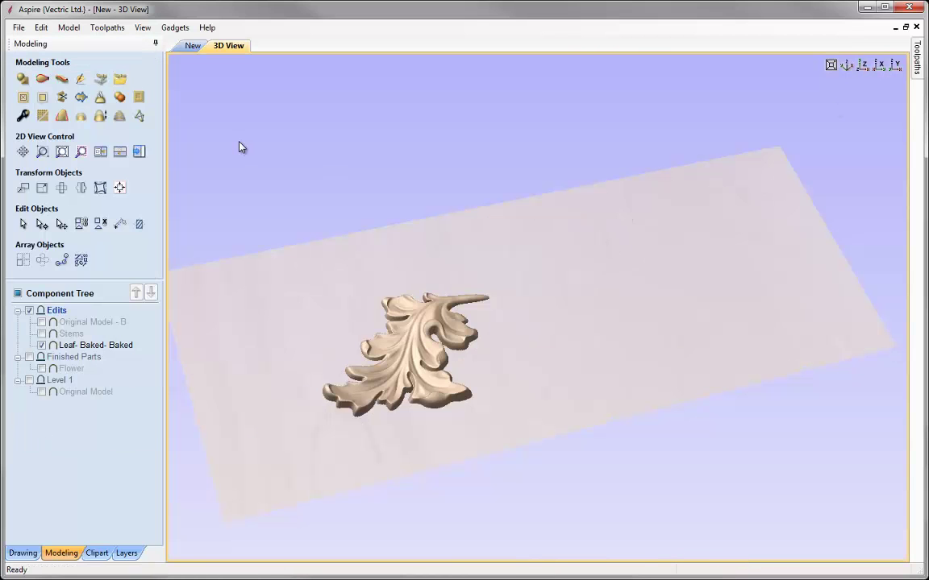
{"action": "right_click", "coordinate": [74, 349]}
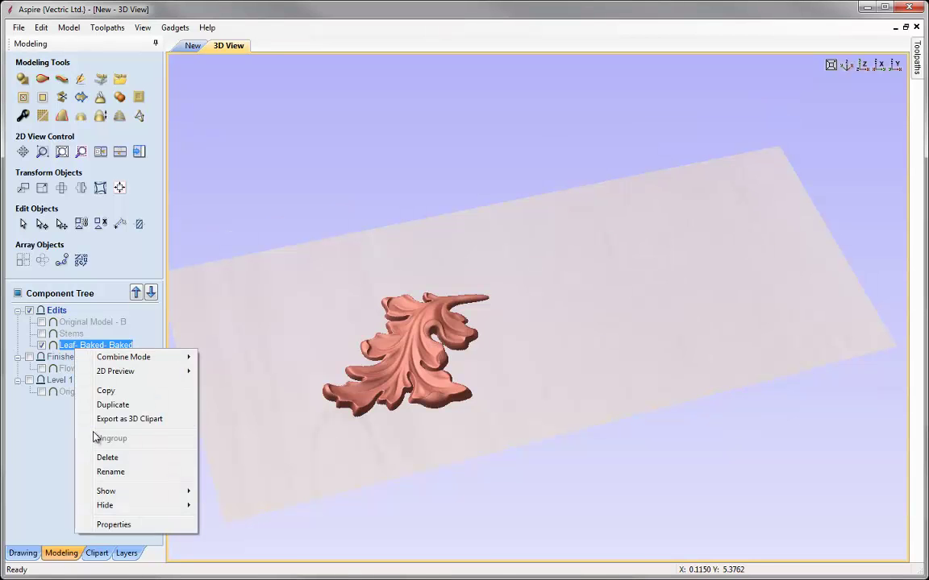
{"action": "left_click", "coordinate": [101, 474]}
{"action": "type", "text": "LE"}
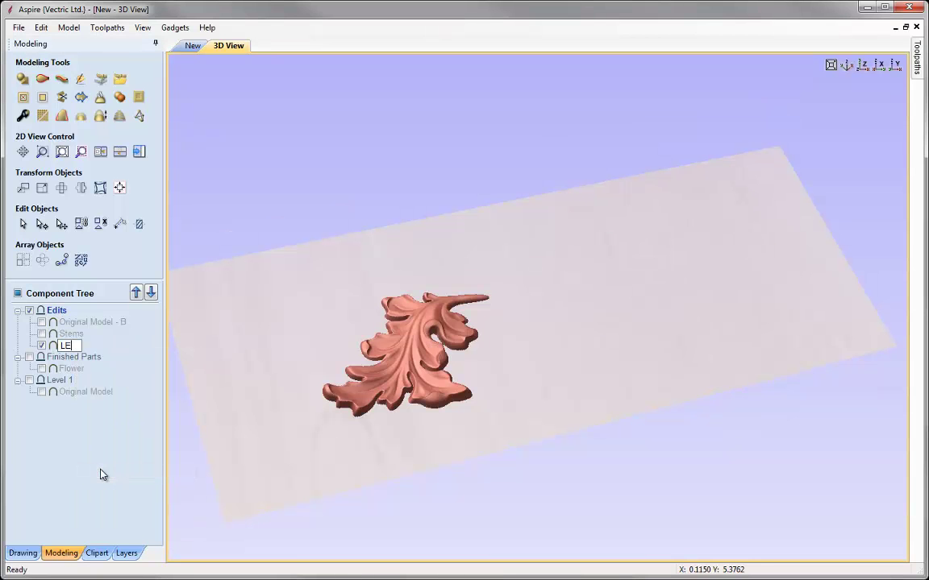
{"action": "key", "text": "BackSpace"}
{"action": "type", "text": "eaf"}
{"action": "left_click", "coordinate": [65, 460]}
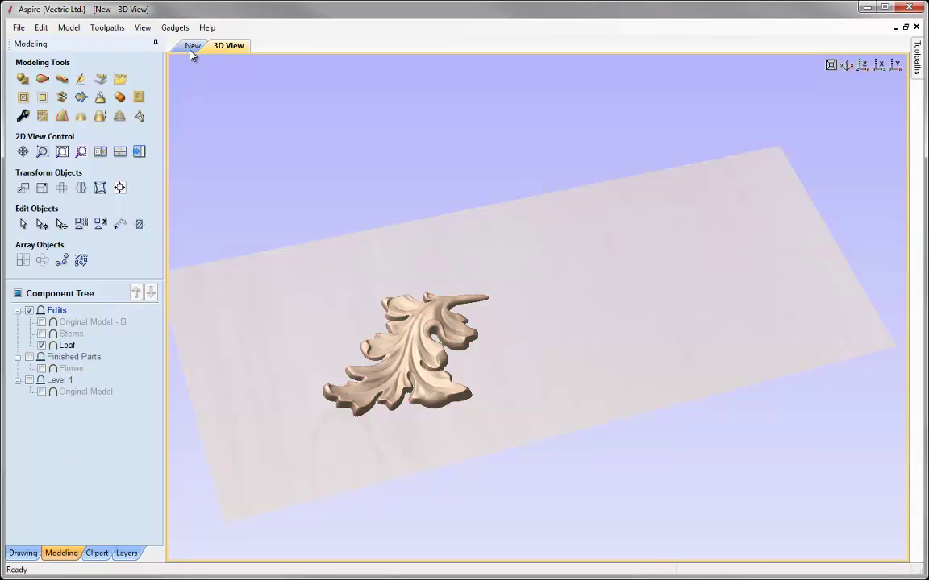
Step: Tile the 2D and 3D views one above the other and show Level 1 with the Original Model
{"action": "left_click", "coordinate": [120, 152]}
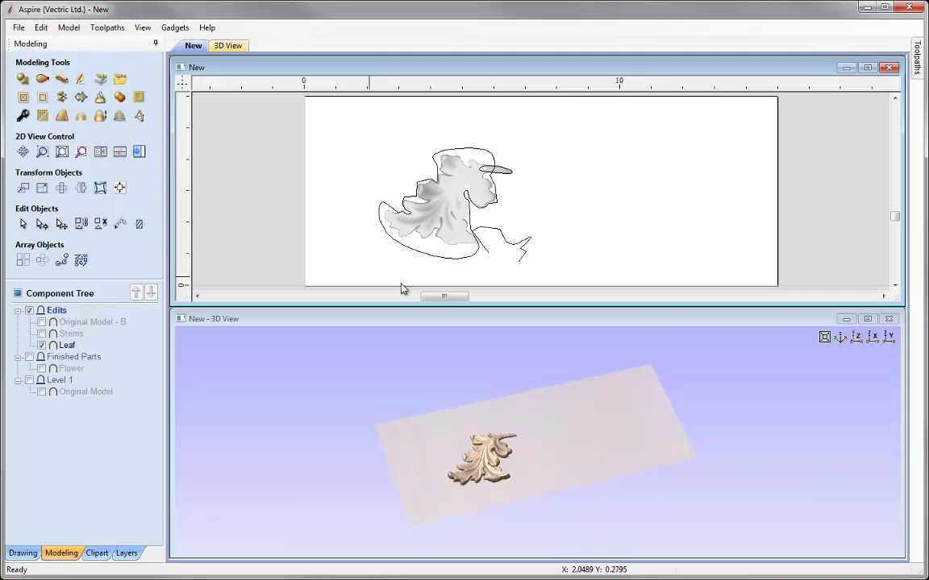
{"action": "left_click", "coordinate": [29, 380]}
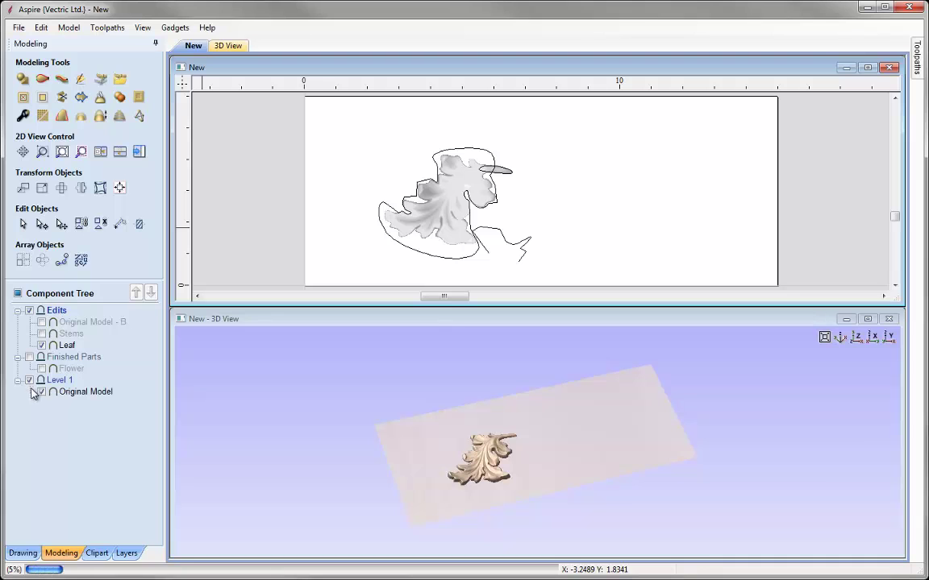
Step: Move the Leaf component away from the original model to the lower-right corner of the board
{"action": "left_click", "coordinate": [436, 225]}
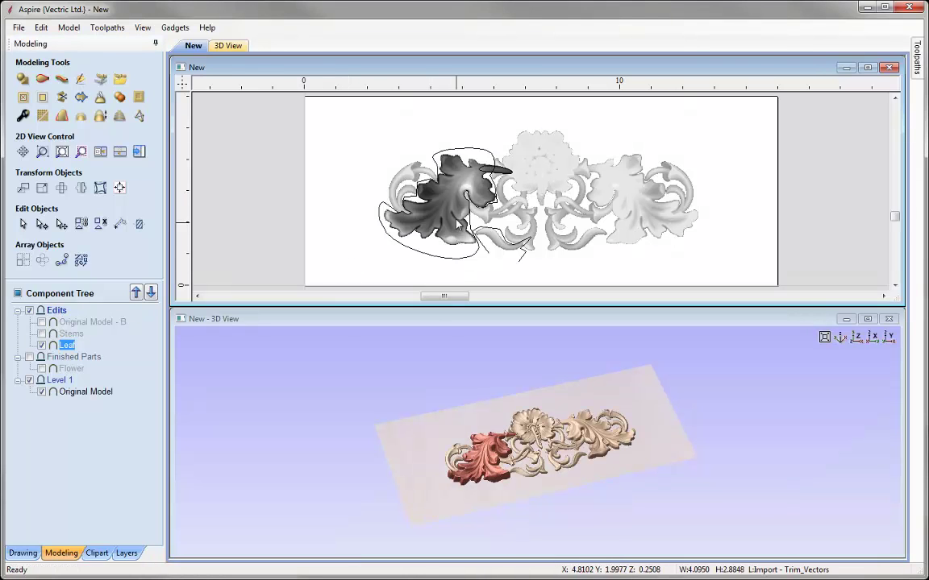
{"action": "left_click_drag", "start_coordinate": [478, 230], "coordinate": [739, 262]}
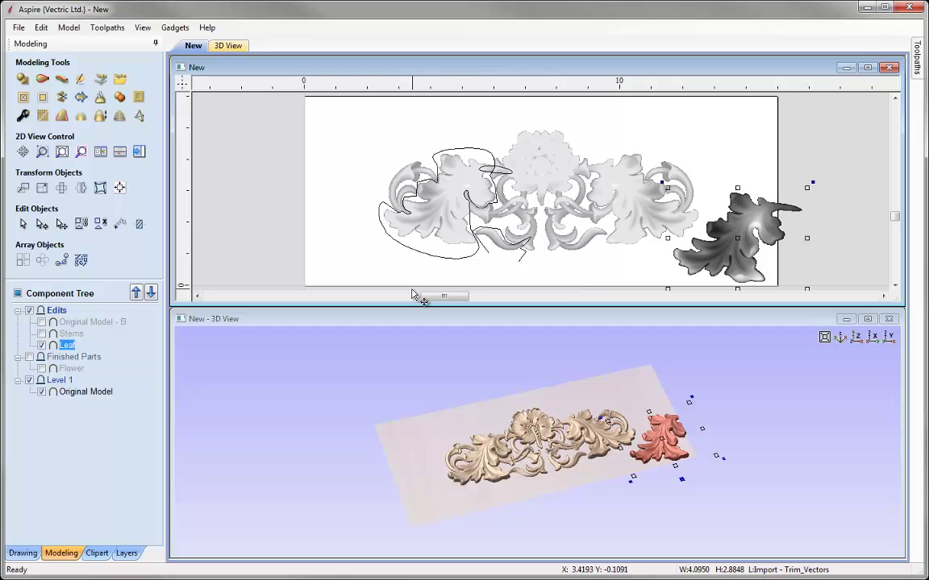
{"action": "right_click", "coordinate": [65, 348]}
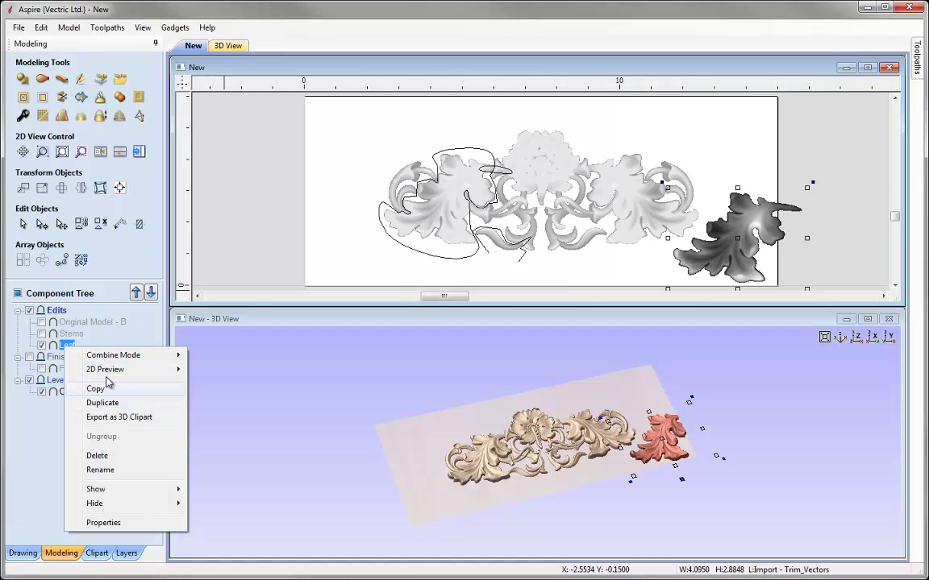
{"action": "left_click", "coordinate": [61, 347]}
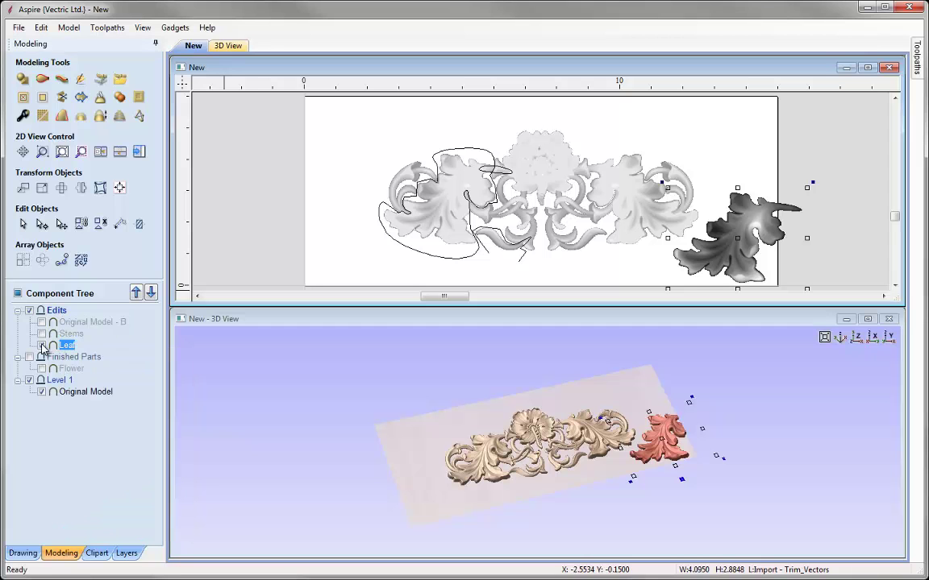
Step: Hide the Leaf component, file it under Finished Parts, and hide Level 1
{"action": "left_click", "coordinate": [42, 345]}
{"action": "left_click_drag", "start_coordinate": [65, 345], "coordinate": [70, 373]}
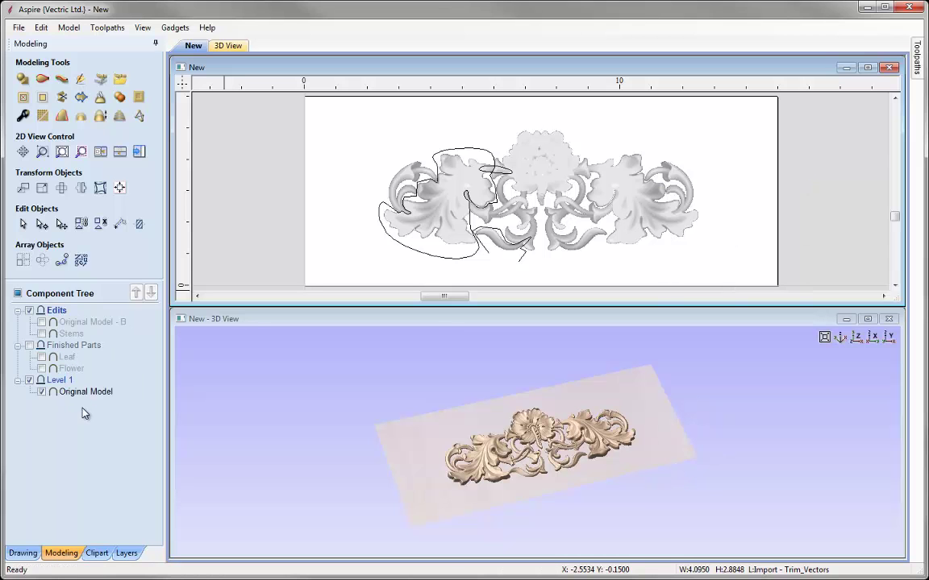
{"action": "left_click", "coordinate": [30, 381]}
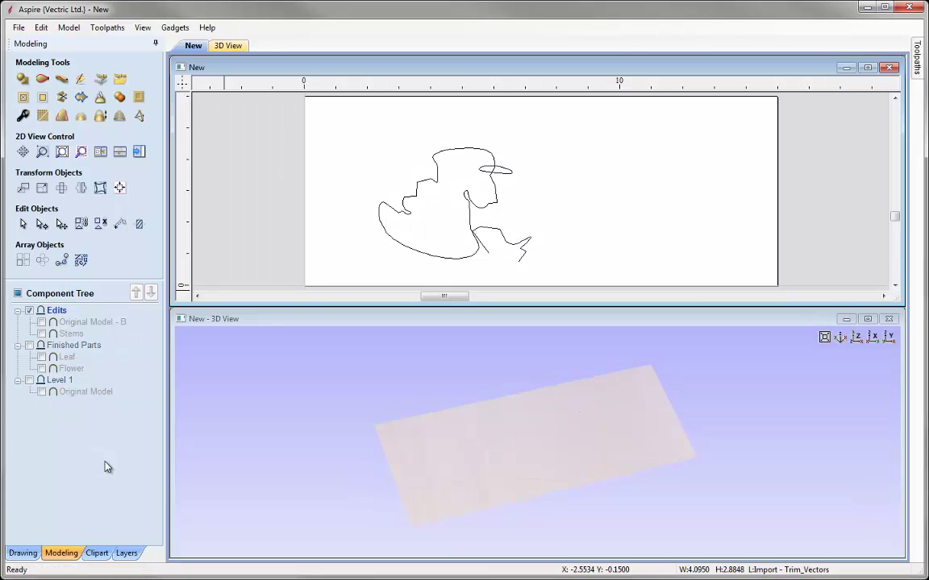
Step: Compare the Stems and Original Model - B components, leave only Stems visible, and delete Original Model - B
{"action": "left_click", "coordinate": [42, 333]}
{"action": "left_click", "coordinate": [42, 334]}
{"action": "left_click", "coordinate": [42, 323]}
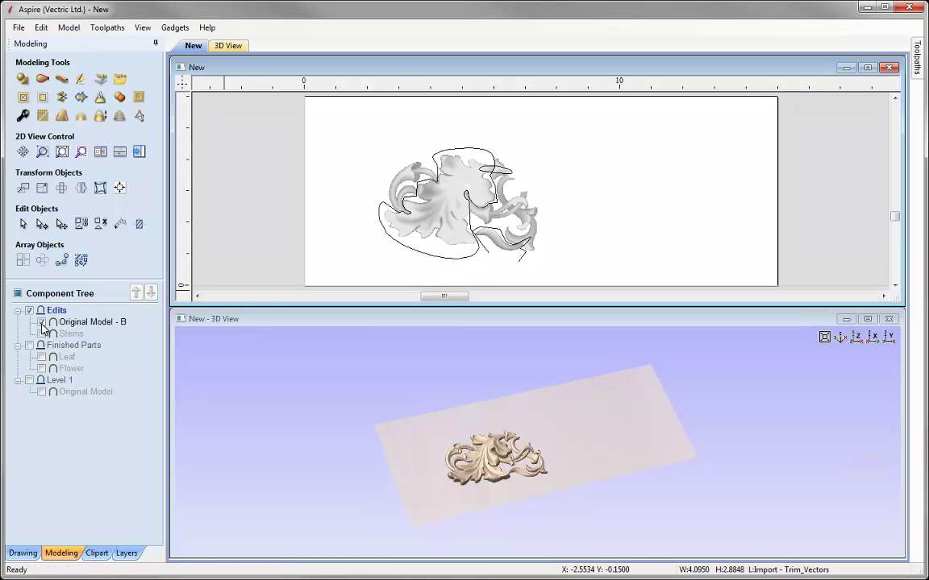
{"action": "left_click", "coordinate": [42, 323]}
{"action": "left_click", "coordinate": [42, 334]}
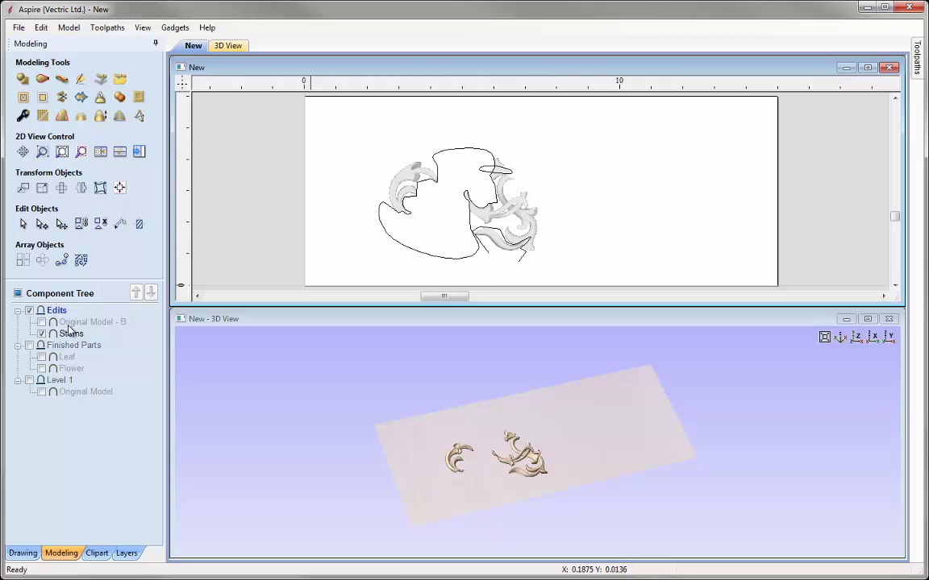
{"action": "right_click", "coordinate": [69, 323]}
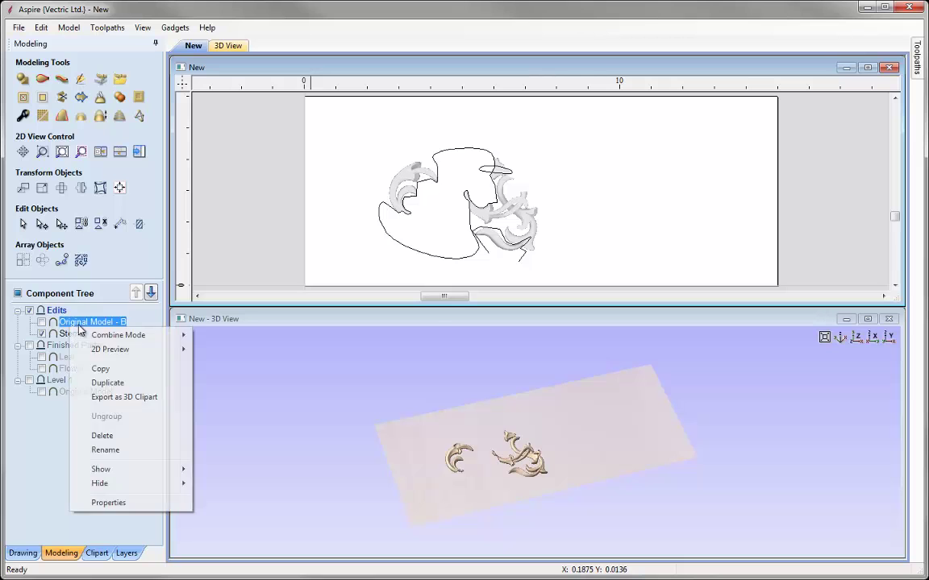
{"action": "left_click", "coordinate": [100, 435]}
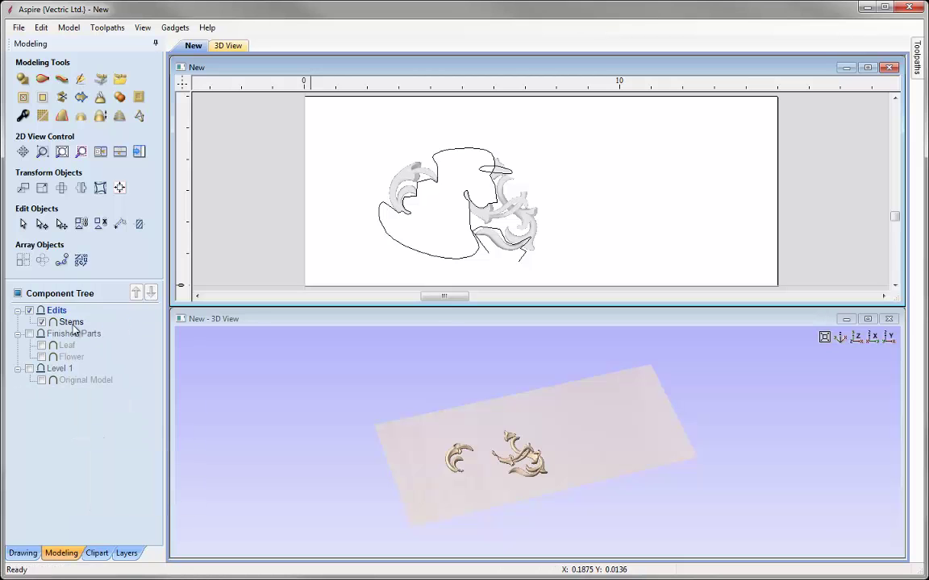
Step: Duplicate the Stems component and hide the upper of the two copies as a backup
{"action": "right_click", "coordinate": [71, 323]}
{"action": "left_click", "coordinate": [113, 345]}
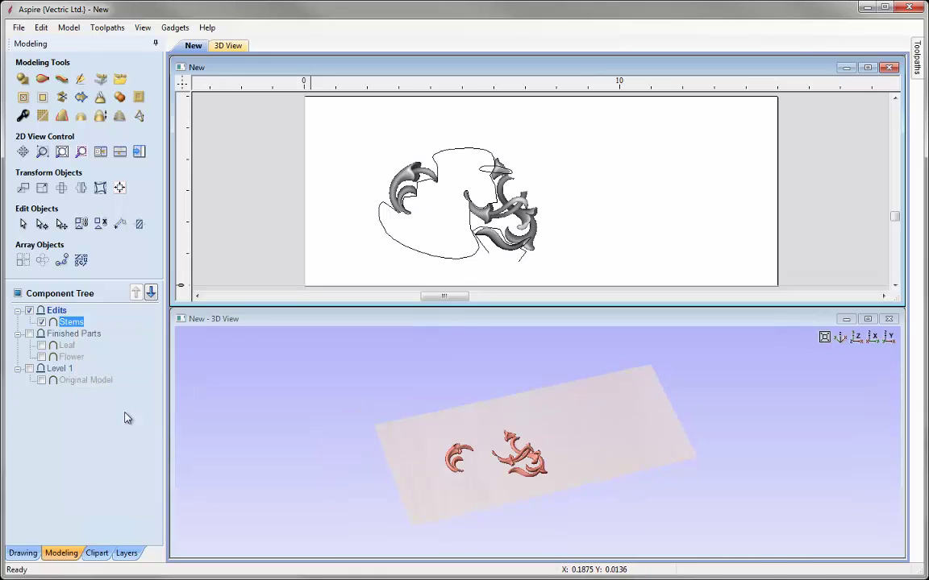
{"action": "left_click", "coordinate": [41, 323]}
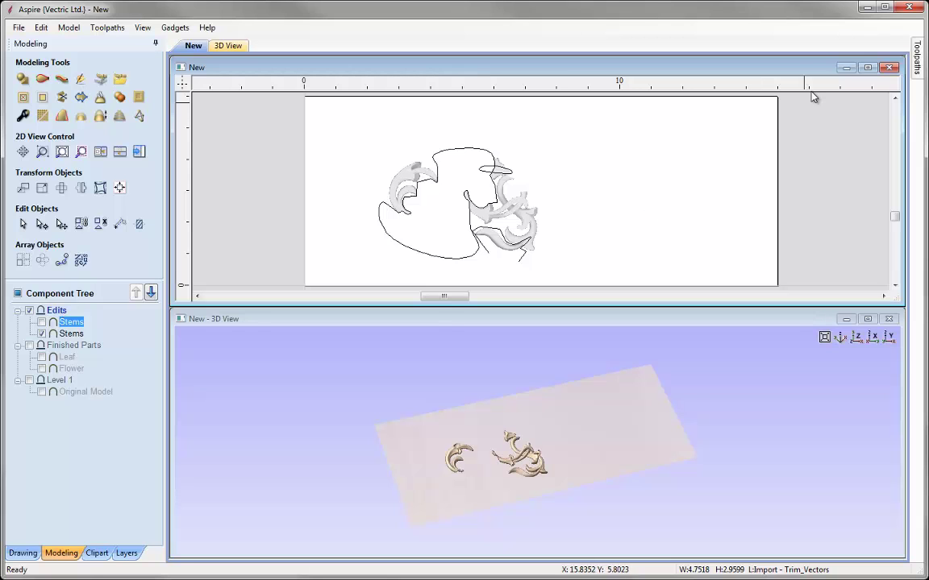
Step: Draw a rectangle about 1.99 by 1.87 inches enclosing the separate stem piece on the left of the component
{"action": "left_click", "coordinate": [868, 69]}
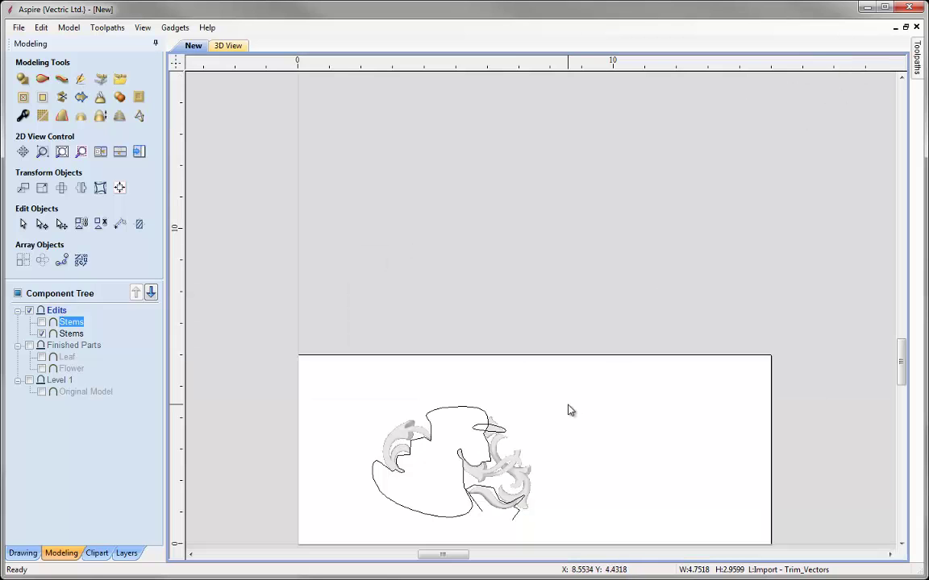
{"action": "left_click", "coordinate": [568, 405]}
{"action": "key", "text": "F6"}
{"action": "left_click_drag", "start_coordinate": [272, 225], "coordinate": [394, 331]}
{"action": "left_click_drag", "start_coordinate": [554, 440], "coordinate": [558, 441]}
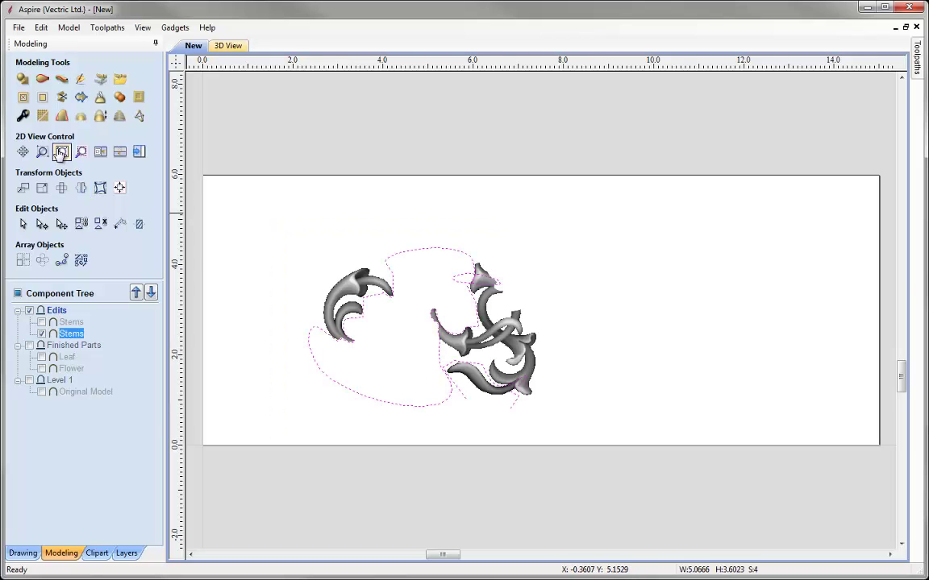
{"action": "left_click", "coordinate": [81, 153]}
{"action": "left_click", "coordinate": [445, 344]}
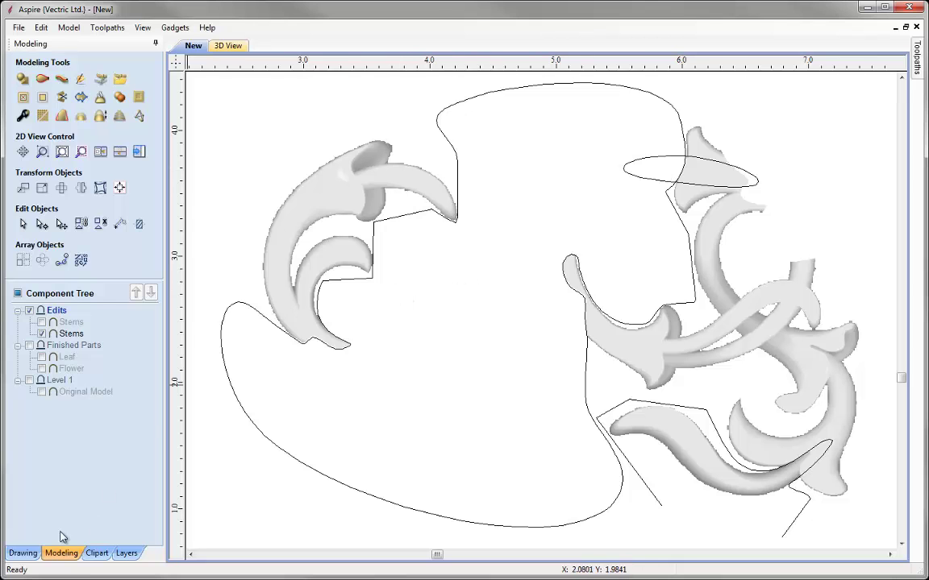
{"action": "left_click", "coordinate": [23, 553]}
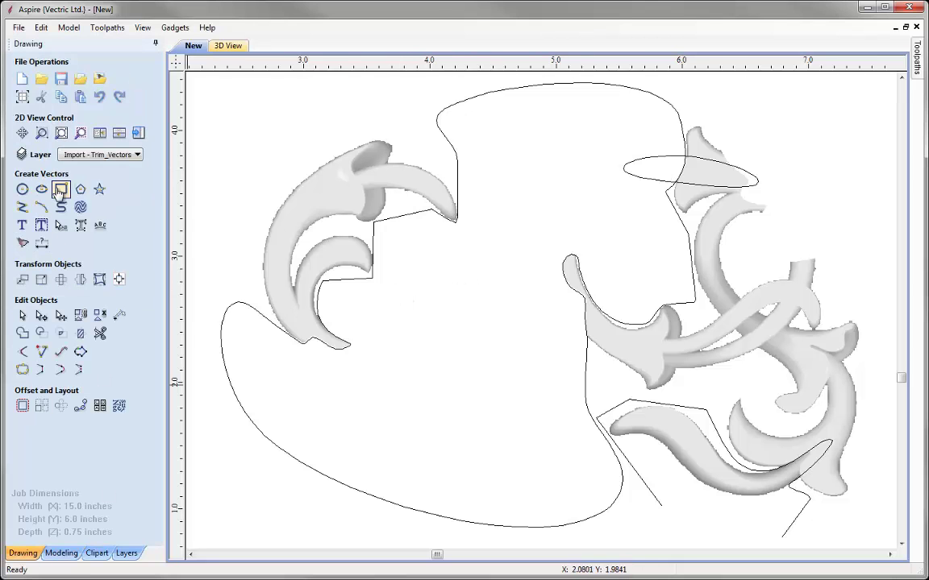
{"action": "left_click", "coordinate": [60, 190]}
{"action": "mouse_move", "coordinate": [237, 123]}
{"action": "left_mouse_down"}
{"action": "mouse_move", "coordinate": [495, 367]}
{"action": "mouse_move", "coordinate": [488, 359]}
{"action": "left_mouse_up"}
{"action": "left_click", "coordinate": [127, 316]}
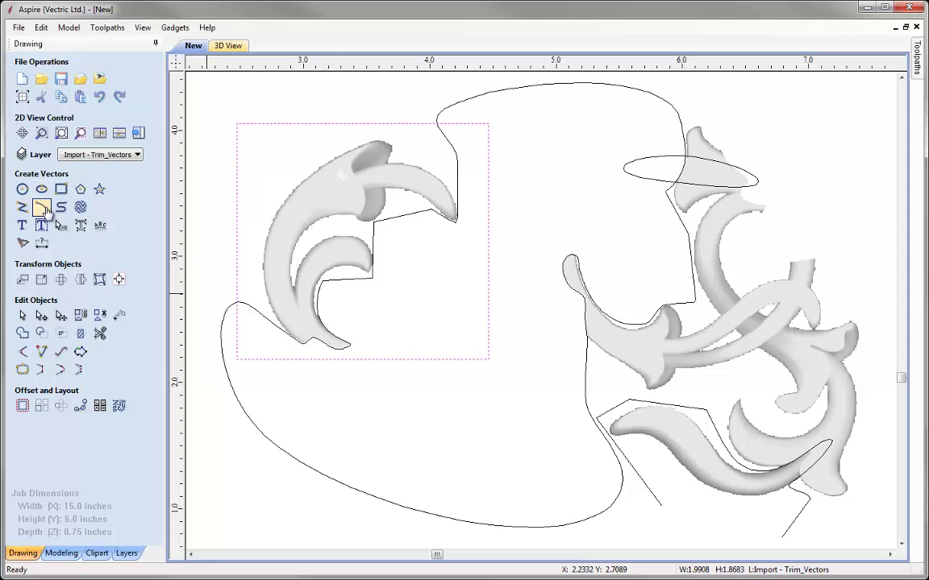
Step: Draw a closed smooth curve around the flared tip above the curled stem, passing between the tip and the stem
{"action": "left_click", "coordinate": [62, 210]}
{"action": "scroll", "coordinate": [780, 172], "scroll_direction": "up", "scroll_amount": 2}
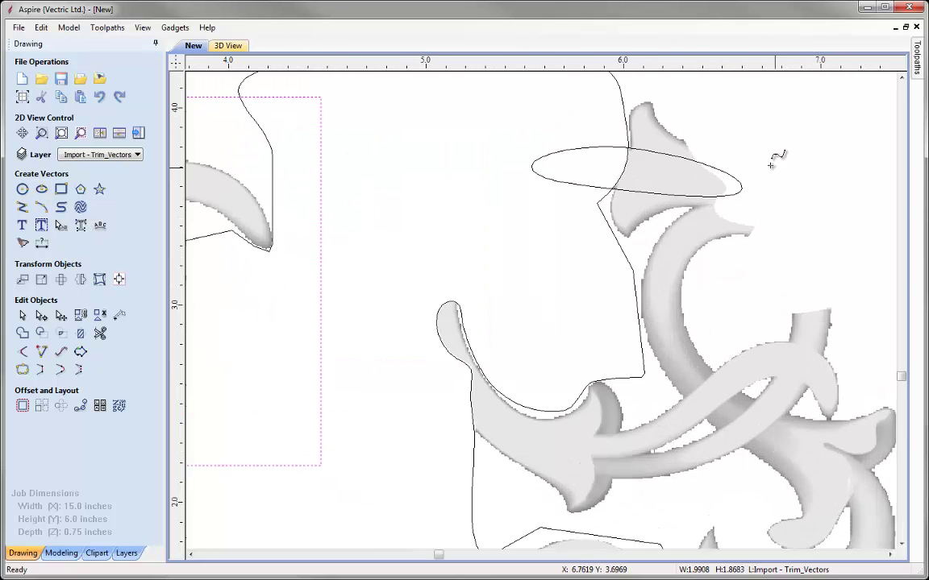
{"action": "scroll", "coordinate": [666, 83], "scroll_direction": "down", "scroll_amount": 1}
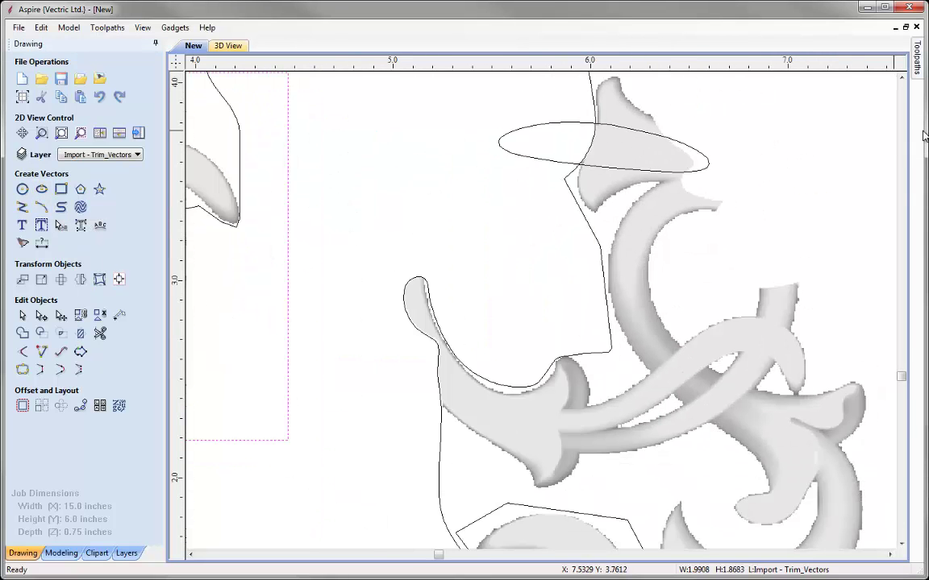
{"action": "left_click", "coordinate": [902, 80]}
{"action": "left_click", "coordinate": [902, 80]}
{"action": "left_click", "coordinate": [903, 79]}
{"action": "left_click", "coordinate": [903, 80]}
{"action": "scroll", "coordinate": [722, 156], "scroll_direction": "up", "scroll_amount": 2}
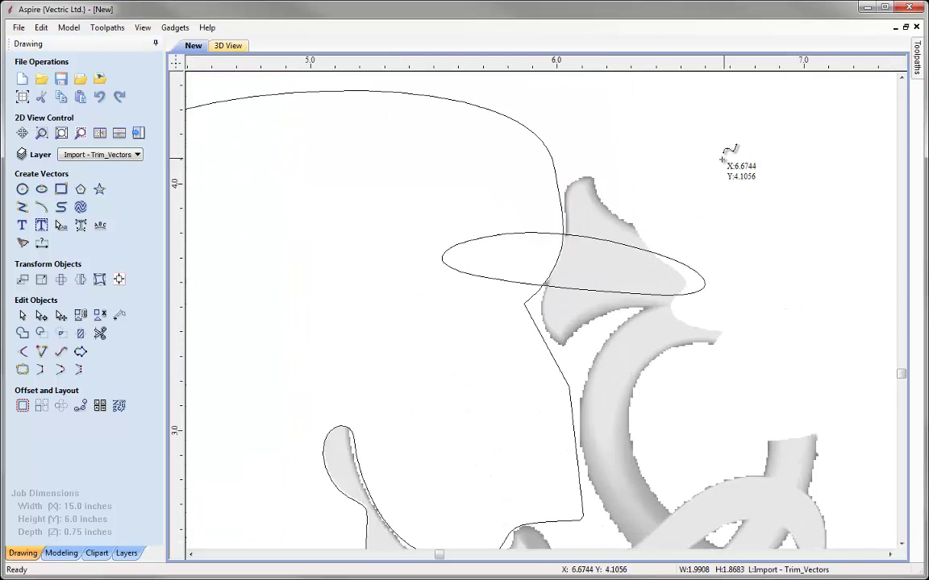
{"action": "left_click", "coordinate": [438, 328]}
{"action": "left_click", "coordinate": [493, 444]}
{"action": "left_click", "coordinate": [614, 347]}
{"action": "left_click", "coordinate": [687, 342]}
{"action": "left_click", "coordinate": [723, 232]}
{"action": "left_click", "coordinate": [540, 155]}
{"action": "left_click", "coordinate": [445, 292]}
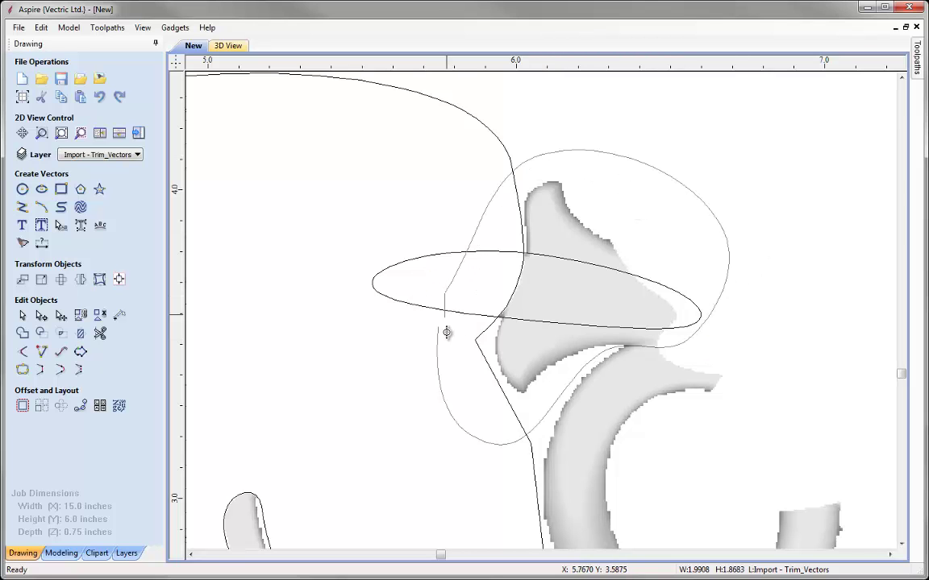
{"action": "left_click", "coordinate": [439, 326]}
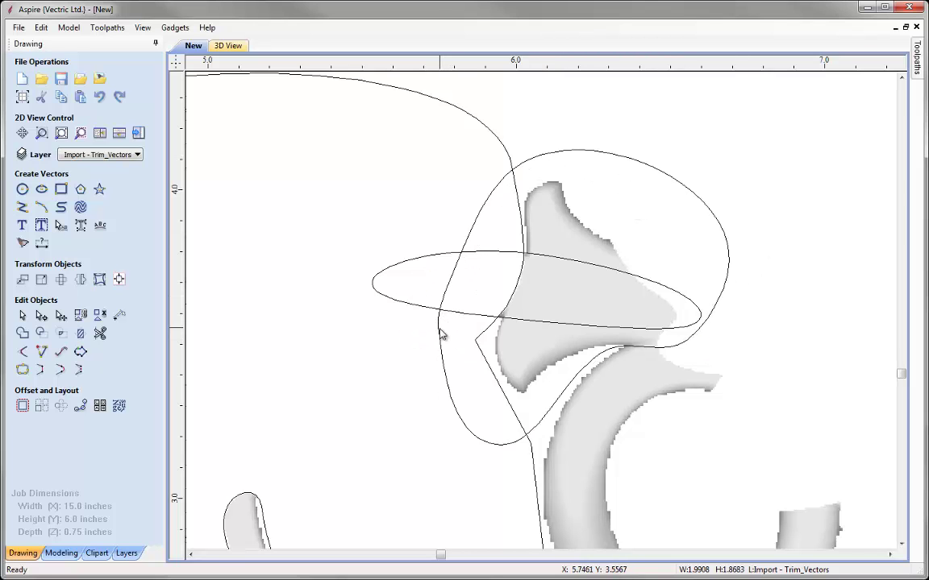
Step: Edit the nodes of the new curve to refine its shape where the flared tip meets the stem
{"action": "scroll", "coordinate": [658, 355], "scroll_direction": "up", "scroll_amount": 4}
{"action": "left_click", "coordinate": [675, 341]}
{"action": "key", "text": "n"}
{"action": "left_click_drag", "start_coordinate": [732, 322], "coordinate": [727, 304]}
{"action": "left_click", "coordinate": [744, 365]}
Step: Tile the 2D and 3D views and clear the Stems component inside the rectangle and the curve around the flared tip
{"action": "key", "text": "F3"}
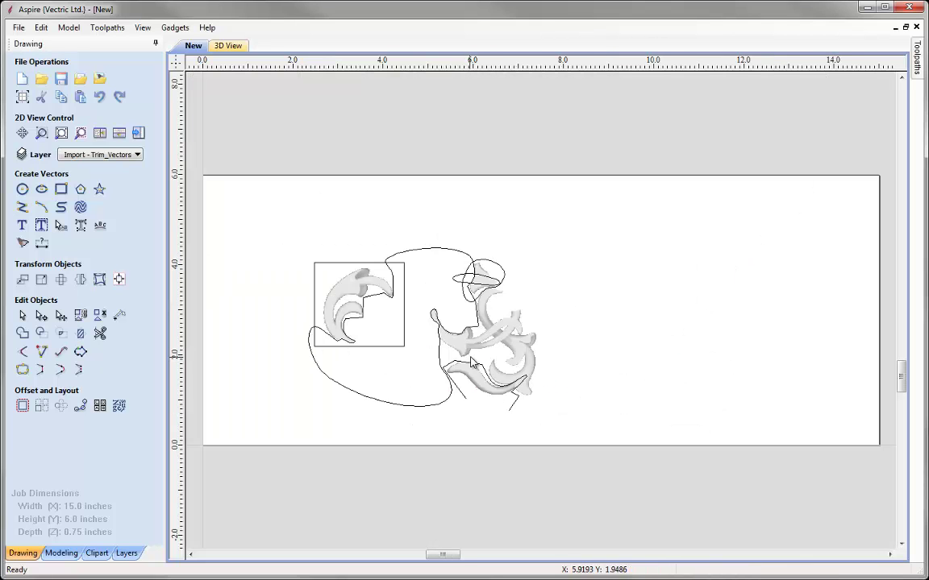
{"action": "left_click", "coordinate": [117, 138]}
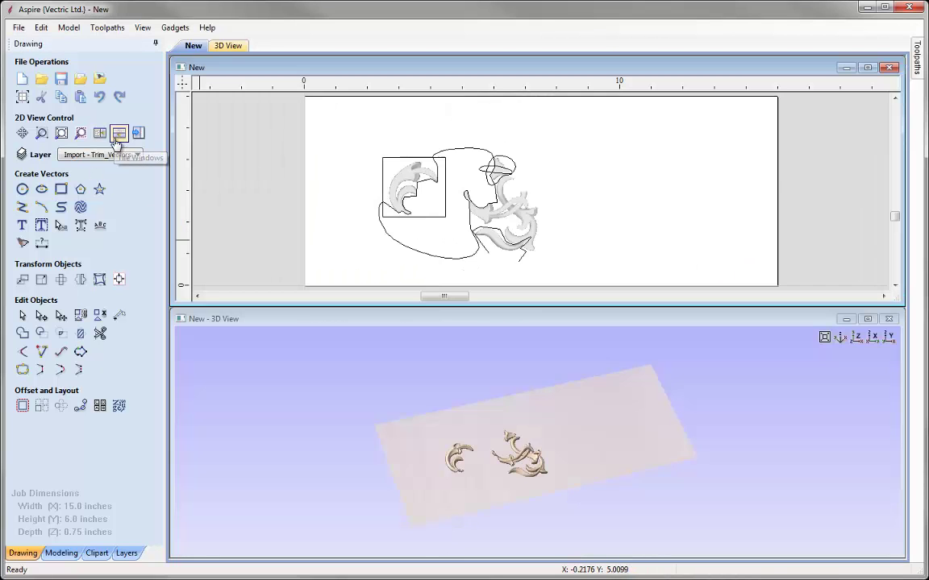
{"action": "scroll", "coordinate": [391, 153], "scroll_direction": "up", "scroll_amount": 2}
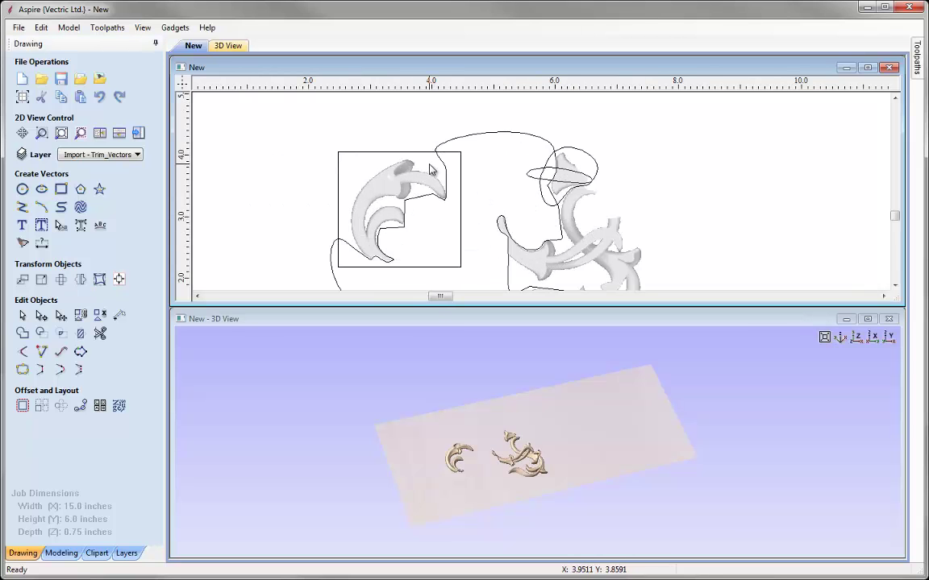
{"action": "scroll", "coordinate": [477, 271], "scroll_direction": "up", "scroll_amount": 1}
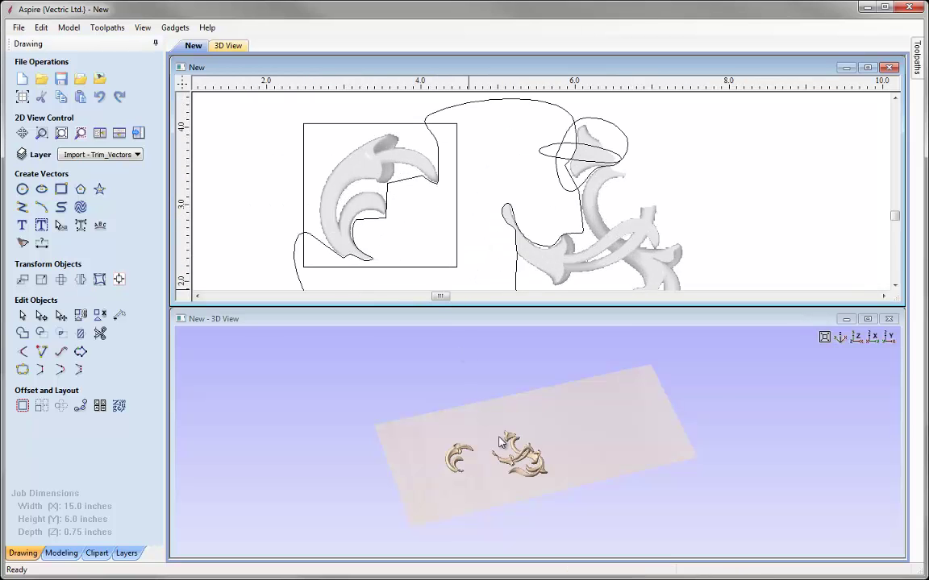
{"action": "scroll", "coordinate": [490, 407], "scroll_direction": "up", "scroll_amount": 4}
{"action": "scroll", "coordinate": [524, 376], "scroll_direction": "up", "scroll_amount": 5}
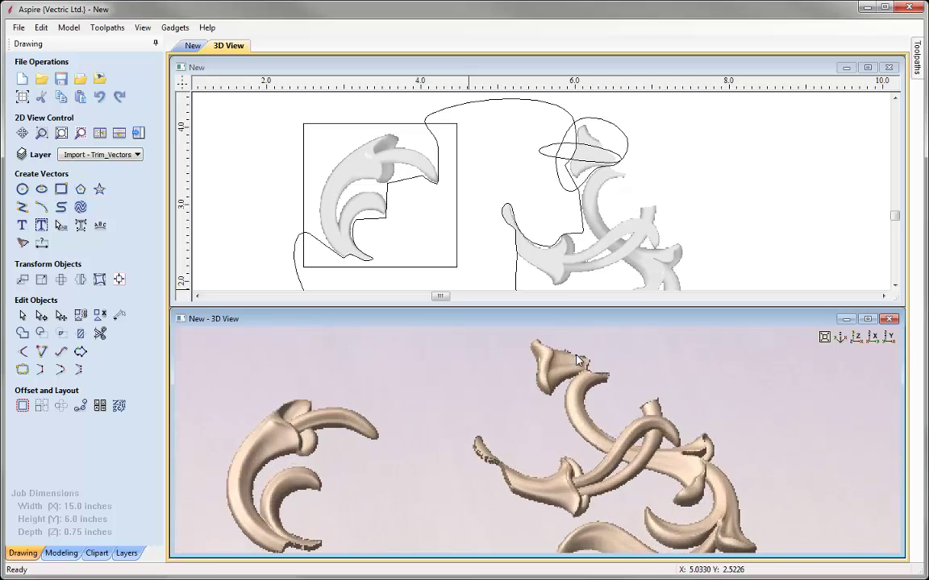
{"action": "left_click_drag", "start_coordinate": [557, 414], "coordinate": [540, 403]}
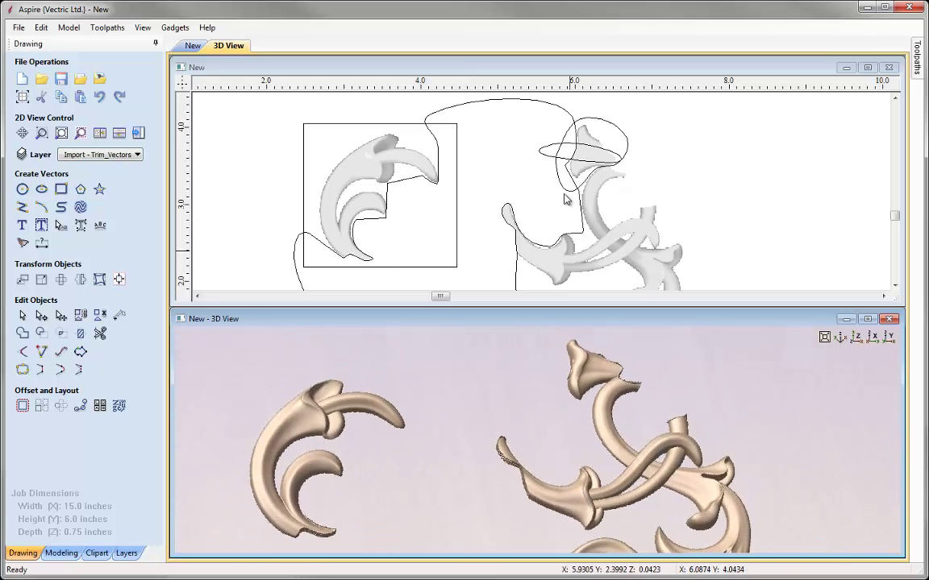
{"action": "left_click", "coordinate": [593, 157]}
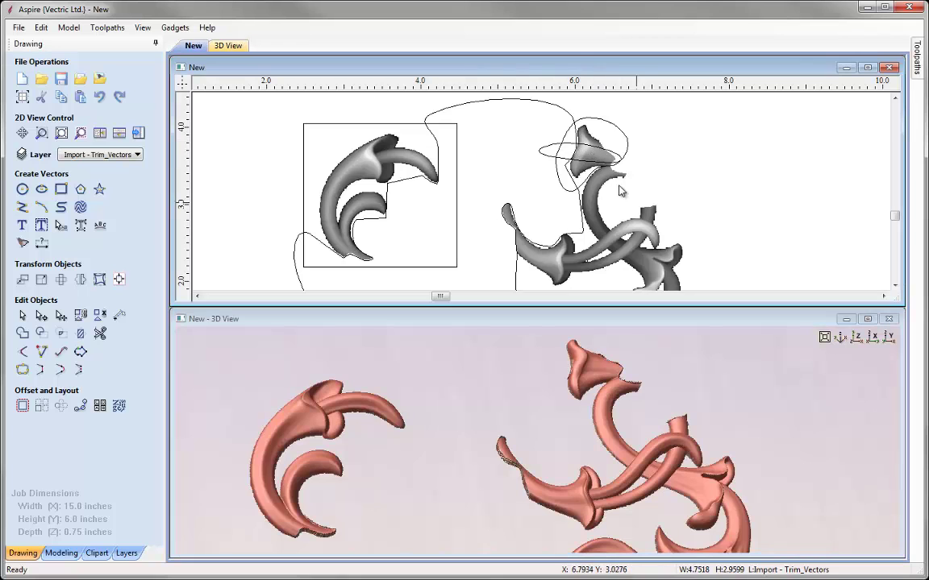
{"action": "left_click", "coordinate": [591, 123], "text": "shift"}
{"action": "left_click", "coordinate": [455, 129], "text": "shift"}
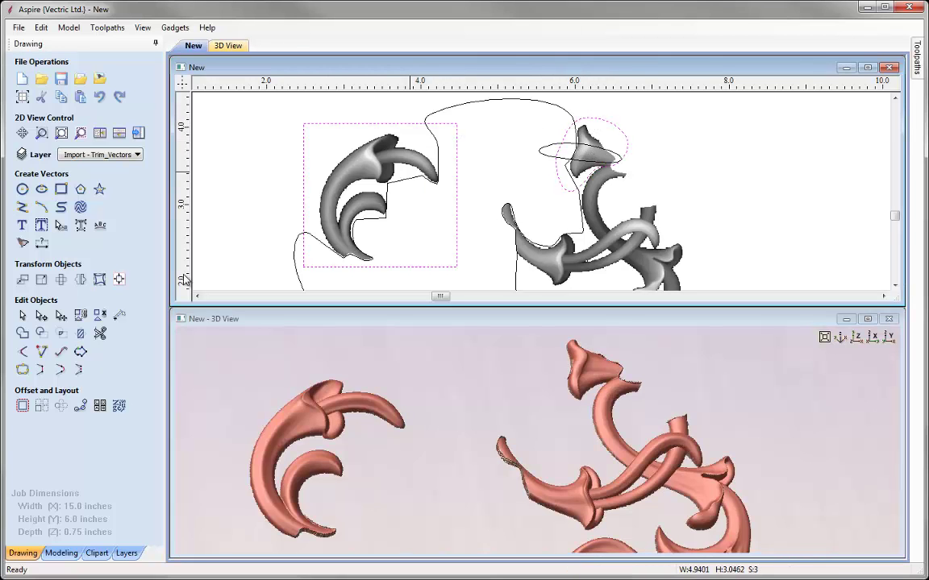
{"action": "left_click", "coordinate": [61, 553]}
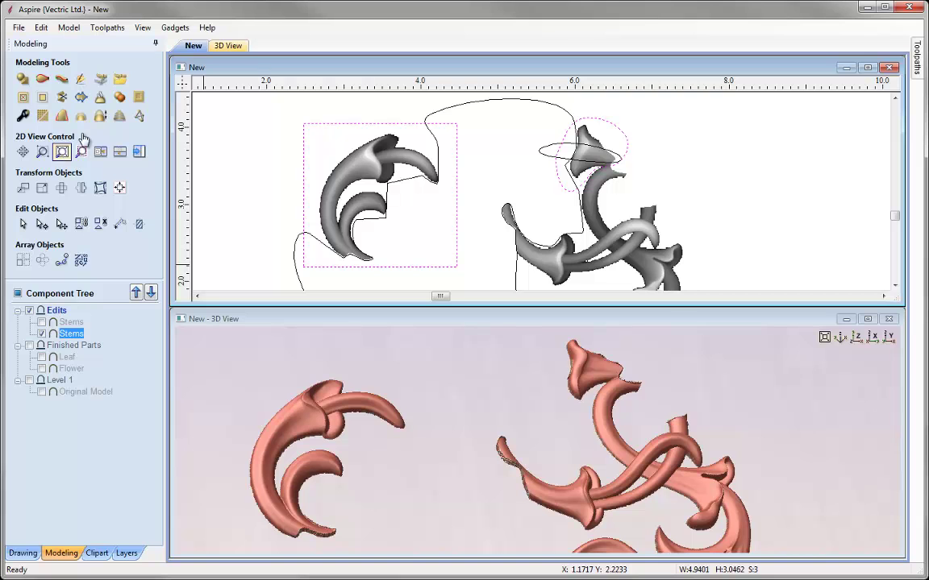
{"action": "left_click", "coordinate": [23, 97]}
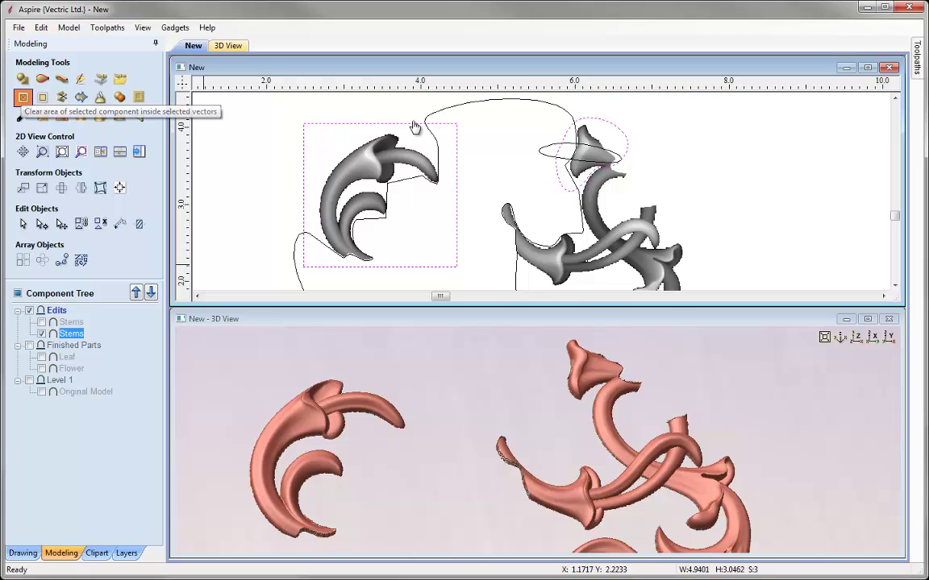
{"action": "left_click", "coordinate": [748, 165]}
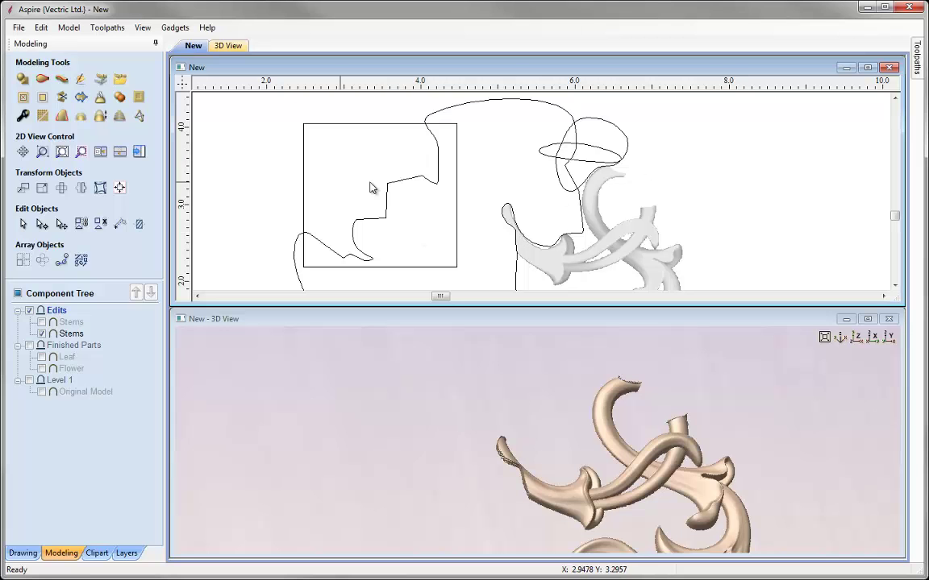
Step: Move all the trimming vectors around the stems, without the Stems component, to the Old Vectors layer
{"action": "scroll", "coordinate": [435, 186], "scroll_direction": "down", "scroll_amount": 2}
{"action": "mouse_move", "coordinate": [342, 137]}
{"action": "left_mouse_down"}
{"action": "mouse_move", "coordinate": [409, 198]}
{"action": "mouse_move", "coordinate": [528, 262]}
{"action": "left_mouse_up"}
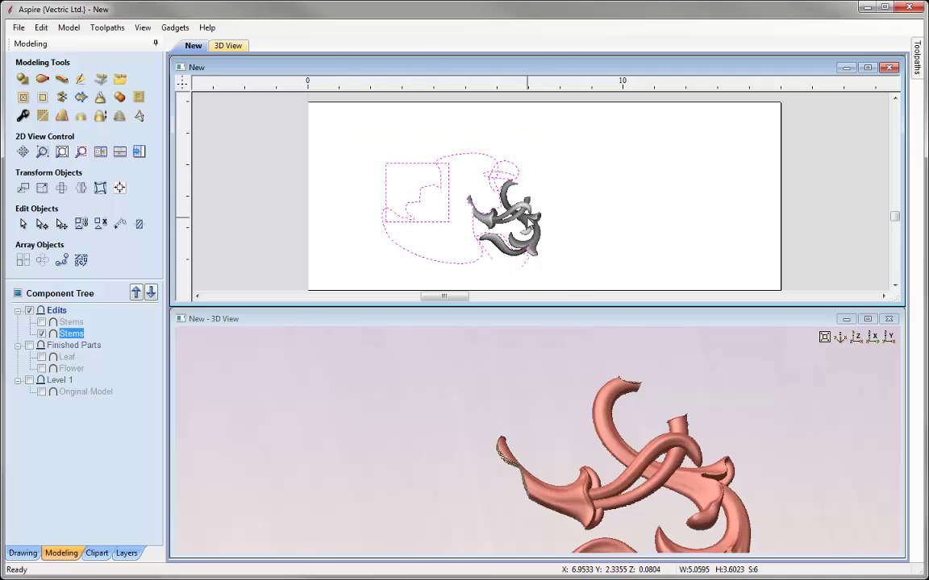
{"action": "left_click", "coordinate": [526, 220]}
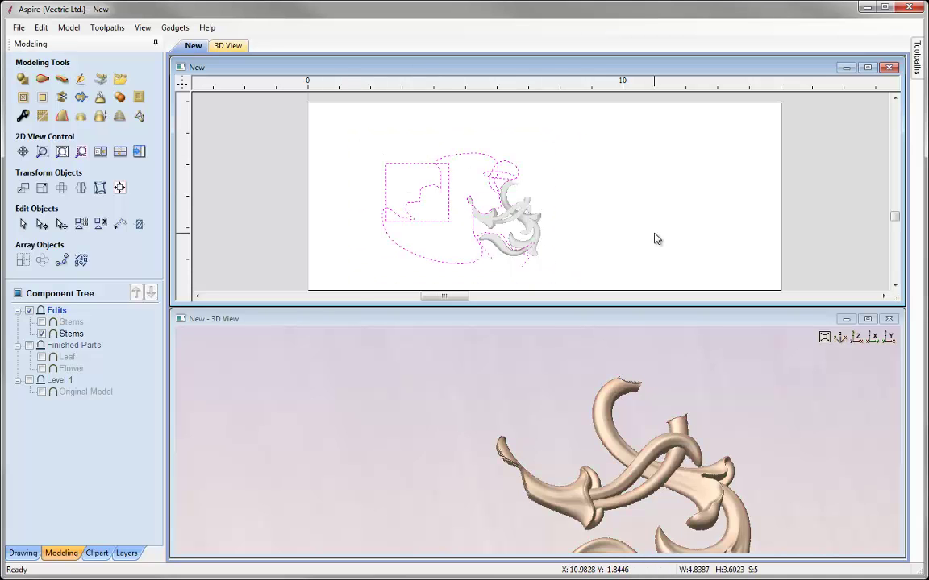
{"action": "right_click", "coordinate": [402, 161]}
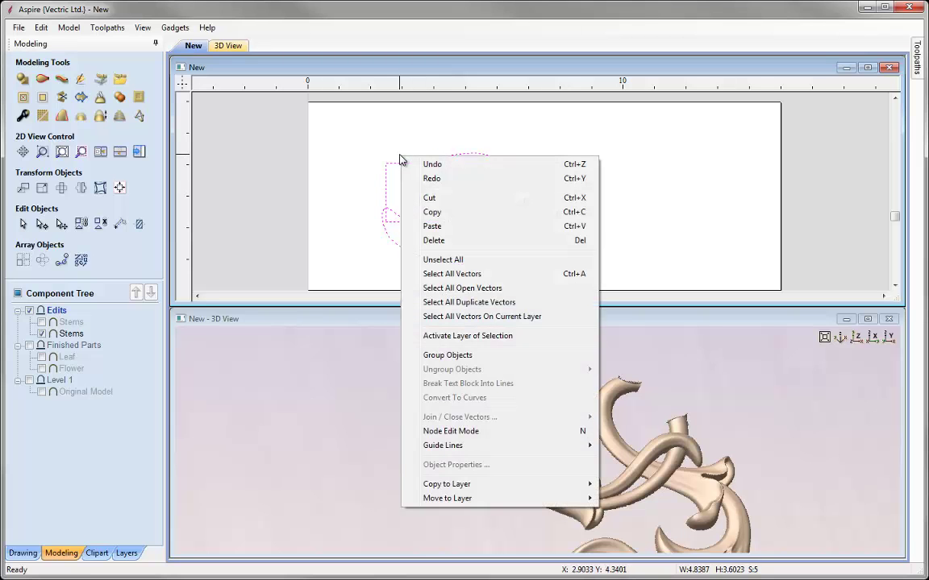
{"action": "mouse_move", "coordinate": [488, 501]}
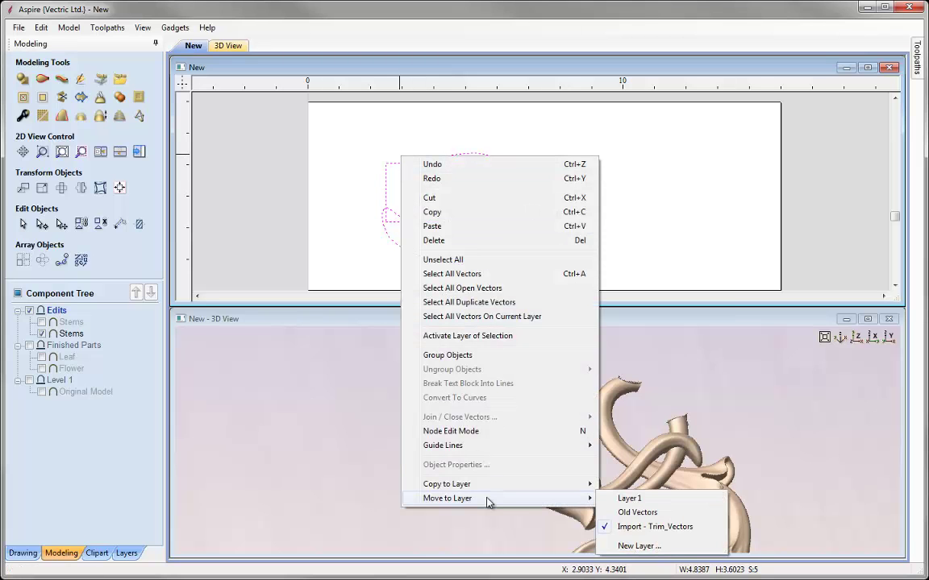
{"action": "left_click", "coordinate": [635, 512]}
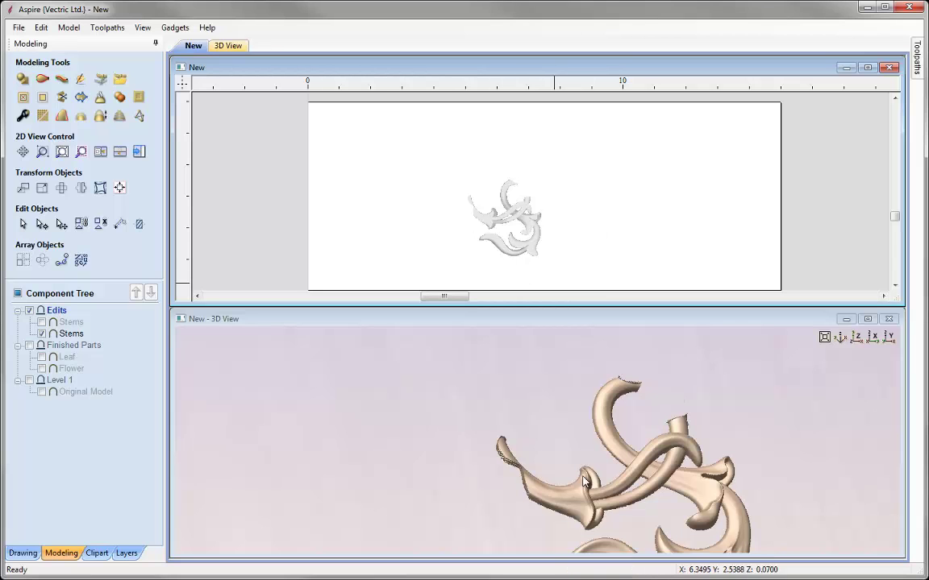
Step: Examine the trimmed stem ends and the remaining thin flared tip up close in a maximised 3D view
{"action": "left_click", "coordinate": [868, 320]}
{"action": "scroll", "coordinate": [477, 265], "scroll_direction": "up", "scroll_amount": 10}
{"action": "middle_click_drag", "start_coordinate": [476, 324], "coordinate": [599, 244]}
{"action": "left_click_drag", "start_coordinate": [592, 343], "coordinate": [605, 373]}
{"action": "scroll", "coordinate": [578, 224], "scroll_direction": "up", "scroll_amount": 5}
{"action": "left_click_drag", "start_coordinate": [577, 223], "coordinate": [525, 233]}
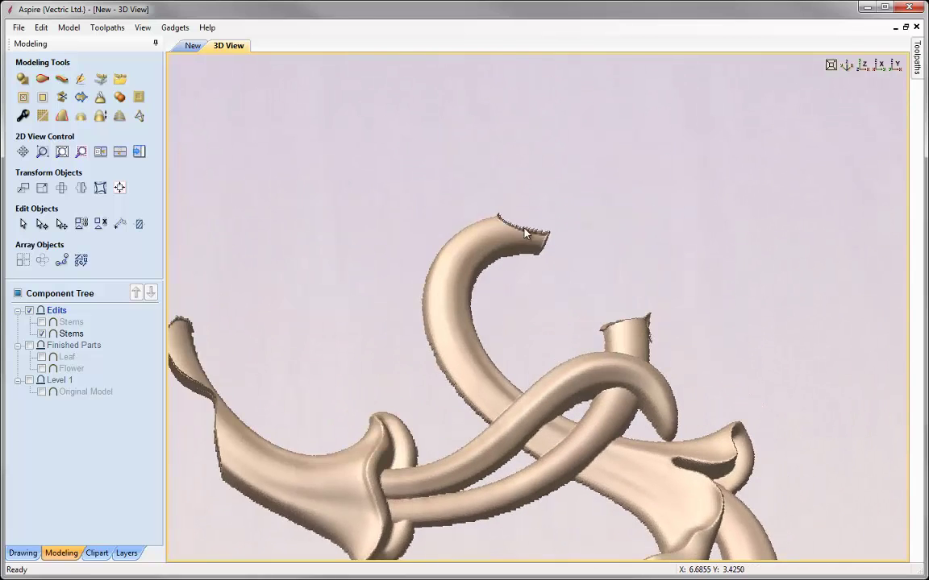
{"action": "scroll", "coordinate": [531, 360], "scroll_direction": "down", "scroll_amount": 4}
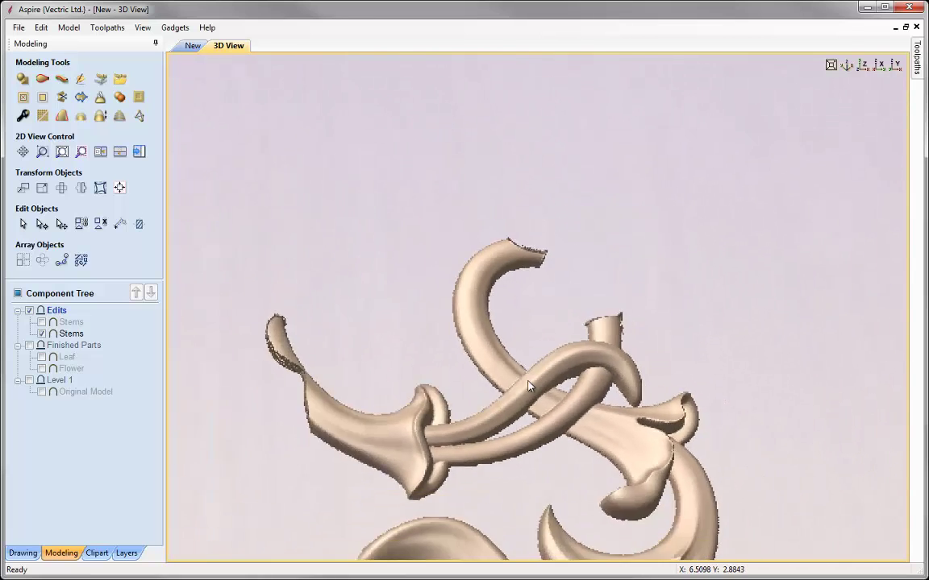
{"action": "scroll", "coordinate": [492, 406], "scroll_direction": "up", "scroll_amount": 3}
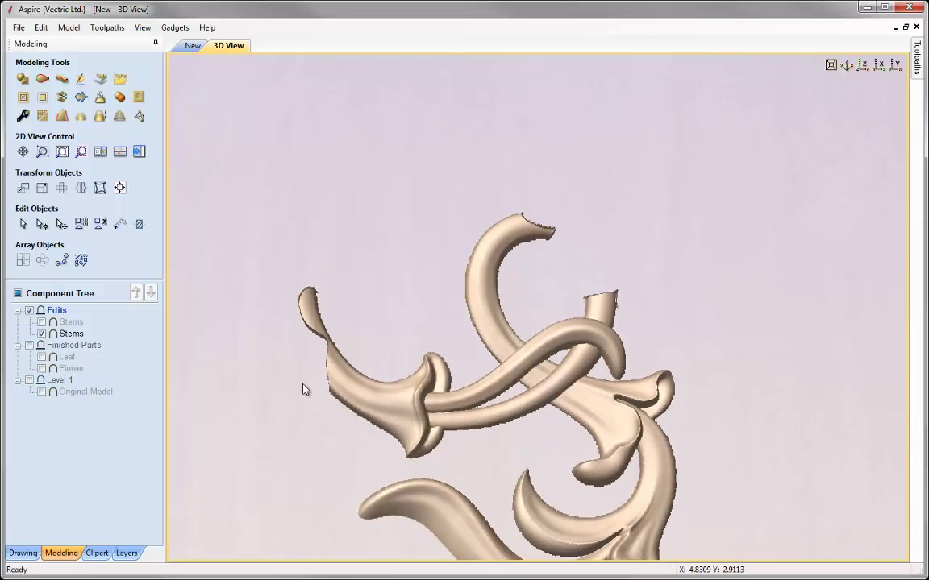
Step: Sculpt the Stems component with the Undo Brush at diameter 65, erasing the ragged edge at the end of the curled stem
{"action": "left_click", "coordinate": [503, 259]}
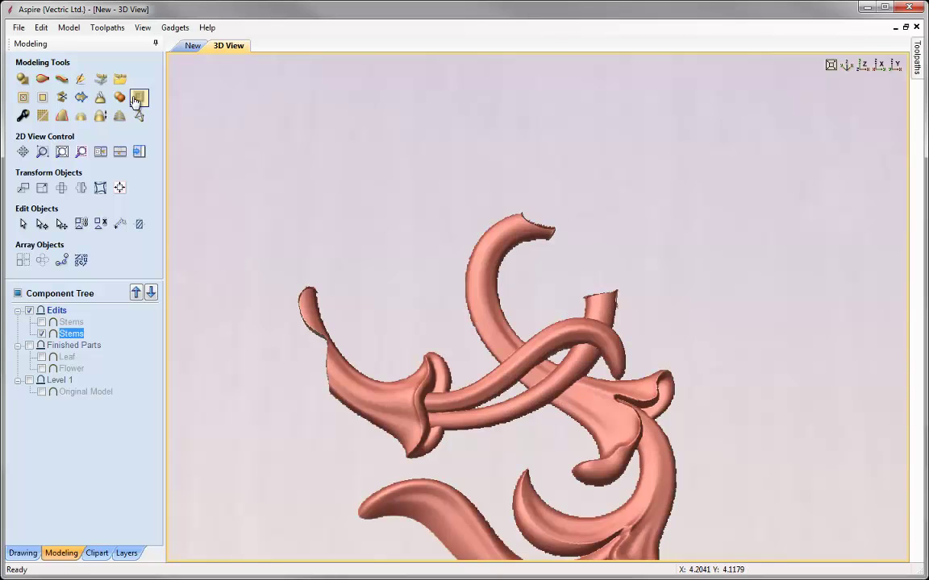
{"action": "left_click", "coordinate": [78, 79]}
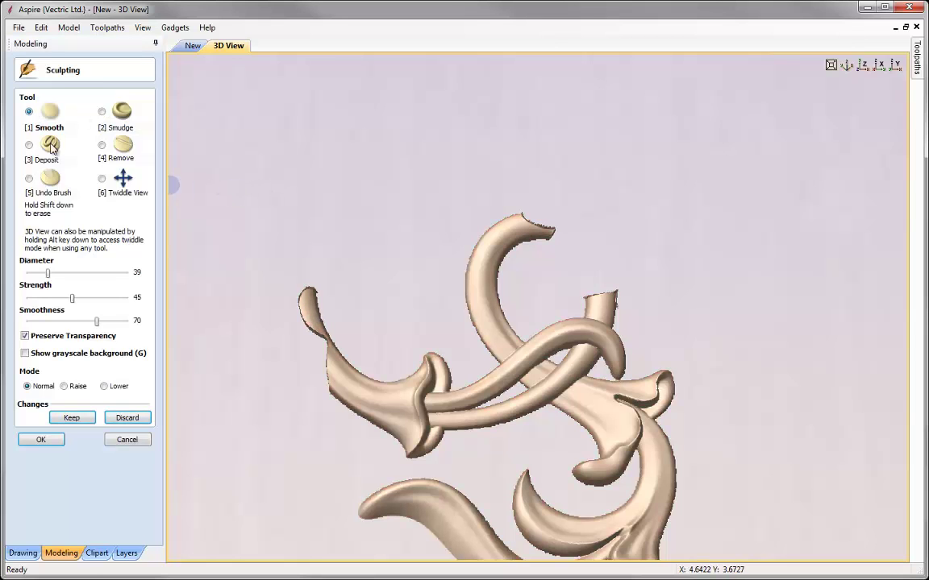
{"action": "left_click", "coordinate": [29, 178]}
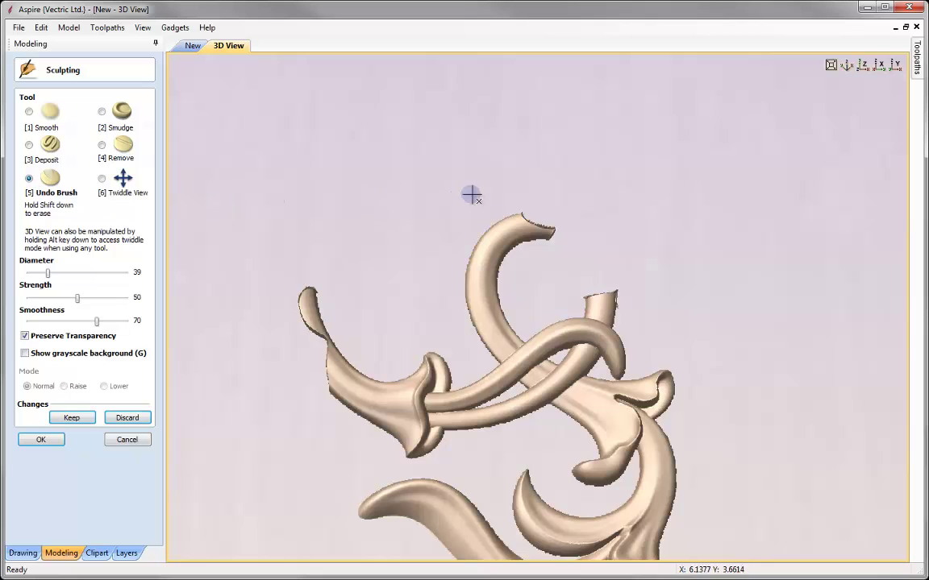
{"action": "left_click", "coordinate": [62, 278]}
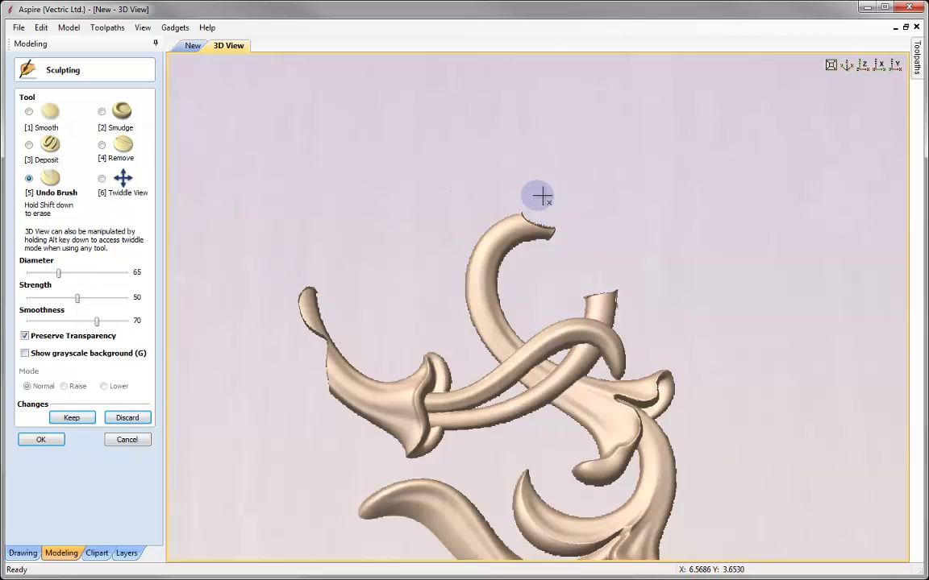
{"action": "left_click", "coordinate": [862, 65]}
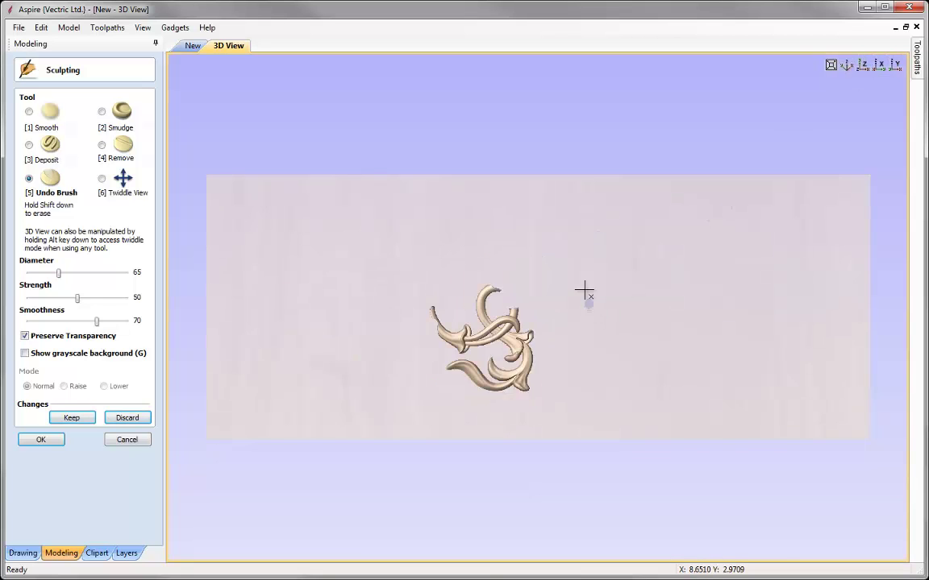
{"action": "scroll", "coordinate": [585, 292], "scroll_direction": "up", "scroll_amount": 10}
{"action": "mouse_move", "coordinate": [715, 176]}
{"action": "middle_mouse_down"}
{"action": "mouse_move", "coordinate": [636, 159]}
{"action": "mouse_move", "coordinate": [640, 143]}
{"action": "mouse_move", "coordinate": [678, 143]}
{"action": "middle_mouse_up"}
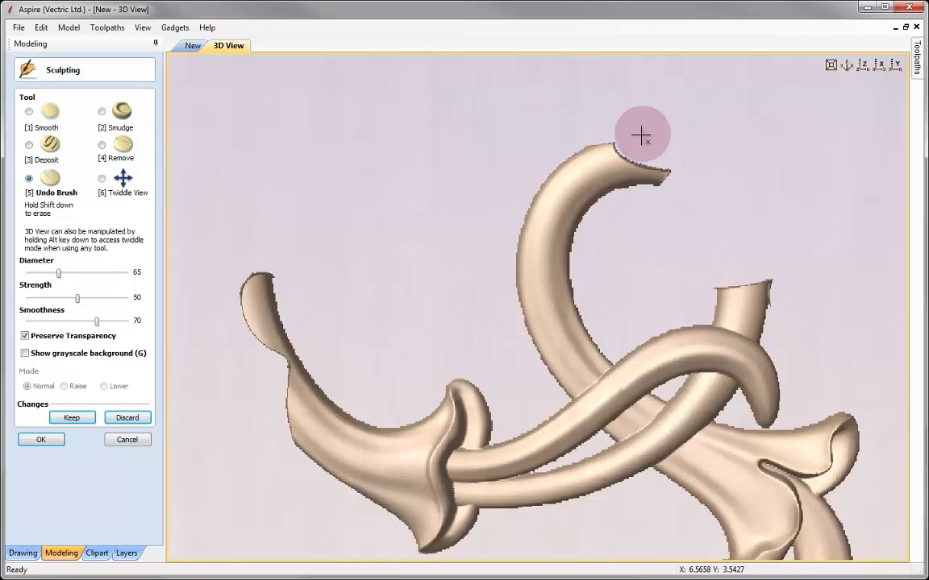
{"action": "left_click_drag", "start_coordinate": [637, 141], "coordinate": [674, 148]}
{"action": "left_click_drag", "start_coordinate": [696, 190], "coordinate": [684, 191], "text": "shift"}
{"action": "left_click_drag", "start_coordinate": [612, 123], "coordinate": [607, 127], "text": "shift"}
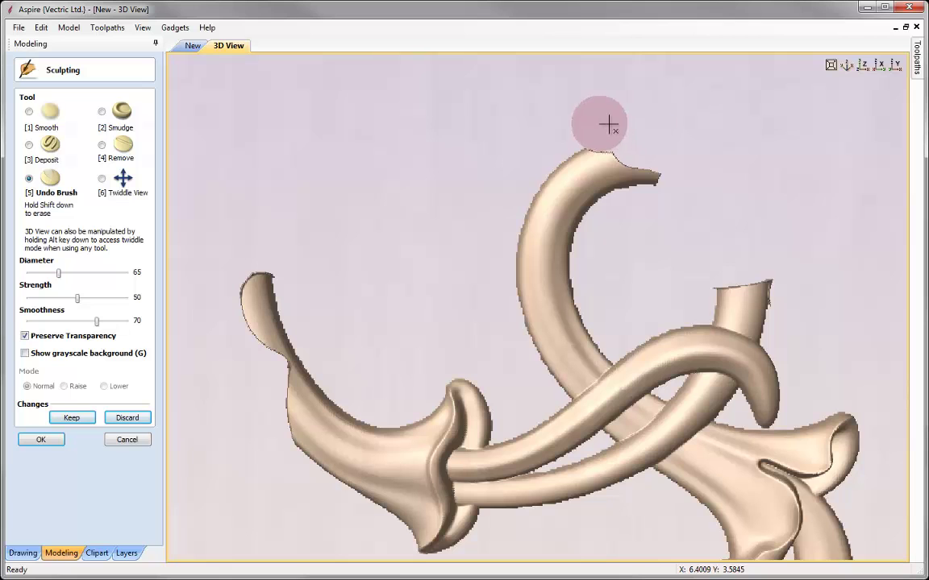
Step: Erase the ragged top of the short stem and the thin twisted tip of the flared stem, and keep the sculpting changes
{"action": "left_click_drag", "start_coordinate": [705, 269], "coordinate": [766, 272], "text": "shift"}
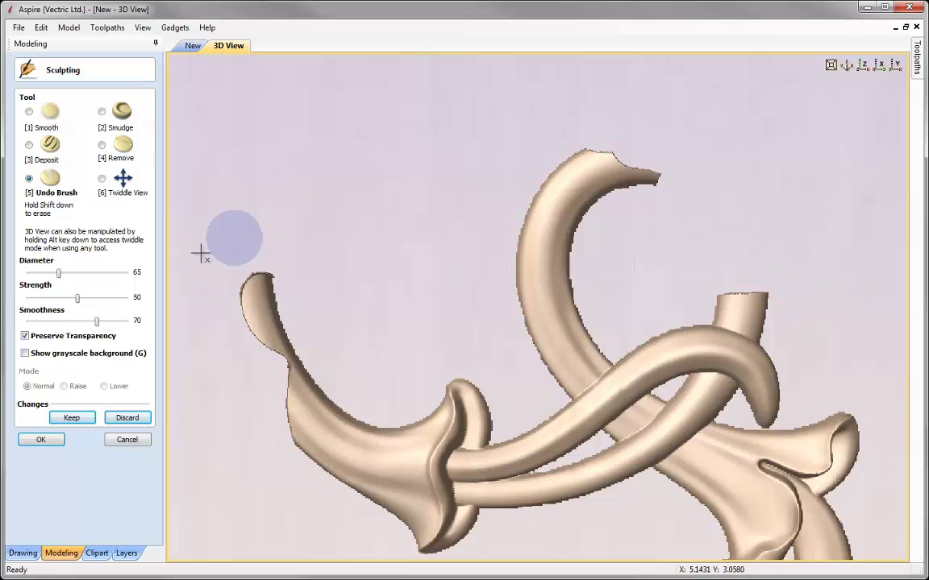
{"action": "mouse_move", "coordinate": [259, 272]}
{"action": "left_mouse_down", "text": "shift"}
{"action": "mouse_move", "coordinate": [253, 315]}
{"action": "mouse_move", "coordinate": [269, 348]}
{"action": "mouse_move", "coordinate": [269, 463]}
{"action": "left_mouse_up", "text": "shift"}
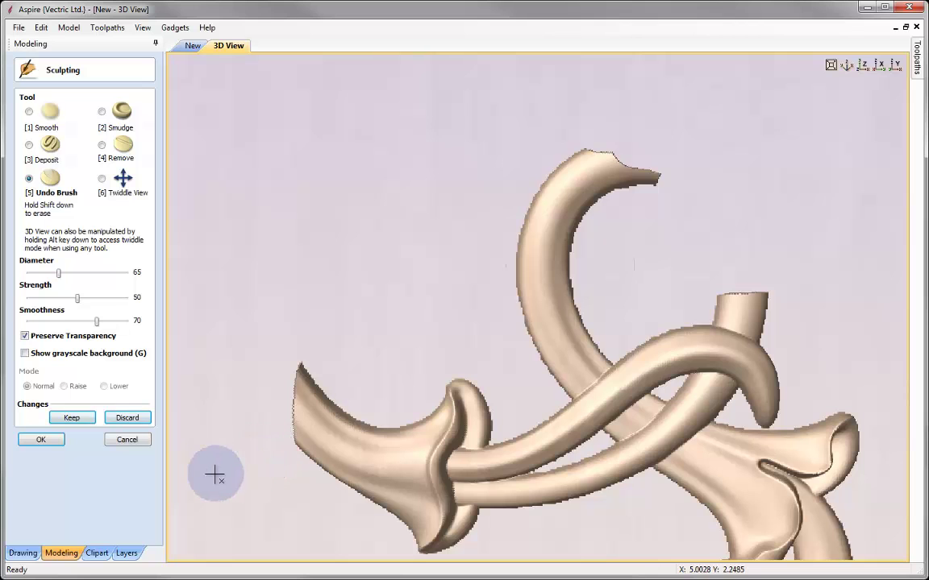
{"action": "left_click", "coordinate": [80, 421]}
{"action": "left_click", "coordinate": [41, 441]}
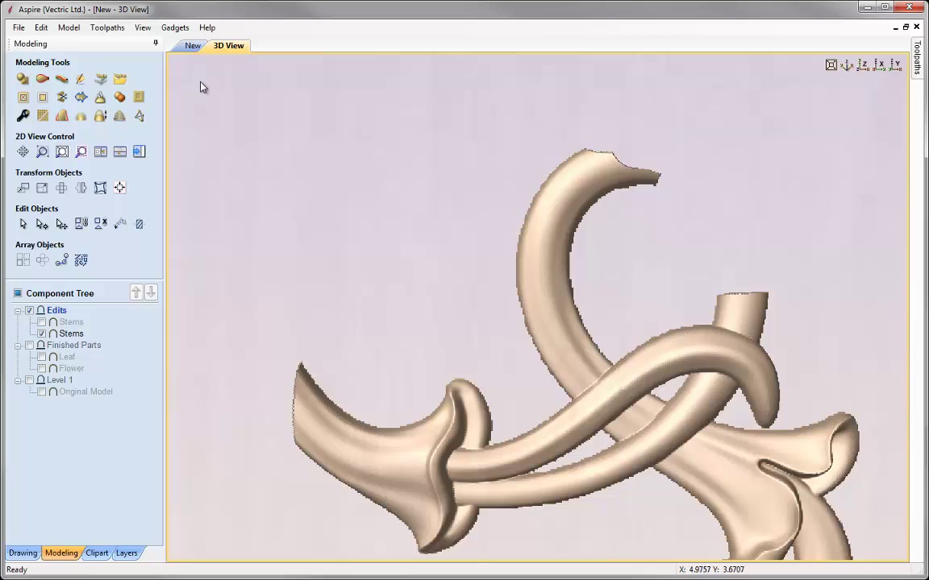
Step: Draw a closed smooth curve about 0.69 by 1.17 inches that extends the flared stem's cut end into a long curved tail
{"action": "left_click", "coordinate": [192, 46]}
{"action": "scroll", "coordinate": [482, 492], "scroll_direction": "up", "scroll_amount": 2}
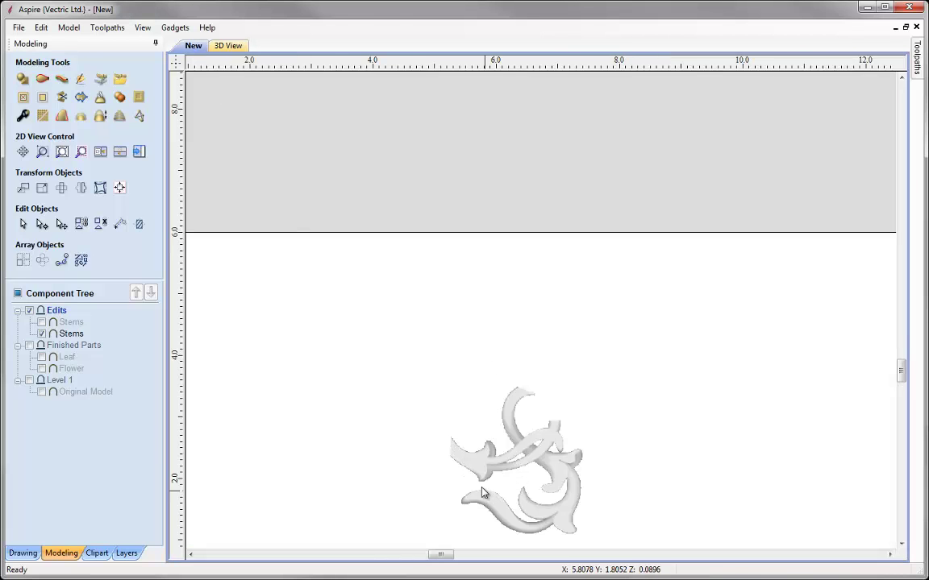
{"action": "scroll", "coordinate": [482, 492], "scroll_direction": "up", "scroll_amount": 4}
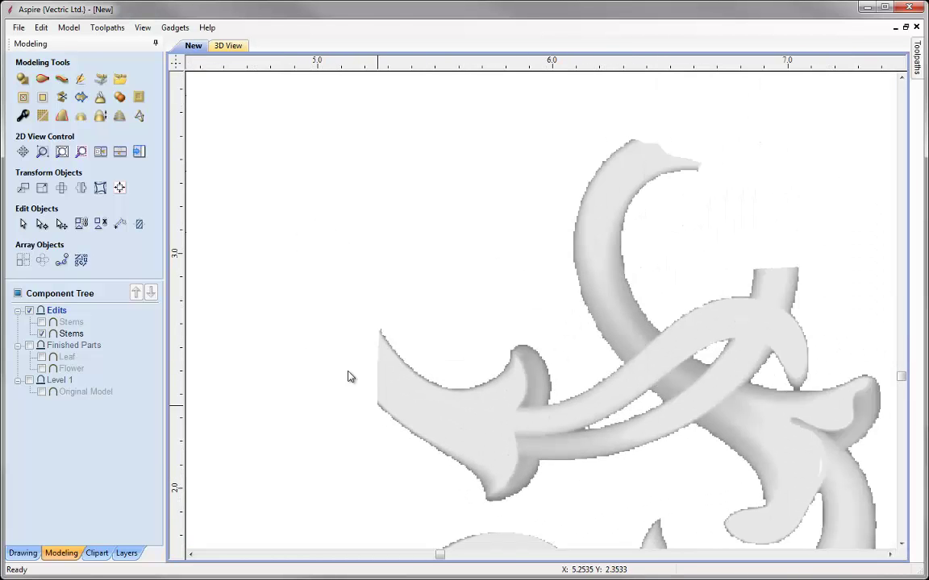
{"action": "left_click", "coordinate": [30, 551]}
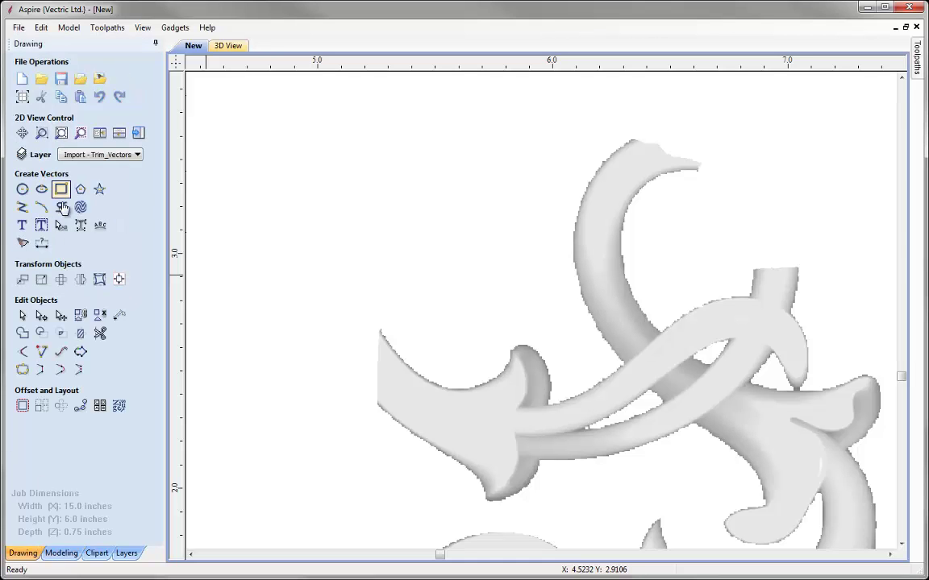
{"action": "left_click", "coordinate": [61, 207]}
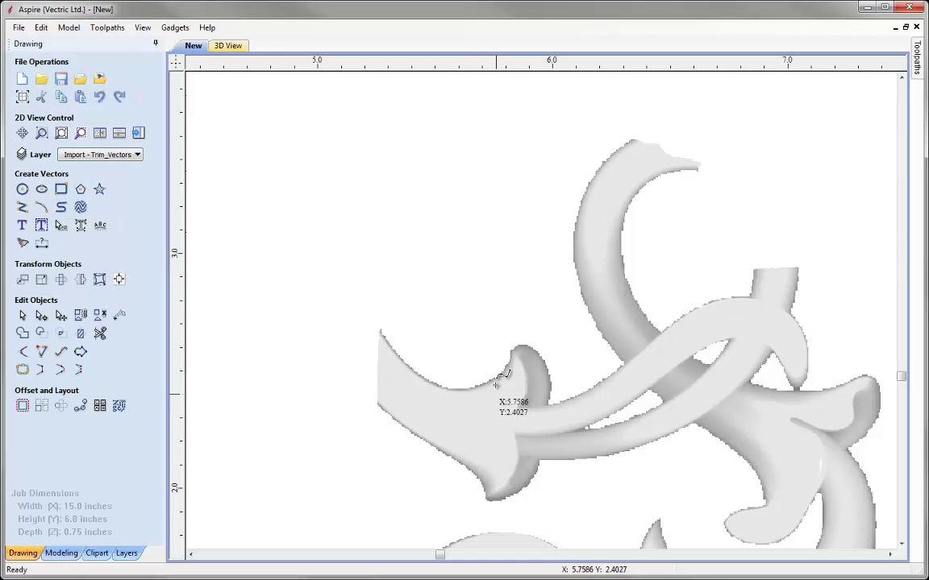
{"action": "left_click", "coordinate": [415, 371]}
{"action": "left_click", "coordinate": [382, 335]}
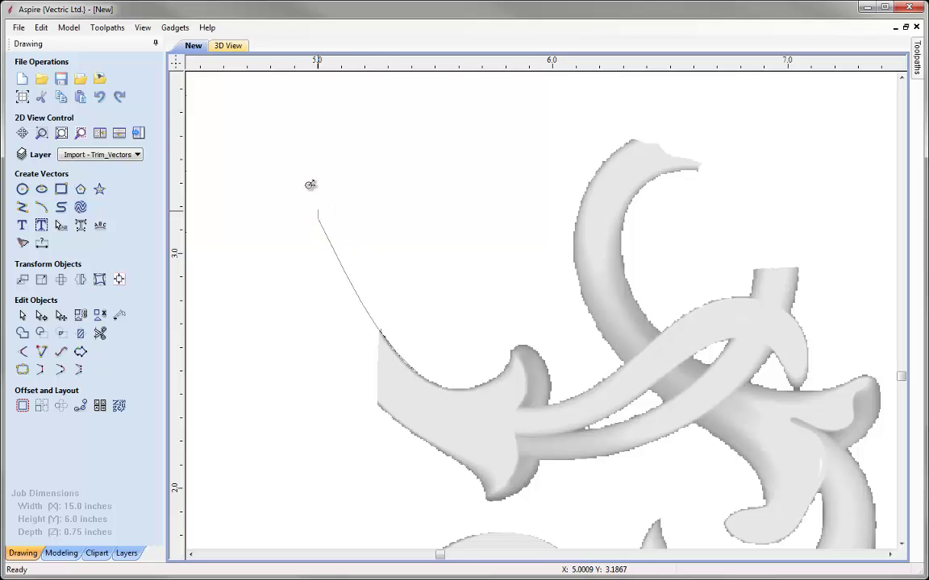
{"action": "left_click", "coordinate": [301, 151]}
{"action": "left_click", "coordinate": [282, 201]}
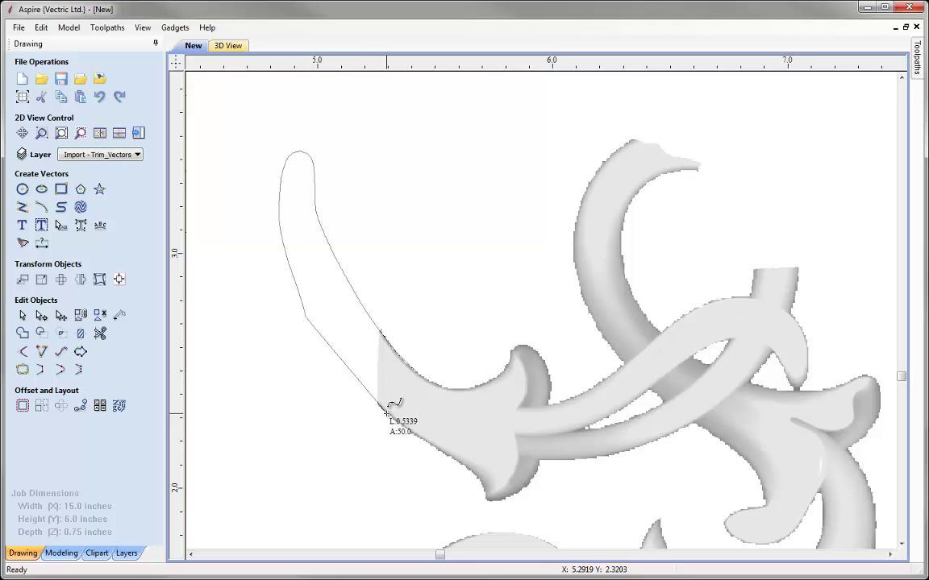
{"action": "left_click", "coordinate": [438, 420]}
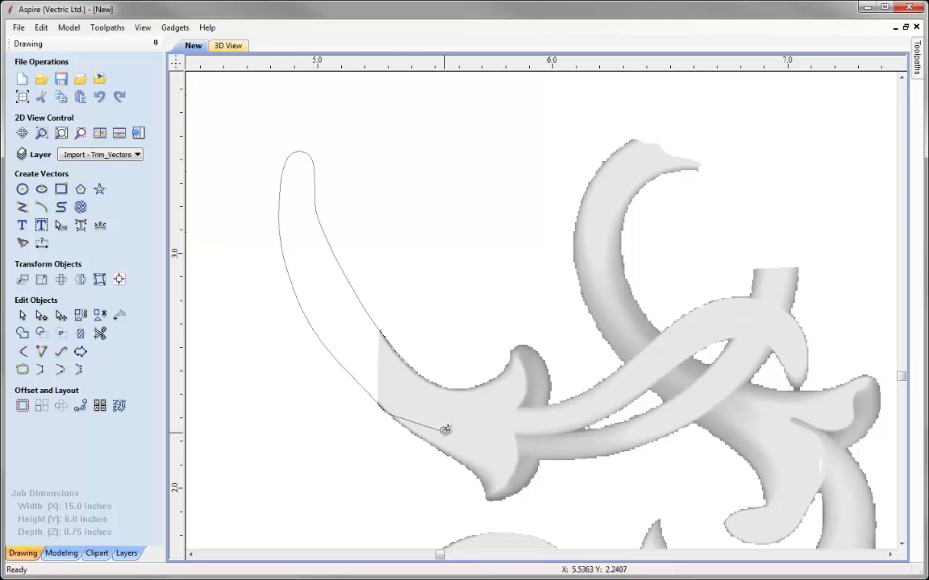
{"action": "left_click", "coordinate": [418, 371]}
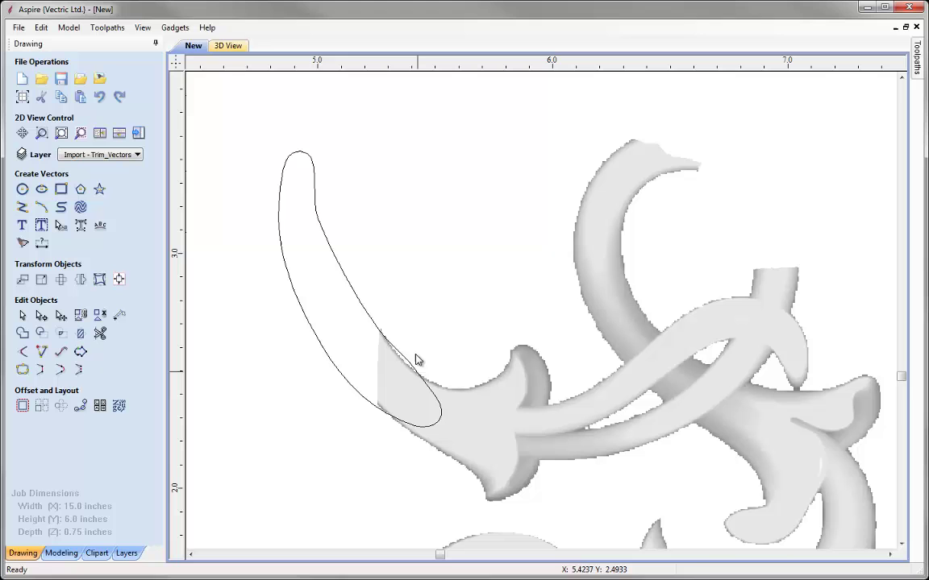
Step: Edit the nodes on the tail curve's inner side so it flows smoothly into the stem's upper edge at the cut end
{"action": "left_click", "coordinate": [368, 314]}
{"action": "key", "text": "n"}
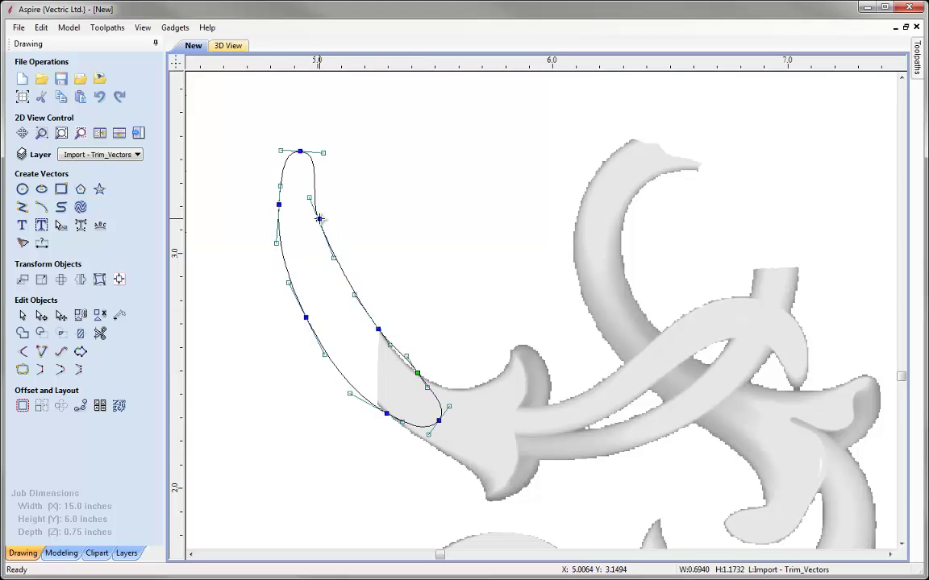
{"action": "key", "text": "d"}
{"action": "key", "text": "p"}
{"action": "left_click_drag", "start_coordinate": [324, 236], "coordinate": [314, 242]}
{"action": "scroll", "coordinate": [398, 358], "scroll_direction": "up", "scroll_amount": 4}
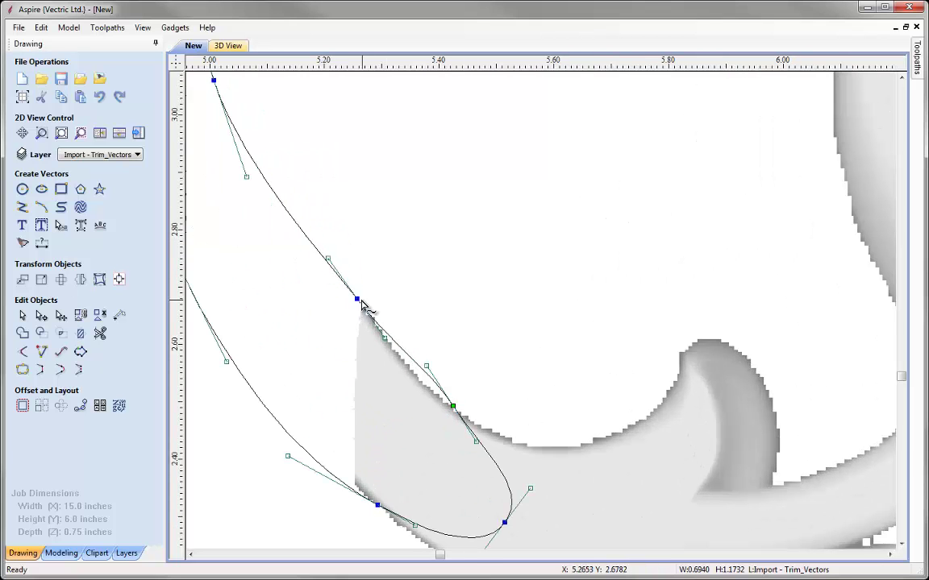
{"action": "left_click_drag", "start_coordinate": [427, 368], "coordinate": [407, 372]}
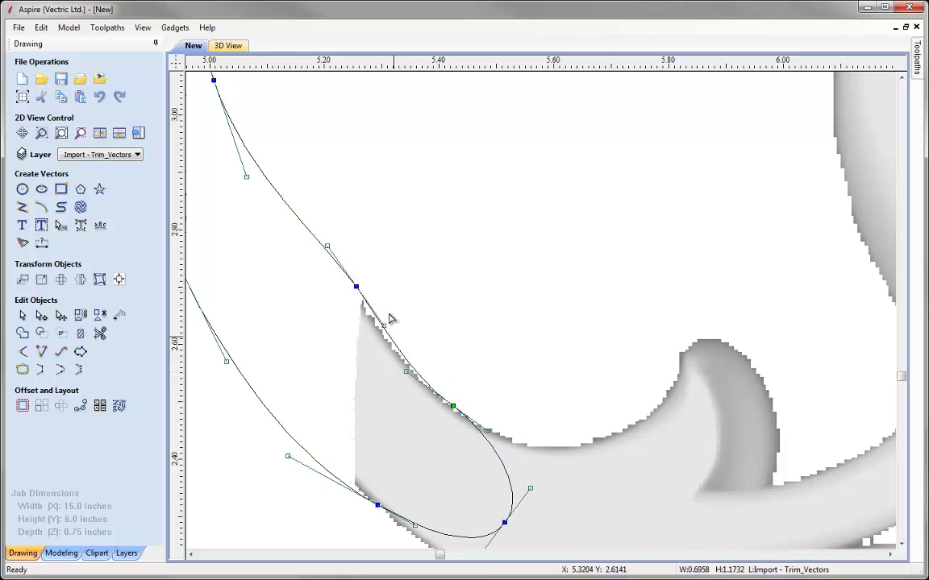
{"action": "left_click_drag", "start_coordinate": [356, 287], "coordinate": [349, 287]}
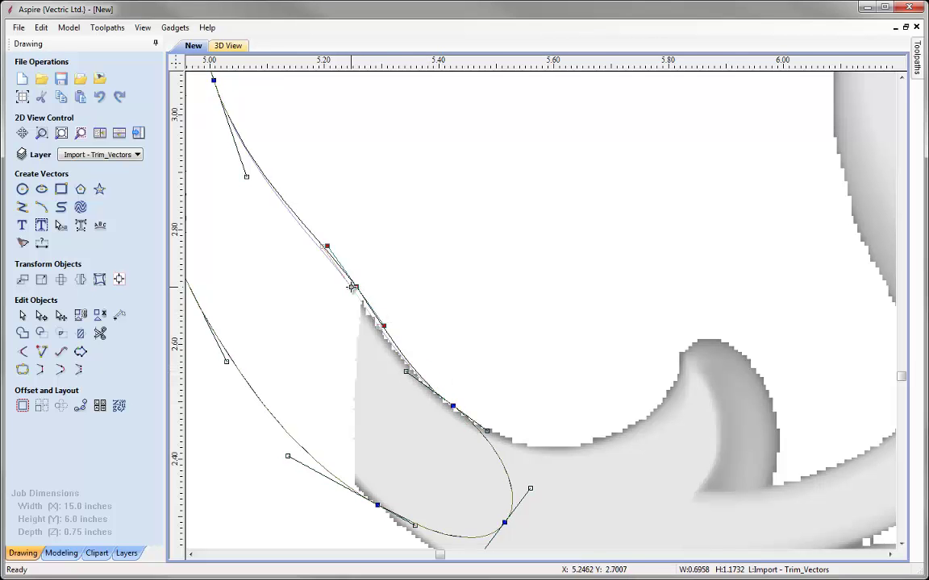
Step: Delete surplus nodes on both sides of the tail curve and adjust the remaining nodes and handles into a smooth taper
{"action": "scroll", "coordinate": [358, 336], "scroll_direction": "down", "scroll_amount": 5}
{"action": "scroll", "coordinate": [313, 267], "scroll_direction": "up", "scroll_amount": 2}
{"action": "left_click_drag", "start_coordinate": [311, 247], "coordinate": [320, 247]}
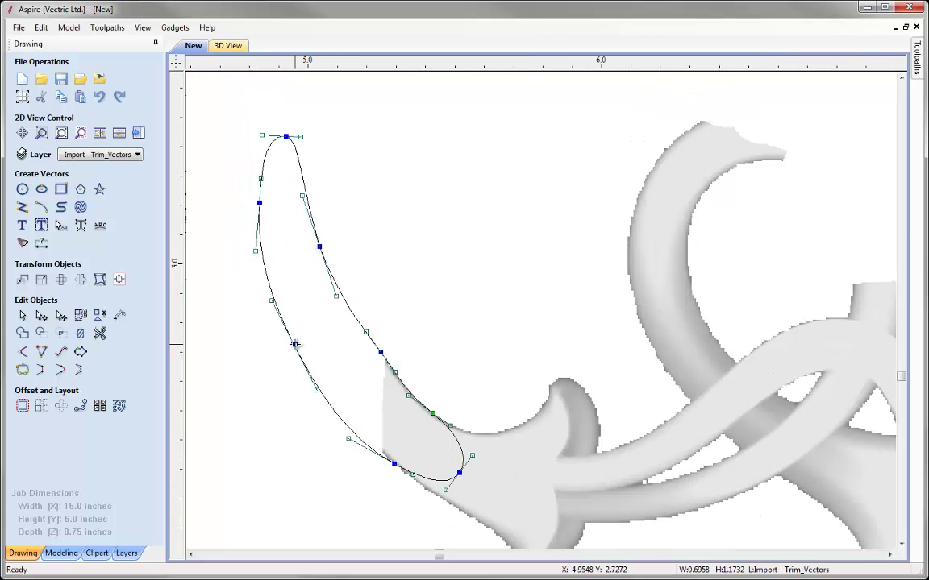
{"action": "key", "text": "d"}
{"action": "left_click_drag", "start_coordinate": [255, 252], "coordinate": [264, 292]}
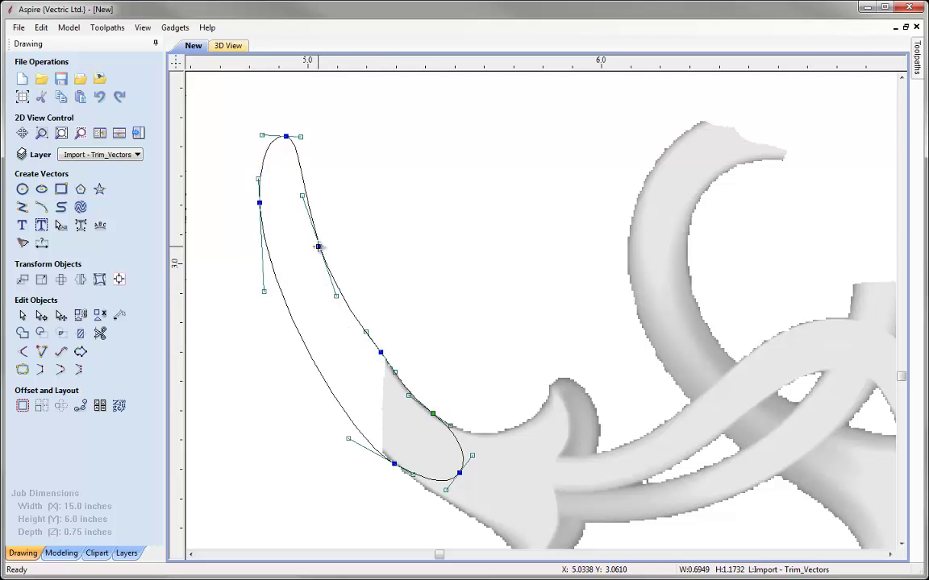
{"action": "key", "text": "d"}
{"action": "left_click_drag", "start_coordinate": [366, 332], "coordinate": [296, 213]}
{"action": "left_click_drag", "start_coordinate": [285, 136], "coordinate": [279, 137]}
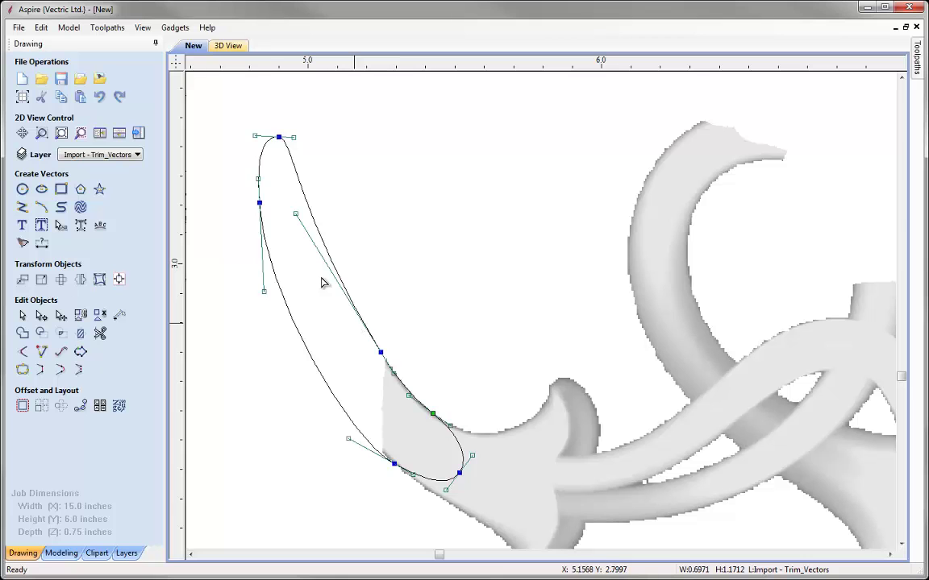
{"action": "left_click_drag", "start_coordinate": [264, 292], "coordinate": [272, 314]}
{"action": "left_click", "coordinate": [299, 302]}
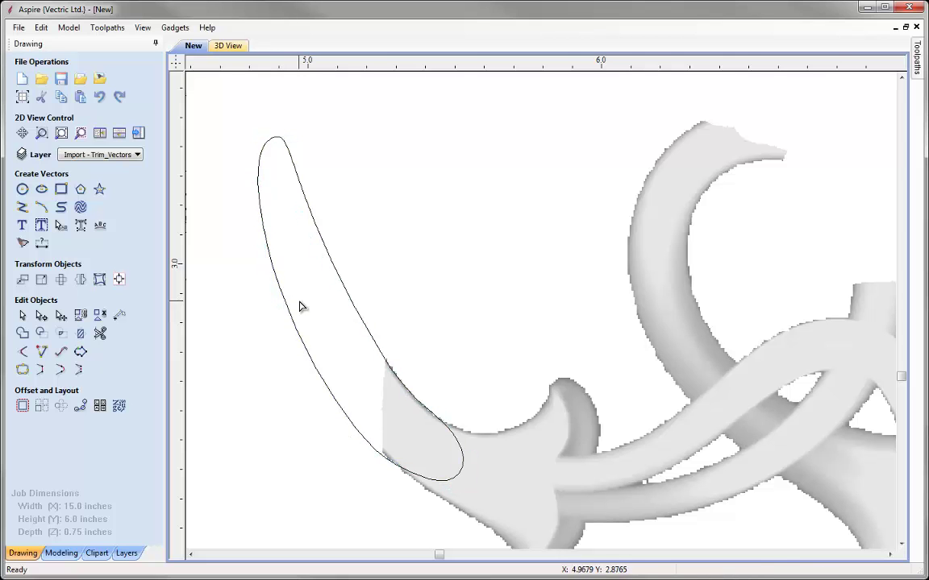
{"action": "key", "text": "F6"}
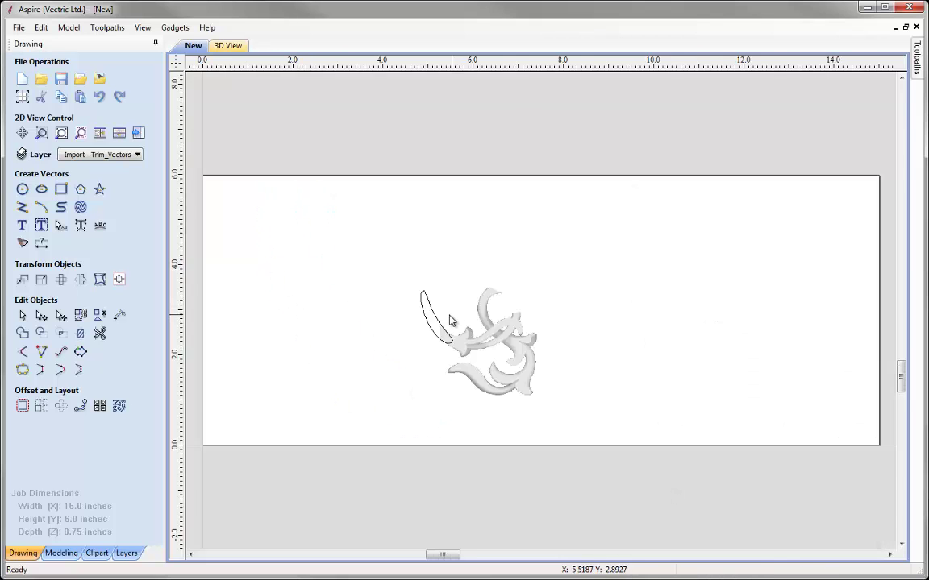
Step: Move the tail curve's outer-side node slightly outward and shift its tip node toward the inner side
{"action": "scroll", "coordinate": [451, 321], "scroll_direction": "up", "scroll_amount": 3}
{"action": "scroll", "coordinate": [442, 348], "scroll_direction": "up", "scroll_amount": 1}
{"action": "scroll", "coordinate": [441, 352], "scroll_direction": "up", "scroll_amount": 1}
{"action": "scroll", "coordinate": [435, 347], "scroll_direction": "up", "scroll_amount": 1}
{"action": "scroll", "coordinate": [388, 316], "scroll_direction": "down", "scroll_amount": 1}
{"action": "left_click", "coordinate": [386, 318]}
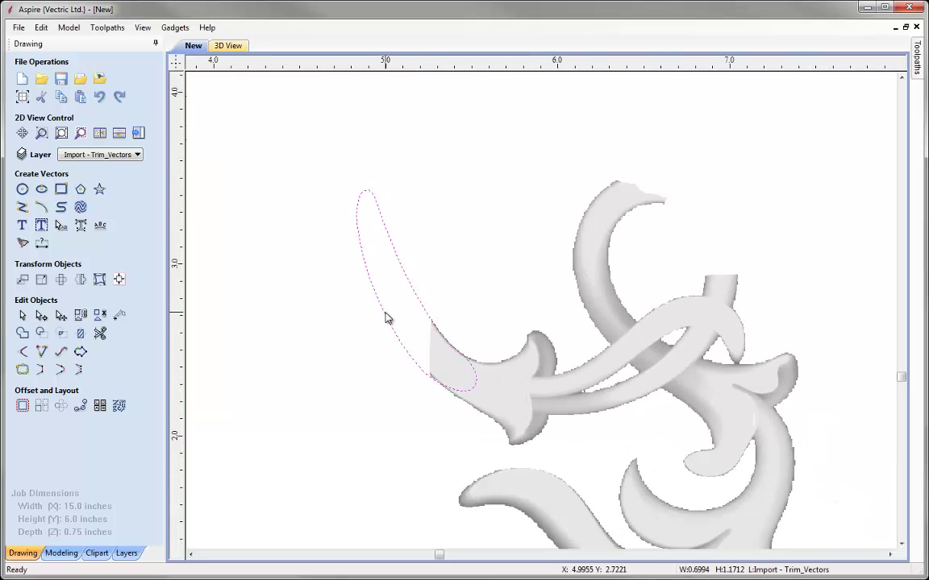
{"action": "key", "text": "n"}
{"action": "left_click_drag", "start_coordinate": [365, 293], "coordinate": [357, 297]}
{"action": "left_click_drag", "start_coordinate": [368, 189], "coordinate": [372, 189]}
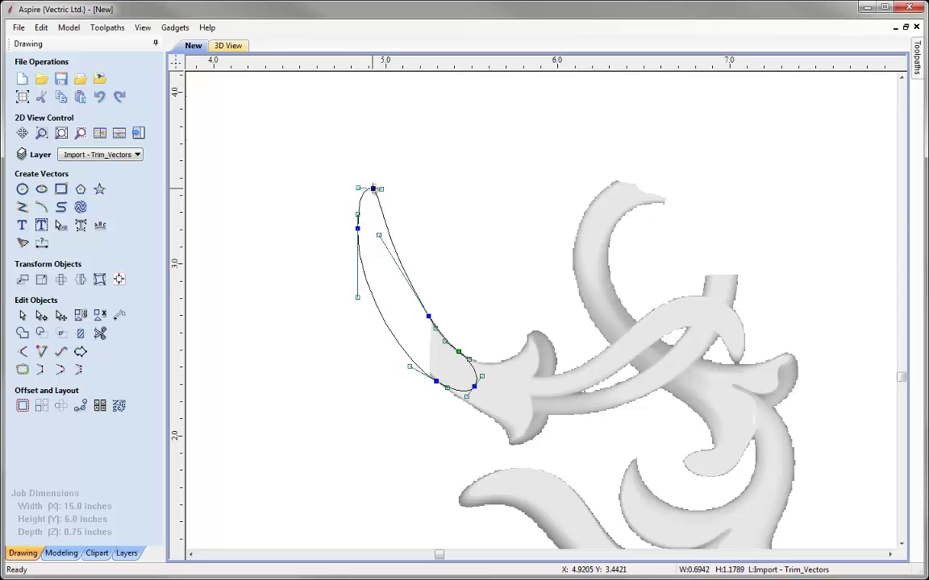
Step: Insert a node midway along the tail curve's inner side, and move the node beside the cut end to refine the transition
{"action": "key", "text": "p"}
{"action": "left_click_drag", "start_coordinate": [400, 260], "coordinate": [394, 258]}
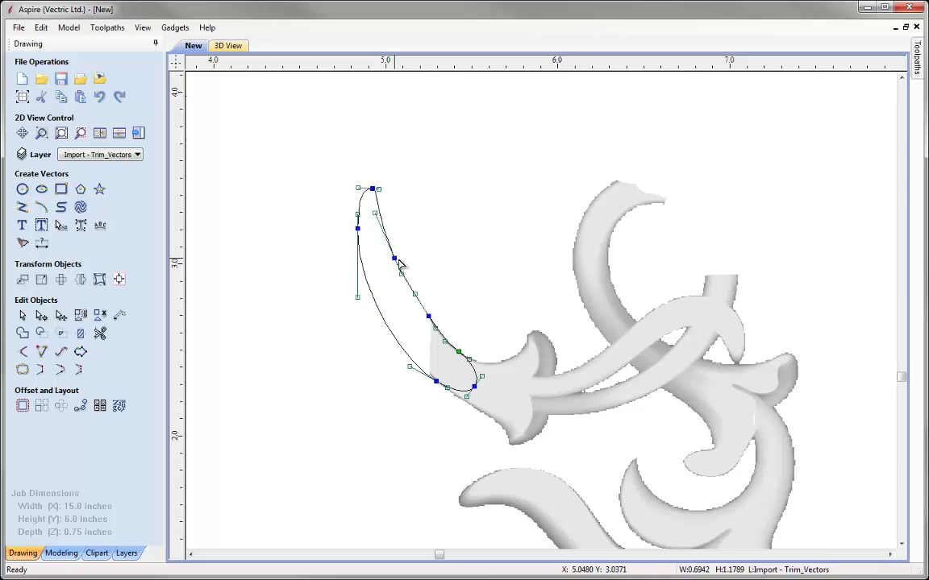
{"action": "left_click", "coordinate": [442, 302]}
{"action": "left_click", "coordinate": [422, 320]}
{"action": "scroll", "coordinate": [422, 321], "scroll_direction": "up", "scroll_amount": 4}
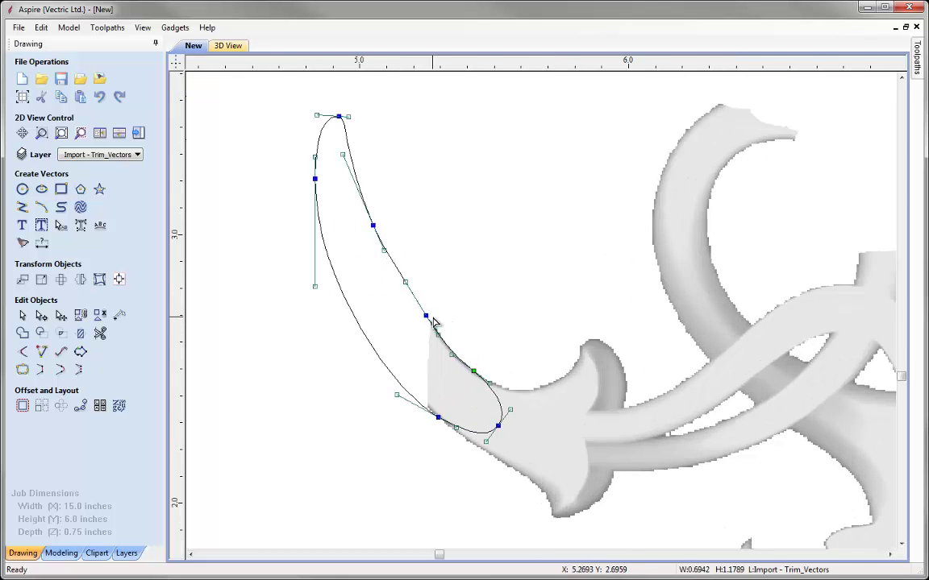
{"action": "left_click_drag", "start_coordinate": [421, 313], "coordinate": [417, 310]}
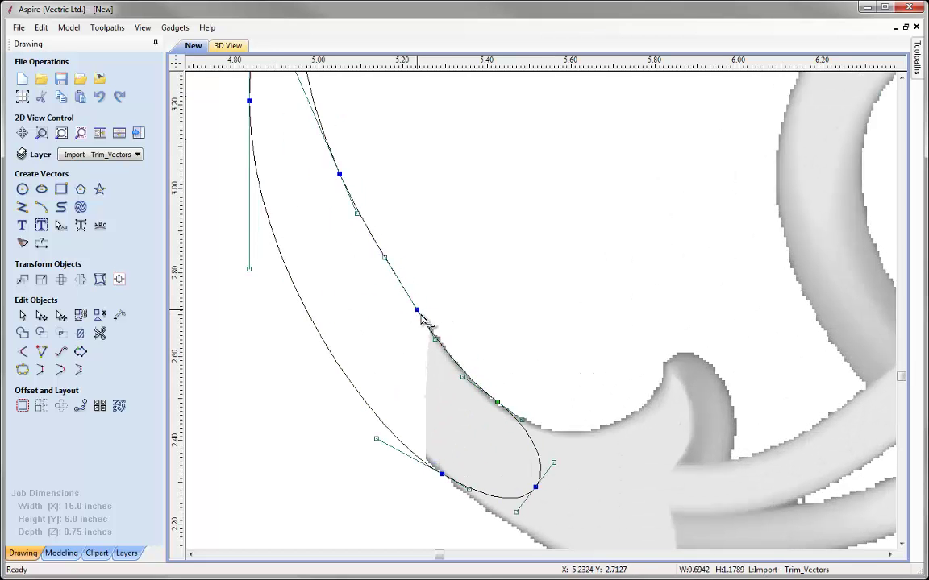
{"action": "scroll", "coordinate": [347, 199], "scroll_direction": "down", "scroll_amount": 6}
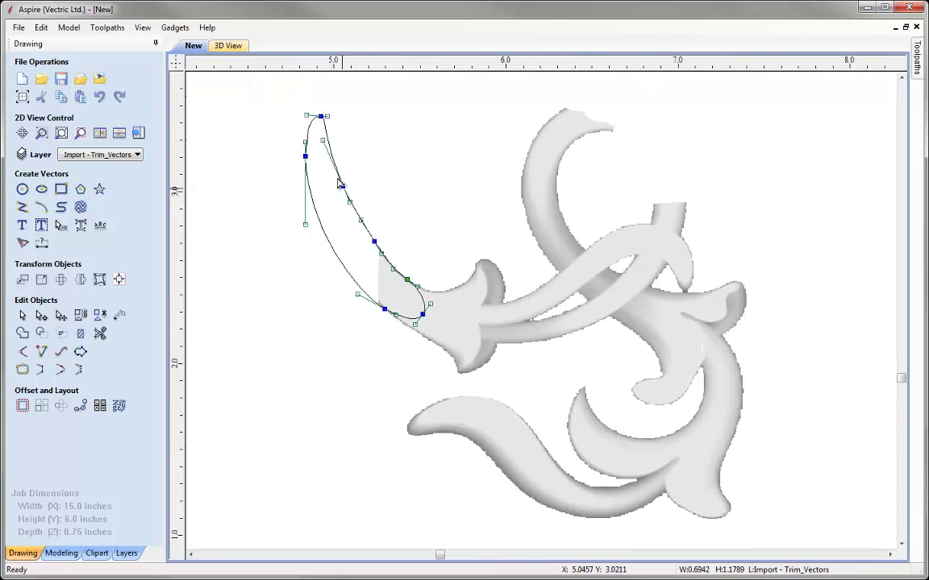
Step: Reposition the added inner-side node and its handle near the tip, and delete that node from the tail curve
{"action": "scroll", "coordinate": [356, 207], "scroll_direction": "up", "scroll_amount": 5}
{"action": "left_click_drag", "start_coordinate": [349, 195], "coordinate": [342, 170]}
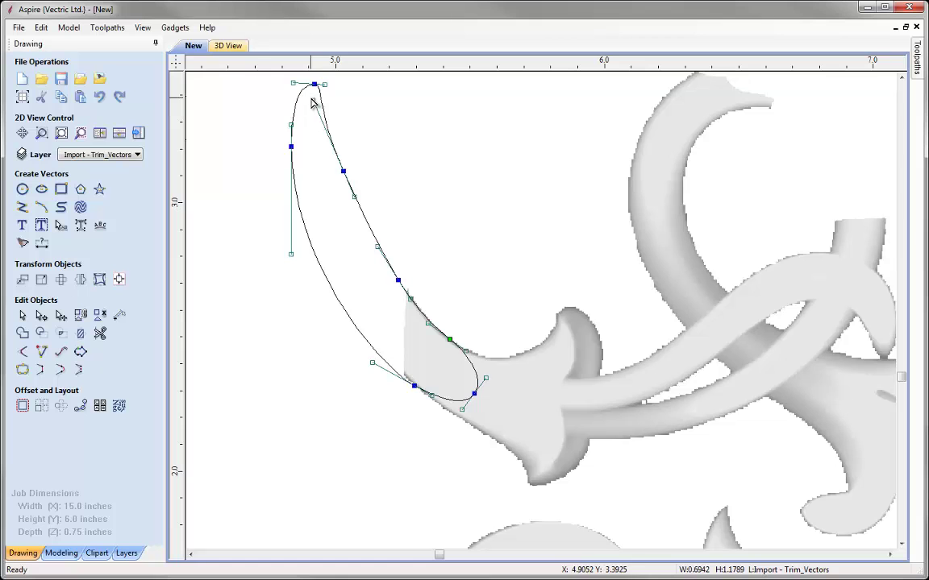
{"action": "left_click_drag", "start_coordinate": [315, 100], "coordinate": [323, 126]}
{"action": "left_click_drag", "start_coordinate": [353, 197], "coordinate": [334, 164]}
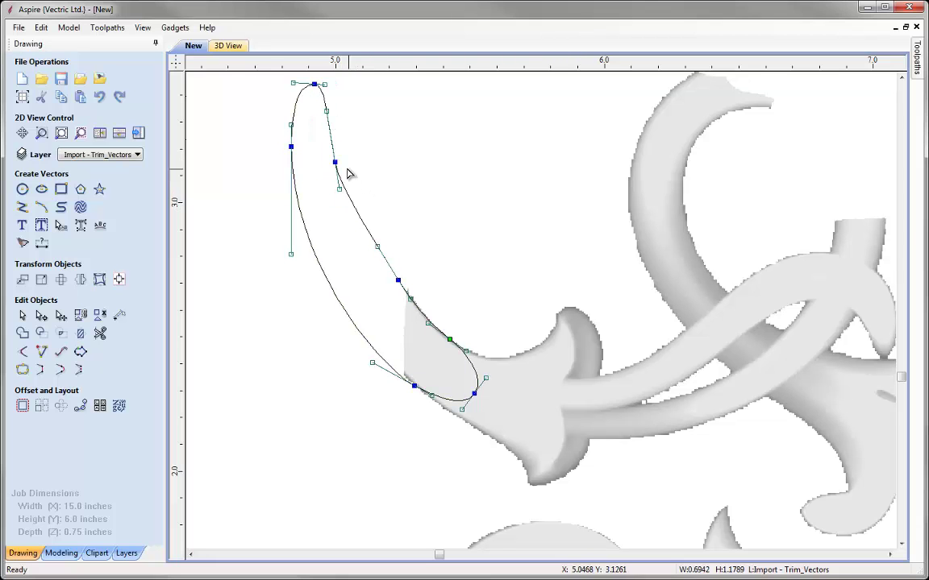
{"action": "key", "text": "d"}
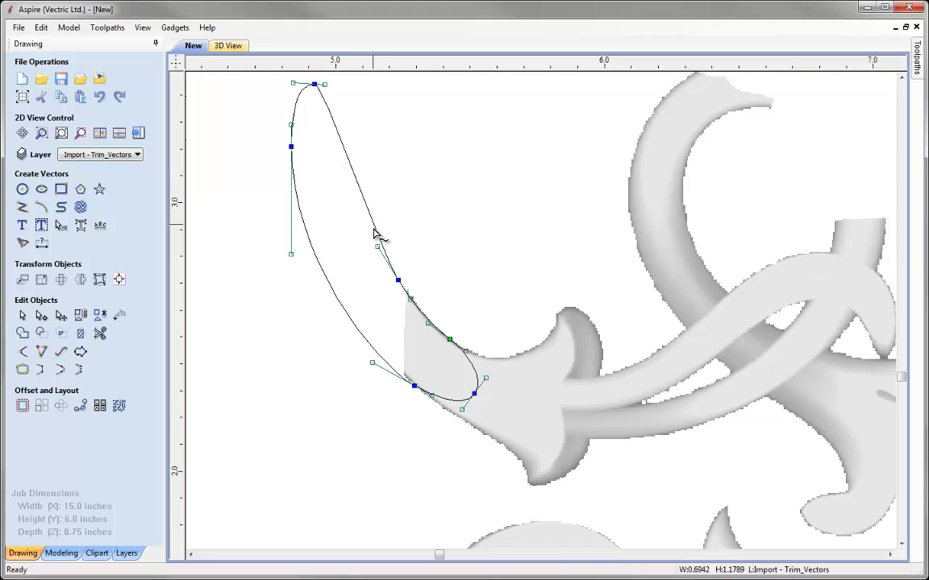
Step: Bow the tail curve's inner span into a smooth arc and extend its tip, making the outline about 1.21 inches tall
{"action": "key", "text": "Escape"}
{"action": "left_click", "coordinate": [321, 101]}
{"action": "left_click_drag", "start_coordinate": [326, 128], "coordinate": [336, 174]}
{"action": "key", "text": "Escape"}
{"action": "left_click", "coordinate": [301, 114]}
{"action": "left_click_drag", "start_coordinate": [300, 114], "coordinate": [308, 76]}
{"action": "left_click", "coordinate": [395, 176]}
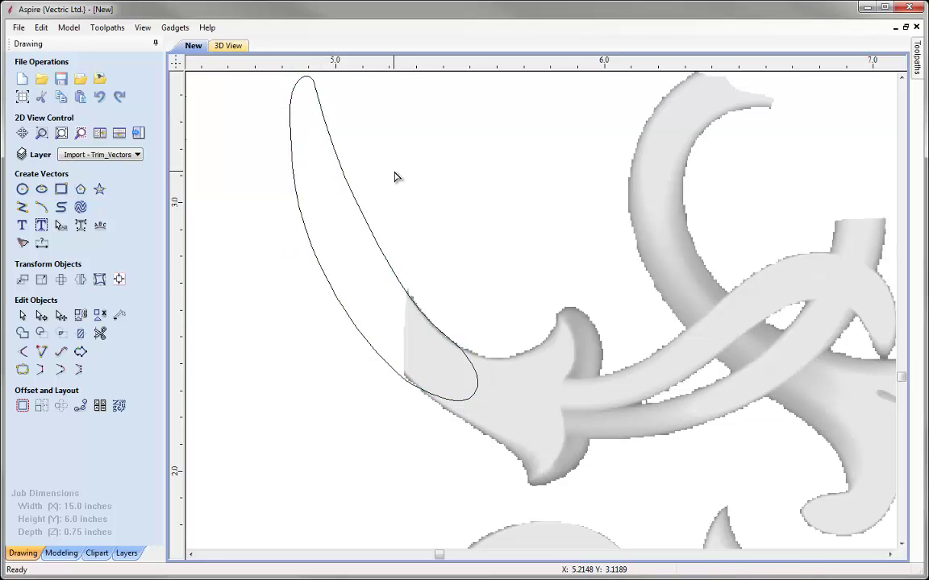
Step: Create a merged dome shape named End from the tail vector, with an 88.2° angle, zero base height and exact height of 0.1 inches
{"action": "key", "text": "F3"}
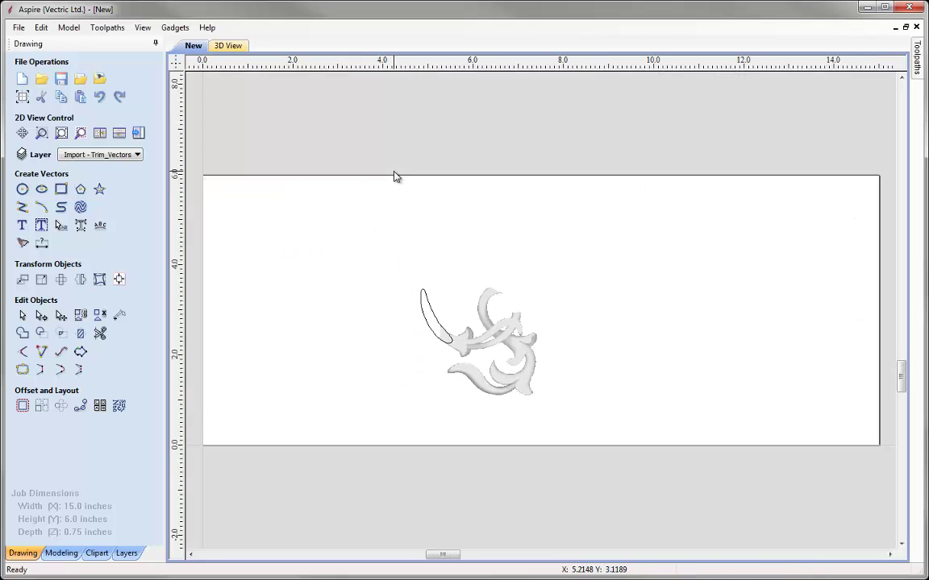
{"action": "scroll", "coordinate": [420, 317], "scroll_direction": "up", "scroll_amount": 5}
{"action": "left_click", "coordinate": [409, 297]}
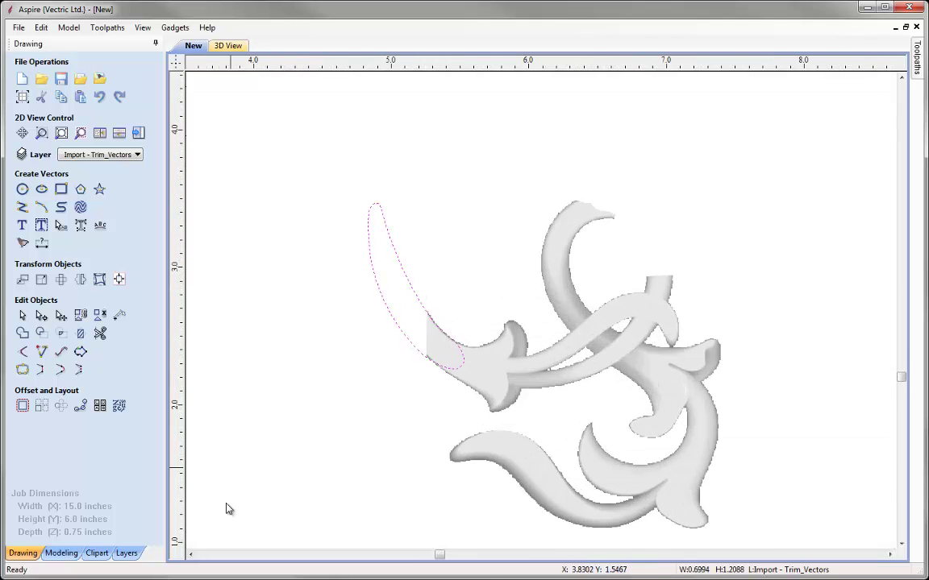
{"action": "left_click", "coordinate": [75, 554]}
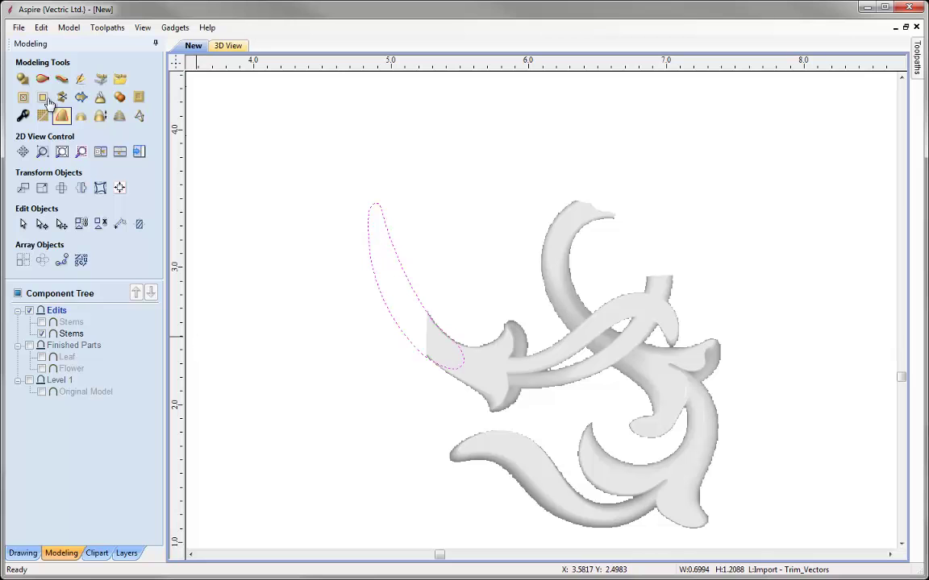
{"action": "key", "text": "F3"}
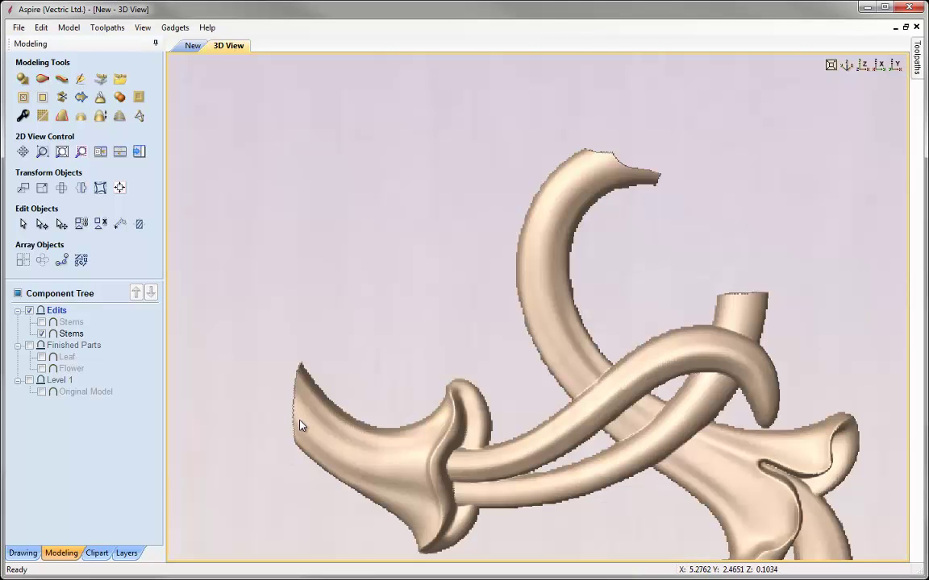
{"action": "left_click", "coordinate": [22, 79]}
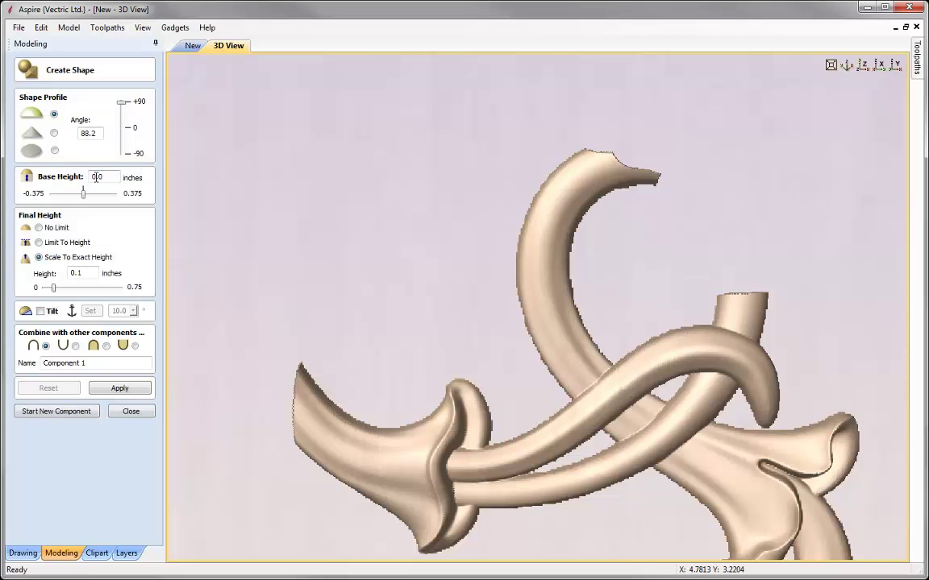
{"action": "left_click", "coordinate": [106, 346]}
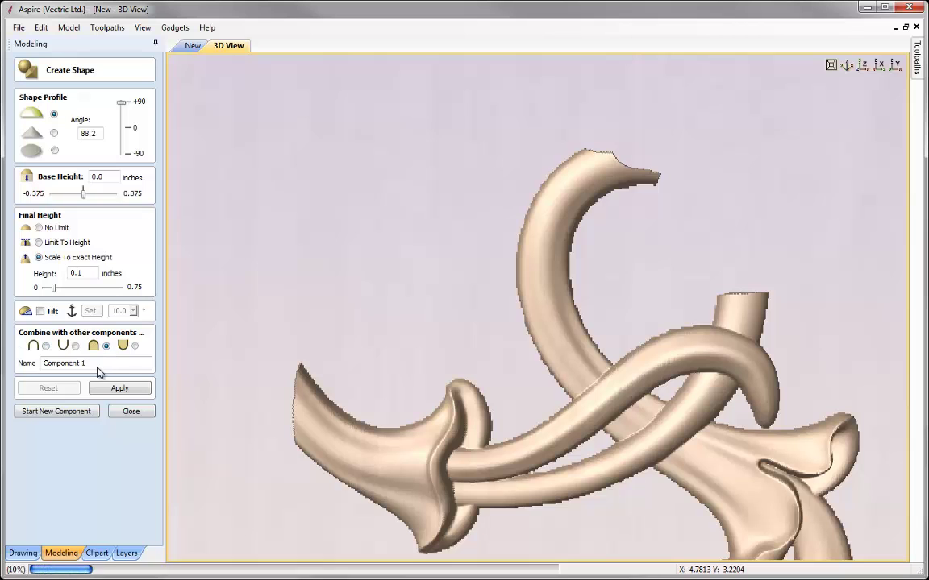
{"action": "left_click_drag", "start_coordinate": [95, 364], "coordinate": [22, 368]}
{"action": "type", "text": "End"}
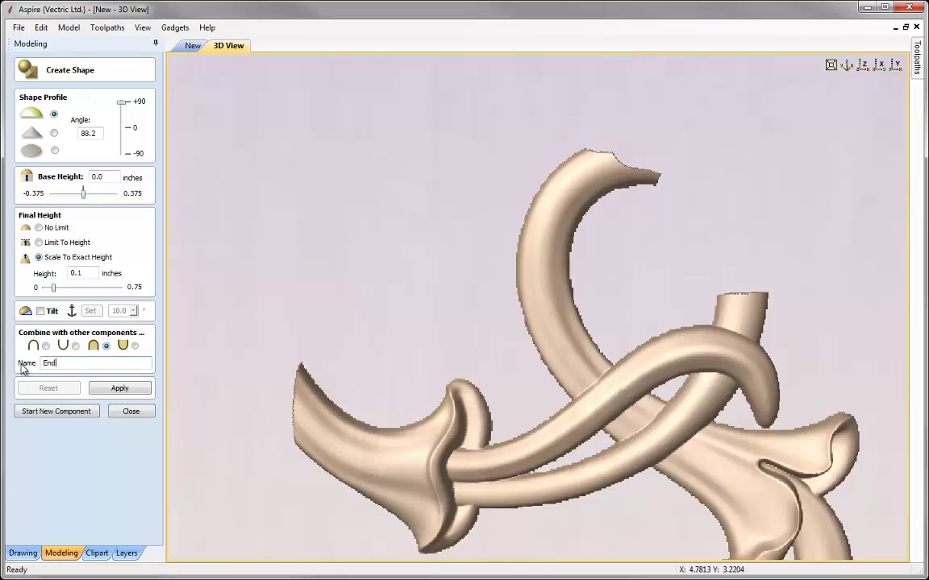
{"action": "left_click", "coordinate": [115, 389]}
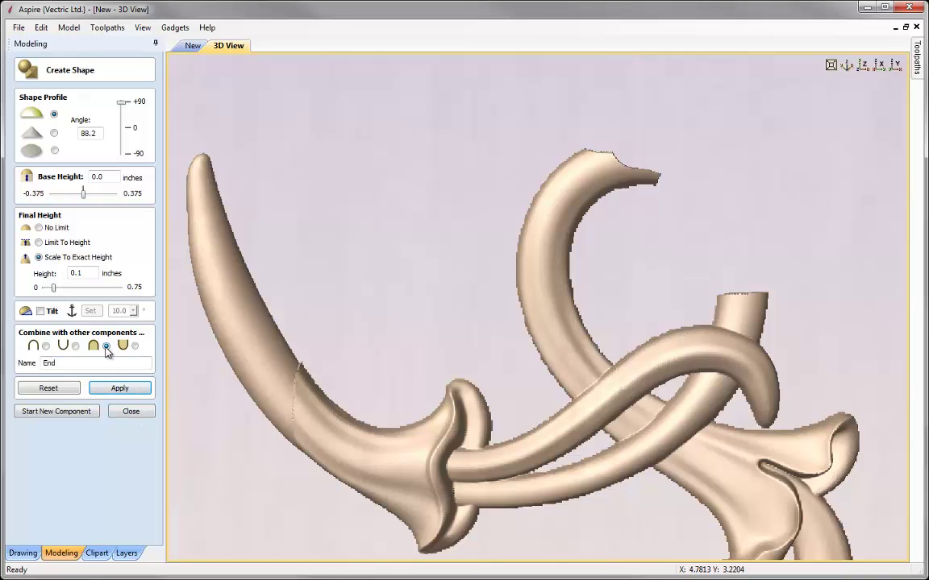
{"action": "left_click", "coordinate": [867, 66]}
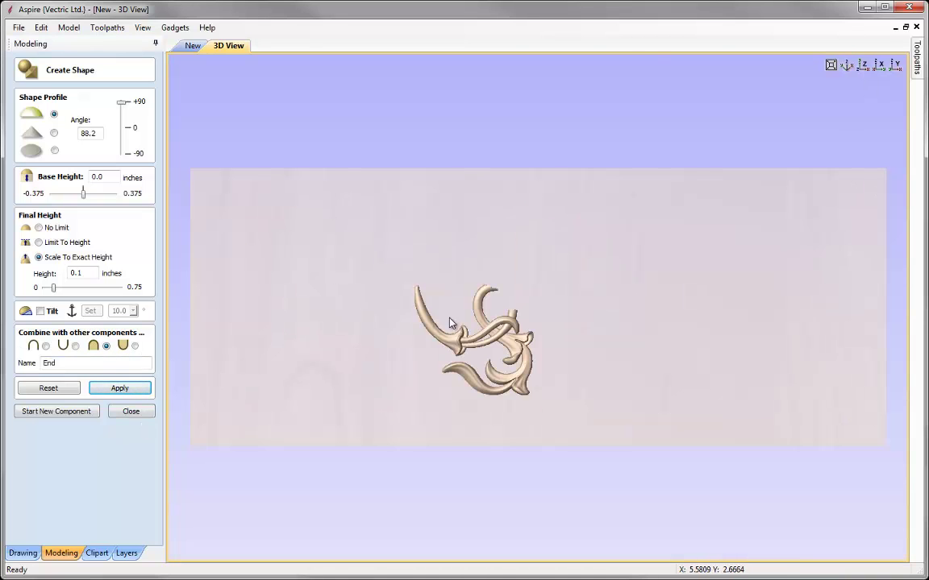
{"action": "scroll", "coordinate": [449, 319], "scroll_direction": "up", "scroll_amount": 5}
{"action": "middle_click_drag", "start_coordinate": [434, 259], "coordinate": [597, 275]}
{"action": "scroll", "coordinate": [599, 280], "scroll_direction": "up", "scroll_amount": 2}
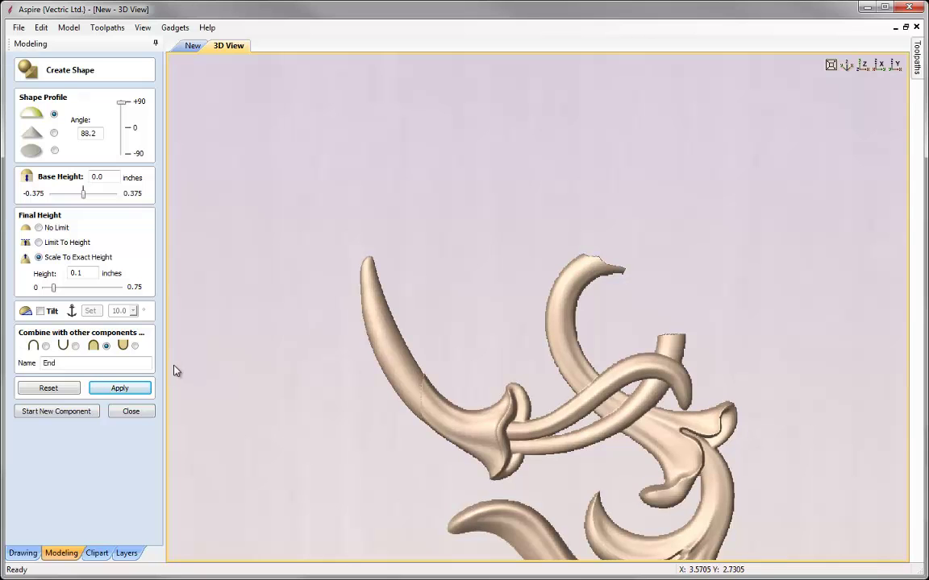
{"action": "left_click", "coordinate": [121, 412]}
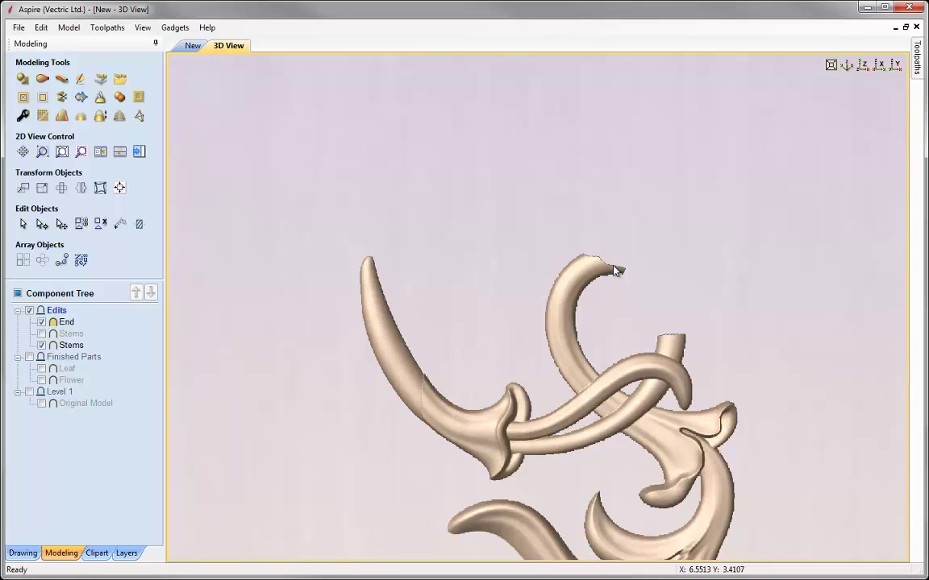
Step: Draw an open smooth curve about 0.8 by 0.7 inches from the hooked stem's outer edge to the short stem's outer edge
{"action": "left_click_drag", "start_coordinate": [614, 270], "coordinate": [597, 267]}
{"action": "left_click", "coordinate": [193, 45]}
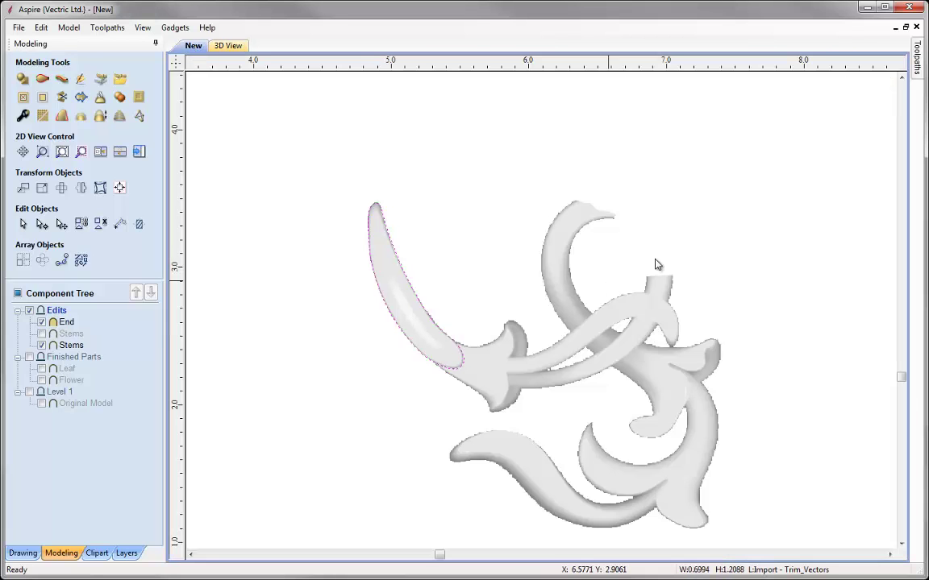
{"action": "scroll", "coordinate": [708, 219], "scroll_direction": "up", "scroll_amount": 2}
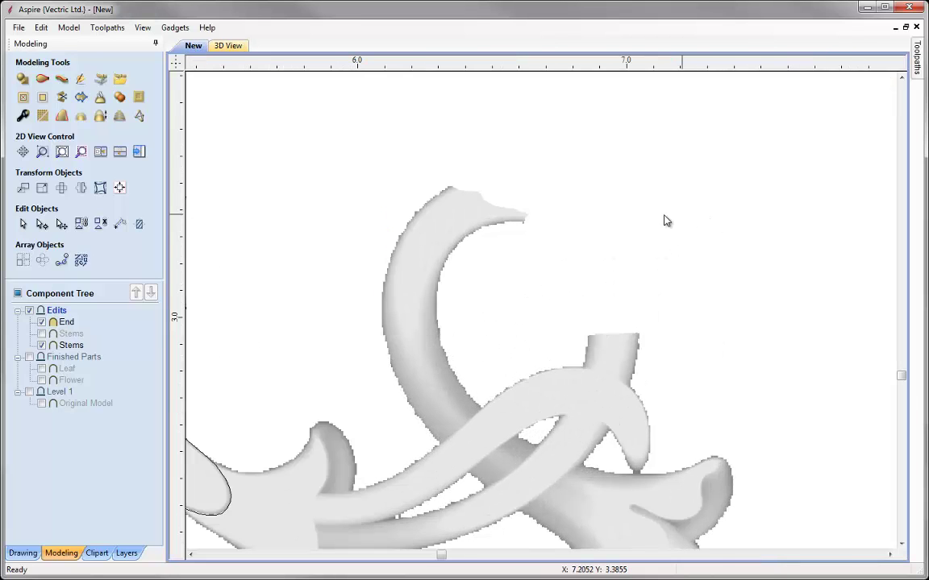
{"action": "scroll", "coordinate": [647, 215], "scroll_direction": "up", "scroll_amount": 1}
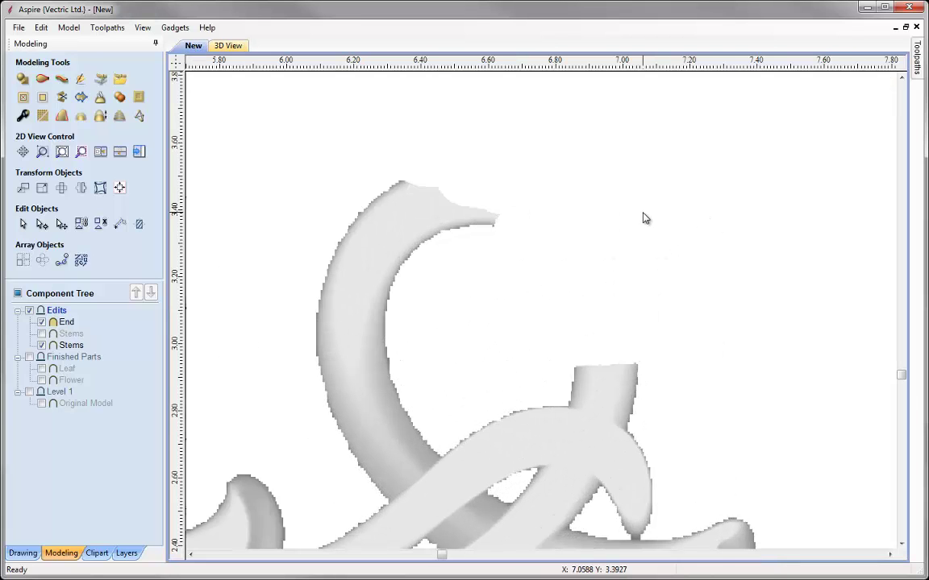
{"action": "left_click", "coordinate": [23, 553]}
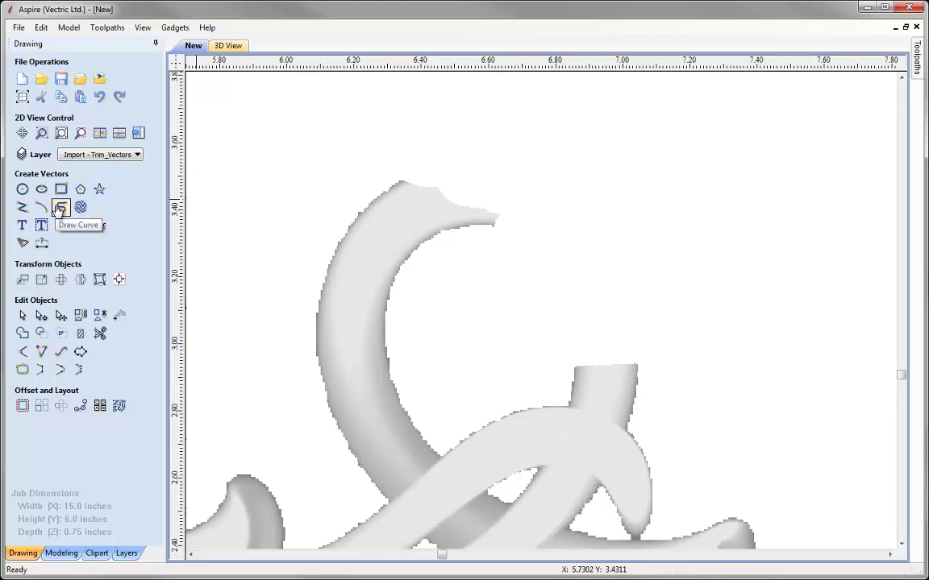
{"action": "left_click", "coordinate": [371, 204]}
{"action": "left_click", "coordinate": [605, 195]}
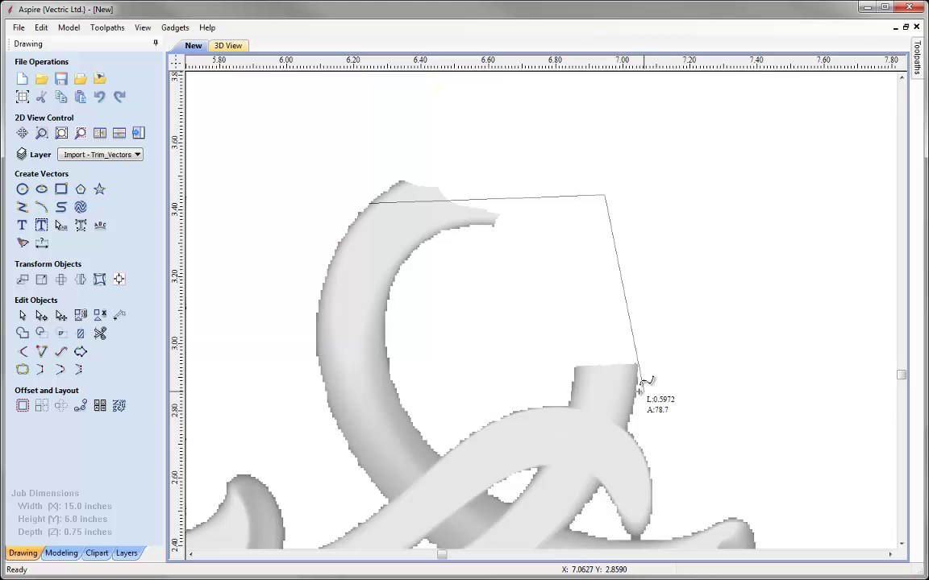
{"action": "left_click", "coordinate": [636, 393]}
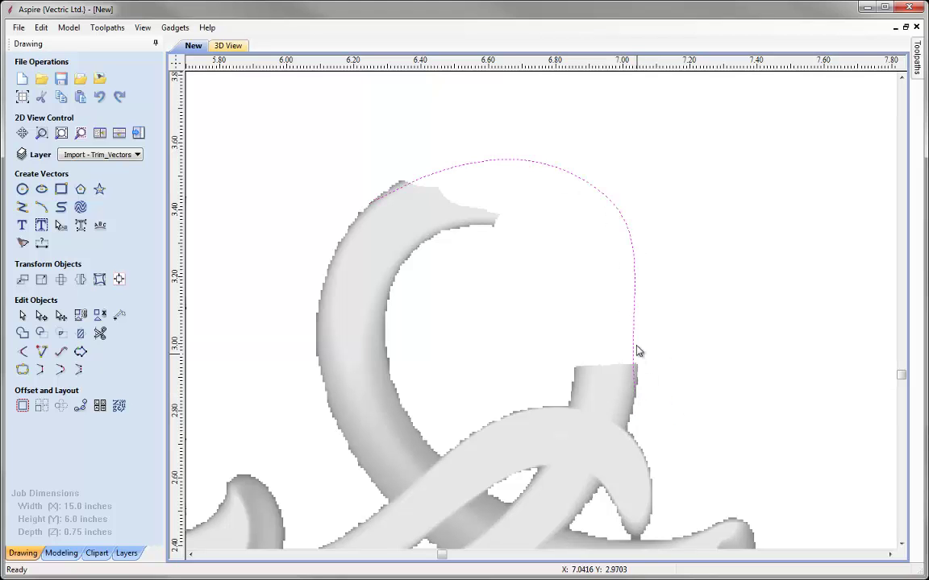
Step: Adjust the outer curve's handles so it follows both stem edges in a rounder arch about 0.73 inches tall
{"action": "double_click", "coordinate": [633, 346]}
{"action": "left_click_drag", "start_coordinate": [624, 327], "coordinate": [644, 327]}
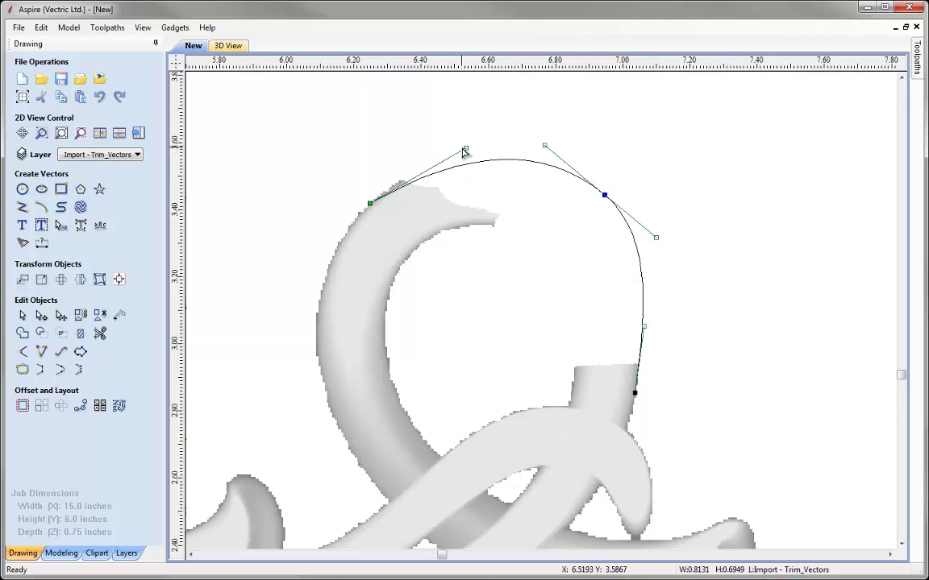
{"action": "left_click_drag", "start_coordinate": [465, 148], "coordinate": [448, 125]}
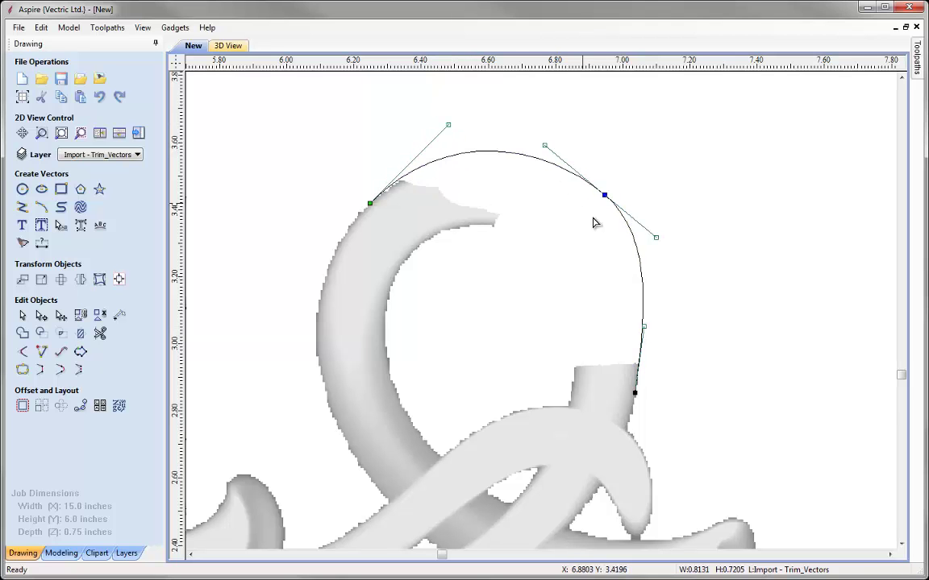
{"action": "left_click_drag", "start_coordinate": [653, 238], "coordinate": [653, 255]}
{"action": "left_click", "coordinate": [628, 278]}
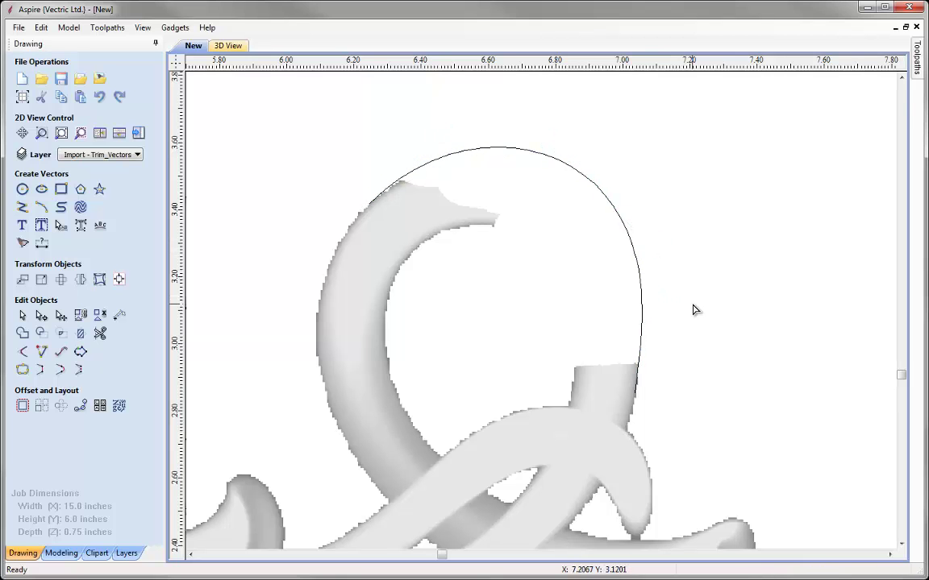
Step: Make a scaled-down copy of the outer curve, about 0.56 by 0.51 inches, and place it along the stems' inner edges
{"action": "left_click", "coordinate": [639, 265]}
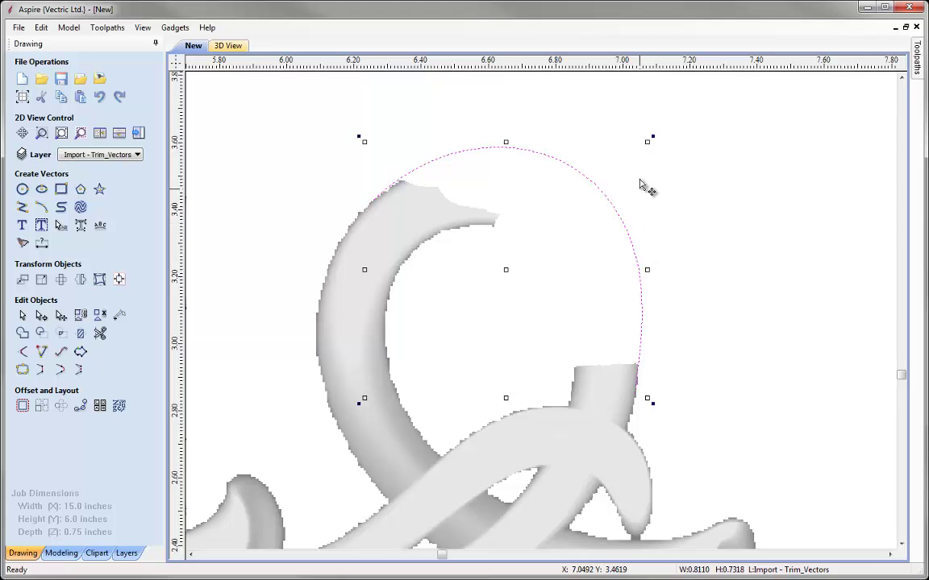
{"action": "left_click_drag", "start_coordinate": [649, 143], "coordinate": [573, 217]}
{"action": "left_click_drag", "start_coordinate": [544, 270], "coordinate": [561, 271]}
Step: Move the inner curve's start node along the hooked stem's inner edge and shorten its handle to match that edge
{"action": "double_click", "coordinate": [572, 275]}
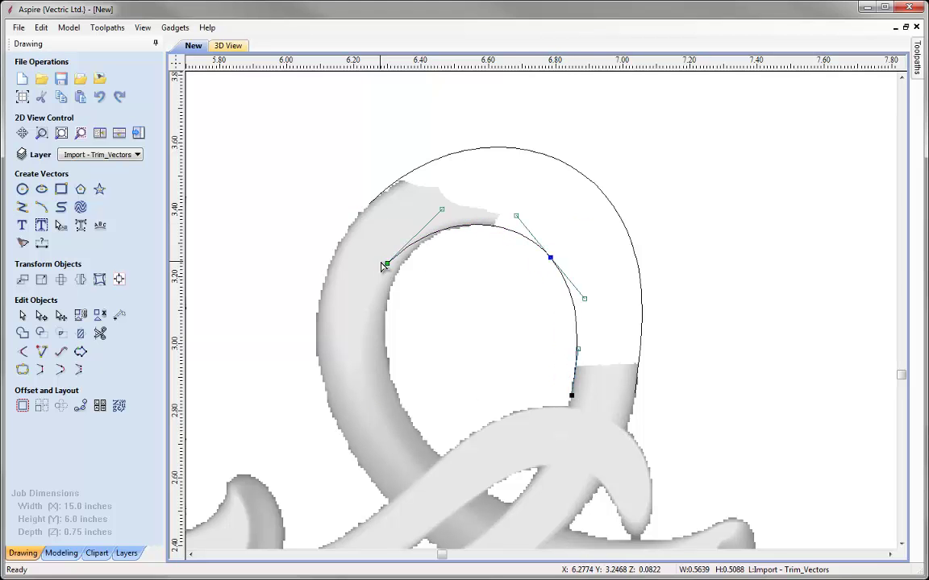
{"action": "left_click_drag", "start_coordinate": [388, 264], "coordinate": [414, 251]}
{"action": "left_click_drag", "start_coordinate": [469, 197], "coordinate": [455, 213]}
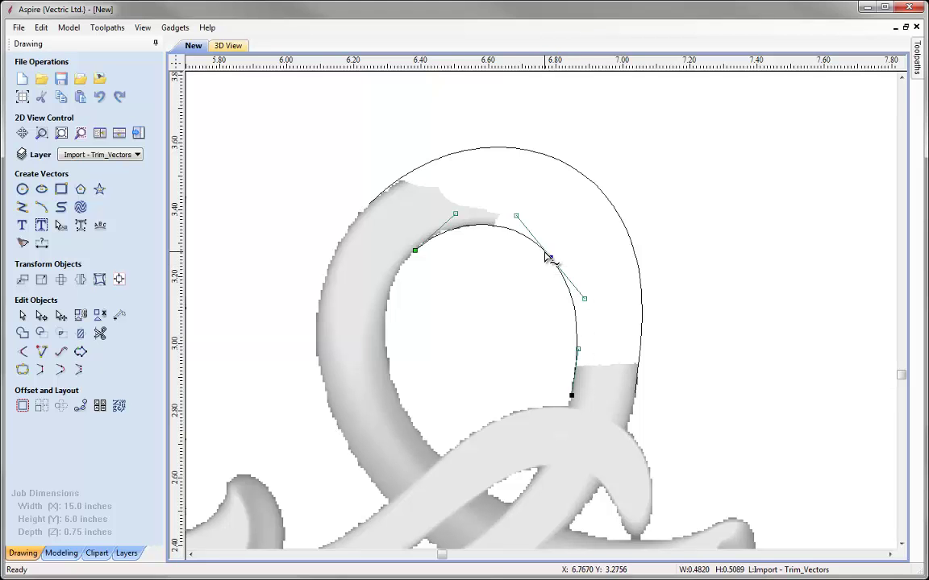
{"action": "left_click_drag", "start_coordinate": [456, 213], "coordinate": [443, 216]}
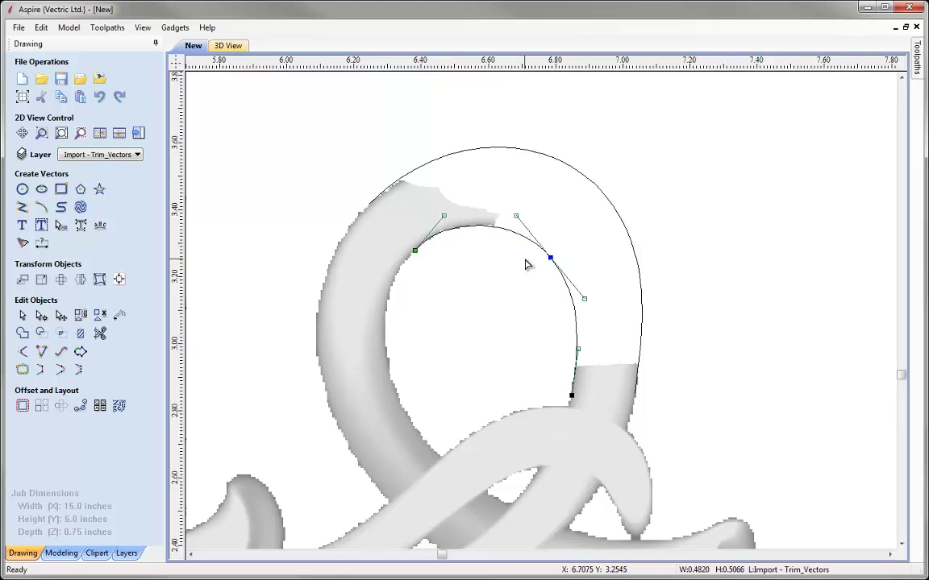
Step: Lower the outer curve's arch to about 0.71 inches tall by adjusting its start handle and middle node
{"action": "left_click", "coordinate": [556, 161]}
{"action": "left_click_drag", "start_coordinate": [446, 130], "coordinate": [439, 140]}
{"action": "left_click_drag", "start_coordinate": [605, 194], "coordinate": [599, 198]}
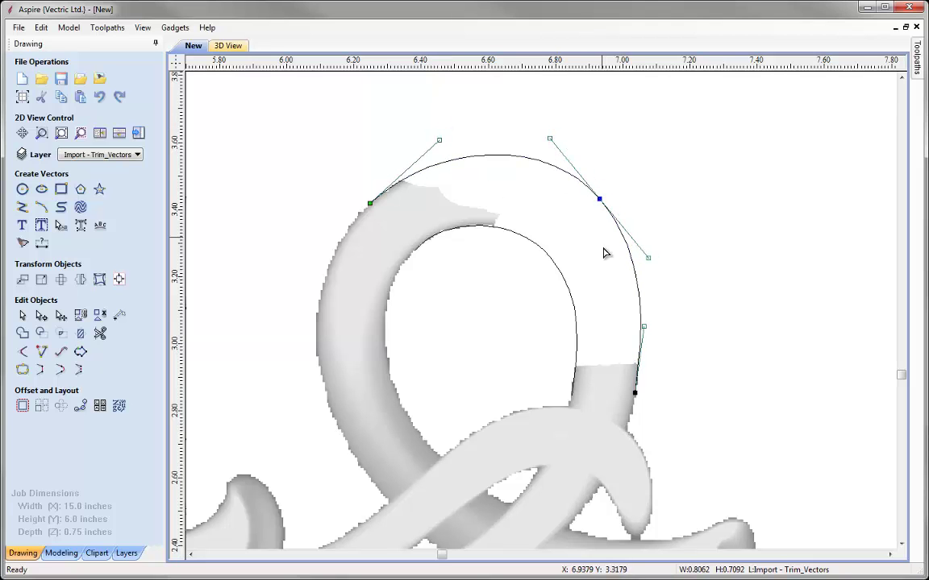
Step: Lower the outer curve's arch to about 0.70 inches tall by shifting its middle node slightly down
{"action": "left_click", "coordinate": [614, 202]}
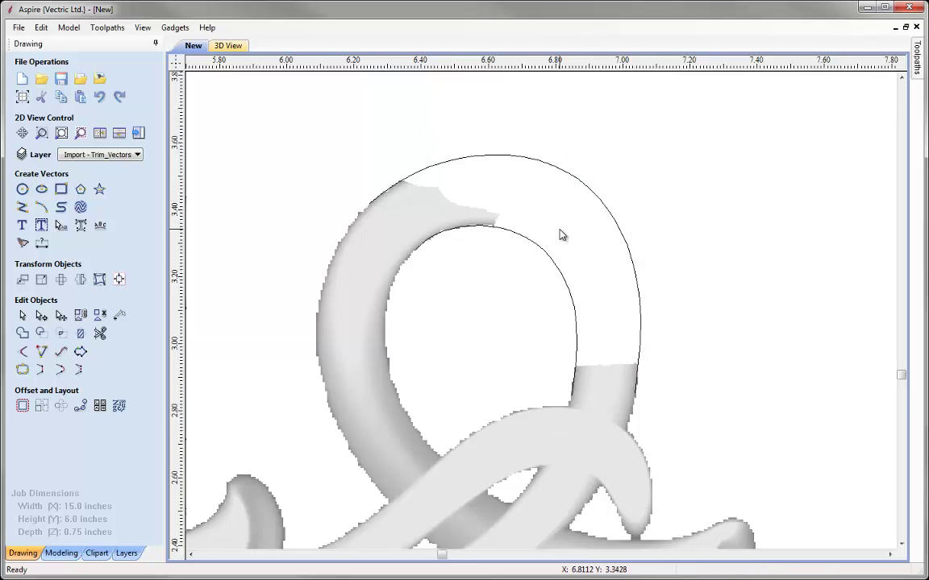
{"action": "key", "text": "F6"}
{"action": "scroll", "coordinate": [502, 309], "scroll_direction": "up", "scroll_amount": 5}
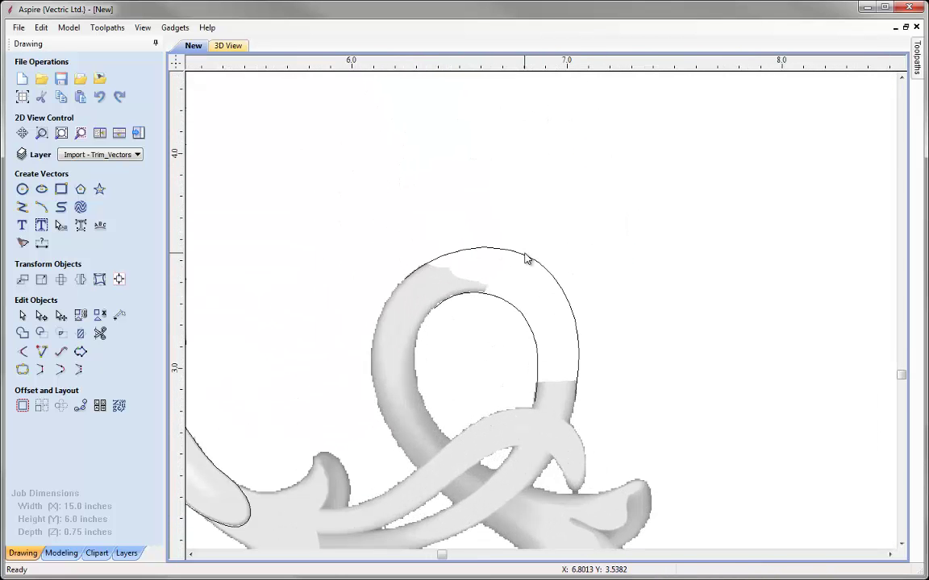
{"action": "left_click", "coordinate": [526, 258]}
{"action": "key", "text": "n"}
{"action": "left_click_drag", "start_coordinate": [551, 276], "coordinate": [551, 280]}
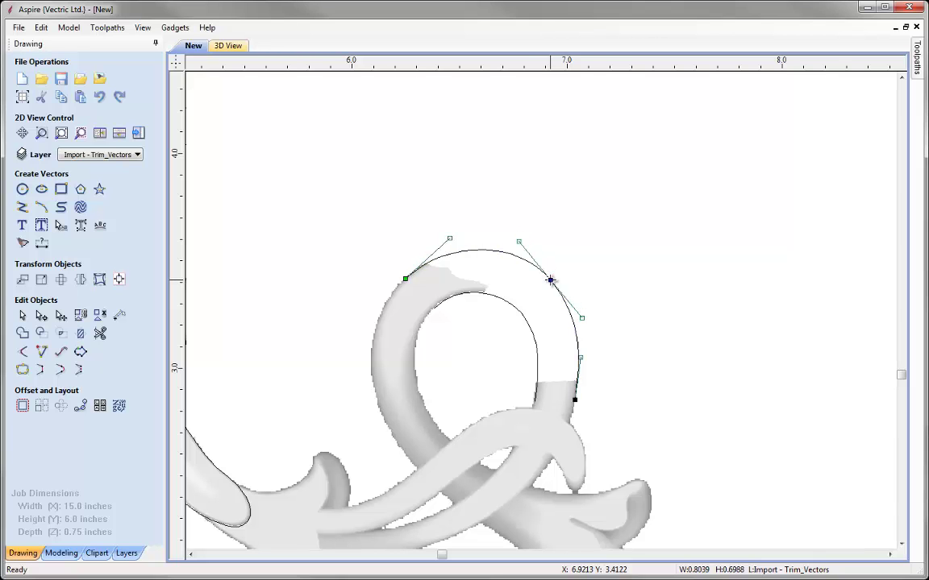
{"action": "left_click", "coordinate": [605, 288]}
{"action": "key", "text": "F6"}
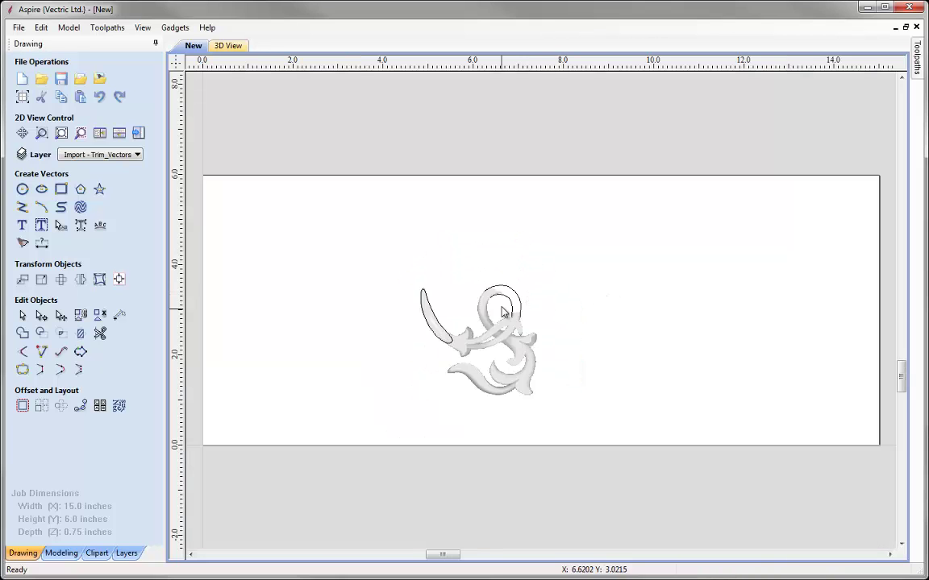
Step: Create model cross-section vectors across the hooked stem and the short stem, between the end points of the outer and inner curves
{"action": "scroll", "coordinate": [502, 312], "scroll_direction": "up", "scroll_amount": 5}
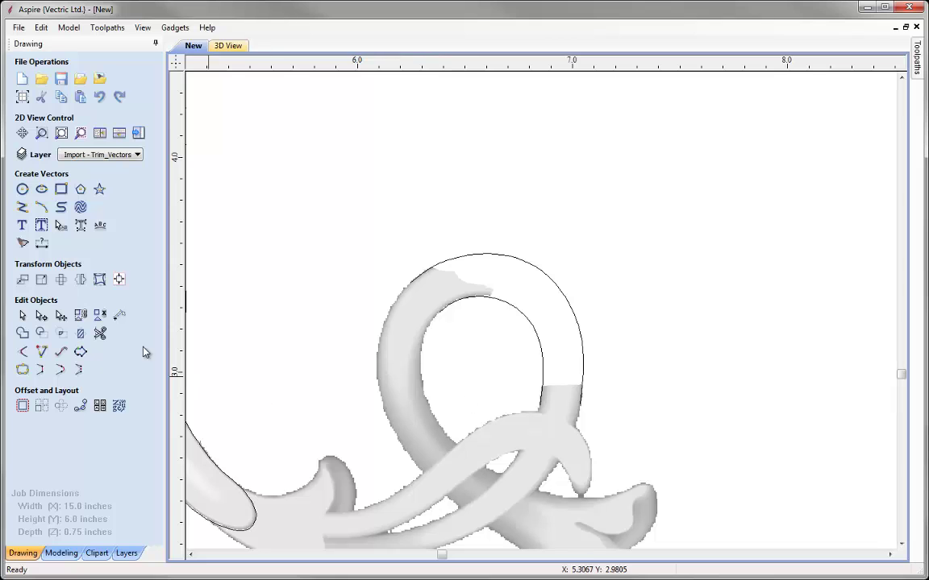
{"action": "left_click", "coordinate": [119, 315]}
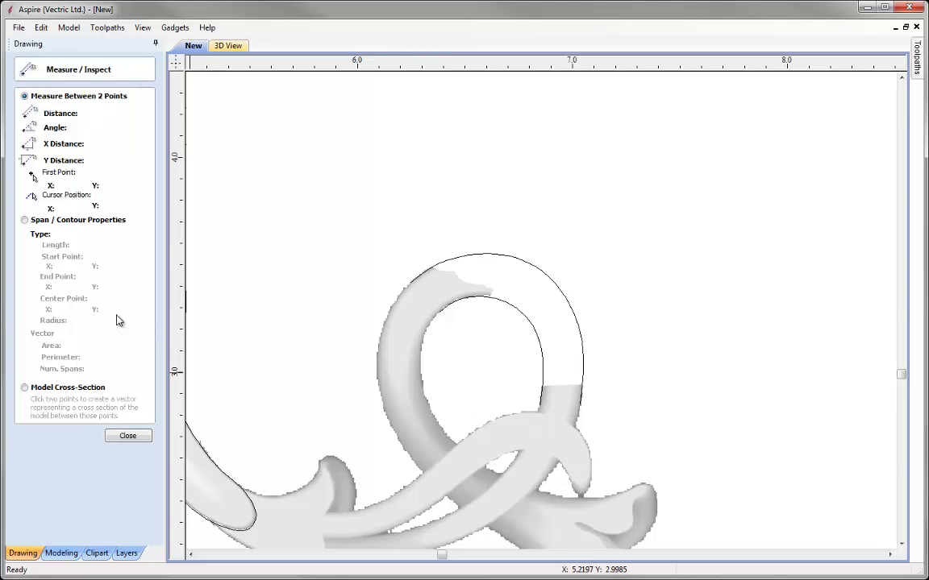
{"action": "left_click", "coordinate": [24, 388]}
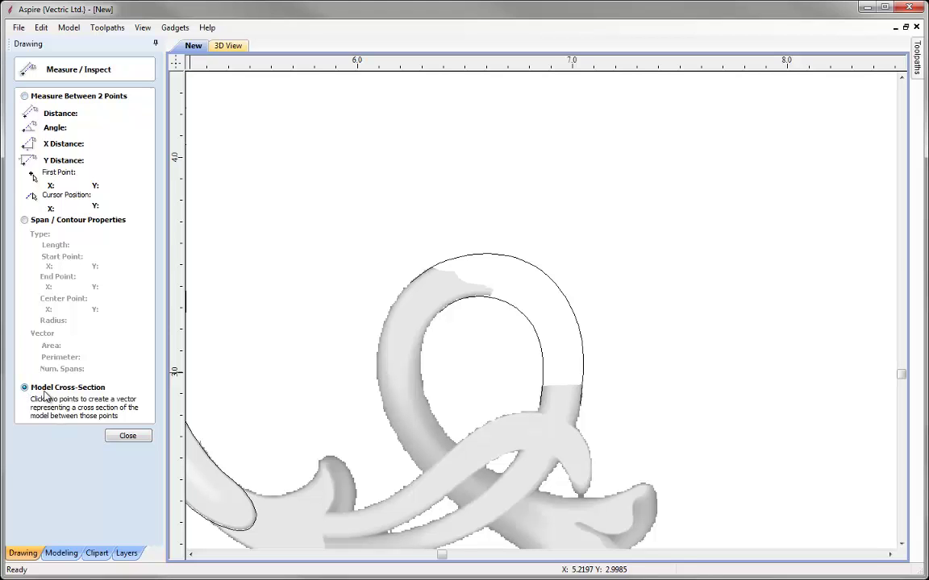
{"action": "left_click", "coordinate": [412, 282]}
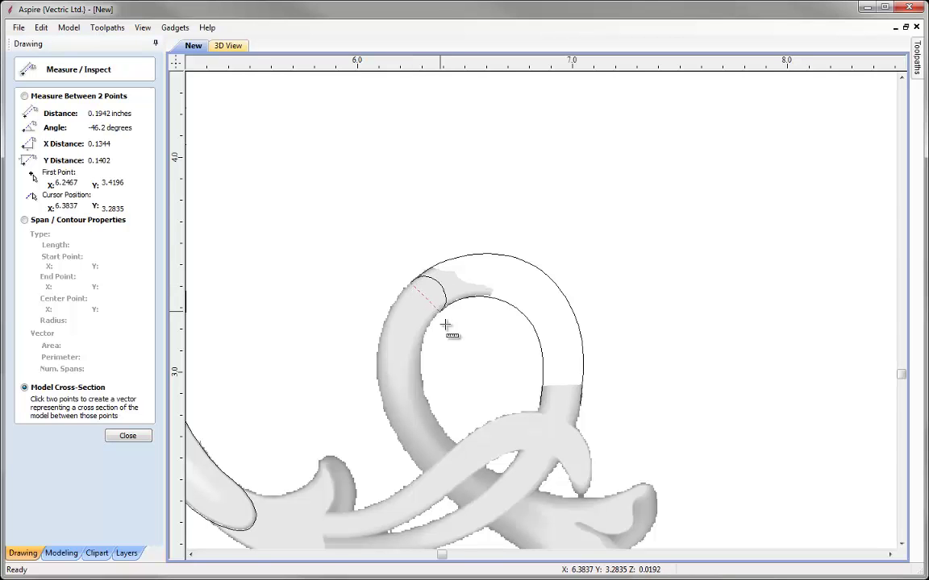
{"action": "left_click", "coordinate": [539, 405]}
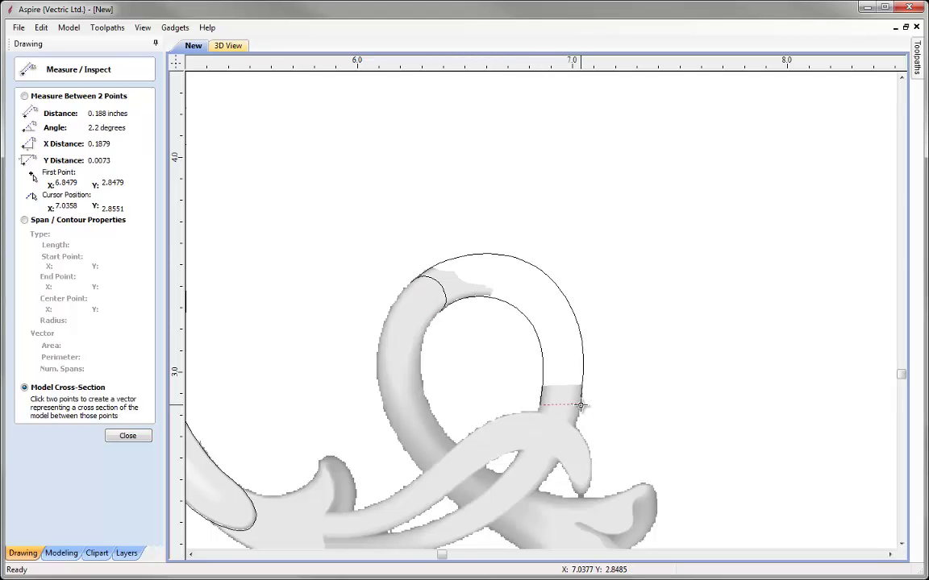
{"action": "left_click", "coordinate": [581, 406]}
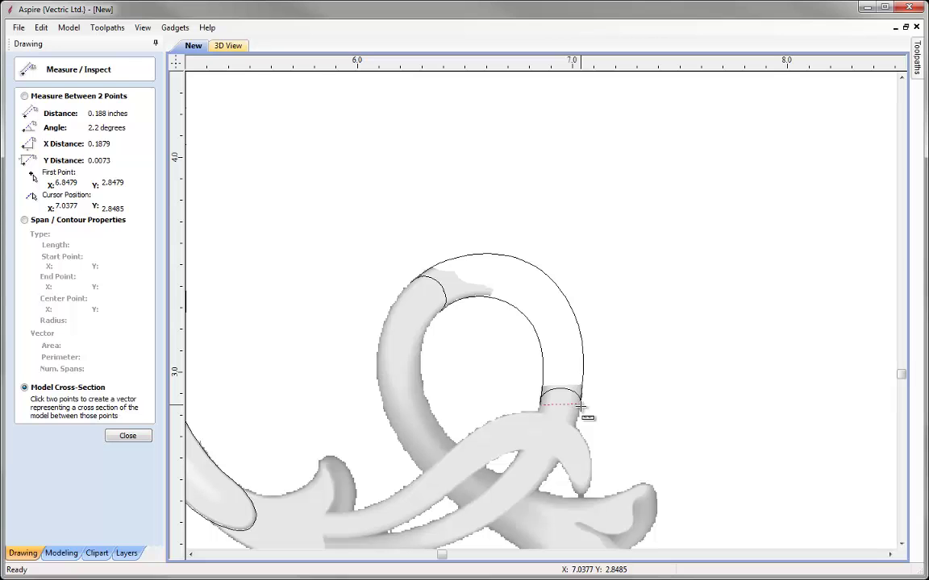
{"action": "left_click", "coordinate": [131, 438]}
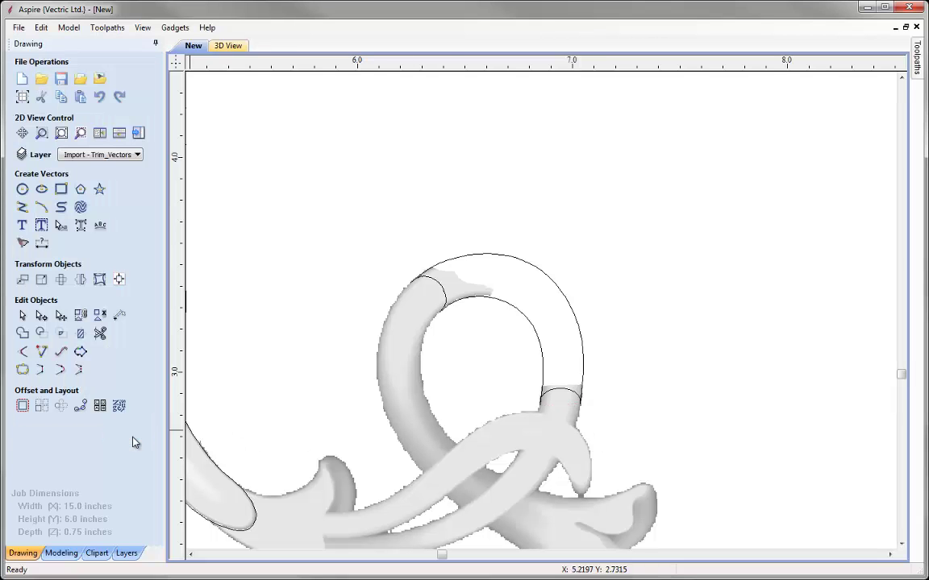
Step: Move both cross-section vectors into the empty area beside the loop and rotate the hooked stem's section upright above the other
{"action": "left_click", "coordinate": [565, 396]}
{"action": "left_click_drag", "start_coordinate": [569, 395], "coordinate": [625, 395]}
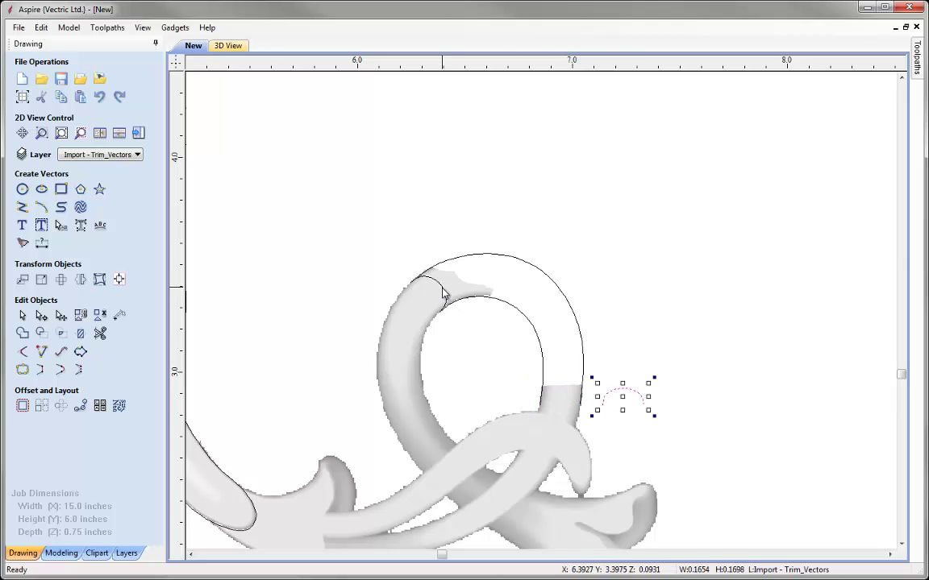
{"action": "left_click", "coordinate": [440, 289]}
{"action": "left_click_drag", "start_coordinate": [434, 292], "coordinate": [628, 351]}
{"action": "left_click_drag", "start_coordinate": [649, 318], "coordinate": [619, 316]}
{"action": "left_click", "coordinate": [686, 411]}
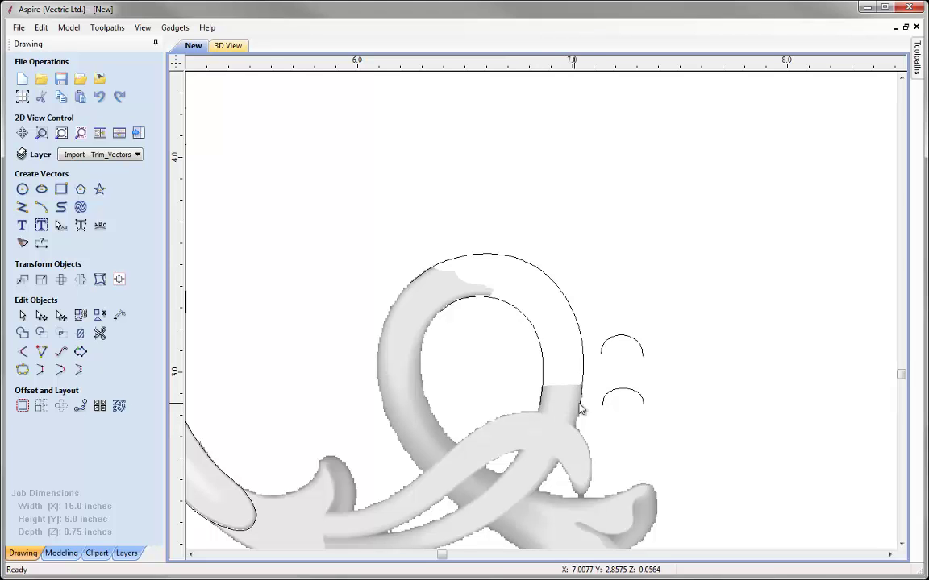
{"action": "left_click", "coordinate": [616, 392]}
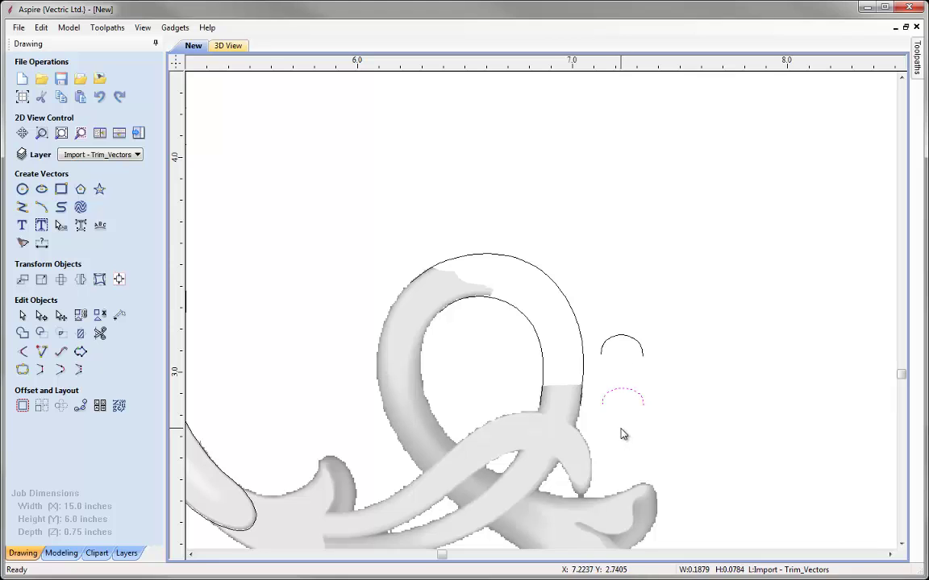
{"action": "left_click", "coordinate": [622, 436]}
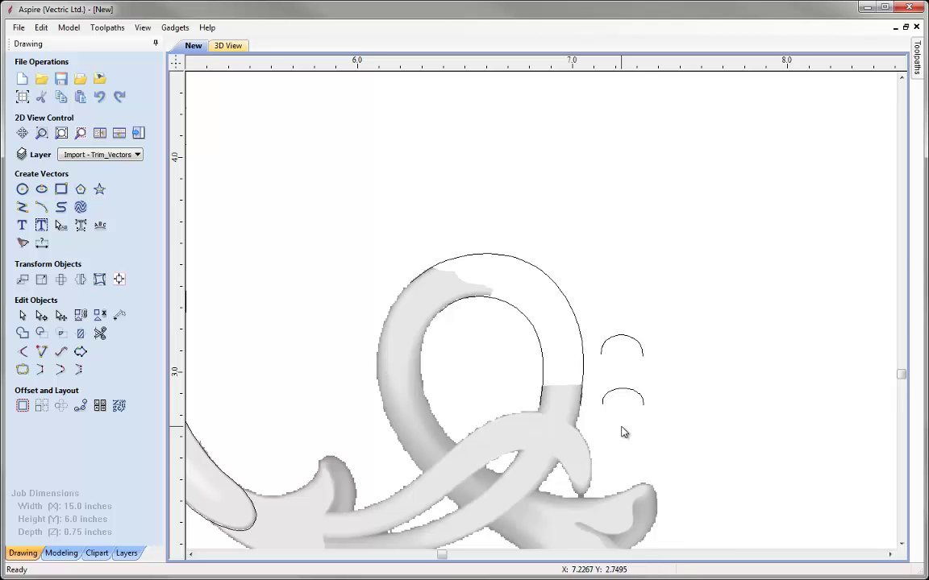
Step: Arrange the 2D and 3D views side by side and frame the stems and the gap in both
{"action": "left_click", "coordinate": [66, 555]}
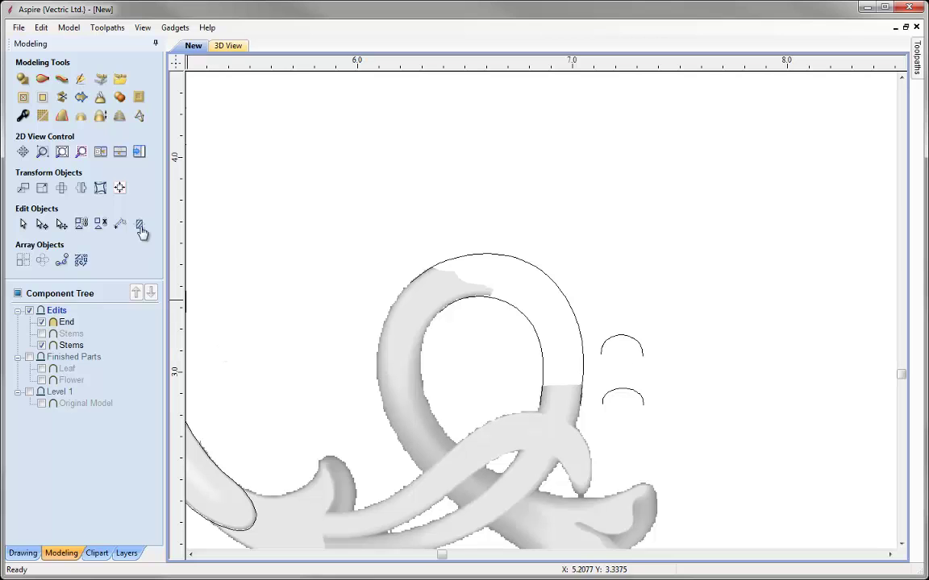
{"action": "left_click", "coordinate": [100, 152]}
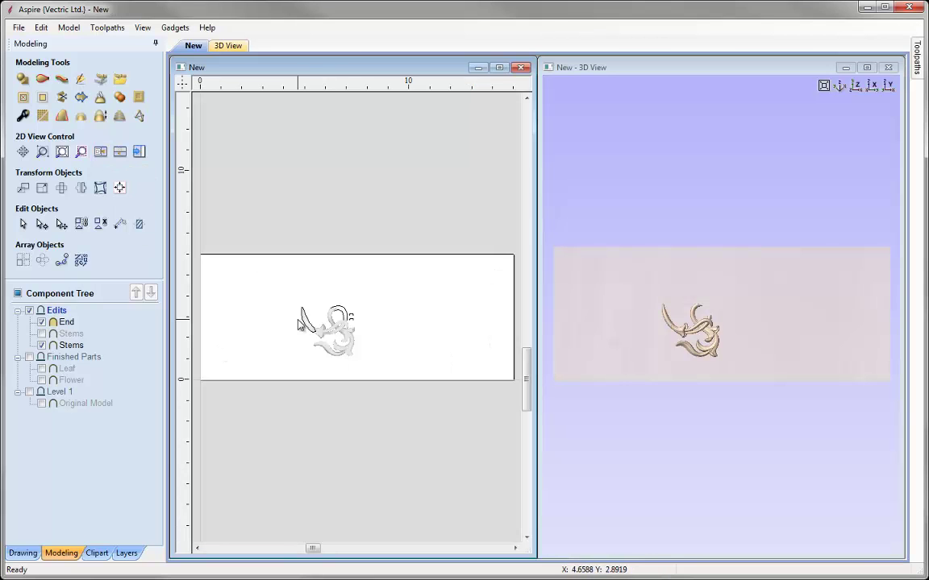
{"action": "left_click_drag", "start_coordinate": [295, 292], "coordinate": [381, 381]}
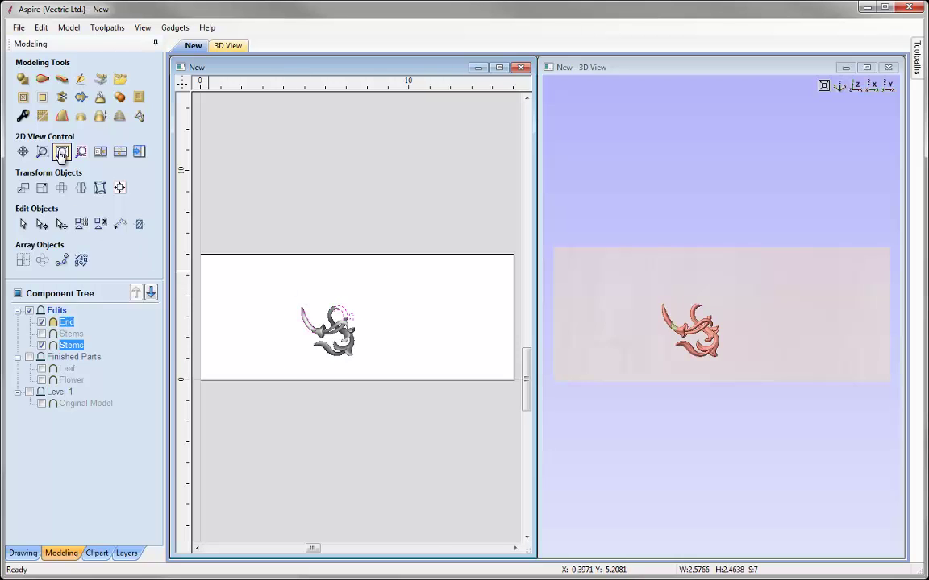
{"action": "left_click", "coordinate": [81, 156]}
{"action": "left_click", "coordinate": [633, 278]}
{"action": "scroll", "coordinate": [707, 286], "scroll_direction": "up", "scroll_amount": 5}
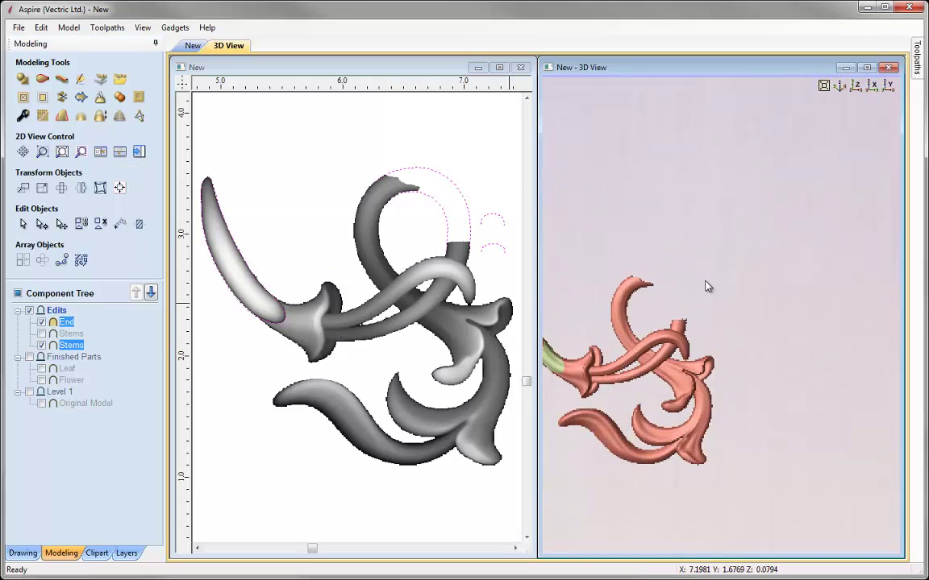
{"action": "scroll", "coordinate": [786, 242], "scroll_direction": "up", "scroll_amount": 6}
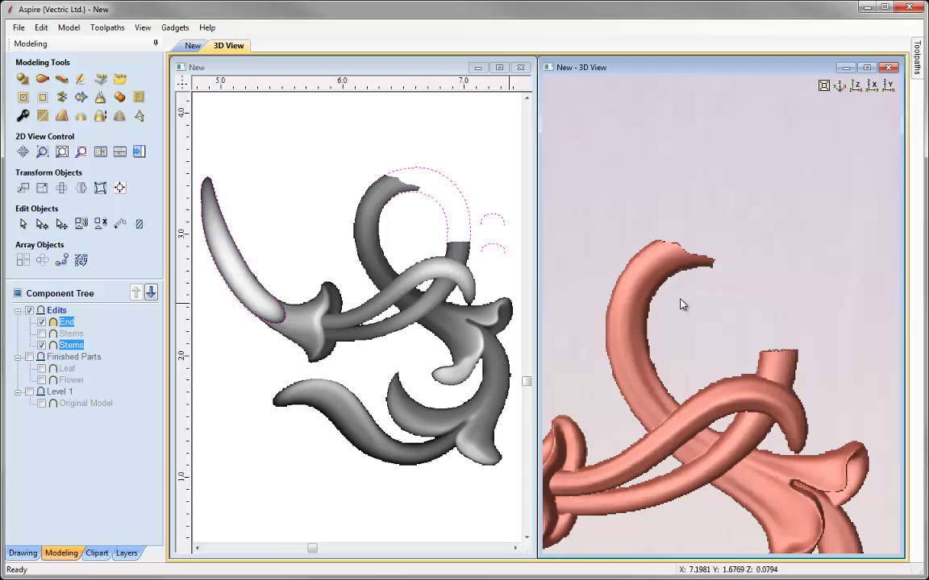
{"action": "scroll", "coordinate": [682, 305], "scroll_direction": "up", "scroll_amount": 1}
{"action": "left_click", "coordinate": [372, 155]}
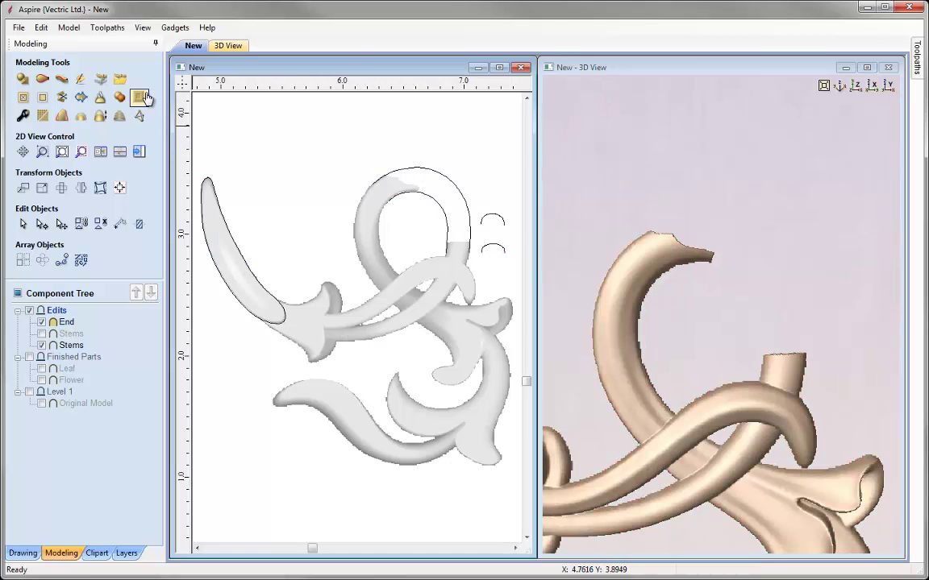
Step: Set up a Two Rail Sweep along the outer and inner curves, attaching each extracted cross-section at its own stem's end
{"action": "left_click", "coordinate": [42, 79]}
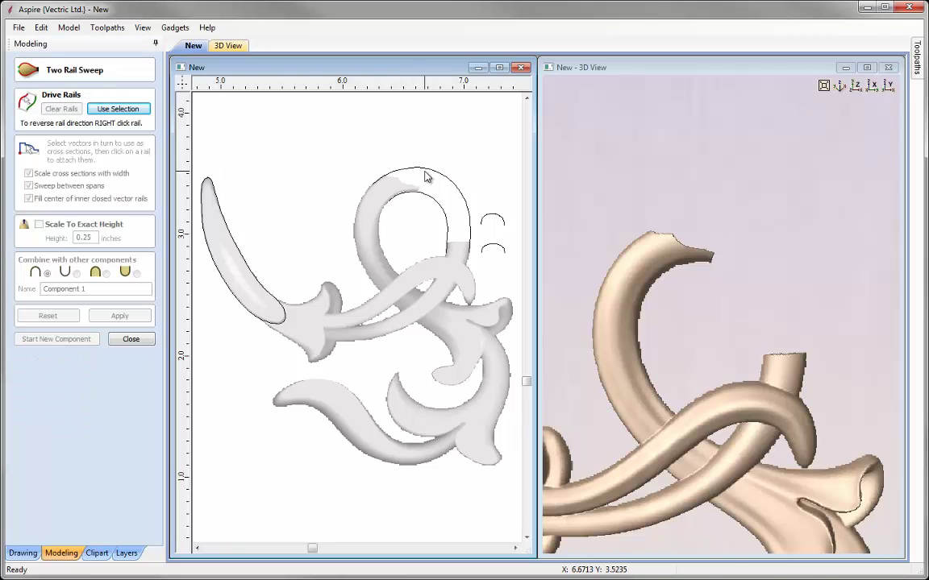
{"action": "left_click", "coordinate": [474, 246]}
{"action": "left_click", "coordinate": [434, 205], "text": "shift"}
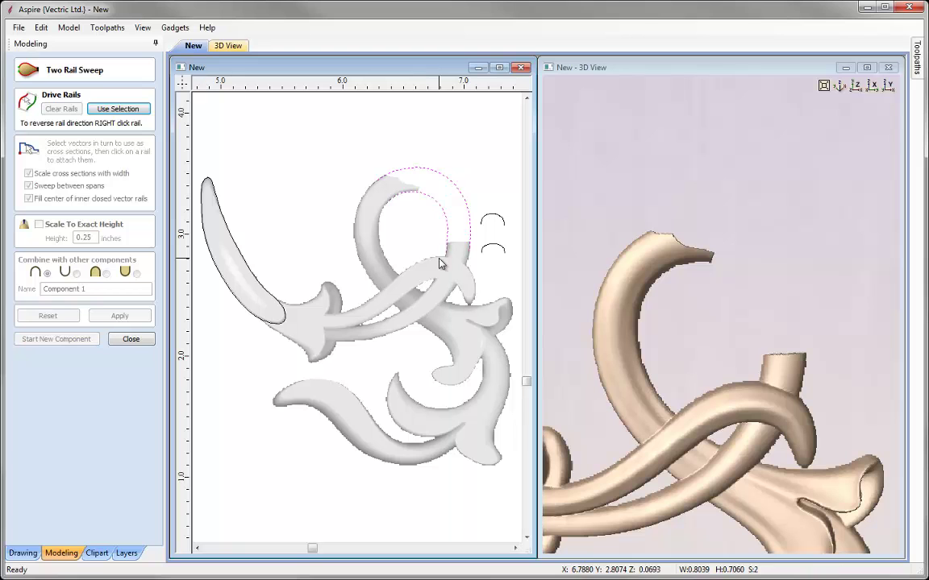
{"action": "left_click", "coordinate": [119, 110]}
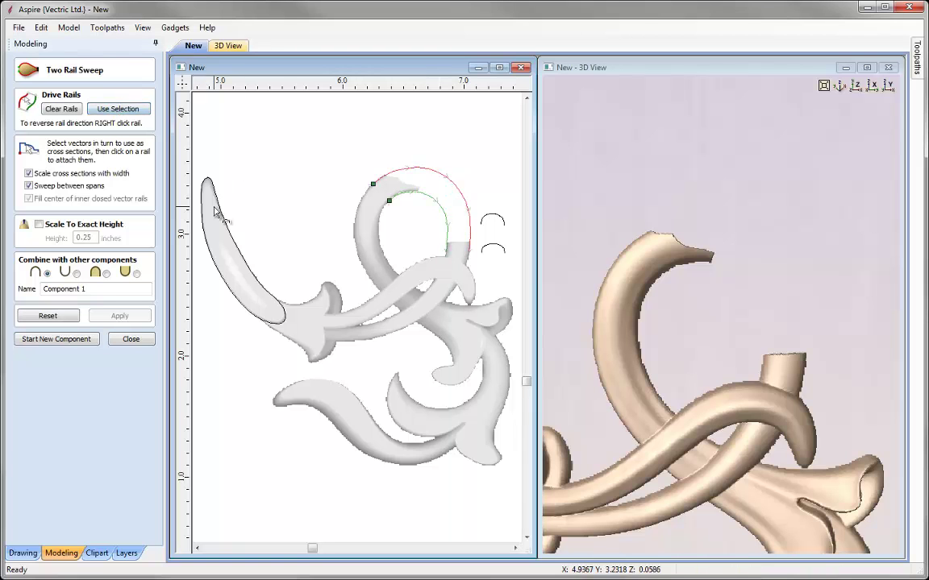
{"action": "left_click", "coordinate": [495, 220]}
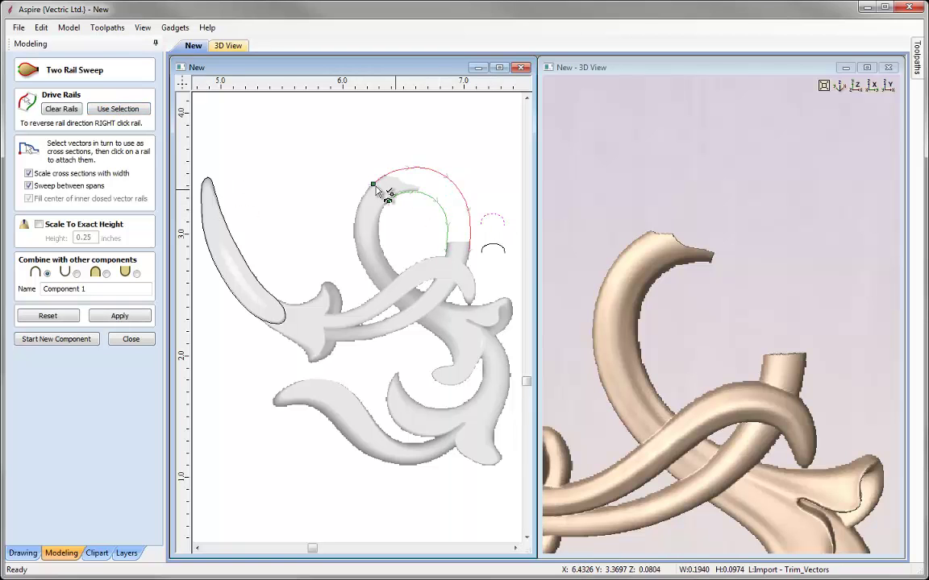
{"action": "left_click", "coordinate": [371, 186]}
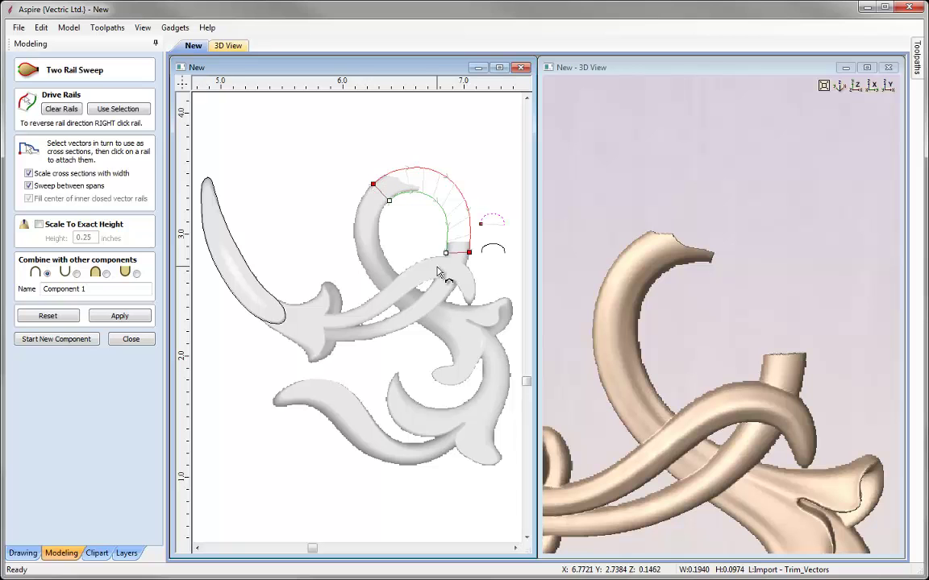
{"action": "left_click", "coordinate": [491, 251]}
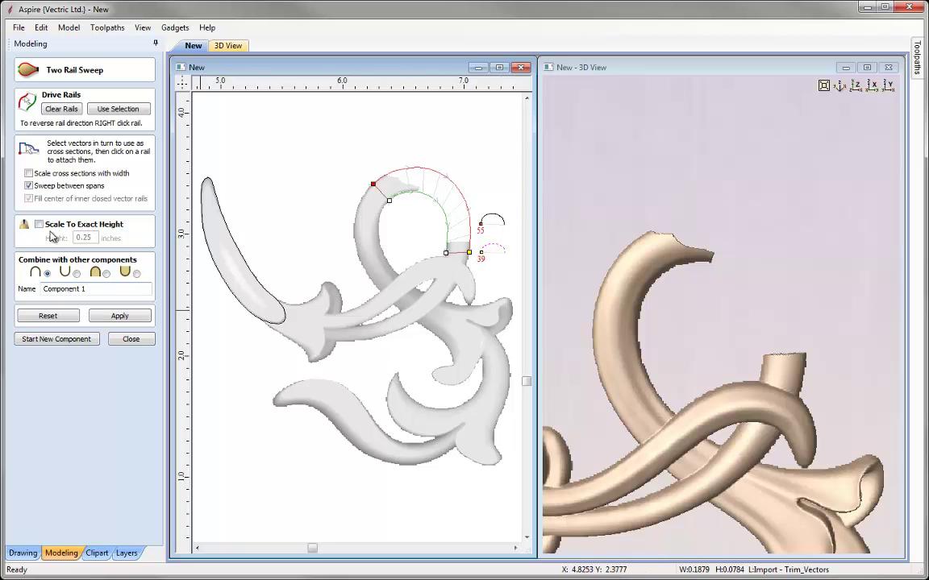
Step: Build the sweep as a merged component named Join, without scaling the cross-sections with width
{"action": "left_click", "coordinate": [106, 273]}
{"action": "left_click", "coordinate": [117, 317]}
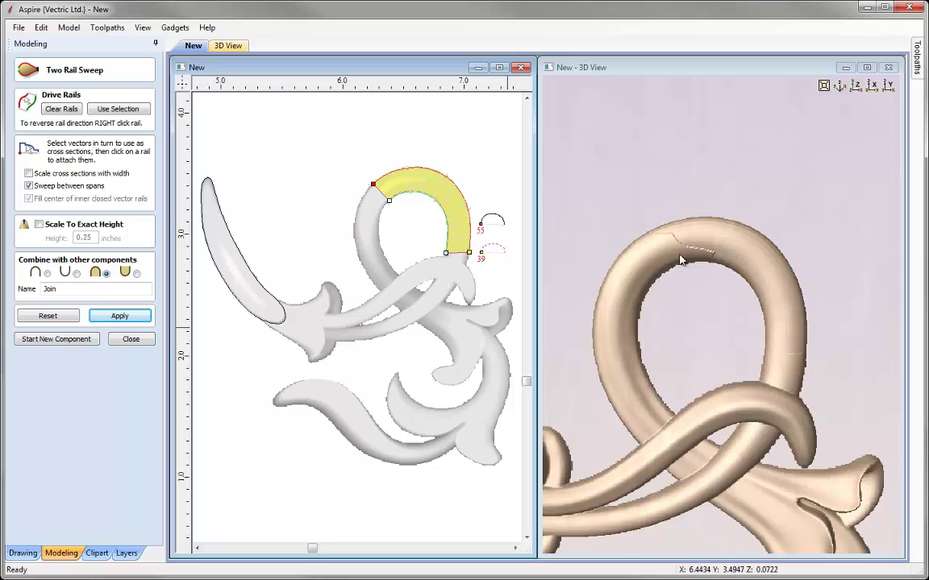
{"action": "left_click", "coordinate": [129, 340]}
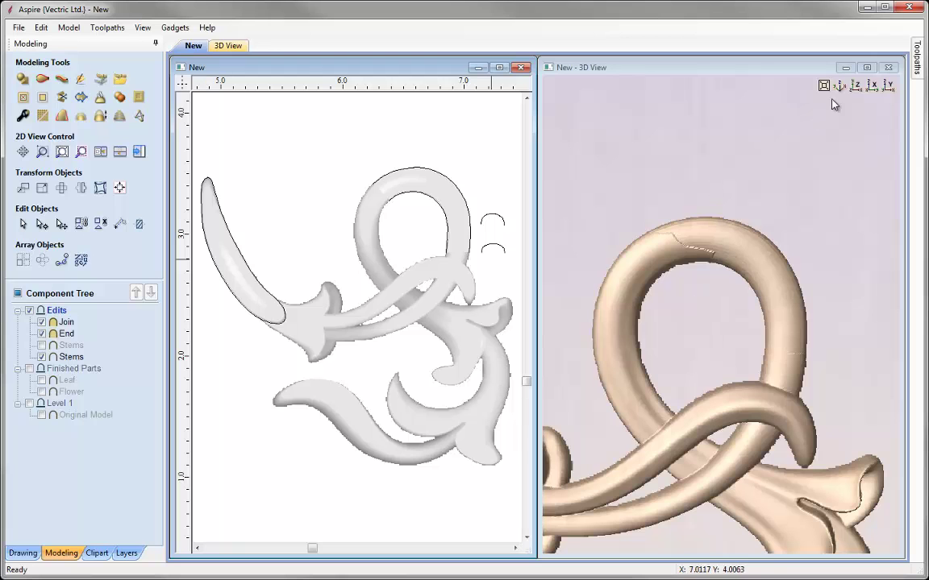
Step: Bake the Join, End and visible Stems components into one and open it for sculpting in a full-size 3D view
{"action": "left_click", "coordinate": [867, 70]}
{"action": "scroll", "coordinate": [479, 265], "scroll_direction": "up", "scroll_amount": 5}
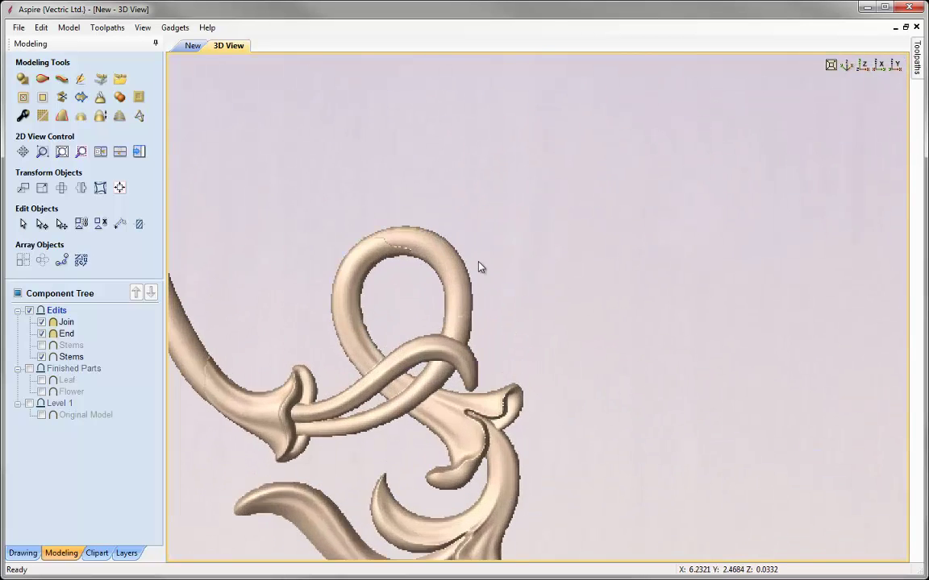
{"action": "scroll", "coordinate": [645, 229], "scroll_direction": "up", "scroll_amount": 5}
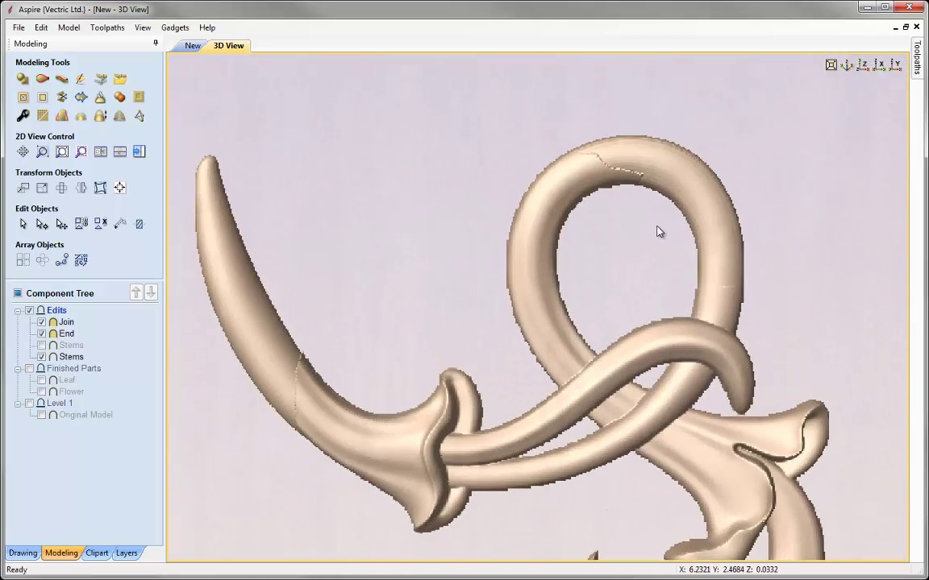
{"action": "left_click", "coordinate": [65, 322]}
{"action": "left_click", "coordinate": [65, 335], "text": "ctrl"}
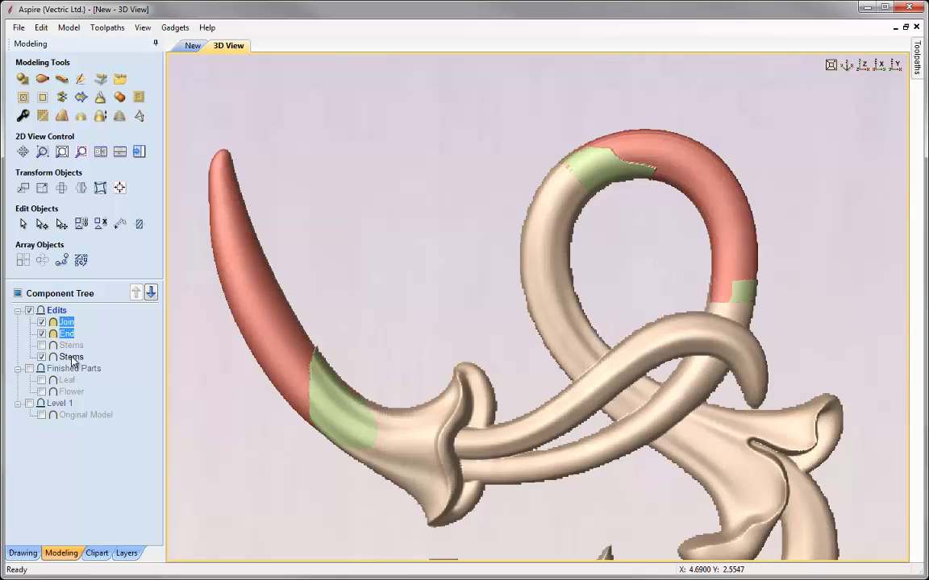
{"action": "left_click", "coordinate": [71, 357], "text": "ctrl"}
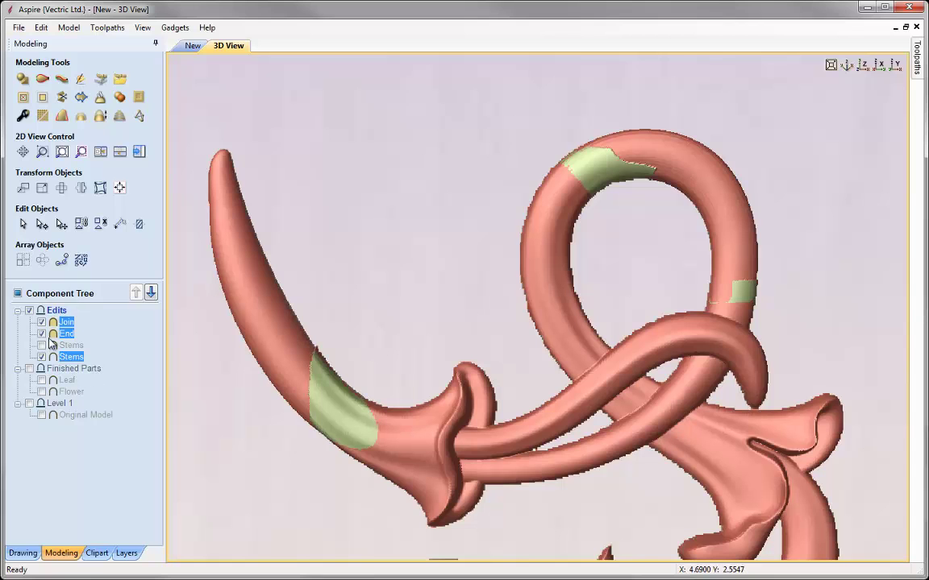
{"action": "left_click", "coordinate": [80, 80]}
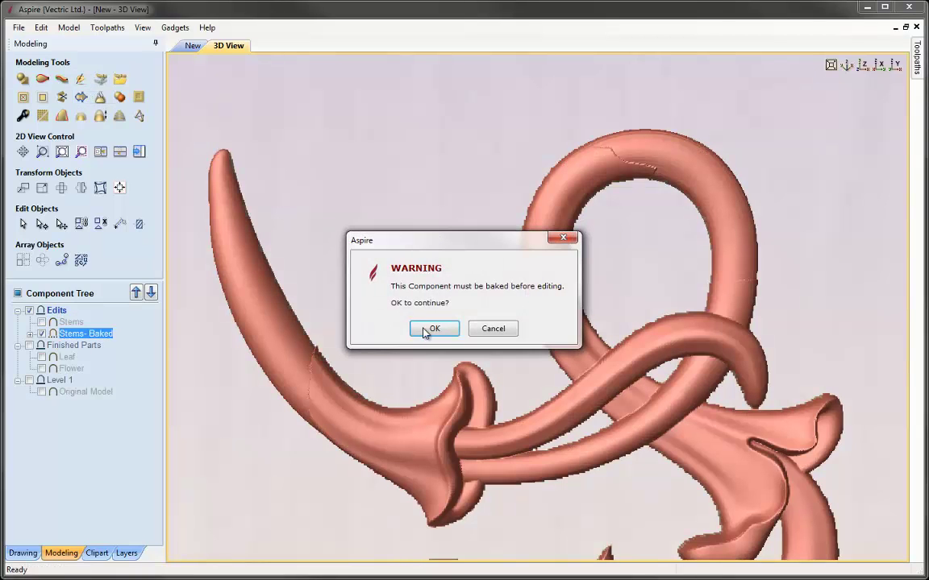
{"action": "left_click", "coordinate": [426, 329]}
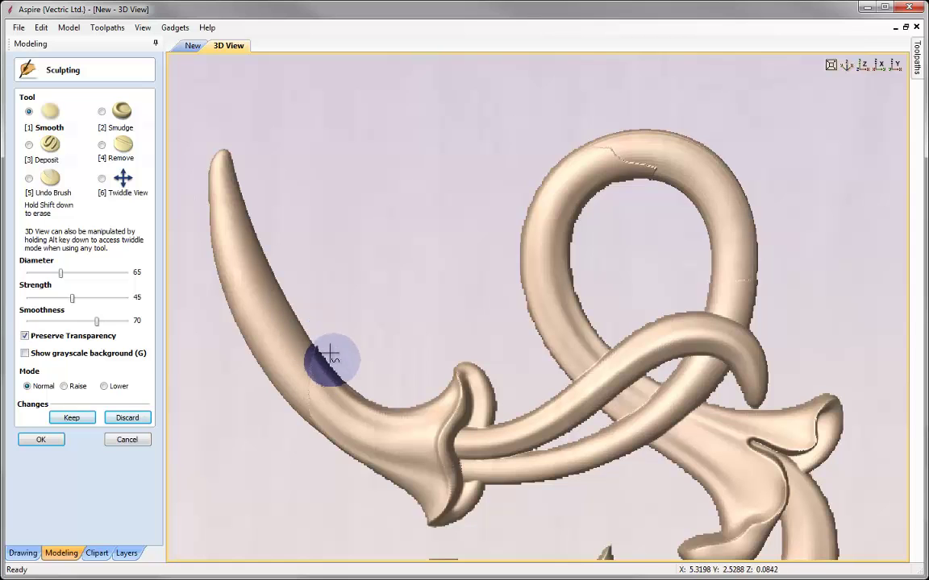
Step: Smooth the visible seams where the tail and the loop's joining section meet the stems
{"action": "mouse_move", "coordinate": [314, 356]}
{"action": "left_mouse_down"}
{"action": "mouse_move", "coordinate": [302, 347]}
{"action": "mouse_move", "coordinate": [306, 415]}
{"action": "mouse_move", "coordinate": [317, 431]}
{"action": "mouse_move", "coordinate": [305, 355]}
{"action": "left_mouse_up"}
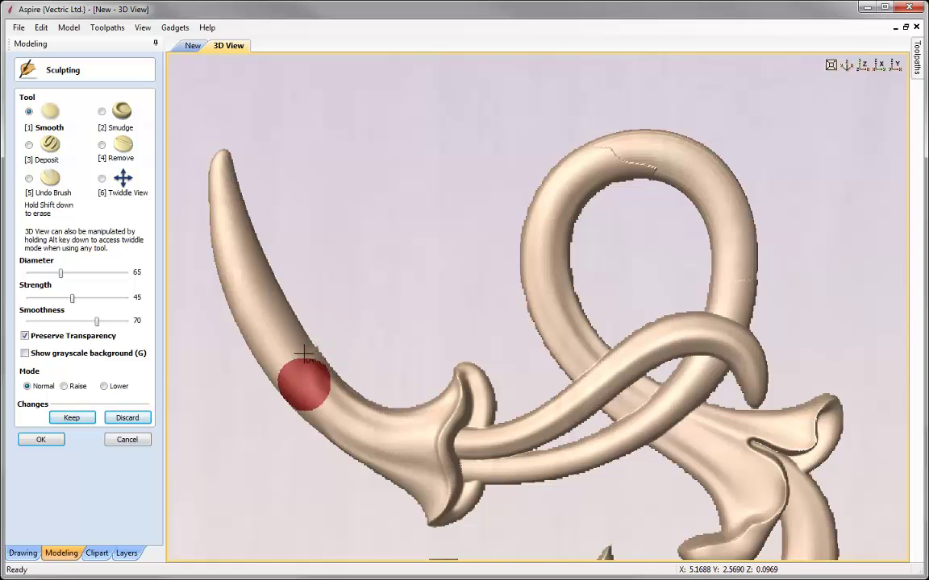
{"action": "mouse_move", "coordinate": [595, 179]}
{"action": "left_mouse_down"}
{"action": "mouse_move", "coordinate": [603, 157]}
{"action": "mouse_move", "coordinate": [650, 172]}
{"action": "mouse_move", "coordinate": [597, 153]}
{"action": "mouse_move", "coordinate": [663, 137]}
{"action": "mouse_move", "coordinate": [770, 266]}
{"action": "mouse_move", "coordinate": [686, 170]}
{"action": "mouse_move", "coordinate": [633, 161]}
{"action": "mouse_move", "coordinate": [734, 246]}
{"action": "mouse_move", "coordinate": [745, 284]}
{"action": "mouse_move", "coordinate": [730, 218]}
{"action": "mouse_move", "coordinate": [630, 152]}
{"action": "mouse_move", "coordinate": [629, 164]}
{"action": "mouse_move", "coordinate": [635, 143]}
{"action": "mouse_move", "coordinate": [734, 222]}
{"action": "mouse_move", "coordinate": [711, 181]}
{"action": "mouse_move", "coordinate": [751, 259]}
{"action": "mouse_move", "coordinate": [728, 266]}
{"action": "mouse_move", "coordinate": [587, 170]}
{"action": "mouse_move", "coordinate": [627, 137]}
{"action": "mouse_move", "coordinate": [698, 151]}
{"action": "mouse_move", "coordinate": [587, 145]}
{"action": "mouse_move", "coordinate": [516, 154]}
{"action": "left_mouse_up"}
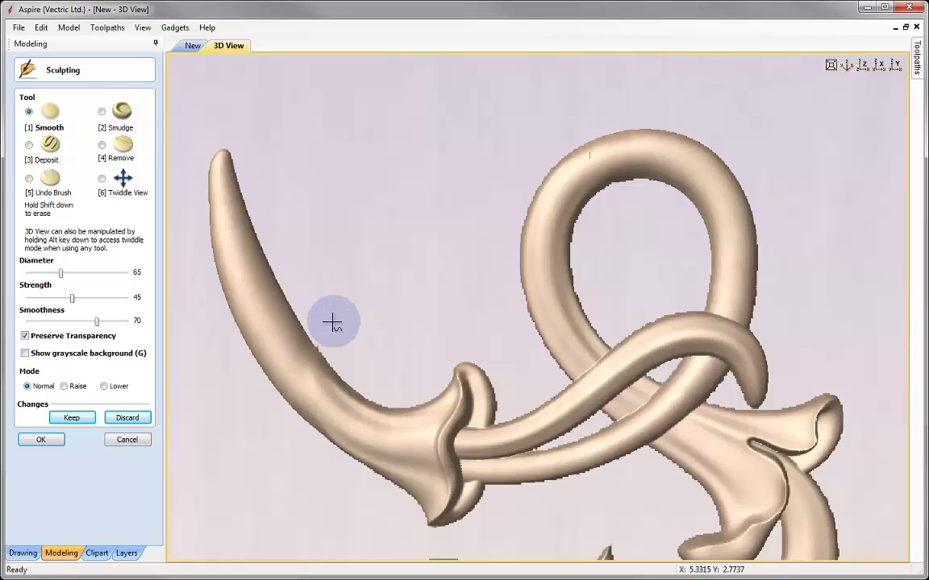
Step: Smudge along the rebuilt tail to blend it into the stem, keep the sculpting changes and finish sculpting
{"action": "left_click", "coordinate": [103, 113]}
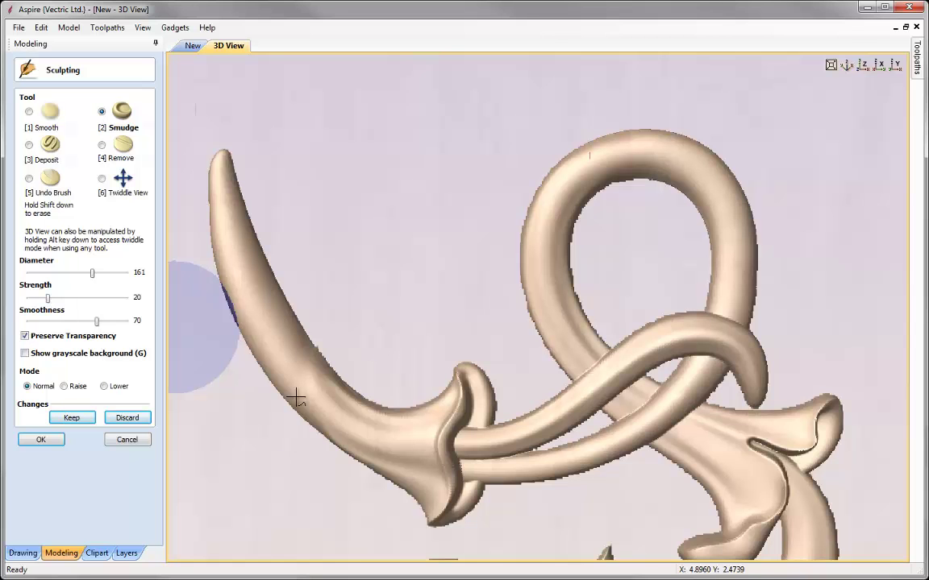
{"action": "left_click_drag", "start_coordinate": [319, 402], "coordinate": [269, 336]}
{"action": "left_click_drag", "start_coordinate": [316, 389], "coordinate": [256, 259]}
{"action": "mouse_move", "coordinate": [327, 406]}
{"action": "left_mouse_down"}
{"action": "mouse_move", "coordinate": [277, 346]}
{"action": "mouse_move", "coordinate": [290, 327]}
{"action": "mouse_move", "coordinate": [326, 393]}
{"action": "mouse_move", "coordinate": [265, 341]}
{"action": "mouse_move", "coordinate": [260, 332]}
{"action": "mouse_move", "coordinate": [286, 352]}
{"action": "mouse_move", "coordinate": [255, 289]}
{"action": "left_mouse_up"}
{"action": "mouse_move", "coordinate": [326, 393]}
{"action": "left_mouse_down"}
{"action": "mouse_move", "coordinate": [251, 316]}
{"action": "mouse_move", "coordinate": [242, 288]}
{"action": "left_mouse_up"}
{"action": "mouse_move", "coordinate": [213, 216]}
{"action": "left_mouse_down"}
{"action": "mouse_move", "coordinate": [224, 253]}
{"action": "mouse_move", "coordinate": [246, 278]}
{"action": "left_mouse_up"}
{"action": "mouse_move", "coordinate": [220, 229]}
{"action": "left_mouse_down"}
{"action": "mouse_move", "coordinate": [275, 374]}
{"action": "mouse_move", "coordinate": [322, 429]}
{"action": "mouse_move", "coordinate": [317, 444]}
{"action": "mouse_move", "coordinate": [347, 465]}
{"action": "mouse_move", "coordinate": [309, 428]}
{"action": "mouse_move", "coordinate": [323, 404]}
{"action": "mouse_move", "coordinate": [254, 337]}
{"action": "left_mouse_up"}
{"action": "mouse_move", "coordinate": [317, 403]}
{"action": "left_mouse_down"}
{"action": "mouse_move", "coordinate": [255, 304]}
{"action": "mouse_move", "coordinate": [300, 379]}
{"action": "left_mouse_up"}
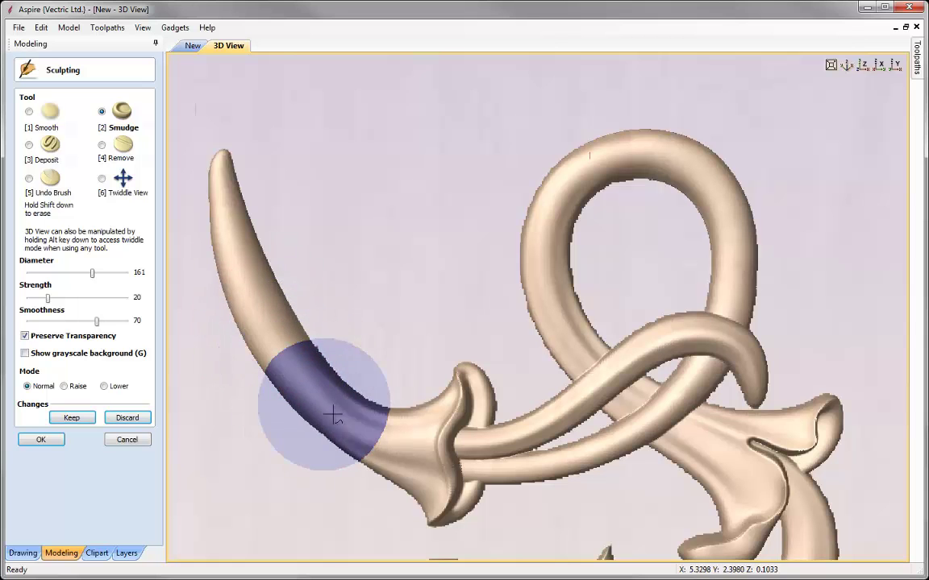
{"action": "mouse_move", "coordinate": [327, 427]}
{"action": "left_mouse_down"}
{"action": "mouse_move", "coordinate": [264, 338]}
{"action": "mouse_move", "coordinate": [251, 297]}
{"action": "mouse_move", "coordinate": [234, 288]}
{"action": "left_mouse_up"}
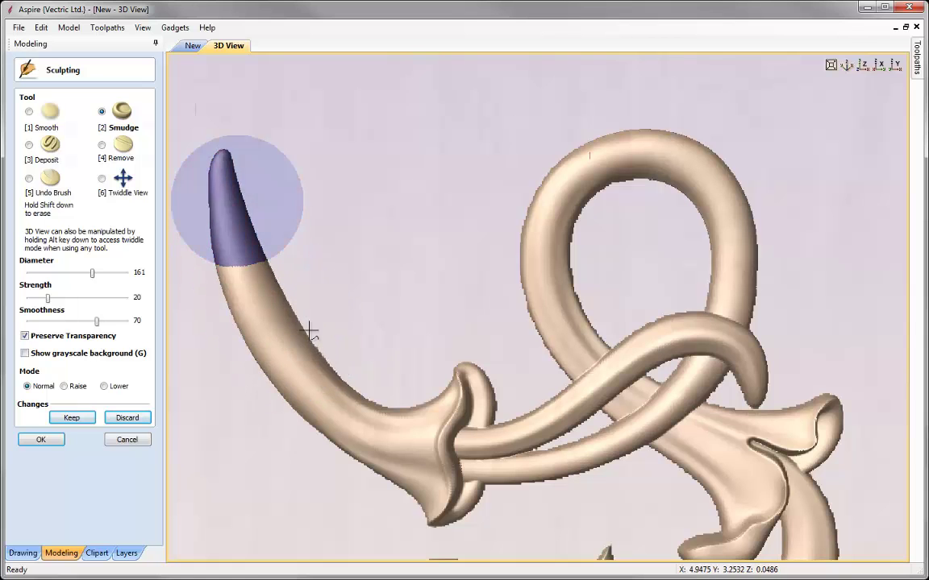
{"action": "mouse_move", "coordinate": [342, 428]}
{"action": "left_mouse_down"}
{"action": "mouse_move", "coordinate": [247, 345]}
{"action": "mouse_move", "coordinate": [242, 329]}
{"action": "left_mouse_up"}
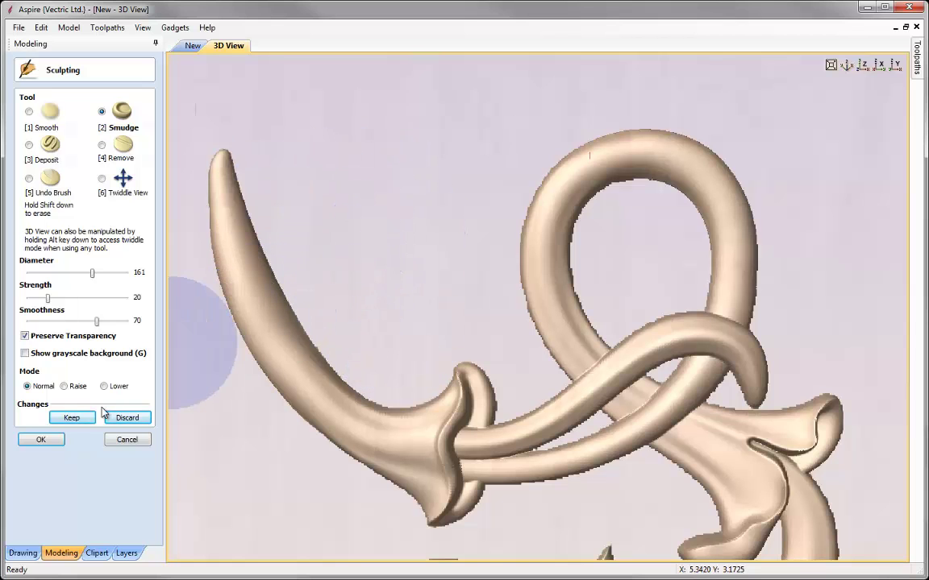
{"action": "left_click", "coordinate": [71, 419]}
{"action": "left_click", "coordinate": [50, 440]}
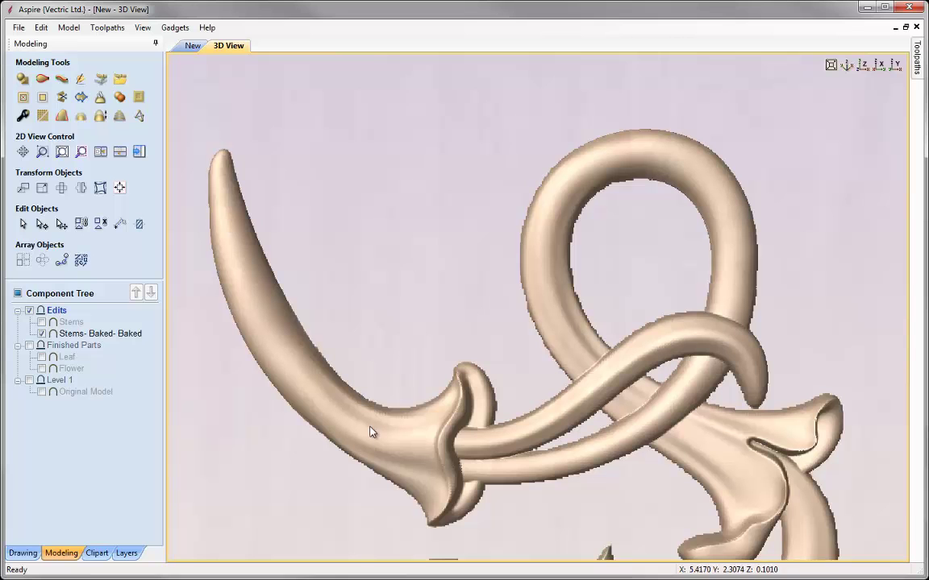
Step: Draw a smooth curve in the 2D view just inside the tail's inner edge, looping back outside the stem to its start at the tip
{"action": "left_click", "coordinate": [192, 47]}
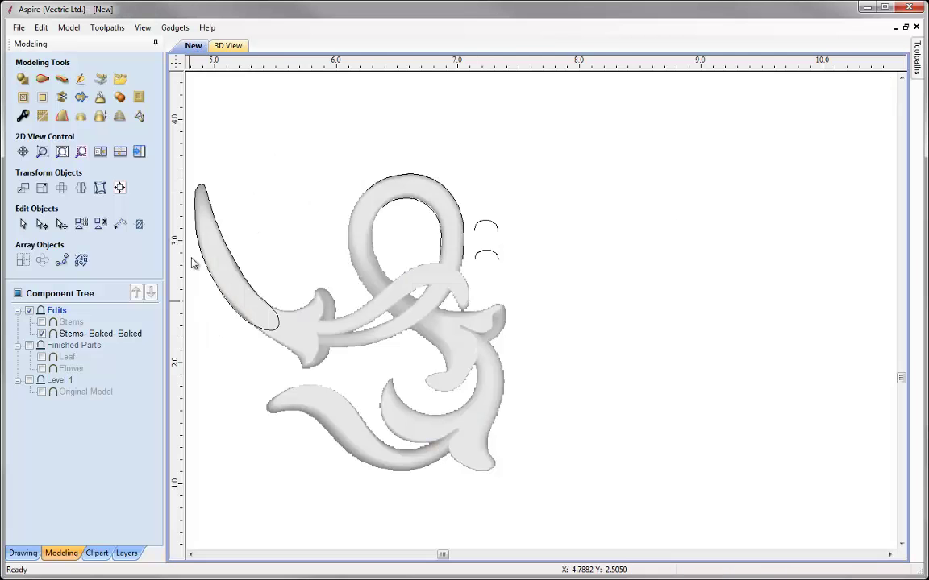
{"action": "scroll", "coordinate": [193, 262], "scroll_direction": "up", "scroll_amount": 3}
{"action": "scroll", "coordinate": [240, 261], "scroll_direction": "down", "scroll_amount": 2}
{"action": "scroll", "coordinate": [199, 271], "scroll_direction": "up", "scroll_amount": 1}
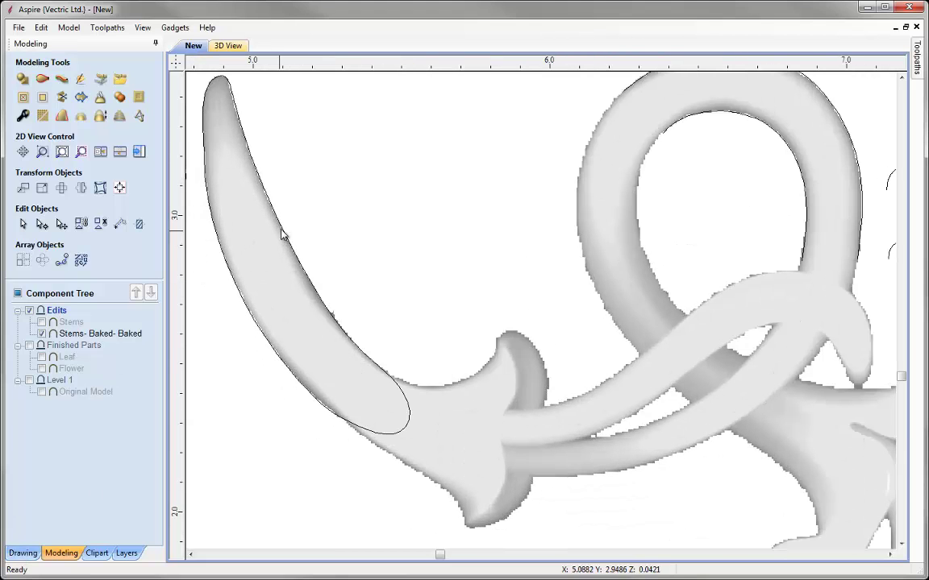
{"action": "left_click", "coordinate": [22, 553]}
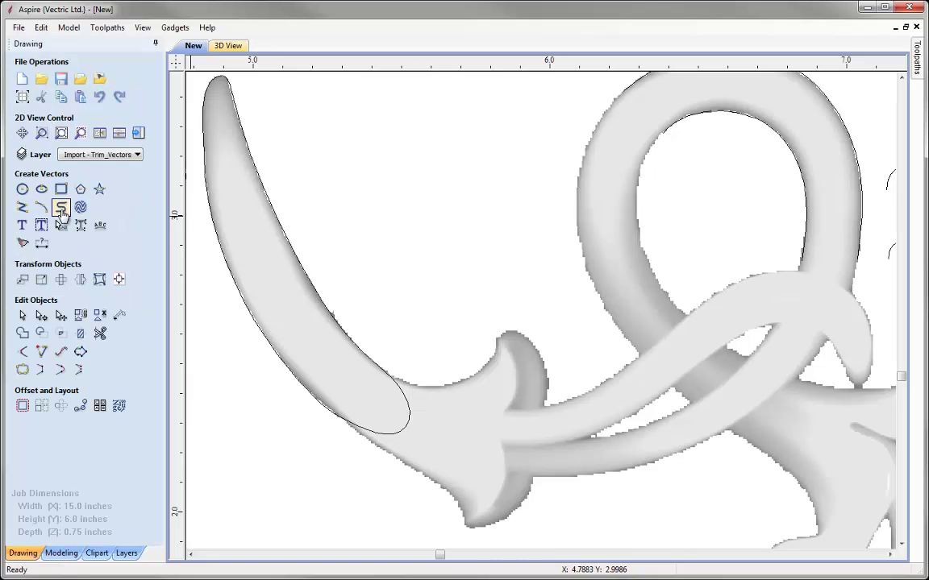
{"action": "left_click", "coordinate": [231, 84]}
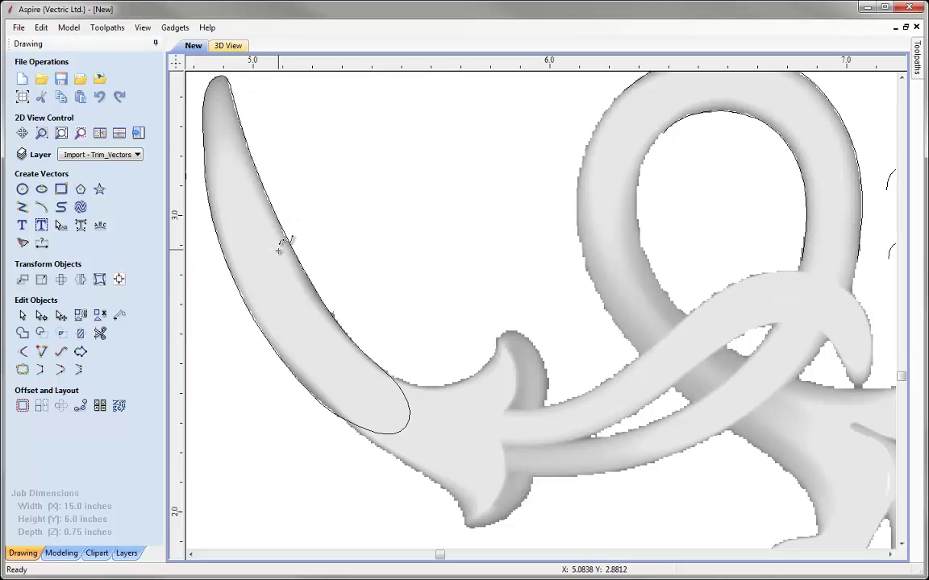
{"action": "left_click", "coordinate": [281, 251]}
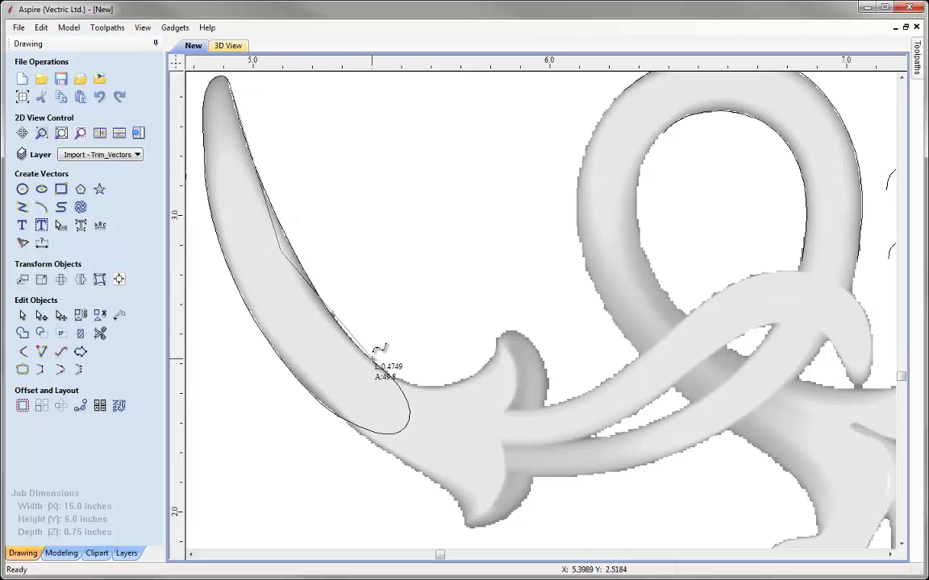
{"action": "left_click", "coordinate": [374, 355]}
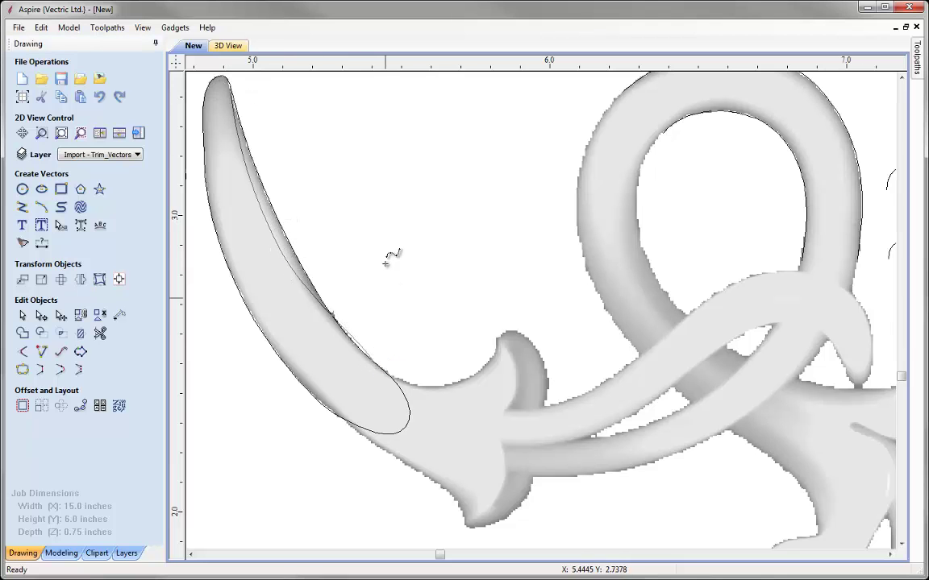
{"action": "left_click", "coordinate": [231, 85]}
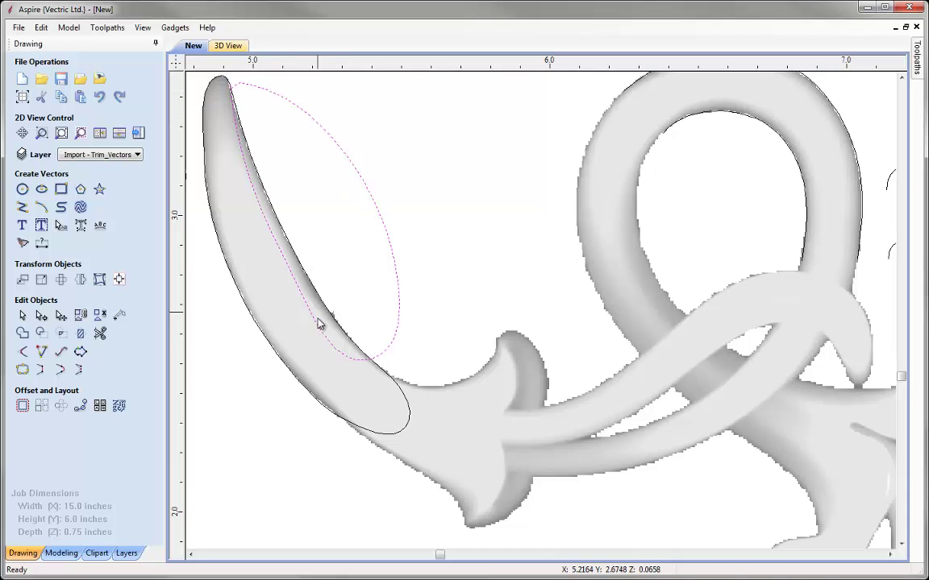
Step: Node-edit the loop's lower point and tangent handle so the curve follows the edge where the tail meets the stem
{"action": "key", "text": "n"}
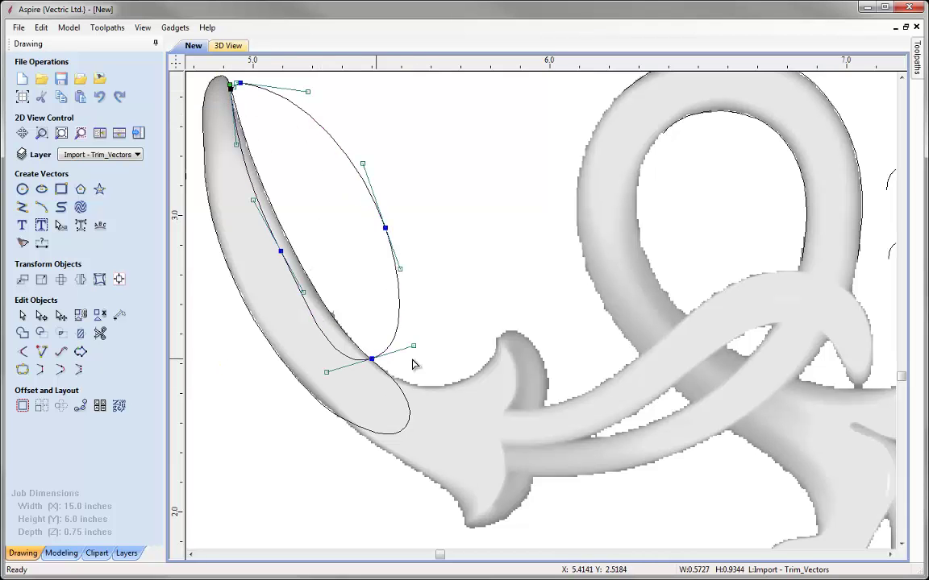
{"action": "left_click_drag", "start_coordinate": [415, 346], "coordinate": [413, 384]}
{"action": "scroll", "coordinate": [371, 377], "scroll_direction": "up", "scroll_amount": 3}
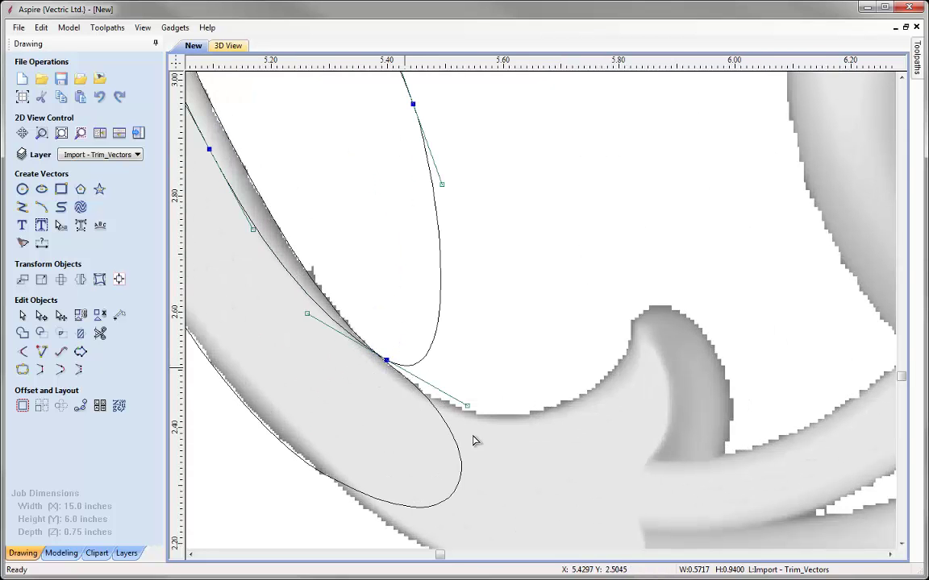
{"action": "left_click_drag", "start_coordinate": [467, 408], "coordinate": [465, 415]}
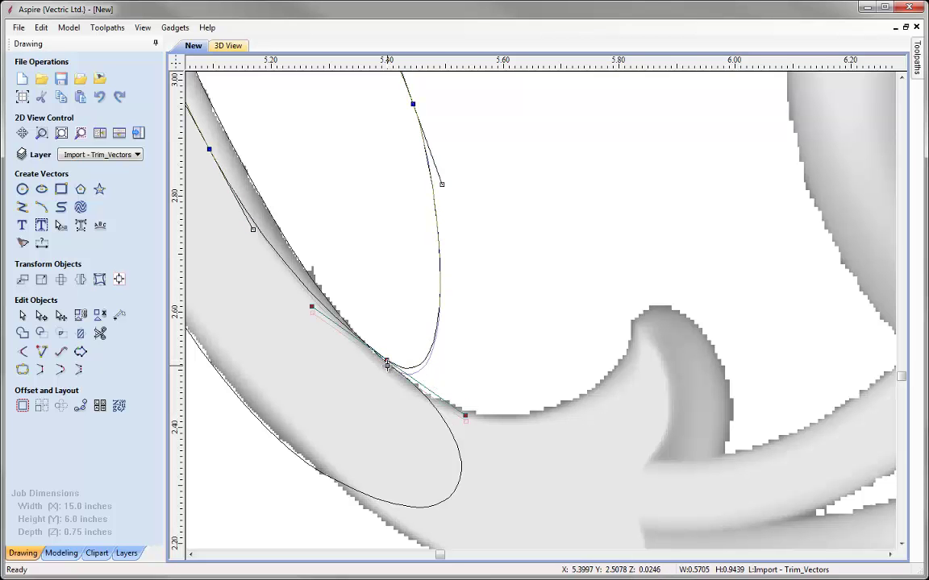
{"action": "left_click_drag", "start_coordinate": [387, 365], "coordinate": [387, 370]}
{"action": "scroll", "coordinate": [215, 240], "scroll_direction": "down", "scroll_amount": 8}
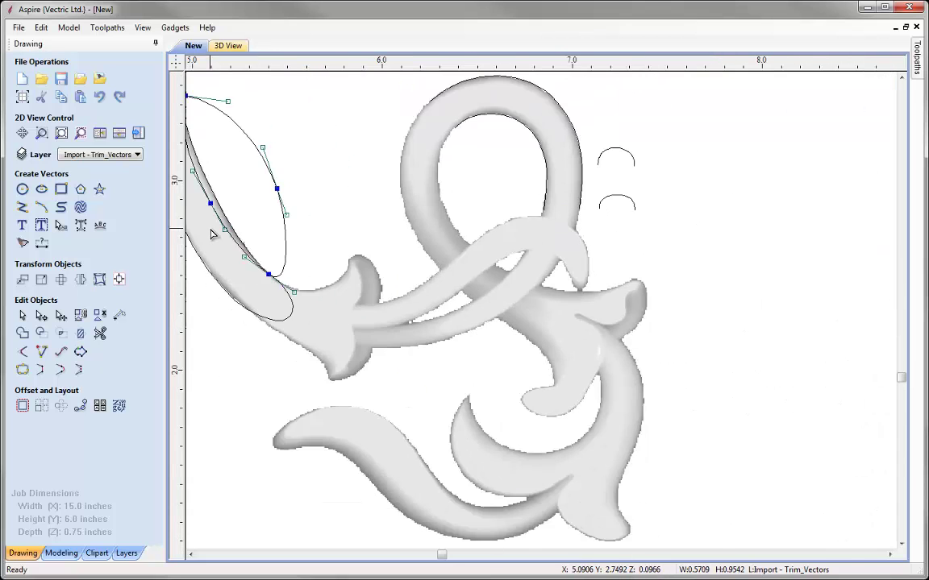
Step: Adjust the loop's middle node along the tail and shorten the tangent handle at the tip, then finish node editing
{"action": "scroll", "coordinate": [455, 298], "scroll_direction": "up", "scroll_amount": 2}
{"action": "scroll", "coordinate": [456, 298], "scroll_direction": "up", "scroll_amount": 5}
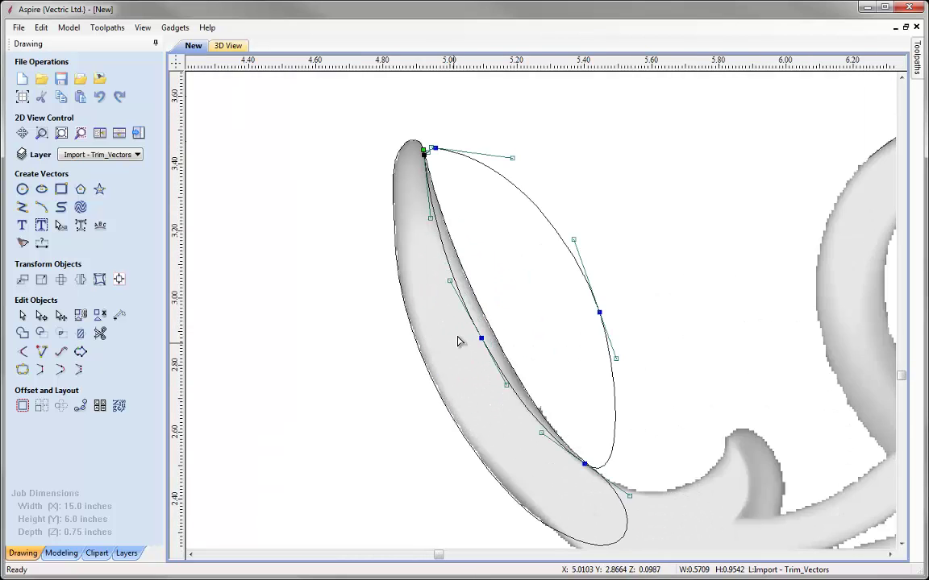
{"action": "left_click", "coordinate": [449, 268]}
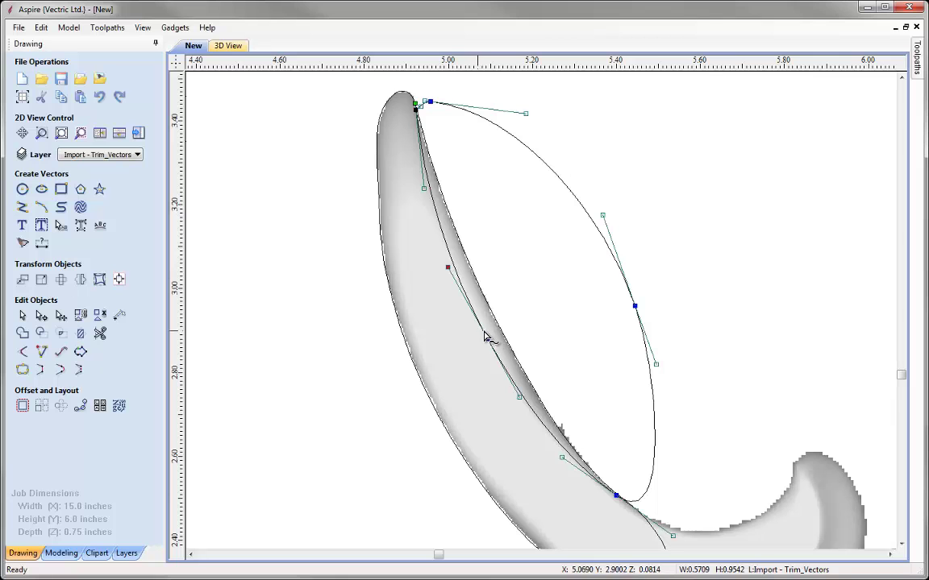
{"action": "left_click_drag", "start_coordinate": [487, 337], "coordinate": [481, 329]}
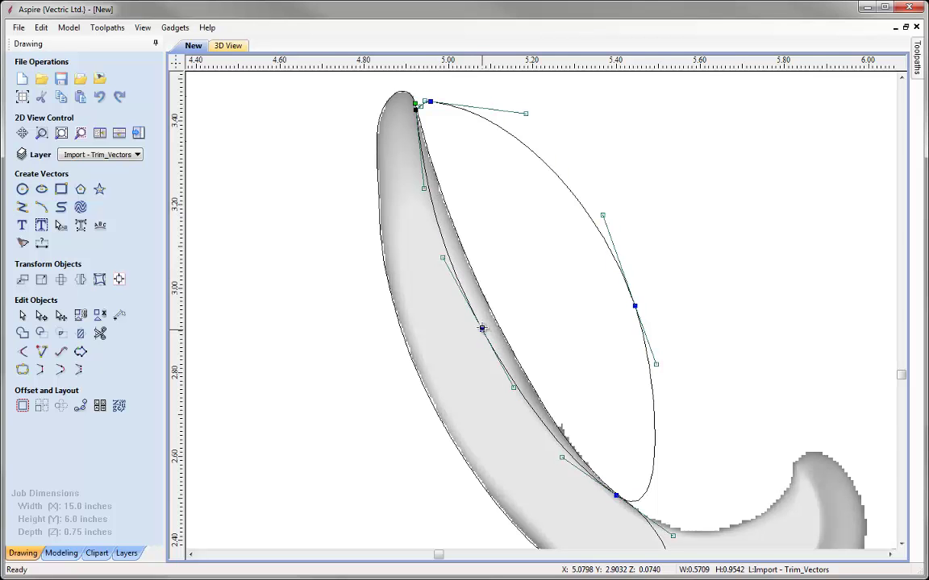
{"action": "left_click_drag", "start_coordinate": [424, 190], "coordinate": [418, 157]}
{"action": "left_click", "coordinate": [446, 140]}
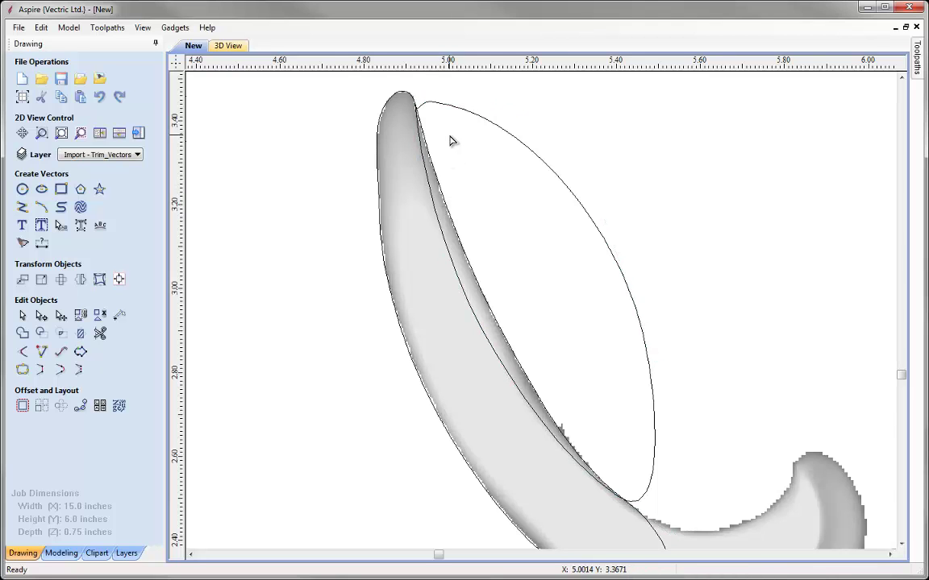
Step: Try to clear the area of the baked stems component inside the drawn loop
{"action": "left_click", "coordinate": [456, 350]}
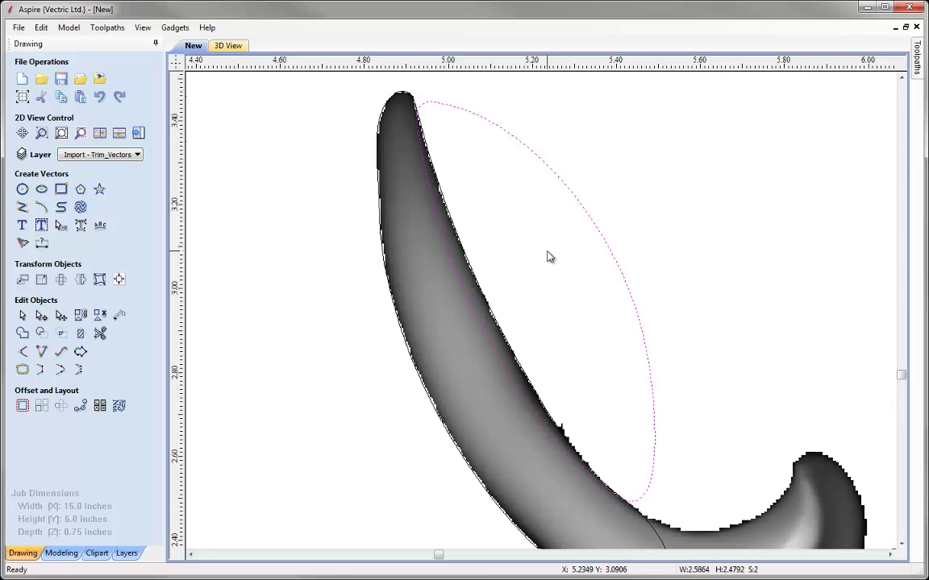
{"action": "left_click", "coordinate": [73, 552]}
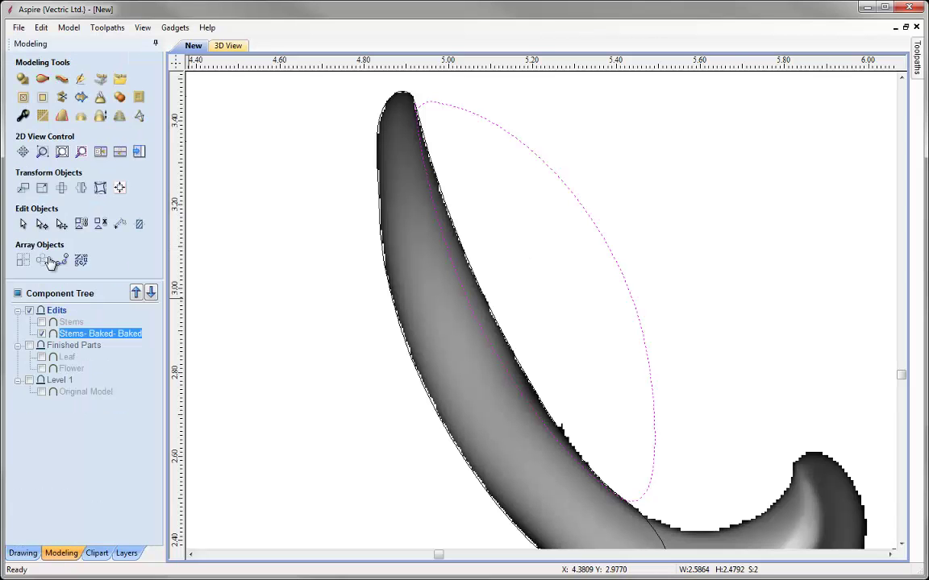
{"action": "left_click", "coordinate": [22, 98]}
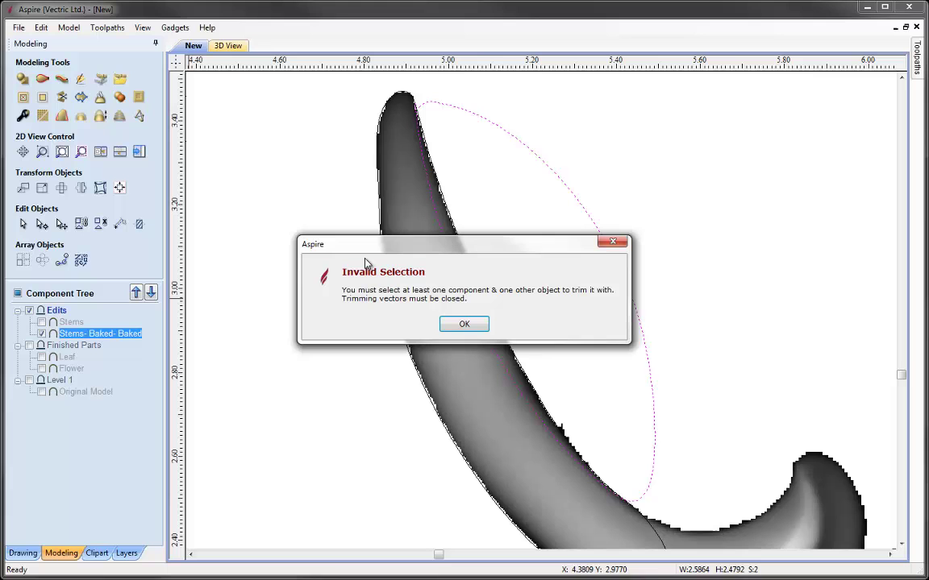
{"action": "left_click", "coordinate": [479, 324]}
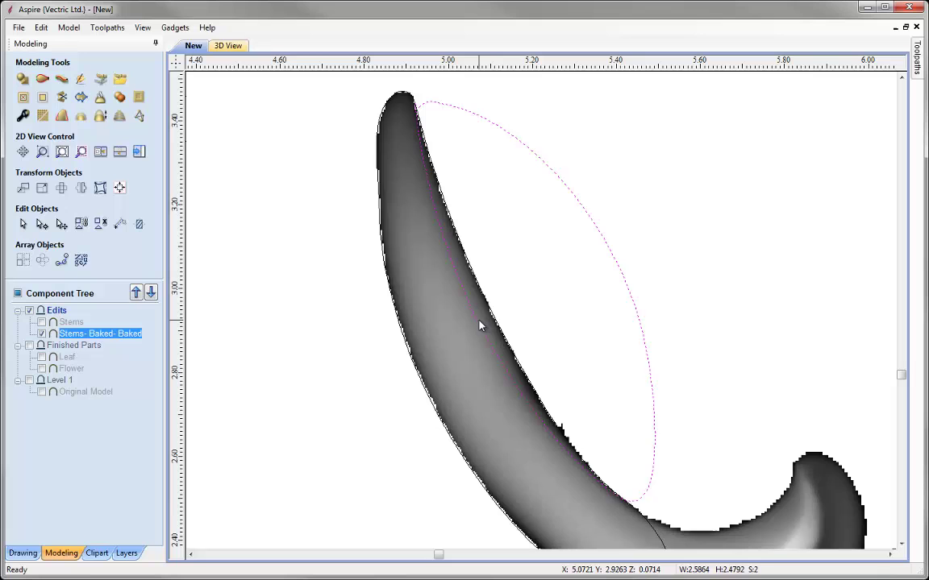
Step: Reselect only the stems component and bake it again
{"action": "left_click", "coordinate": [508, 284]}
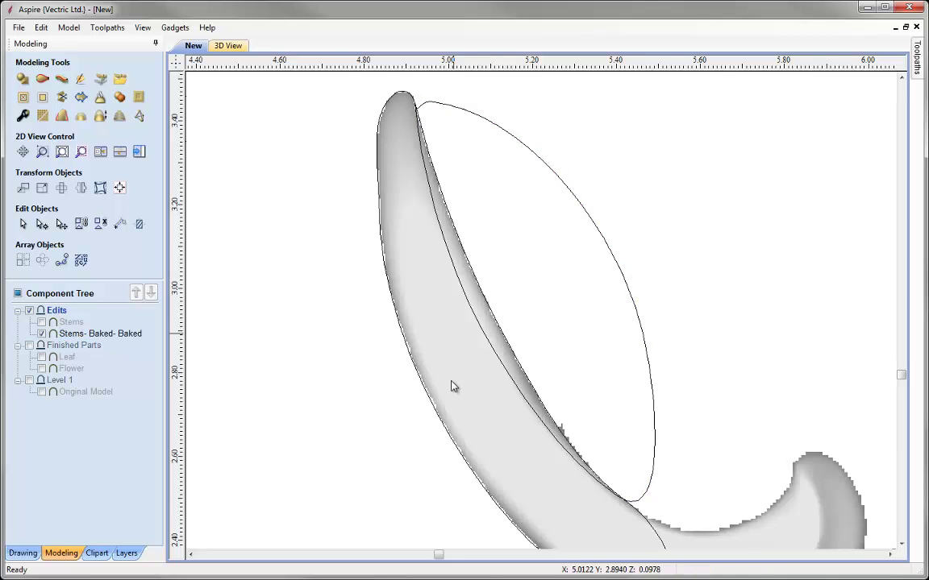
{"action": "left_click", "coordinate": [501, 432]}
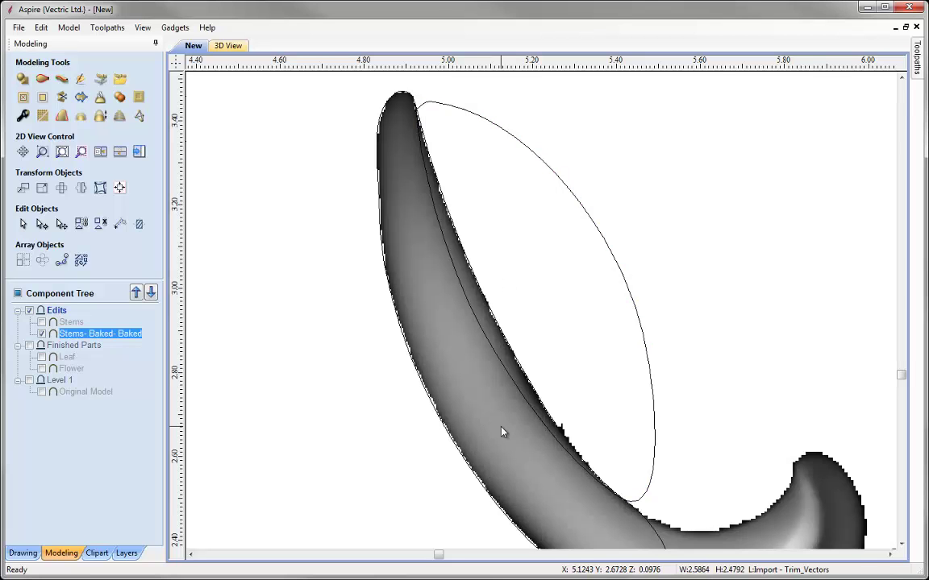
{"action": "left_click", "coordinate": [99, 97]}
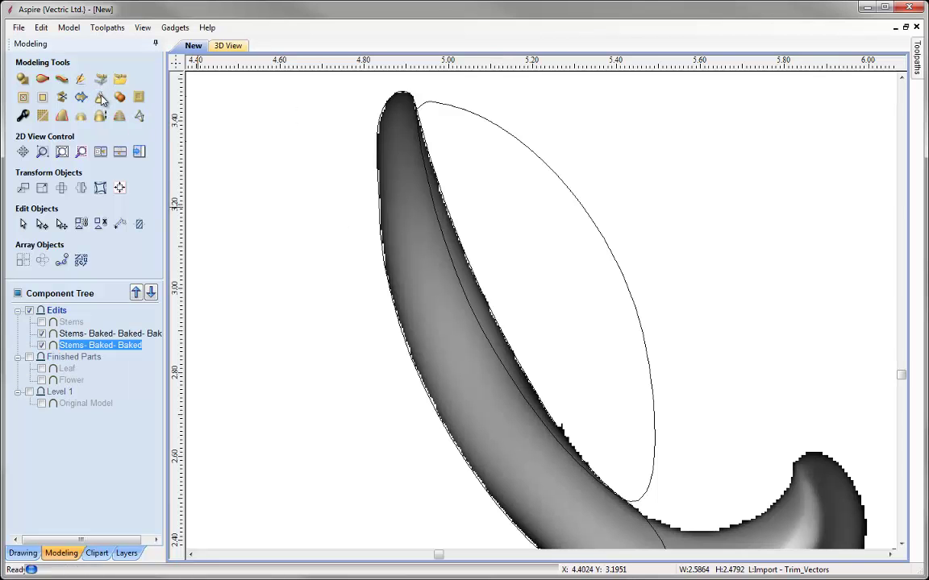
Step: Retry clearing the area inside the loop on the newly baked stems component
{"action": "left_click", "coordinate": [467, 115]}
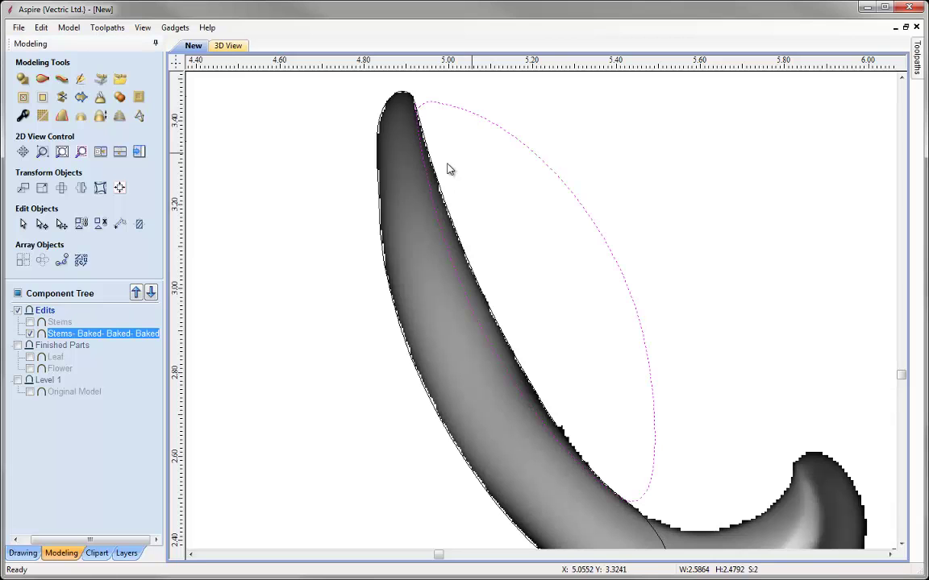
{"action": "left_click", "coordinate": [23, 98]}
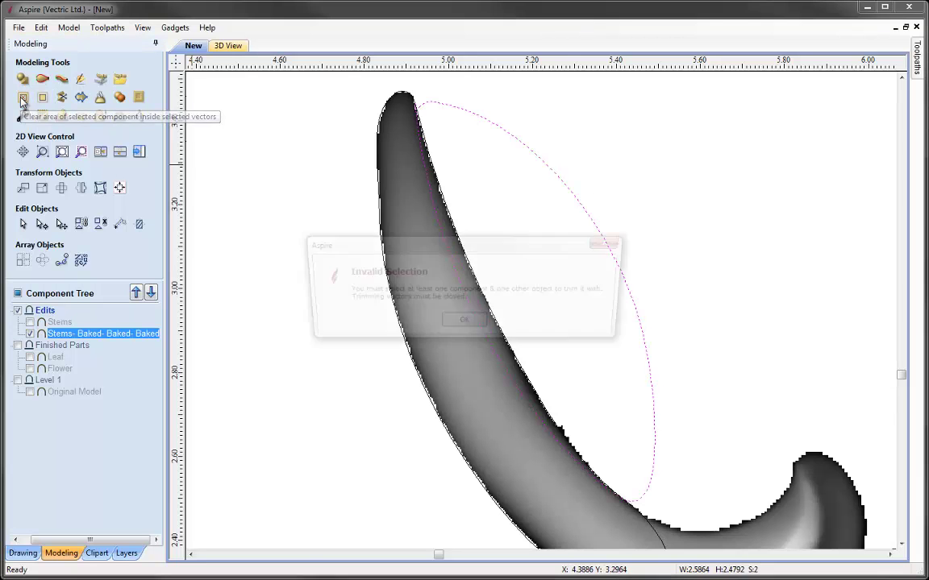
{"action": "left_click", "coordinate": [466, 325]}
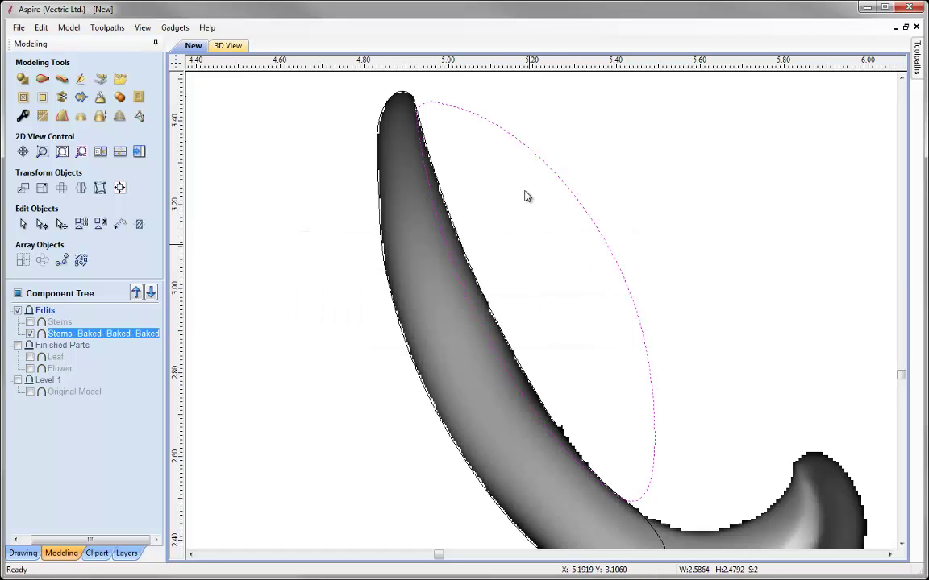
Step: Delete the loop's corner node beside the tail tip to open the vector there, and finish node editing
{"action": "left_click", "coordinate": [558, 192]}
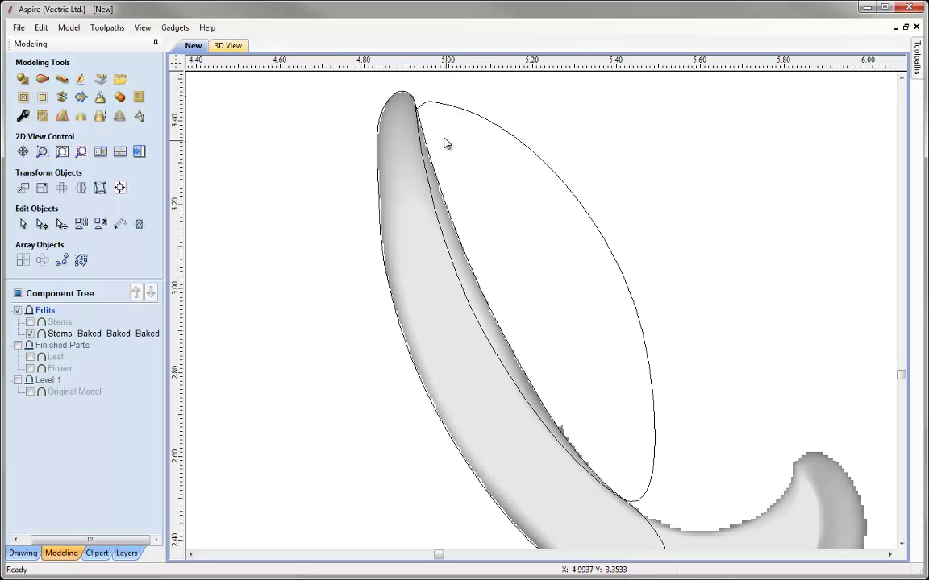
{"action": "scroll", "coordinate": [413, 100], "scroll_direction": "up", "scroll_amount": 5}
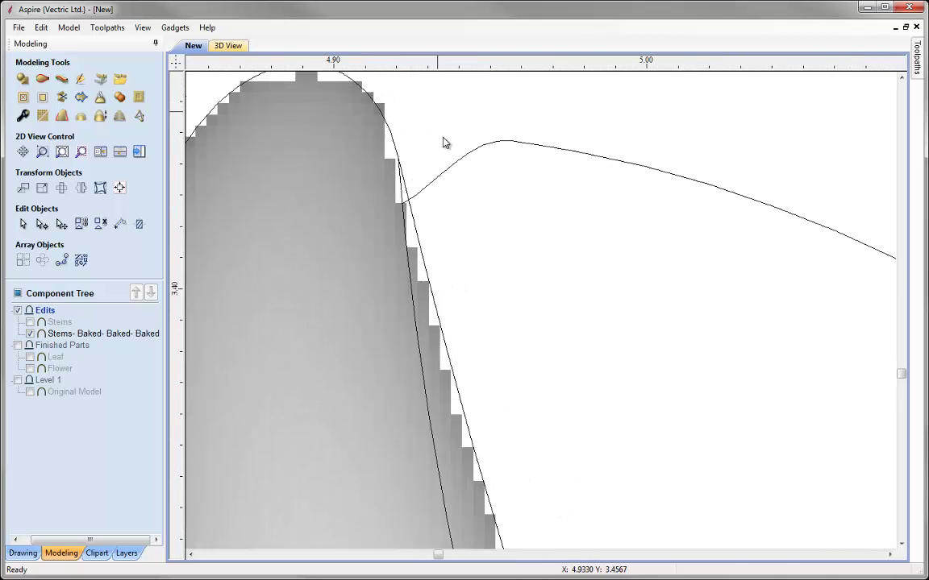
{"action": "left_click", "coordinate": [445, 173]}
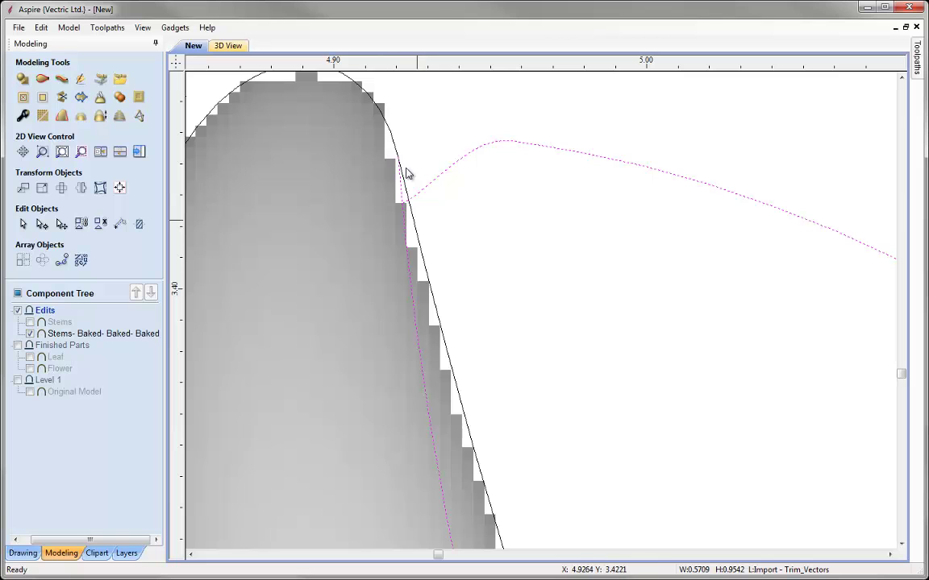
{"action": "key", "text": "n"}
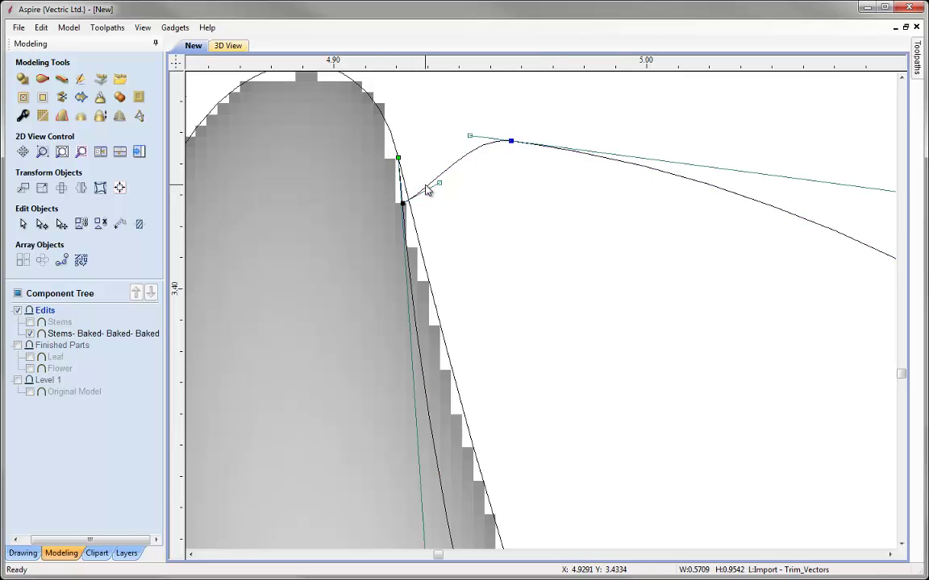
{"action": "left_click_drag", "start_coordinate": [403, 201], "coordinate": [426, 148]}
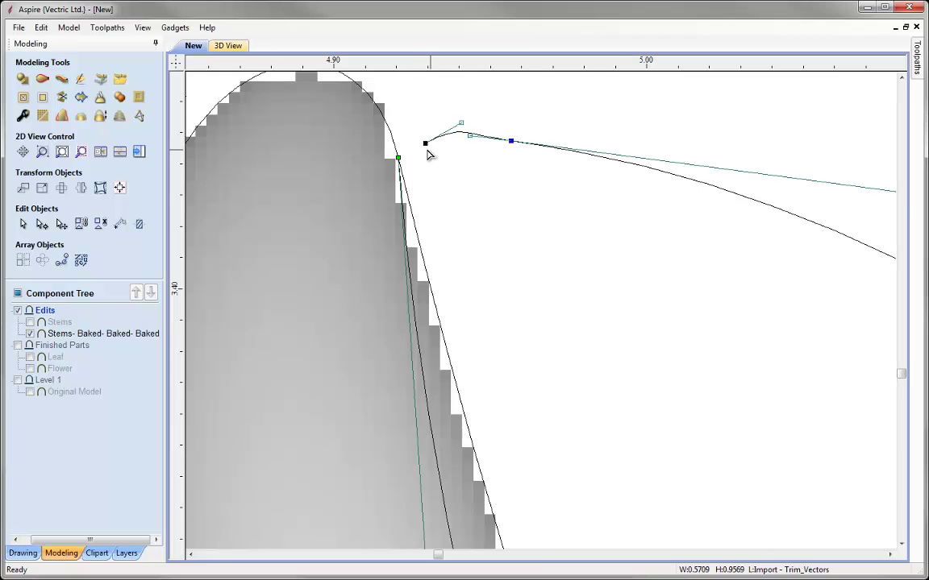
{"action": "key", "text": "Delete"}
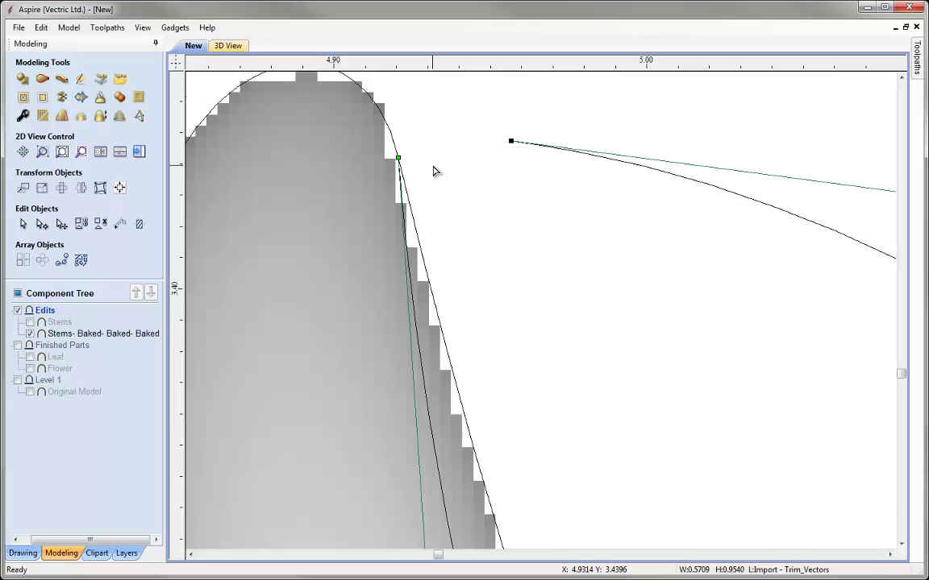
{"action": "left_click", "coordinate": [433, 170]}
{"action": "left_click", "coordinate": [512, 143]}
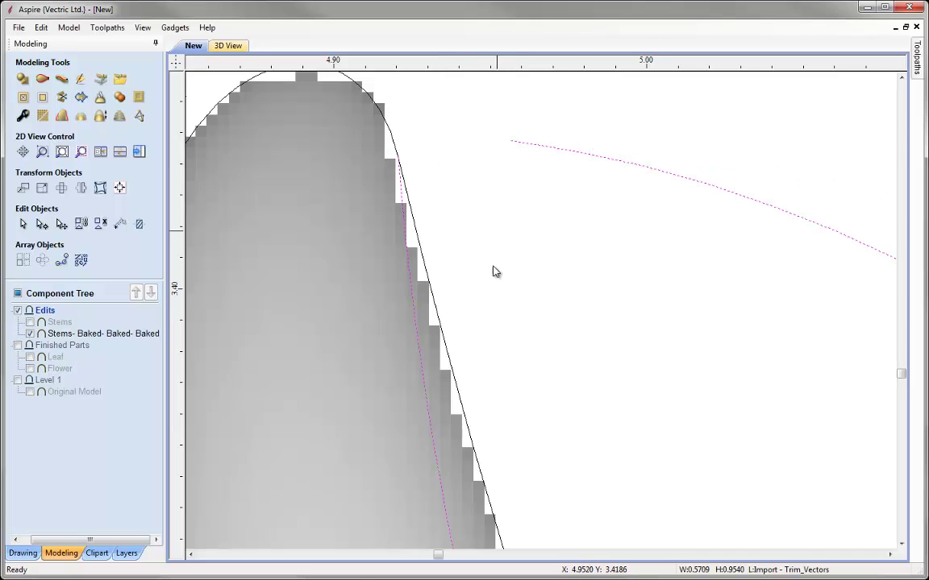
Step: Close the loop vector with a smooth curve, then check for any remaining open vectors
{"action": "left_click", "coordinate": [23, 553]}
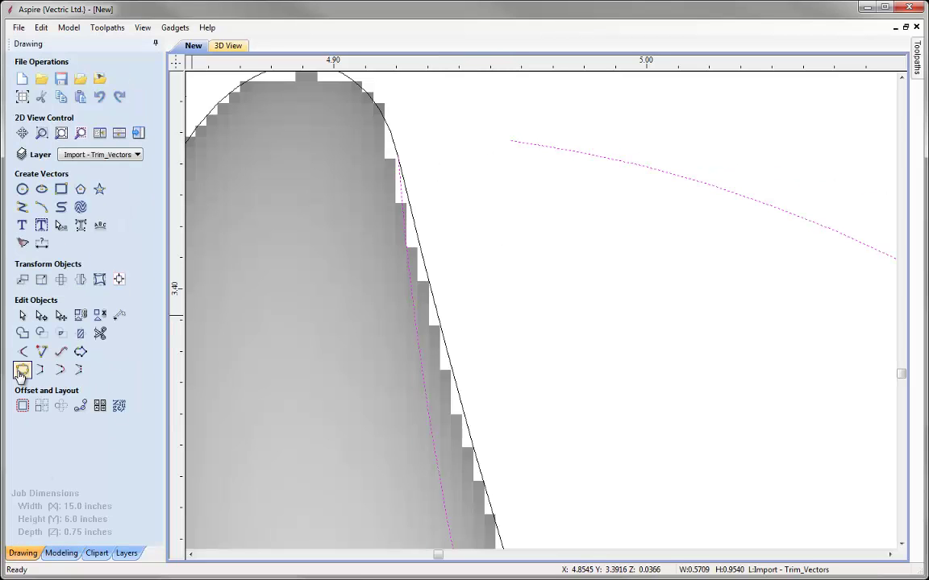
{"action": "left_click", "coordinate": [62, 370]}
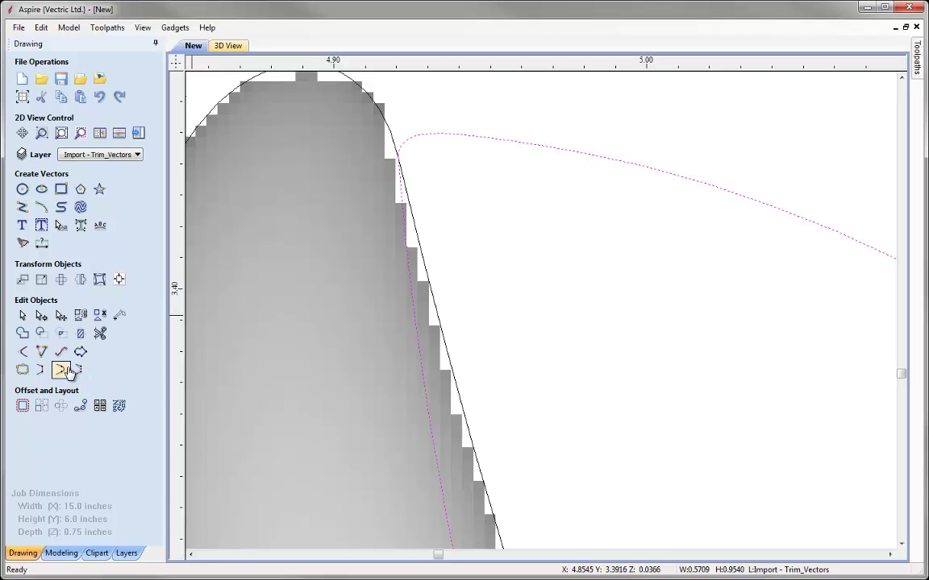
{"action": "left_click", "coordinate": [589, 349]}
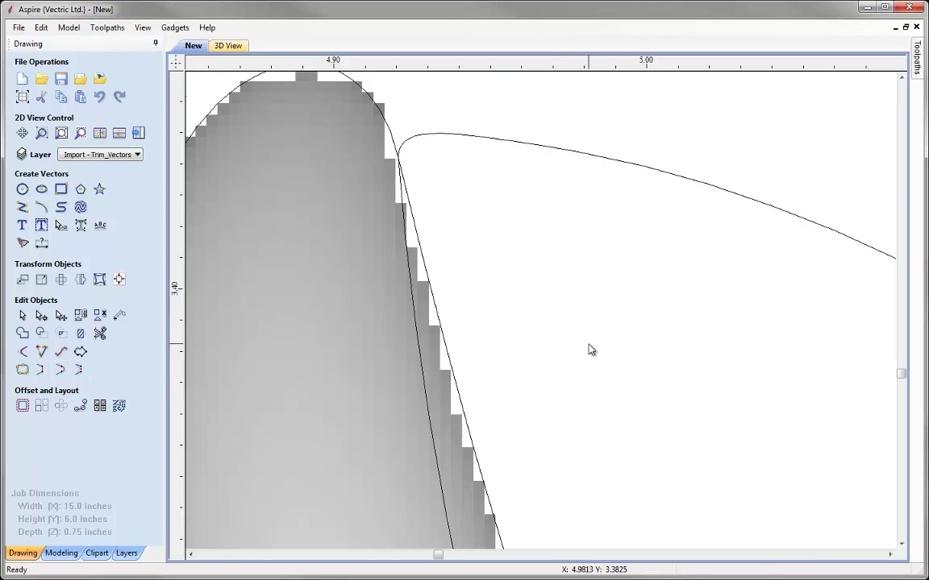
{"action": "left_click", "coordinate": [38, 27]}
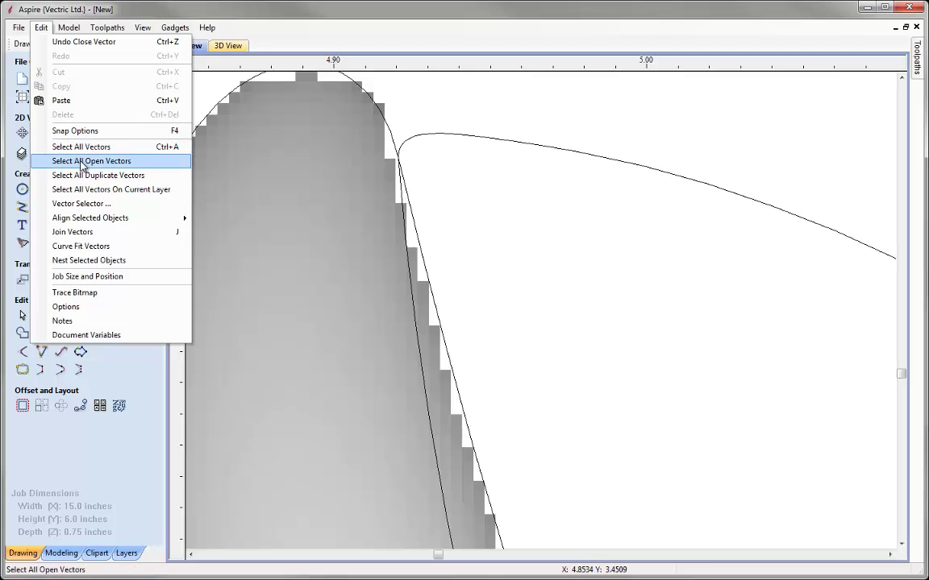
{"action": "left_click", "coordinate": [81, 160]}
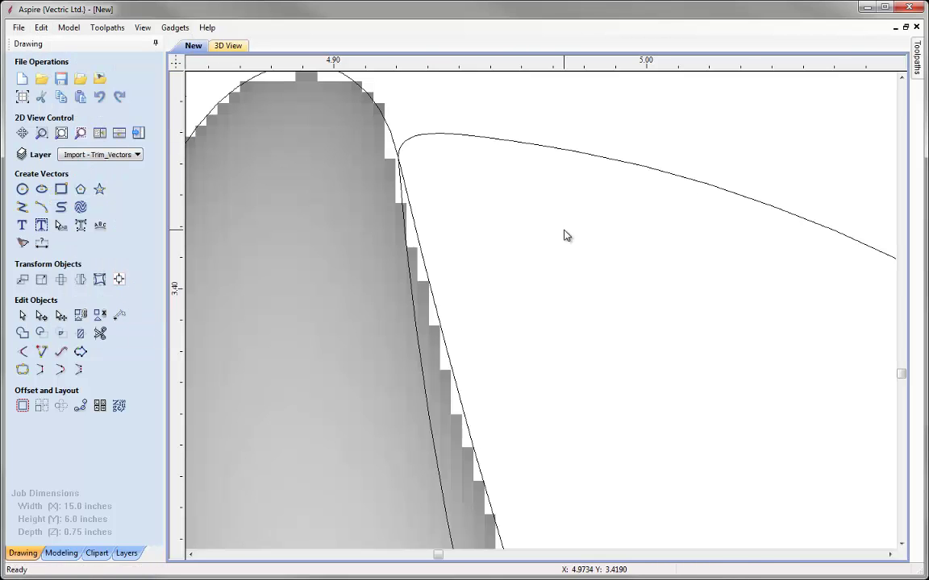
Step: Clear the area of the baked stems component inside the closed loop along the tail's inner edge
{"action": "scroll", "coordinate": [562, 311], "scroll_direction": "down", "scroll_amount": 10}
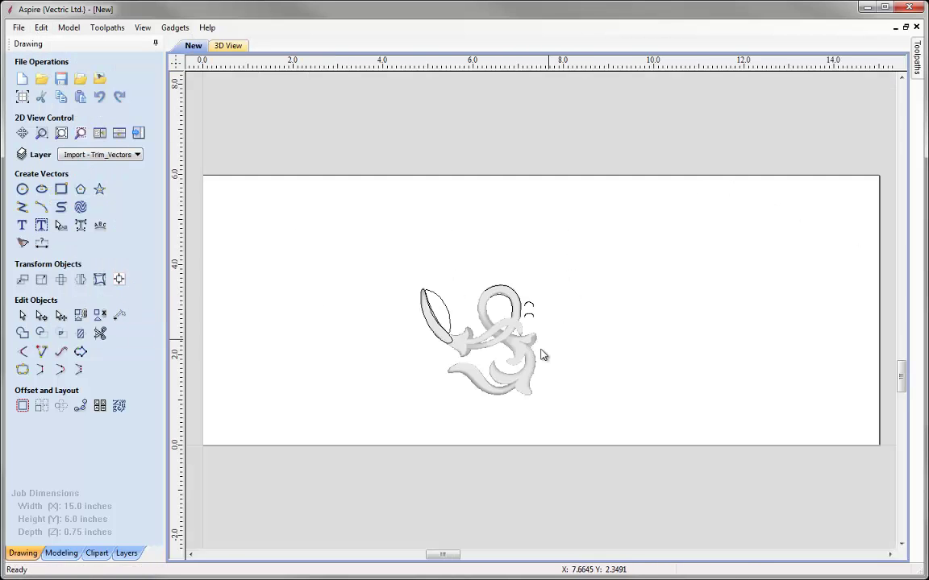
{"action": "scroll", "coordinate": [424, 344], "scroll_direction": "up", "scroll_amount": 8}
{"action": "scroll", "coordinate": [483, 269], "scroll_direction": "up", "scroll_amount": 2}
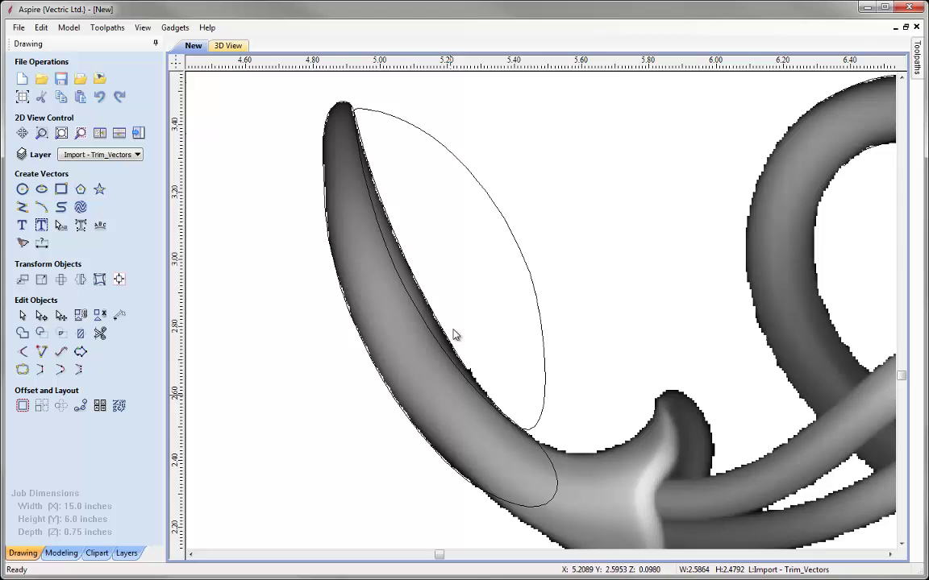
{"action": "left_click", "coordinate": [462, 301]}
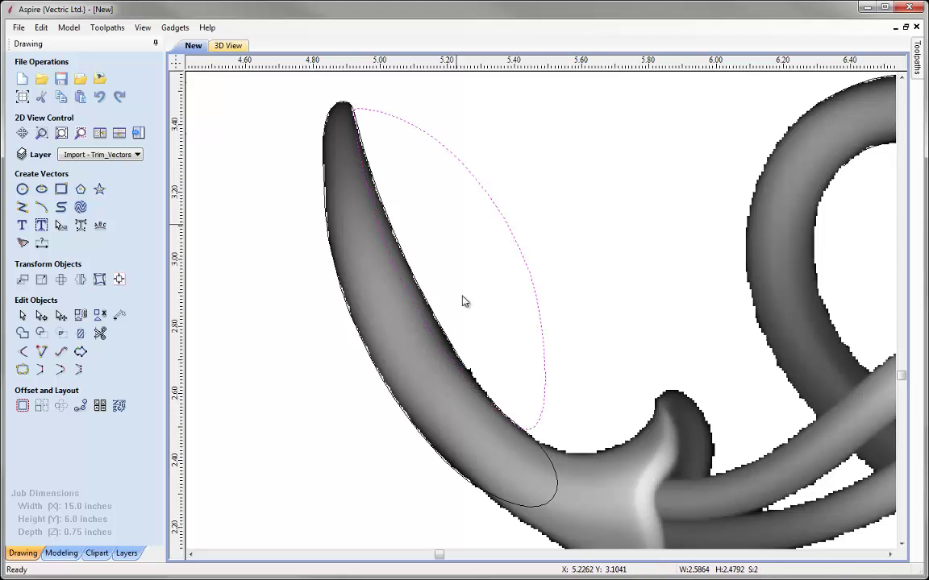
{"action": "left_click", "coordinate": [62, 553]}
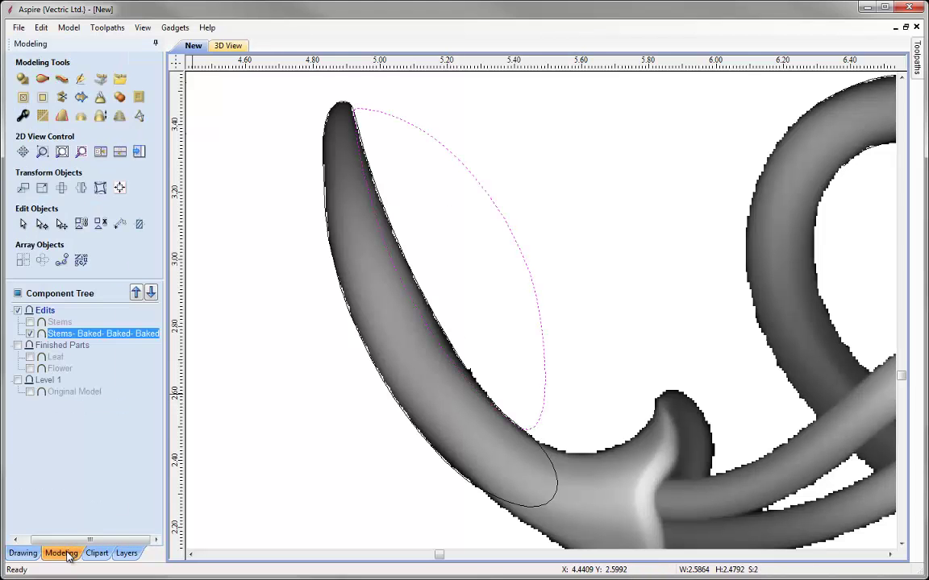
{"action": "left_click", "coordinate": [23, 98]}
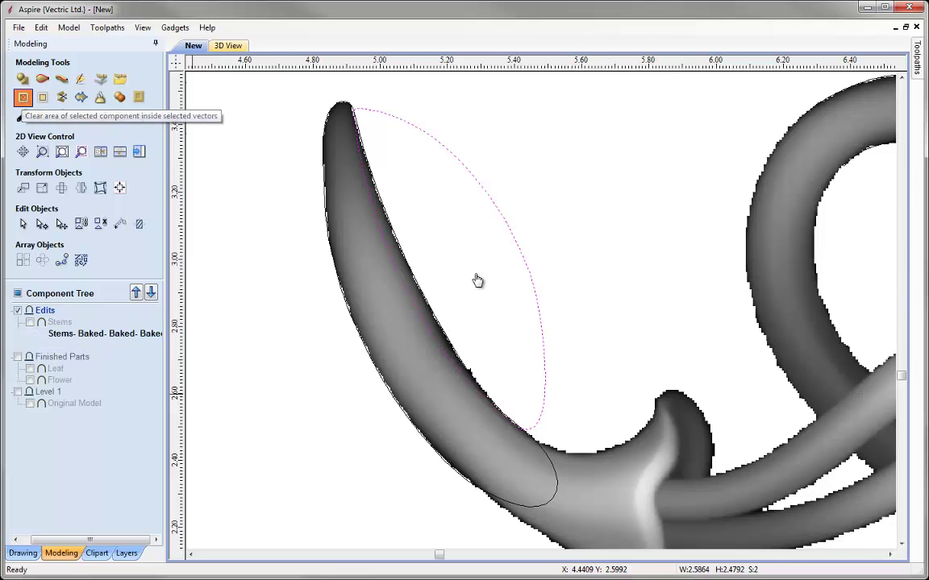
{"action": "left_click", "coordinate": [476, 279]}
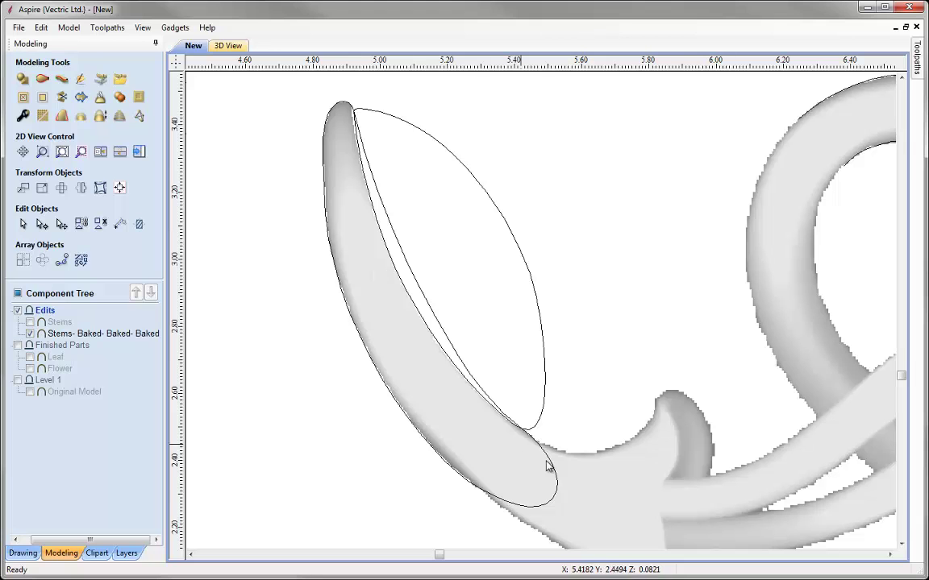
Step: Sculpt the baked stems component with the Smooth tool at diameter 27, smoothing the tail's trimmed inner edge
{"action": "left_click", "coordinate": [228, 46]}
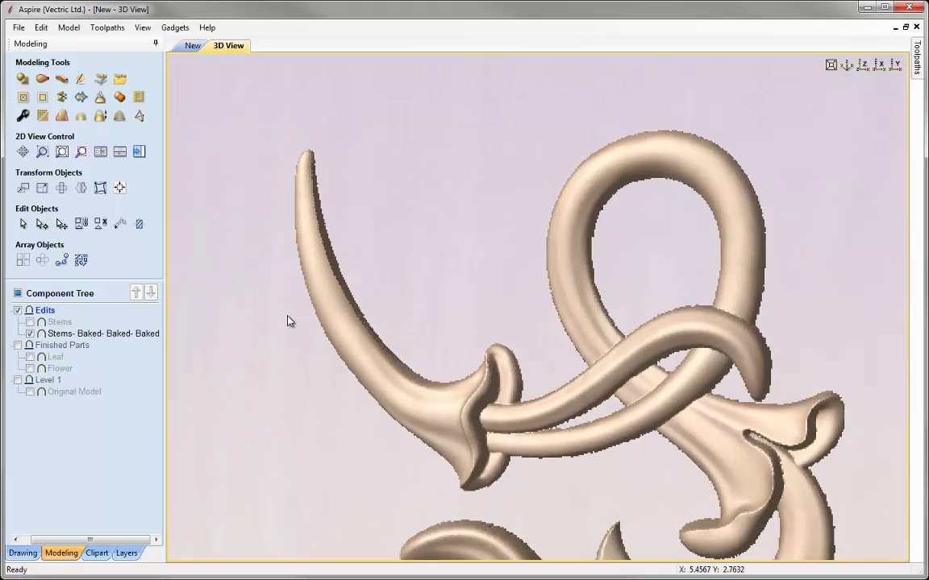
{"action": "scroll", "coordinate": [289, 321], "scroll_direction": "up", "scroll_amount": 5}
{"action": "middle_click_drag", "start_coordinate": [380, 336], "coordinate": [563, 296]}
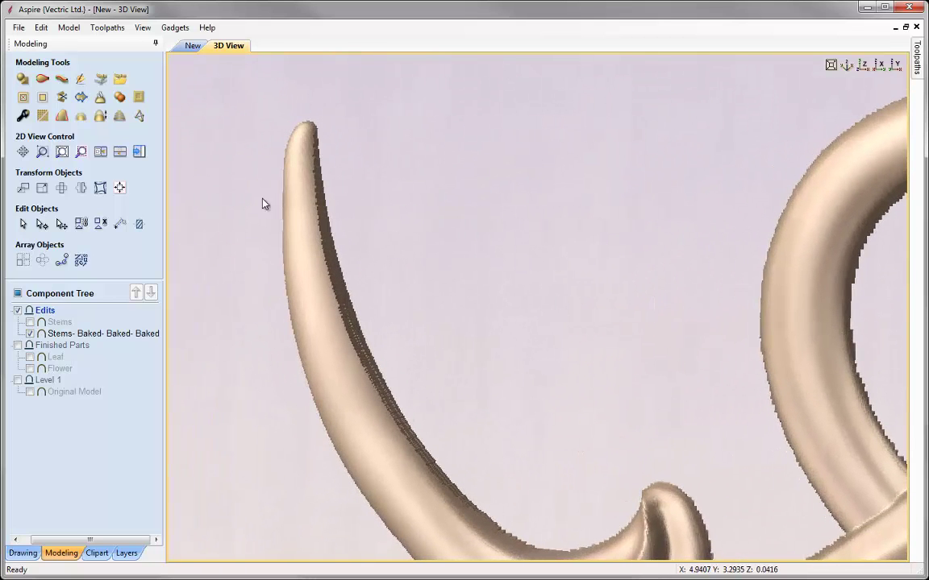
{"action": "left_click", "coordinate": [306, 243]}
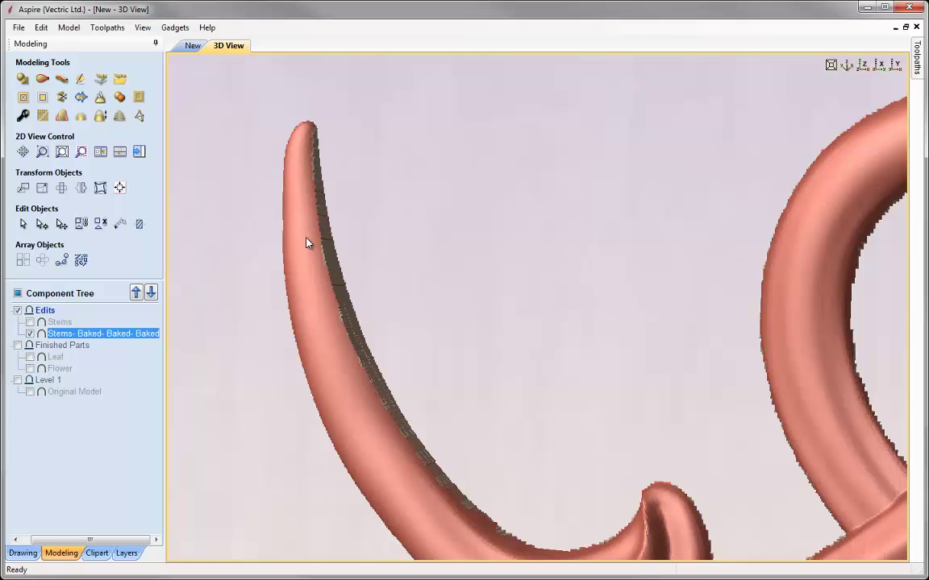
{"action": "left_click", "coordinate": [81, 83]}
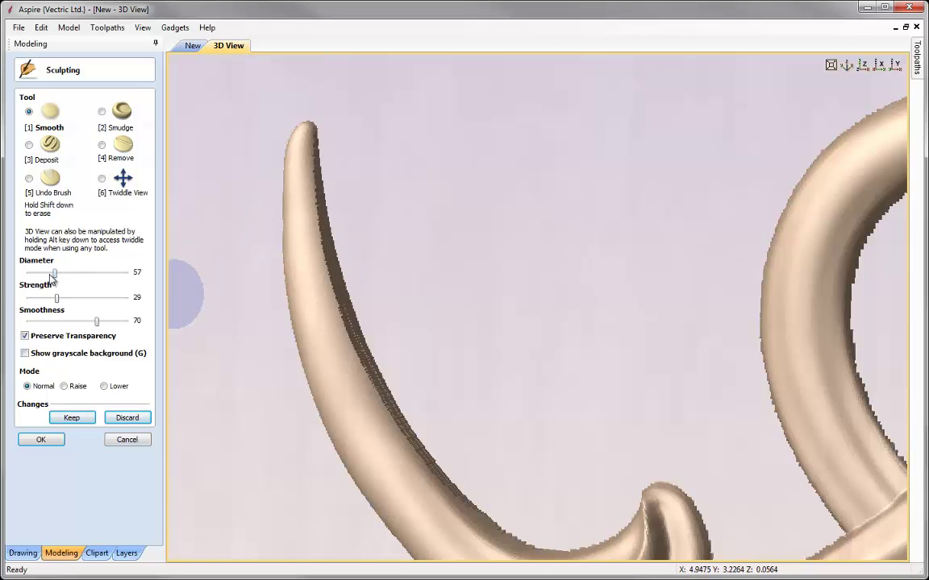
{"action": "mouse_move", "coordinate": [313, 259]}
{"action": "left_mouse_down"}
{"action": "mouse_move", "coordinate": [325, 275]}
{"action": "mouse_move", "coordinate": [323, 166]}
{"action": "mouse_move", "coordinate": [326, 300]}
{"action": "mouse_move", "coordinate": [379, 416]}
{"action": "mouse_move", "coordinate": [355, 338]}
{"action": "mouse_move", "coordinate": [325, 290]}
{"action": "mouse_move", "coordinate": [338, 327]}
{"action": "mouse_move", "coordinate": [359, 349]}
{"action": "mouse_move", "coordinate": [312, 200]}
{"action": "mouse_move", "coordinate": [322, 178]}
{"action": "mouse_move", "coordinate": [324, 307]}
{"action": "mouse_move", "coordinate": [352, 342]}
{"action": "mouse_move", "coordinate": [330, 312]}
{"action": "mouse_move", "coordinate": [373, 402]}
{"action": "mouse_move", "coordinate": [336, 338]}
{"action": "mouse_move", "coordinate": [361, 231]}
{"action": "left_mouse_up"}
Step: Smooth along the tail from its tip with the sculpting brush at diameter 77, and keep the changes
{"action": "left_click", "coordinate": [862, 64]}
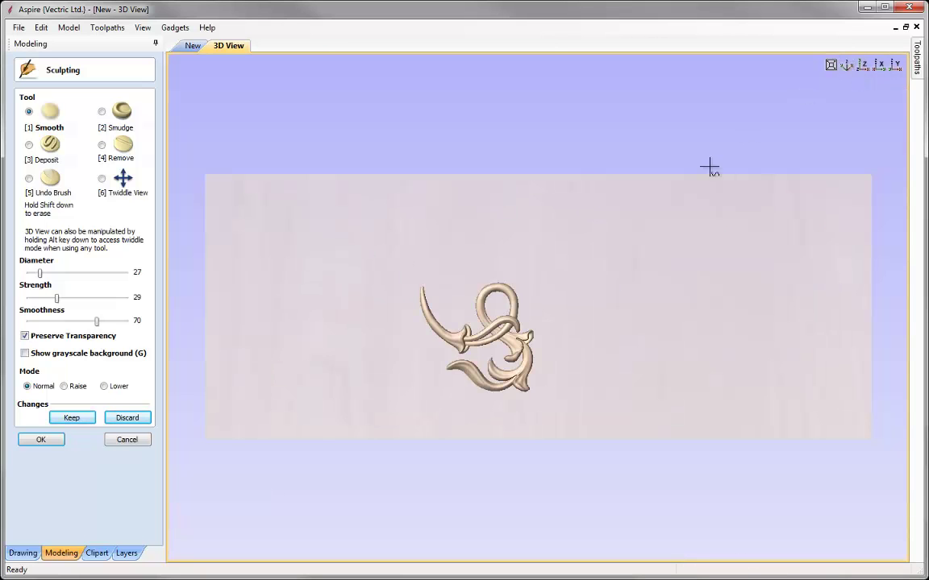
{"action": "scroll", "coordinate": [465, 271], "scroll_direction": "up", "scroll_amount": 6}
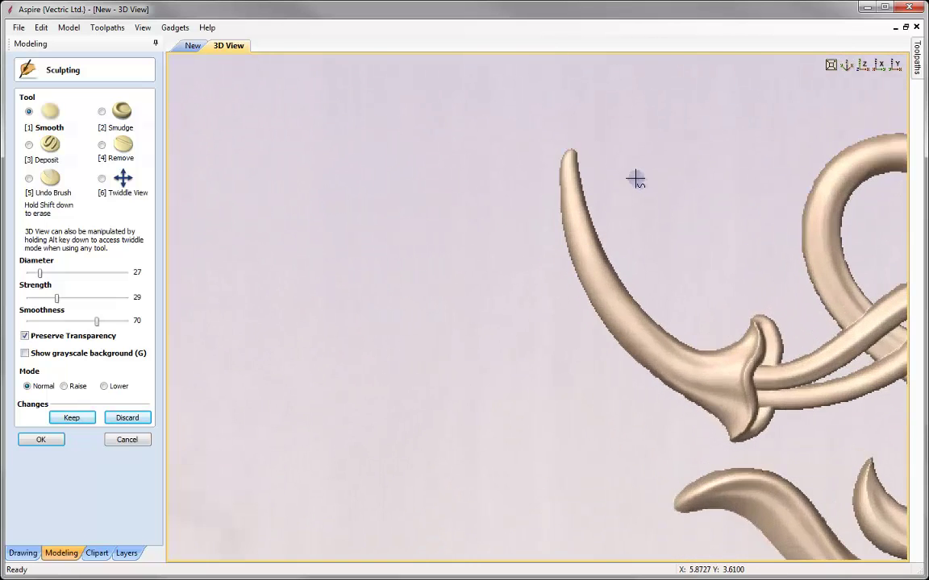
{"action": "scroll", "coordinate": [443, 247], "scroll_direction": "down", "scroll_amount": 1}
{"action": "scroll", "coordinate": [658, 211], "scroll_direction": "up", "scroll_amount": 3}
{"action": "mouse_move", "coordinate": [643, 212]}
{"action": "middle_mouse_down"}
{"action": "mouse_move", "coordinate": [543, 261]}
{"action": "mouse_move", "coordinate": [456, 329]}
{"action": "mouse_move", "coordinate": [454, 298]}
{"action": "mouse_move", "coordinate": [541, 261]}
{"action": "mouse_move", "coordinate": [545, 244]}
{"action": "middle_mouse_up"}
{"action": "scroll", "coordinate": [544, 242], "scroll_direction": "up", "scroll_amount": 4}
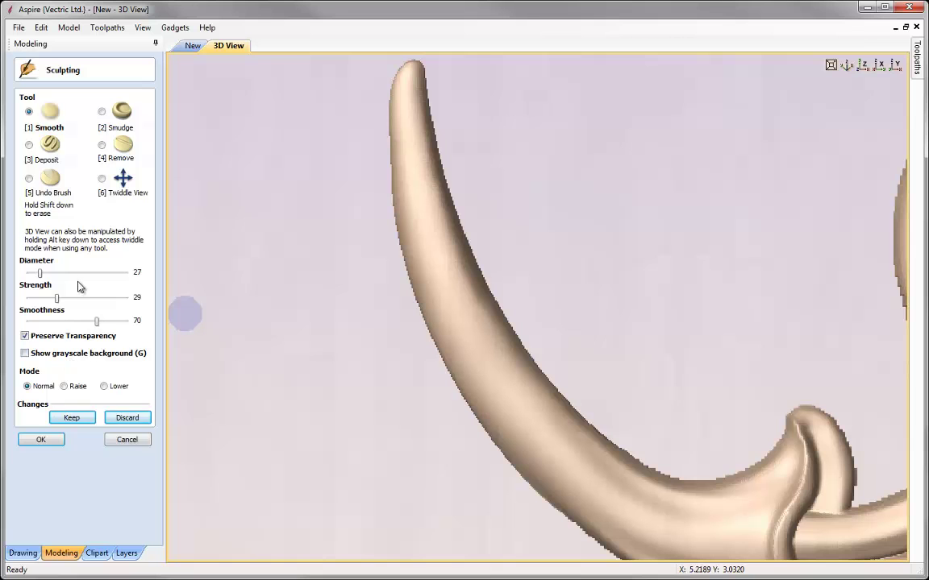
{"action": "left_click", "coordinate": [68, 275]}
{"action": "mouse_move", "coordinate": [421, 94]}
{"action": "left_mouse_down"}
{"action": "mouse_move", "coordinate": [425, 177]}
{"action": "mouse_move", "coordinate": [500, 361]}
{"action": "mouse_move", "coordinate": [408, 153]}
{"action": "mouse_move", "coordinate": [535, 394]}
{"action": "mouse_move", "coordinate": [440, 232]}
{"action": "mouse_move", "coordinate": [562, 395]}
{"action": "mouse_move", "coordinate": [543, 367]}
{"action": "mouse_move", "coordinate": [529, 395]}
{"action": "mouse_move", "coordinate": [460, 200]}
{"action": "mouse_move", "coordinate": [631, 463]}
{"action": "mouse_move", "coordinate": [535, 338]}
{"action": "mouse_move", "coordinate": [460, 159]}
{"action": "mouse_move", "coordinate": [536, 356]}
{"action": "mouse_move", "coordinate": [452, 224]}
{"action": "mouse_move", "coordinate": [406, 113]}
{"action": "mouse_move", "coordinate": [501, 424]}
{"action": "left_mouse_up"}
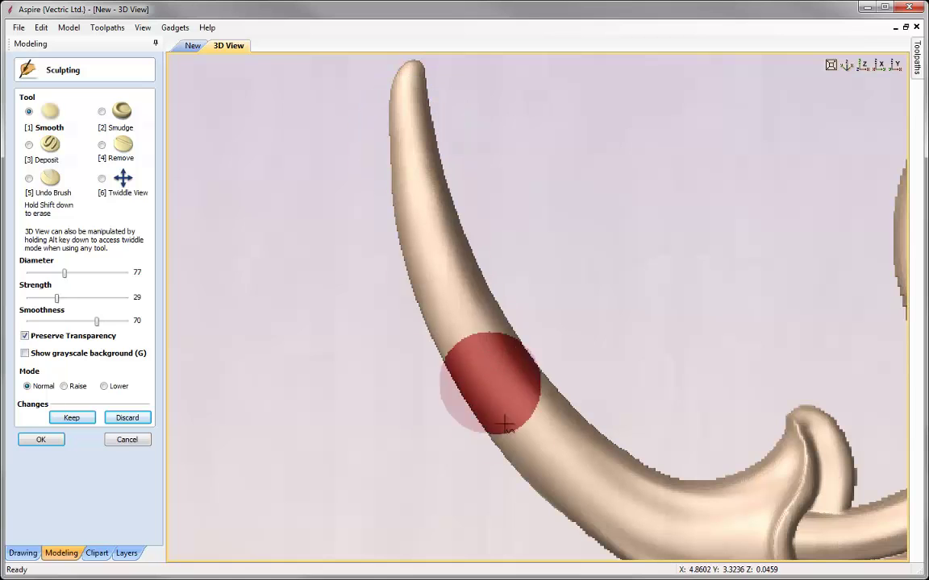
{"action": "left_click", "coordinate": [75, 419]}
{"action": "left_click", "coordinate": [47, 441]}
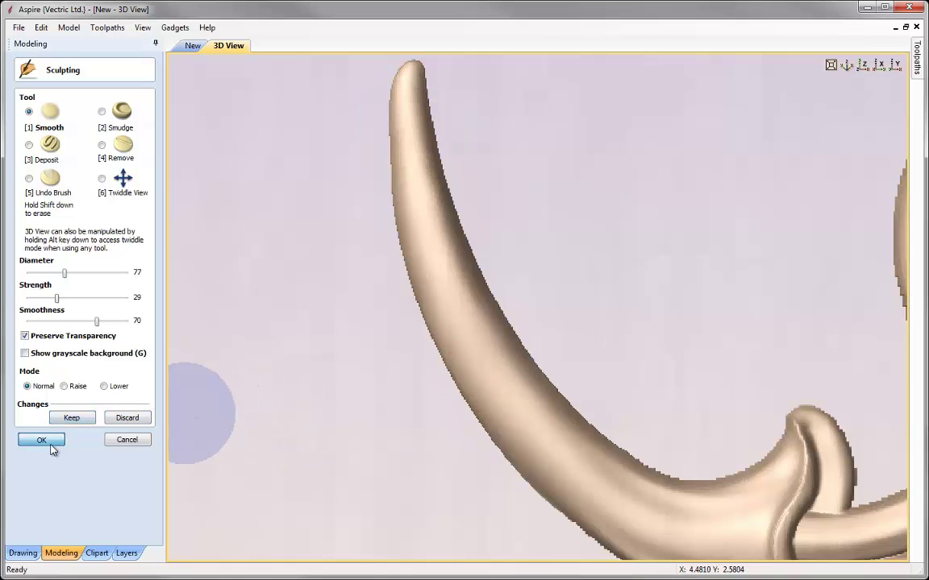
Step: Rename the baked stems component as Stem1
{"action": "left_click", "coordinate": [848, 64]}
{"action": "left_click_drag", "start_coordinate": [624, 365], "coordinate": [250, 330]}
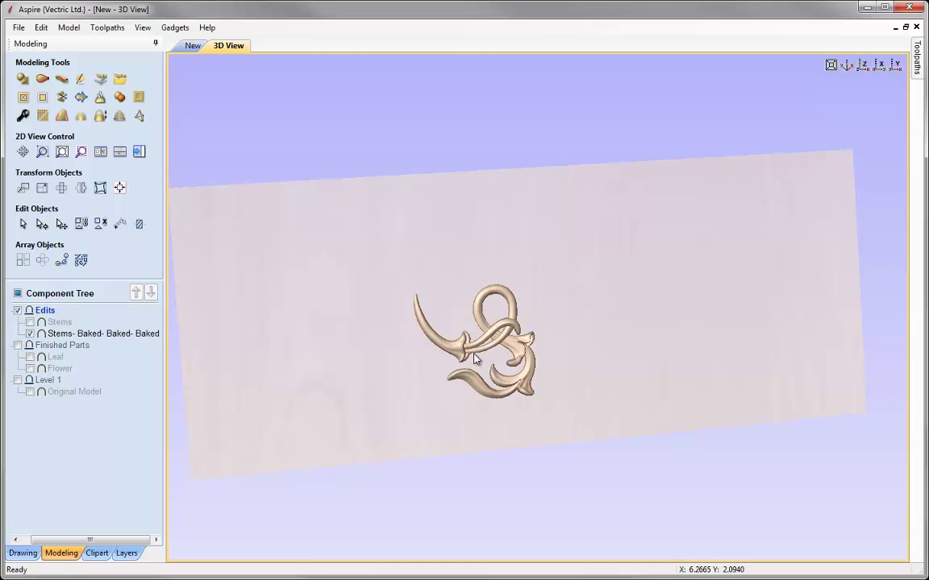
{"action": "left_click", "coordinate": [61, 334]}
{"action": "right_click", "coordinate": [60, 334]}
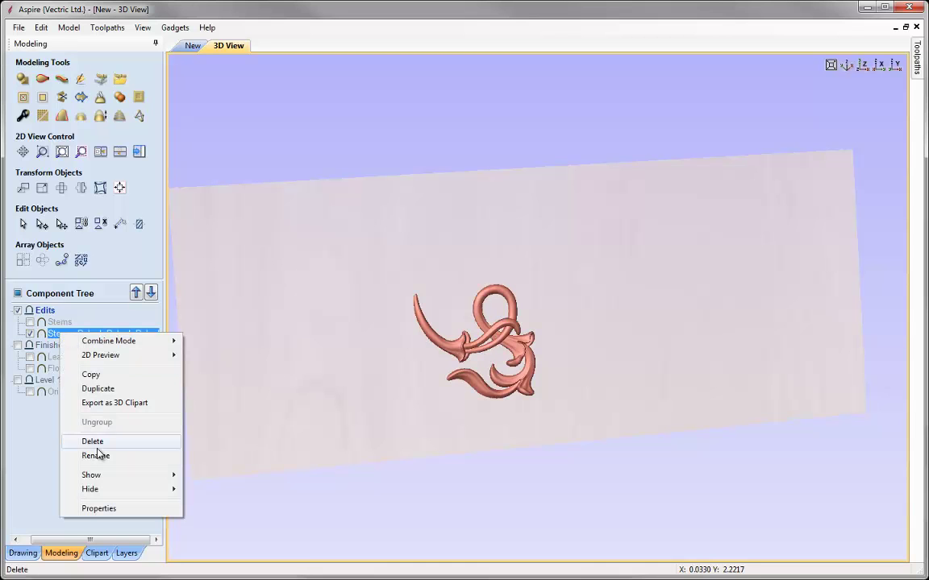
{"action": "left_click", "coordinate": [96, 399]}
{"action": "type", "text": "Stem"}
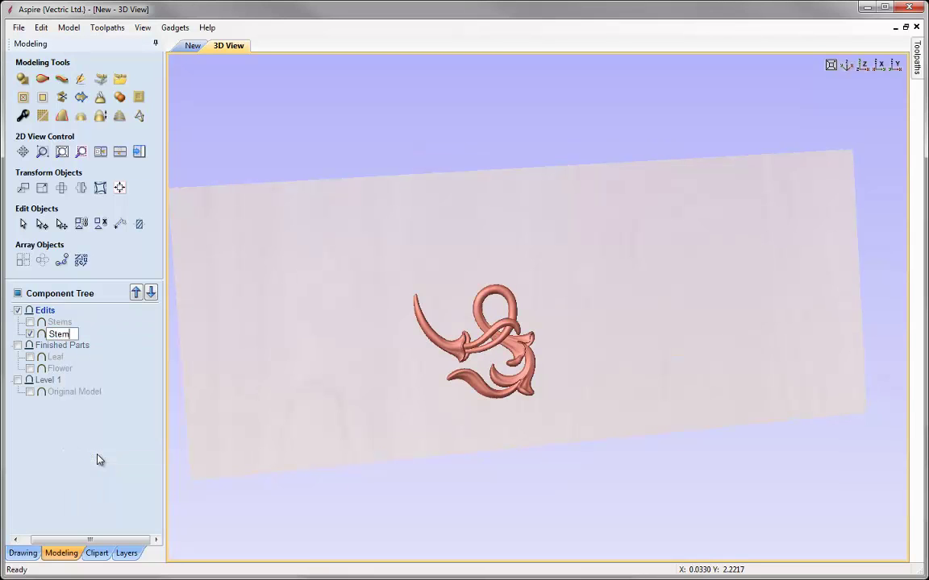
{"action": "type", "text": "1"}
{"action": "key", "text": "Return"}
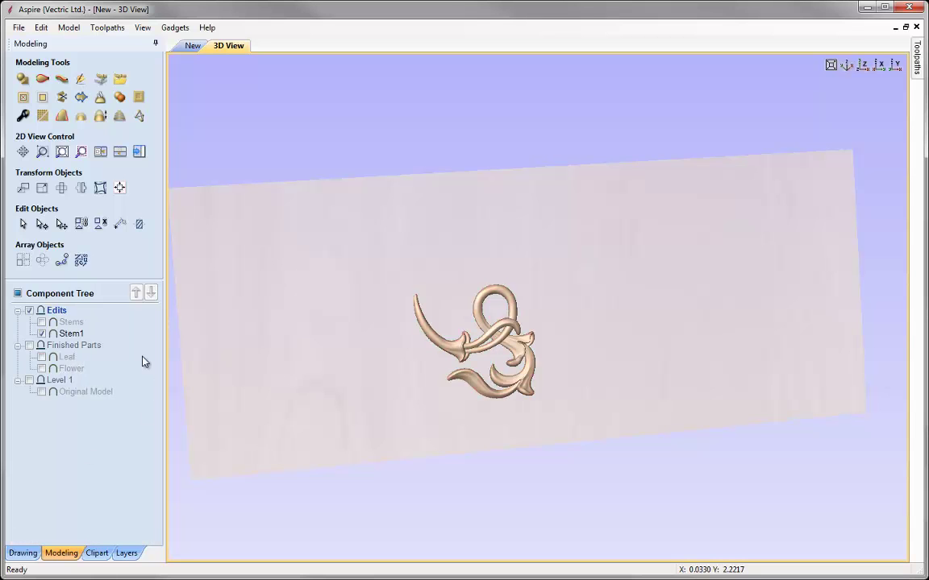
Step: Move Stem1 into the Finished Parts level and show the original Stems component in its place
{"action": "right_click", "coordinate": [77, 340]}
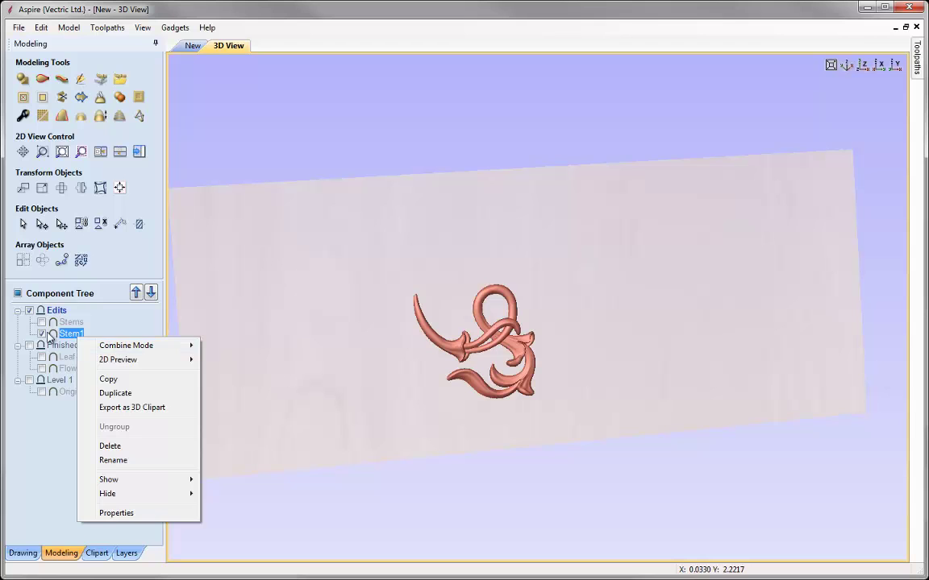
{"action": "left_click", "coordinate": [117, 328]}
{"action": "left_click", "coordinate": [41, 333]}
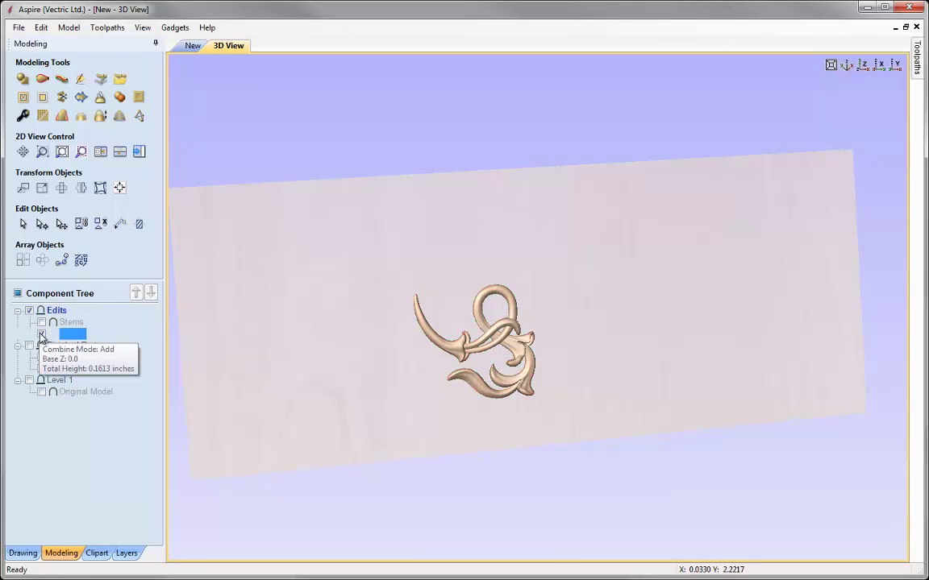
{"action": "left_click_drag", "start_coordinate": [67, 353], "coordinate": [77, 351]}
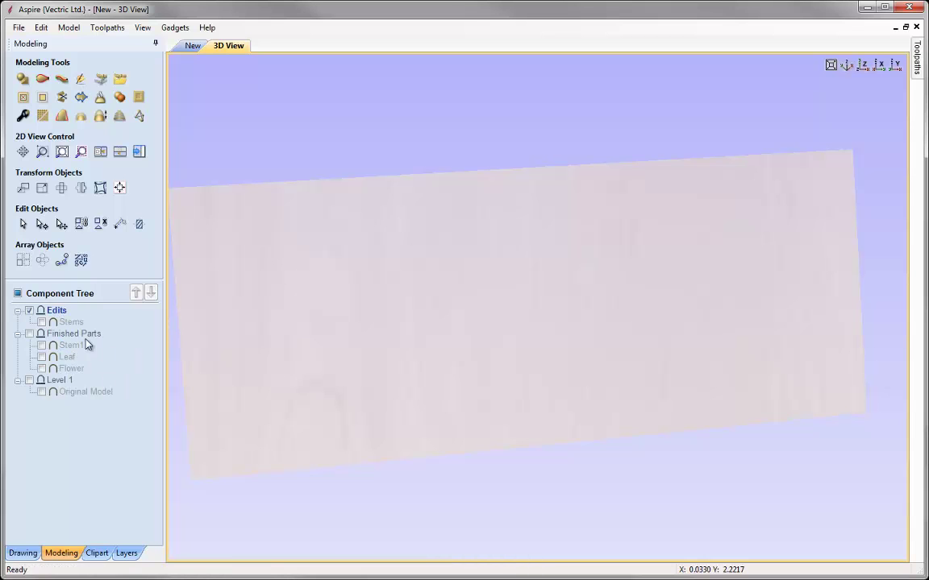
{"action": "left_click", "coordinate": [41, 321]}
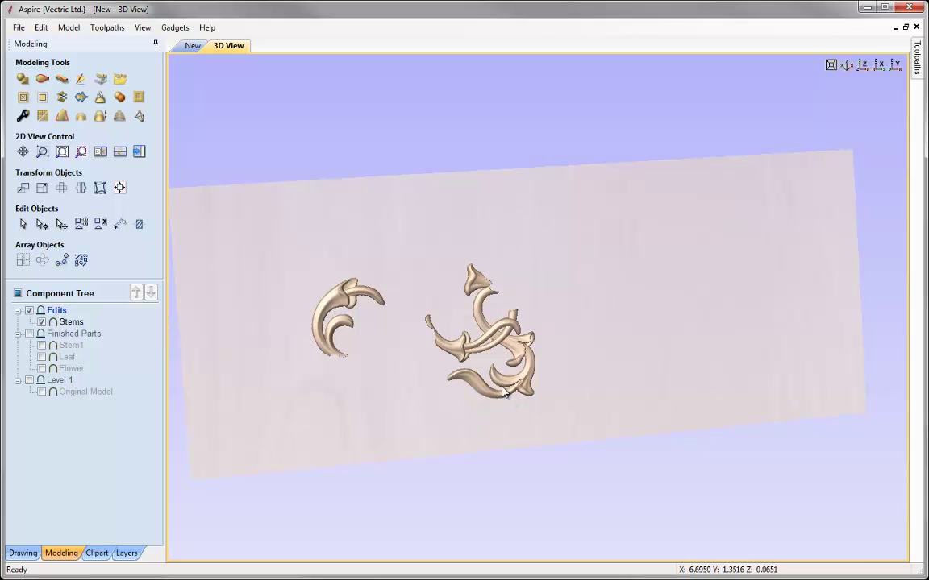
Step: Move the trimming vectors drawn around the stems onto the Old Vectors layer in the 2D view
{"action": "scroll", "coordinate": [503, 378], "scroll_direction": "up", "scroll_amount": 5}
{"action": "scroll", "coordinate": [548, 263], "scroll_direction": "up", "scroll_amount": 5}
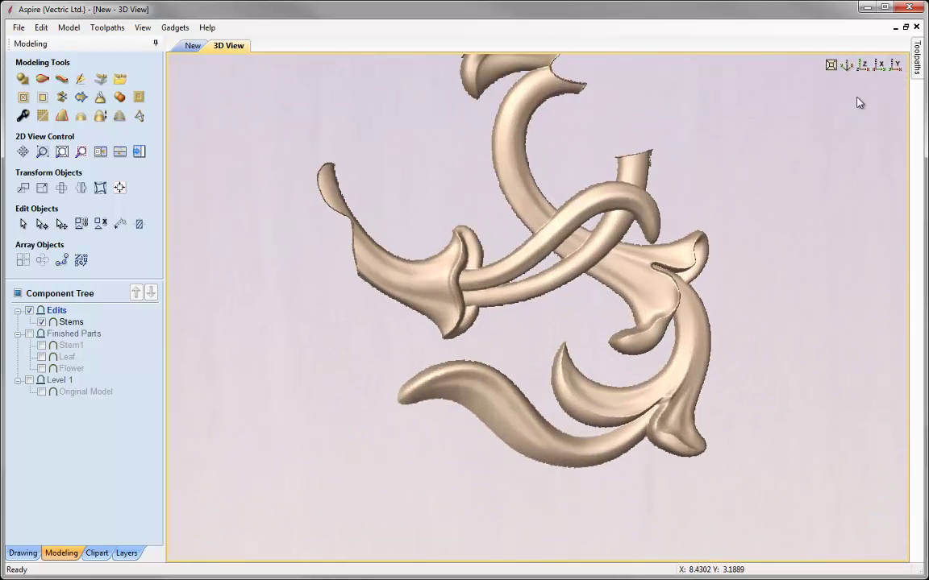
{"action": "left_click", "coordinate": [847, 66]}
{"action": "left_click_drag", "start_coordinate": [659, 375], "coordinate": [541, 381]}
{"action": "scroll", "coordinate": [541, 384], "scroll_direction": "up", "scroll_amount": 5}
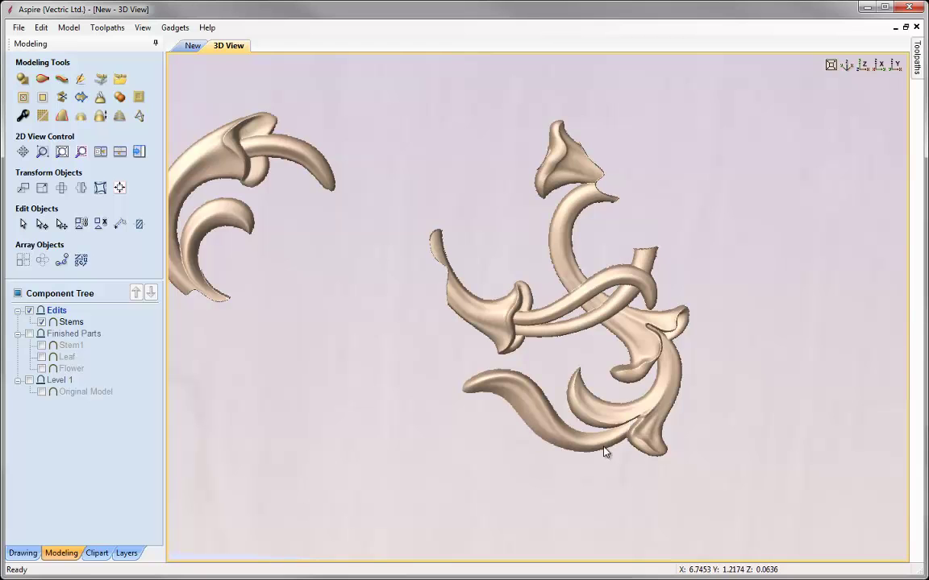
{"action": "left_click", "coordinate": [194, 46]}
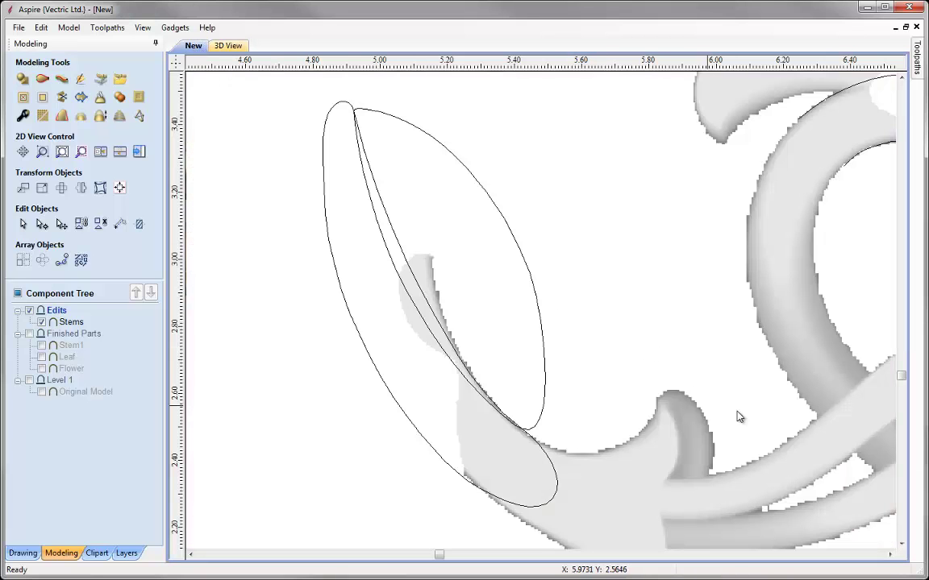
{"action": "scroll", "coordinate": [694, 421], "scroll_direction": "down", "scroll_amount": 5}
{"action": "scroll", "coordinate": [466, 392], "scroll_direction": "up", "scroll_amount": 2}
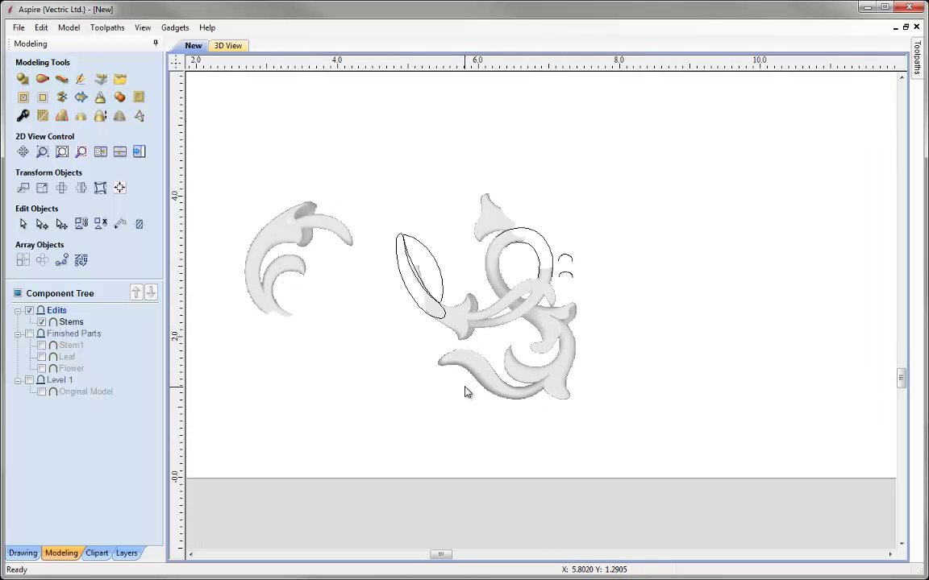
{"action": "scroll", "coordinate": [466, 392], "scroll_direction": "up", "scroll_amount": 2}
{"action": "left_click_drag", "start_coordinate": [288, 100], "coordinate": [703, 327]}
{"action": "right_click", "coordinate": [488, 240]}
{"action": "mouse_move", "coordinate": [531, 231]}
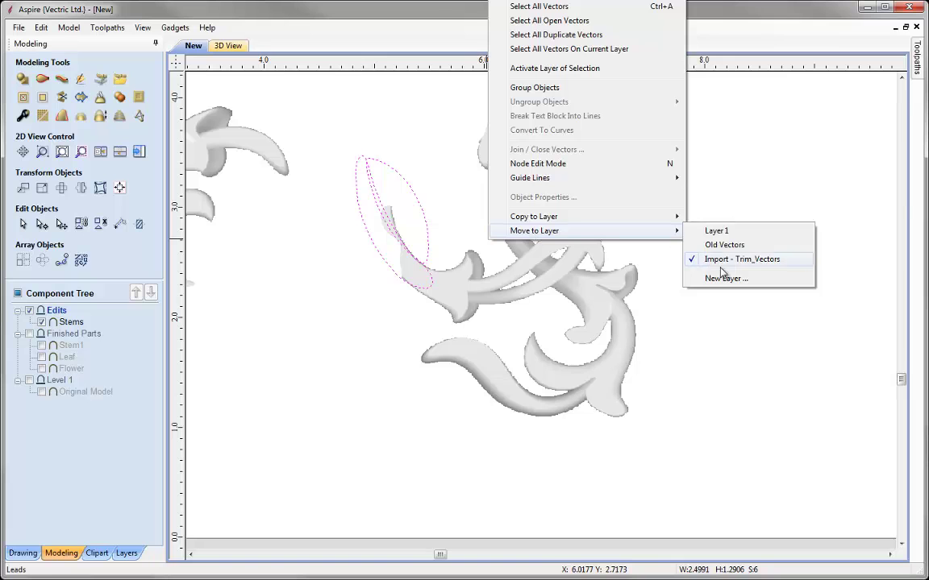
{"action": "left_click", "coordinate": [710, 244]}
Step: Split the Stems component with the two open vectors from the Old Vectors layer around the S-shaped tail, and delete the Stems - A piece
{"action": "left_click", "coordinate": [127, 553]}
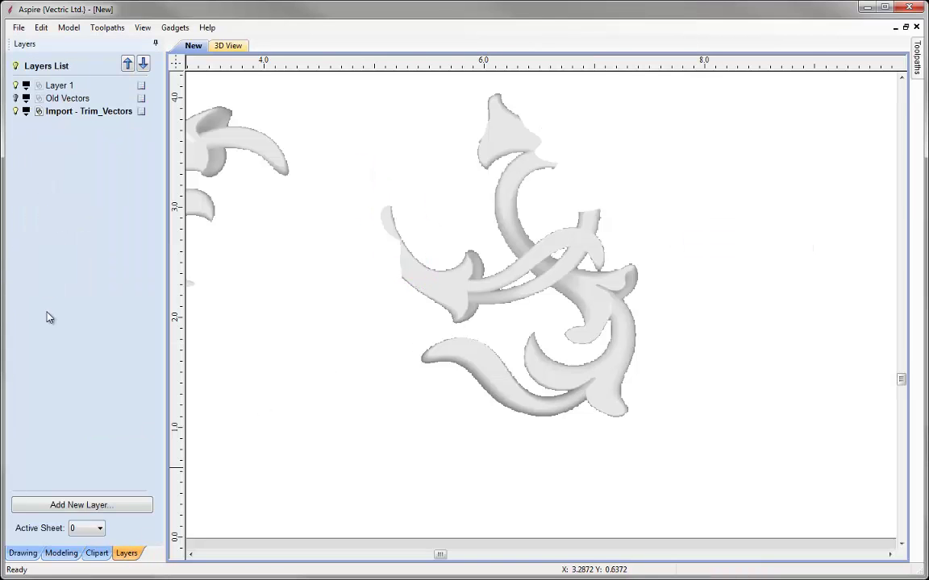
{"action": "left_click", "coordinate": [24, 97]}
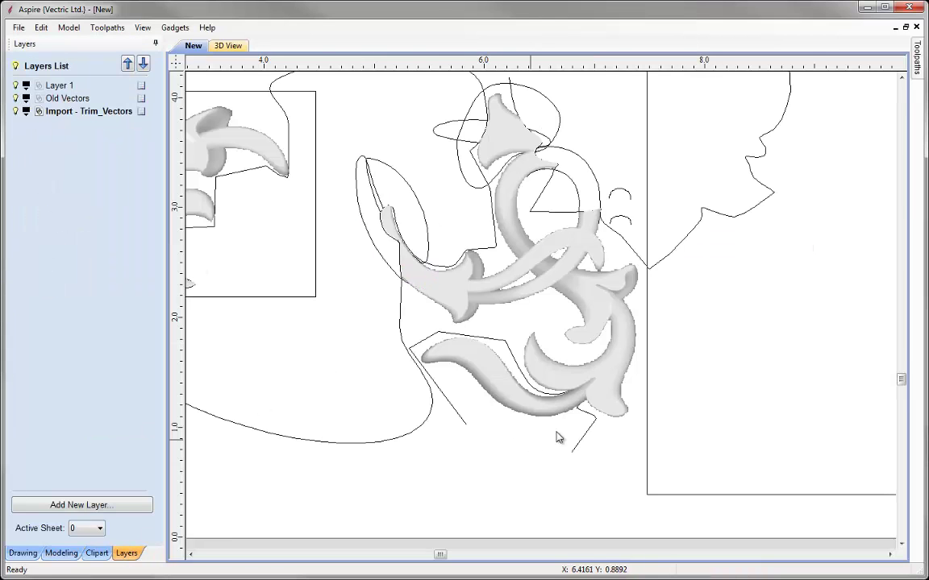
{"action": "left_click", "coordinate": [573, 382]}
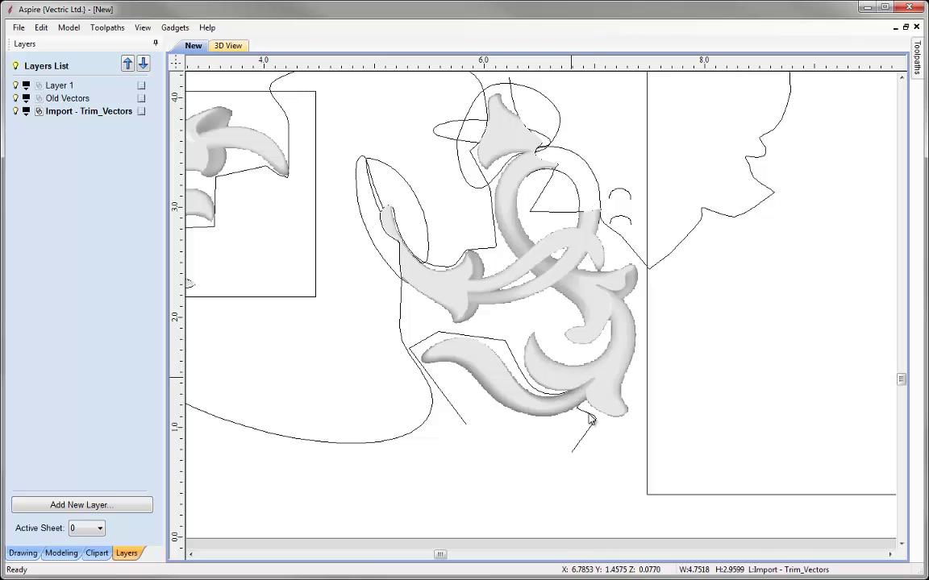
{"action": "left_click", "coordinate": [510, 357], "text": "shift"}
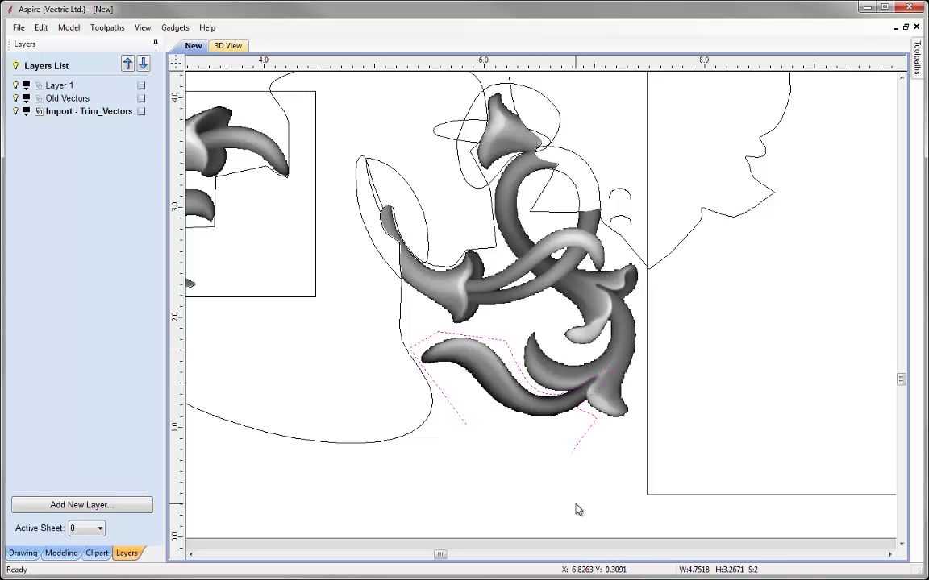
{"action": "left_click", "coordinate": [55, 553]}
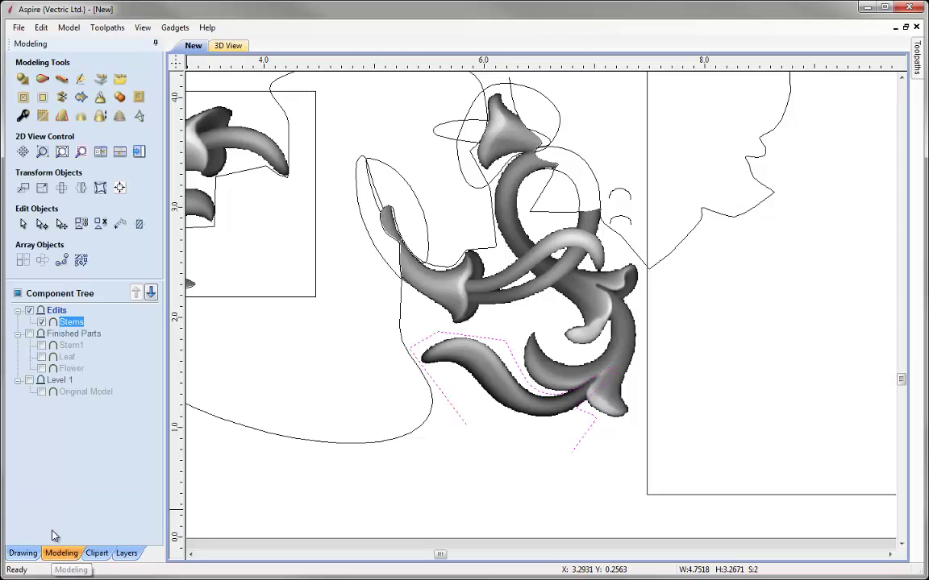
{"action": "left_click", "coordinate": [62, 97]}
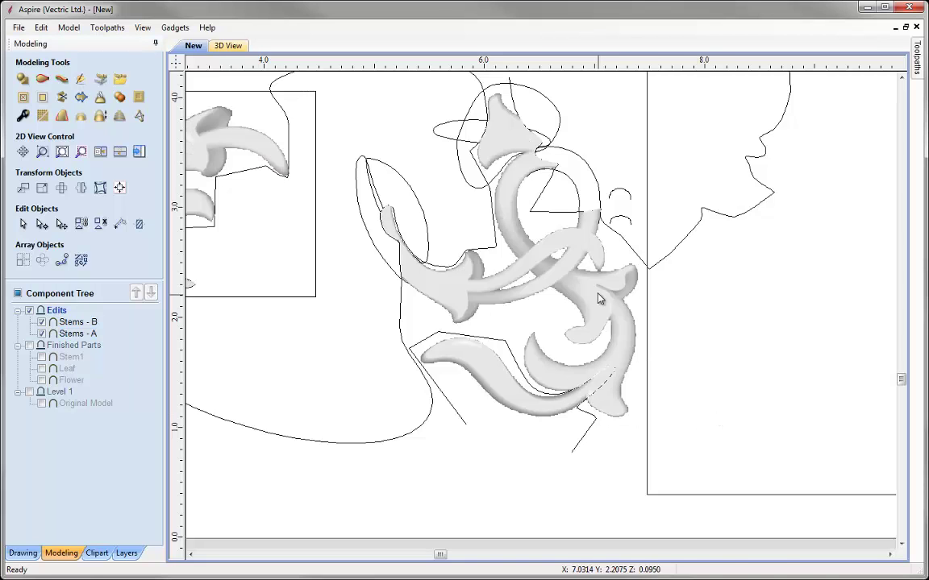
{"action": "key", "text": "Delete"}
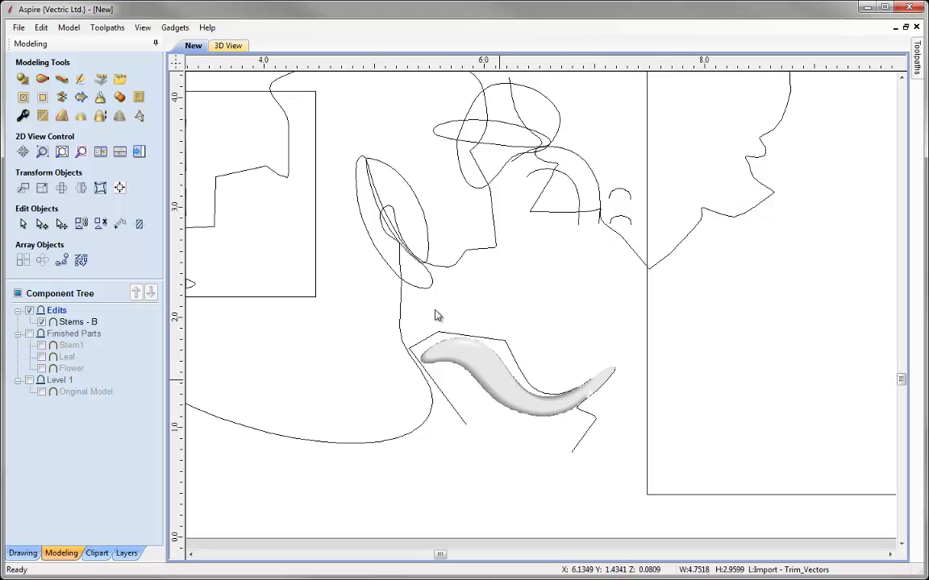
Step: Smooth the ridged, cut-off end of the Stems - B tail with the Smooth sculpting tool in the 3D view
{"action": "left_click", "coordinate": [228, 45]}
{"action": "left_click_drag", "start_coordinate": [589, 460], "coordinate": [504, 272]}
{"action": "scroll", "coordinate": [504, 271], "scroll_direction": "up", "scroll_amount": 3}
{"action": "scroll", "coordinate": [513, 317], "scroll_direction": "up", "scroll_amount": 1}
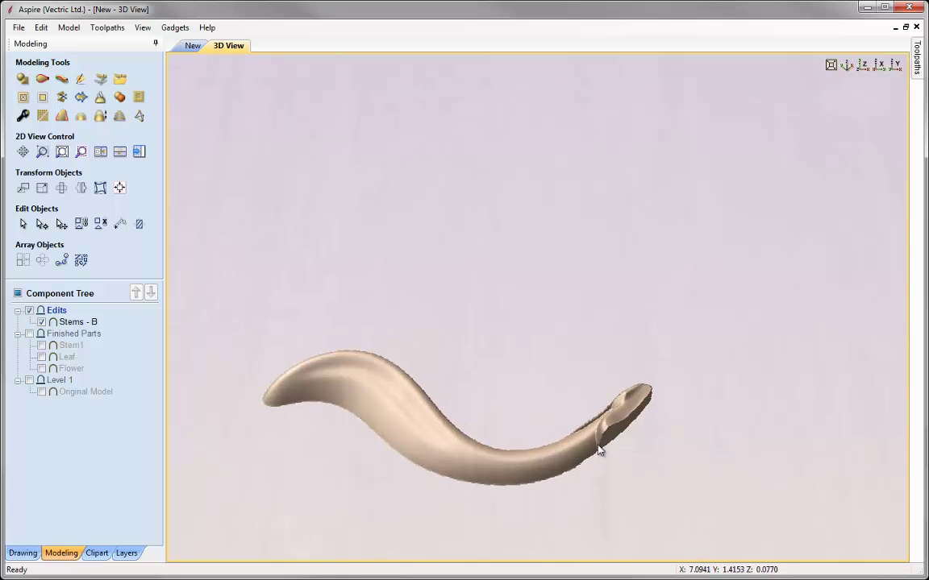
{"action": "left_click", "coordinate": [859, 64]}
{"action": "scroll", "coordinate": [551, 268], "scroll_direction": "up", "scroll_amount": 10}
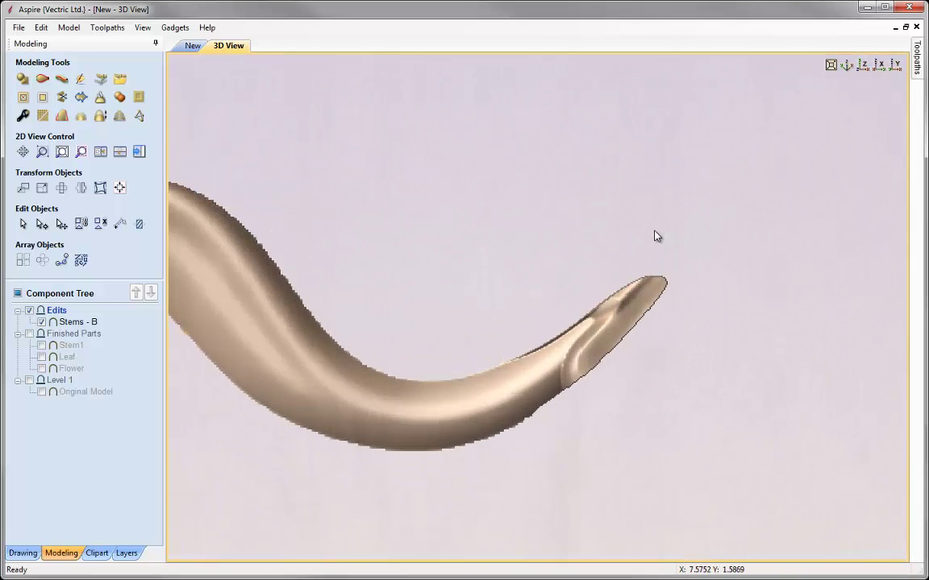
{"action": "scroll", "coordinate": [655, 242], "scroll_direction": "down", "scroll_amount": 2}
{"action": "left_click", "coordinate": [489, 375]}
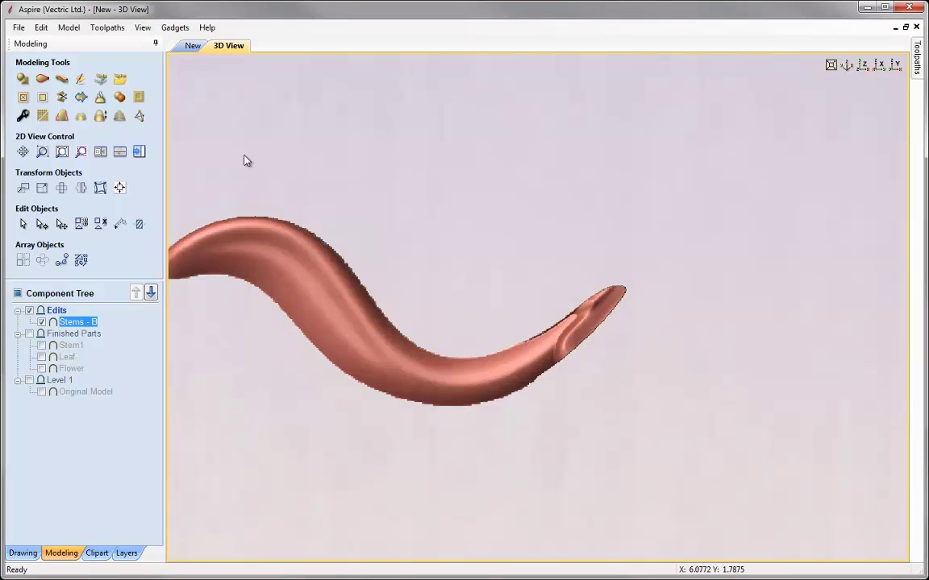
{"action": "left_click", "coordinate": [81, 79]}
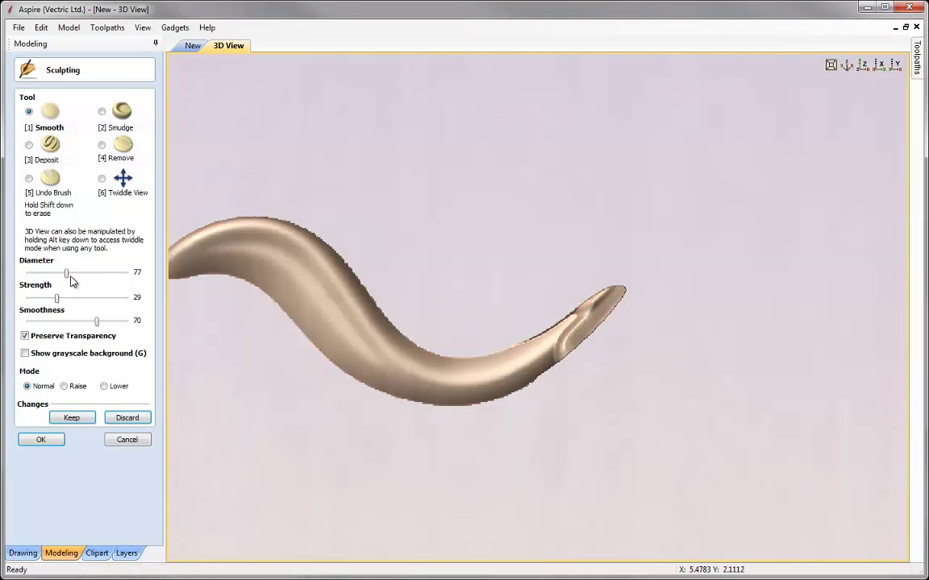
{"action": "mouse_move", "coordinate": [596, 331]}
{"action": "left_mouse_down"}
{"action": "mouse_move", "coordinate": [563, 346]}
{"action": "mouse_move", "coordinate": [594, 306]}
{"action": "mouse_move", "coordinate": [578, 354]}
{"action": "mouse_move", "coordinate": [570, 322]}
{"action": "mouse_move", "coordinate": [604, 288]}
{"action": "mouse_move", "coordinate": [582, 334]}
{"action": "mouse_move", "coordinate": [549, 355]}
{"action": "mouse_move", "coordinate": [596, 315]}
{"action": "mouse_move", "coordinate": [605, 290]}
{"action": "mouse_move", "coordinate": [573, 334]}
{"action": "left_mouse_up"}
Step: Smudge the narrow end of the tail at diameter 169 and strength 20 to blend its surface
{"action": "left_click", "coordinate": [101, 112]}
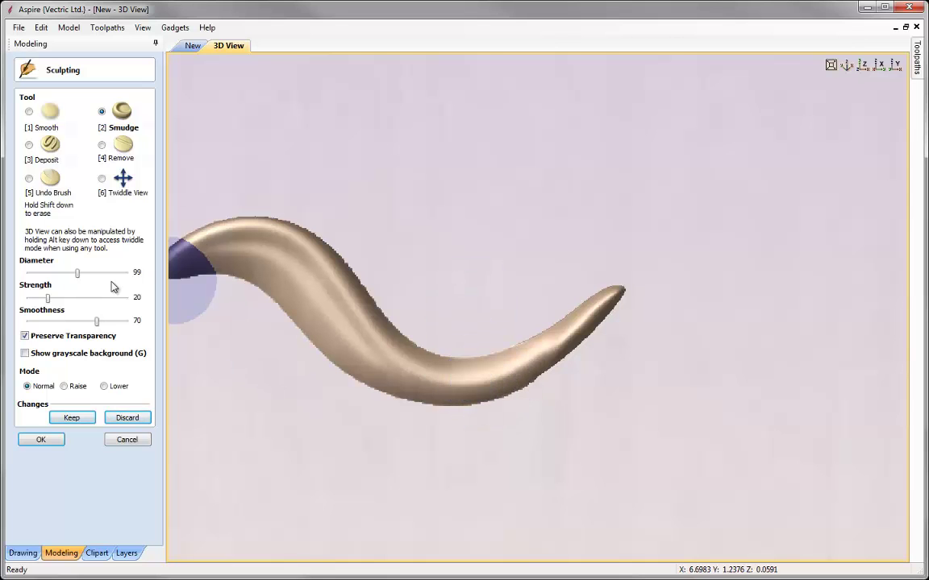
{"action": "mouse_move", "coordinate": [592, 326]}
{"action": "left_mouse_down"}
{"action": "mouse_move", "coordinate": [616, 312]}
{"action": "mouse_move", "coordinate": [612, 273]}
{"action": "mouse_move", "coordinate": [634, 264]}
{"action": "mouse_move", "coordinate": [628, 282]}
{"action": "mouse_move", "coordinate": [536, 325]}
{"action": "left_mouse_up"}
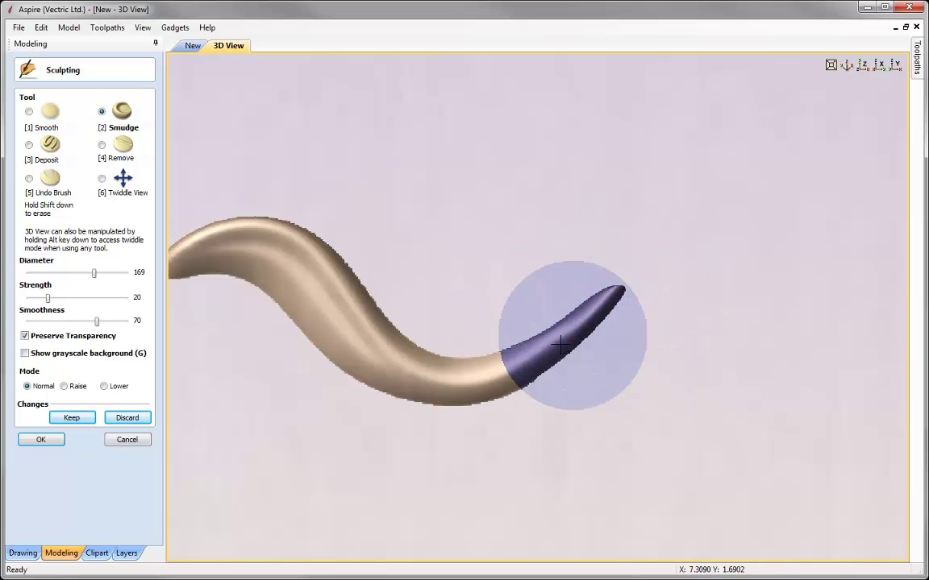
{"action": "mouse_move", "coordinate": [595, 313]}
{"action": "left_mouse_down"}
{"action": "mouse_move", "coordinate": [581, 357]}
{"action": "mouse_move", "coordinate": [592, 335]}
{"action": "mouse_move", "coordinate": [534, 340]}
{"action": "left_mouse_up"}
{"action": "mouse_move", "coordinate": [564, 380]}
{"action": "left_mouse_down"}
{"action": "mouse_move", "coordinate": [599, 392]}
{"action": "mouse_move", "coordinate": [592, 356]}
{"action": "mouse_move", "coordinate": [536, 388]}
{"action": "mouse_move", "coordinate": [568, 348]}
{"action": "mouse_move", "coordinate": [560, 367]}
{"action": "mouse_move", "coordinate": [577, 353]}
{"action": "mouse_move", "coordinate": [614, 296]}
{"action": "mouse_move", "coordinate": [605, 305]}
{"action": "left_mouse_up"}
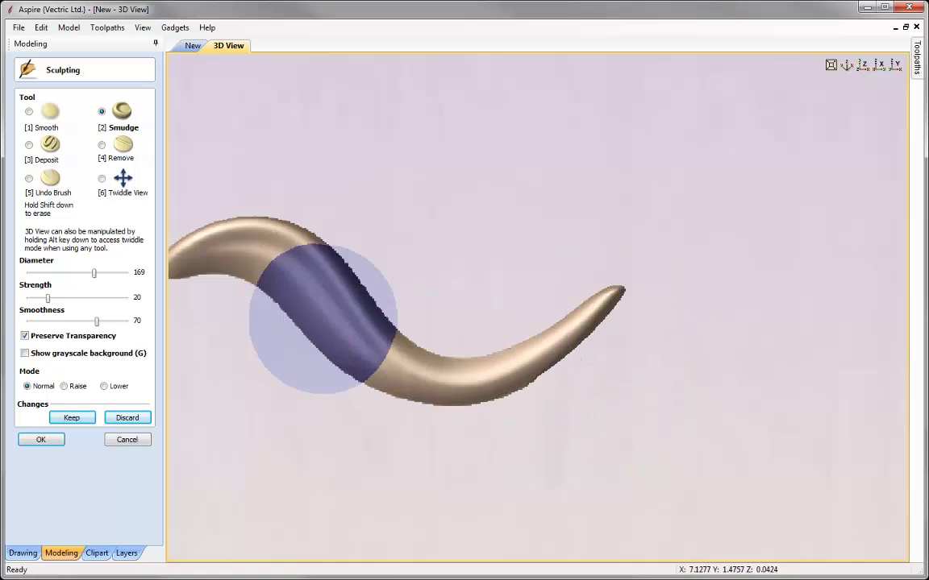
Step: Smooth the tail's narrow tip at diameter 77, keep the changes and finish sculpting
{"action": "left_click", "coordinate": [29, 112]}
{"action": "left_click_drag", "start_coordinate": [93, 272], "coordinate": [65, 273]}
{"action": "mouse_move", "coordinate": [613, 290]}
{"action": "left_mouse_down"}
{"action": "mouse_move", "coordinate": [641, 292]}
{"action": "mouse_move", "coordinate": [528, 389]}
{"action": "mouse_move", "coordinate": [505, 384]}
{"action": "mouse_move", "coordinate": [543, 361]}
{"action": "mouse_move", "coordinate": [602, 290]}
{"action": "left_mouse_up"}
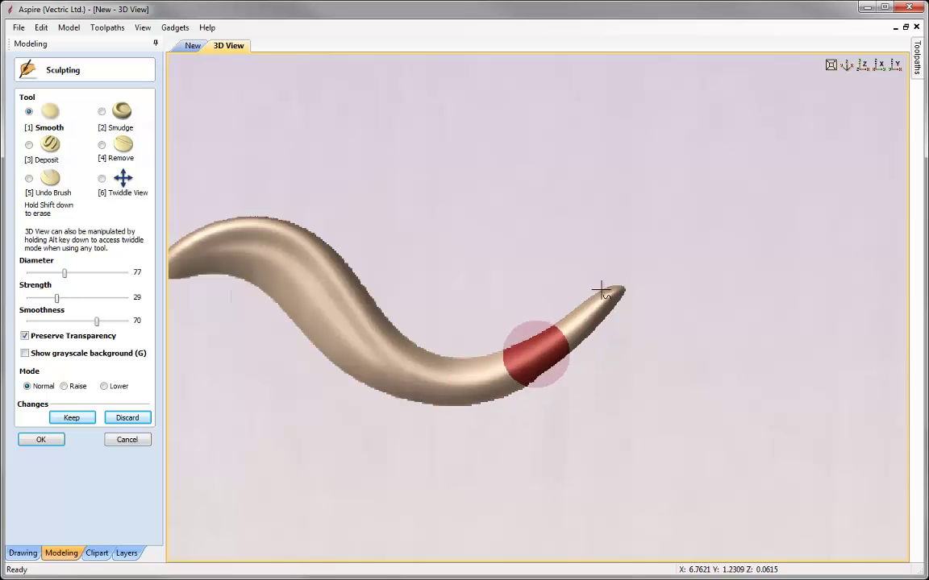
{"action": "left_click", "coordinate": [72, 419]}
{"action": "left_click", "coordinate": [41, 439]}
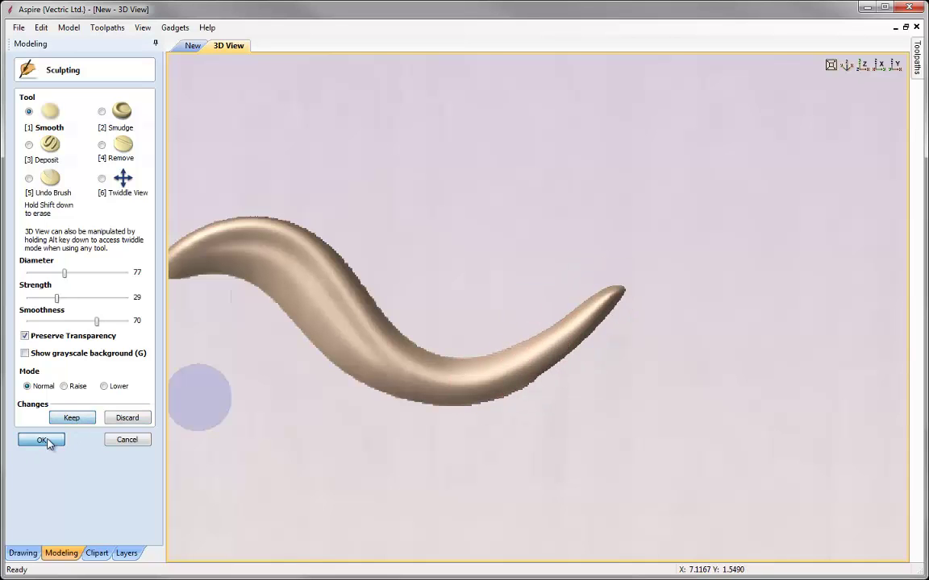
Step: Move the Stems - B component to the lower-left corner of the material in the 2D view, and hide the Old Vectors layer
{"action": "left_click_drag", "start_coordinate": [410, 476], "coordinate": [526, 383]}
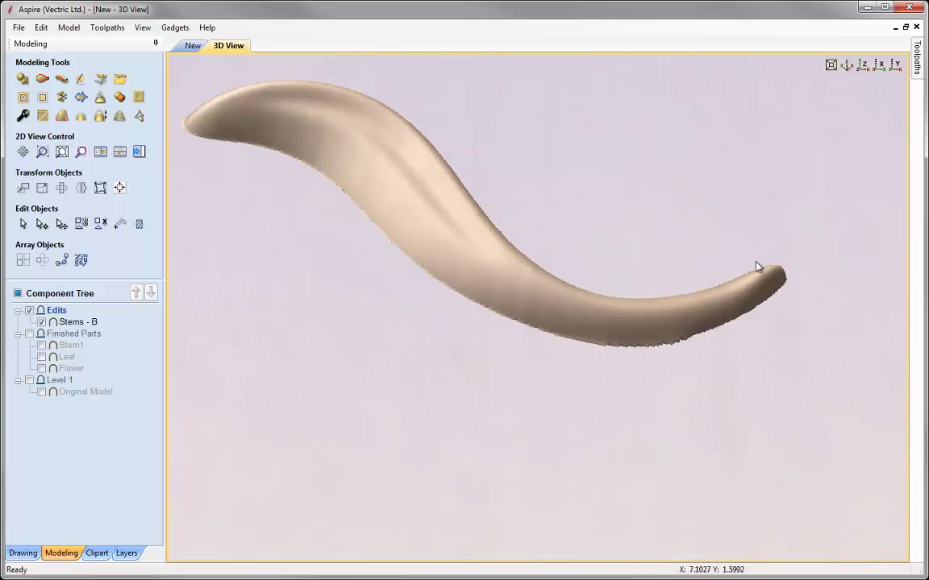
{"action": "left_click", "coordinate": [862, 65]}
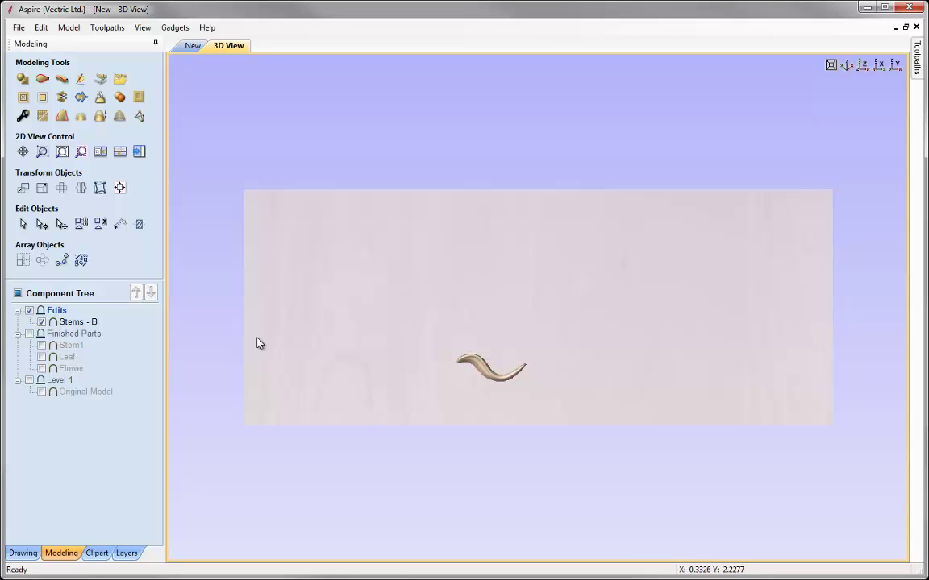
{"action": "left_click", "coordinate": [192, 45]}
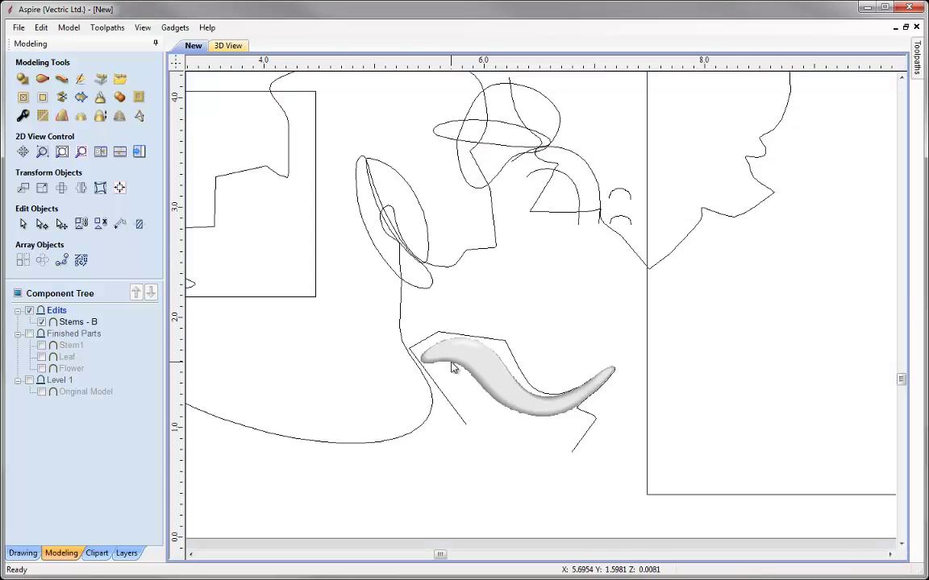
{"action": "left_click", "coordinate": [450, 370]}
{"action": "scroll", "coordinate": [455, 369], "scroll_direction": "down", "scroll_amount": 4}
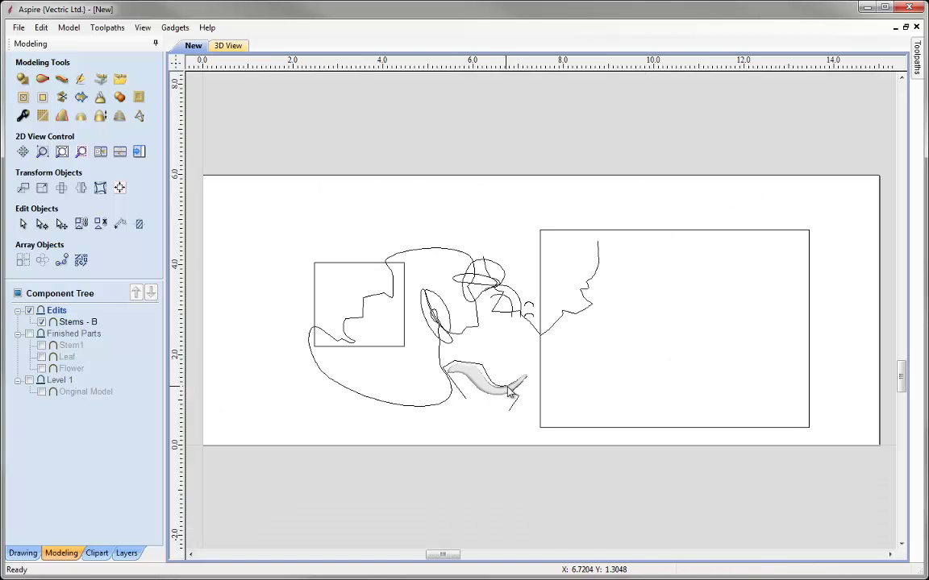
{"action": "left_click", "coordinate": [479, 385]}
{"action": "left_click_drag", "start_coordinate": [487, 391], "coordinate": [263, 412]}
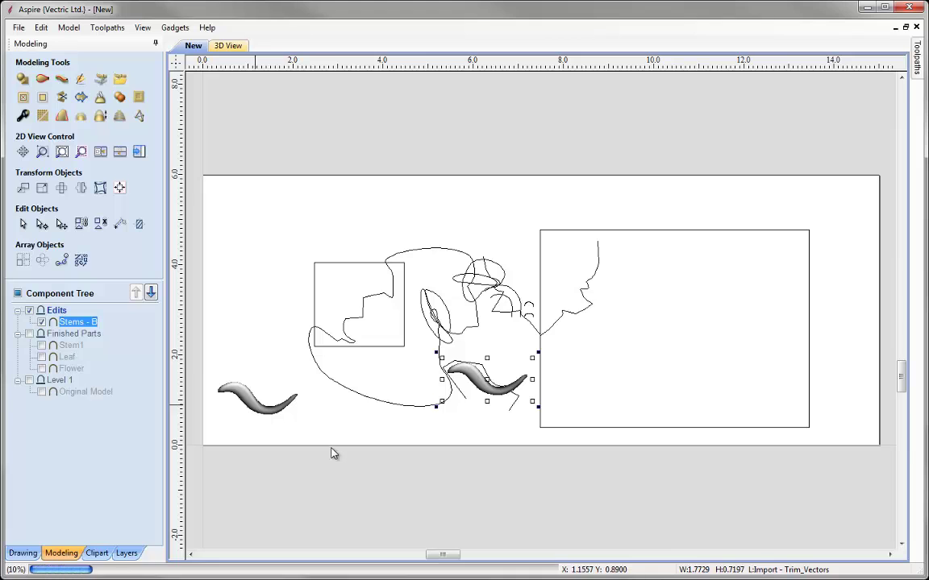
{"action": "left_click", "coordinate": [126, 553]}
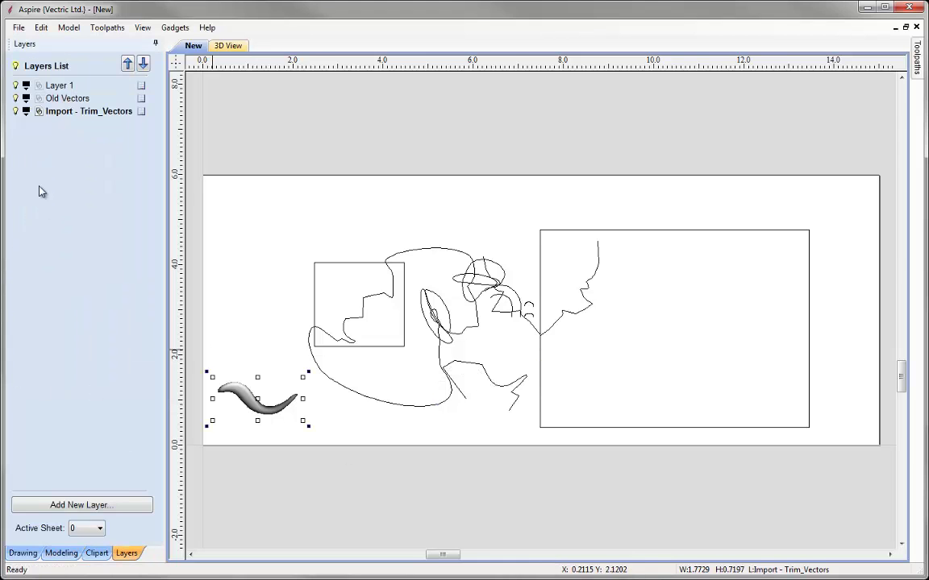
{"action": "left_click", "coordinate": [15, 98]}
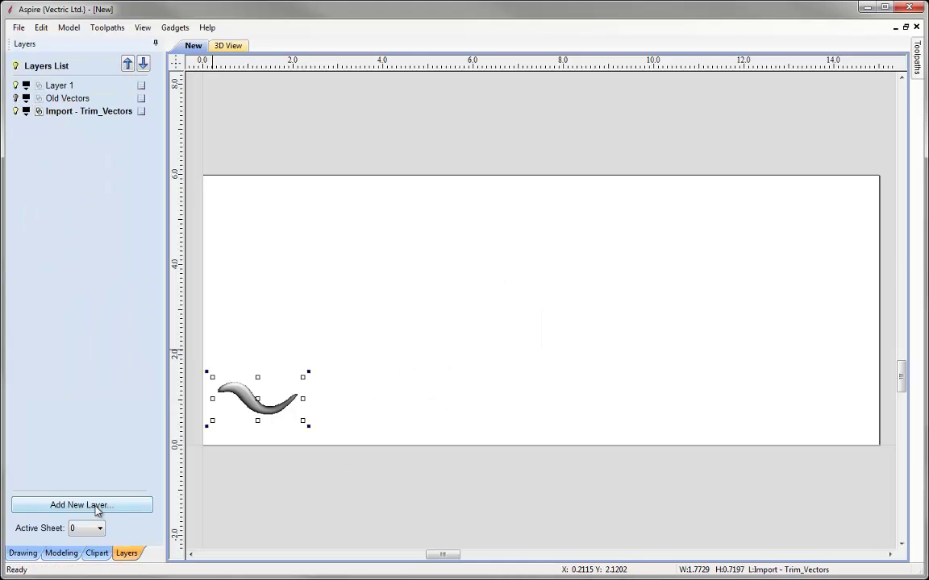
Step: Rename the Stems - B component as Stem2
{"action": "left_click", "coordinate": [59, 553]}
{"action": "right_click", "coordinate": [64, 323]}
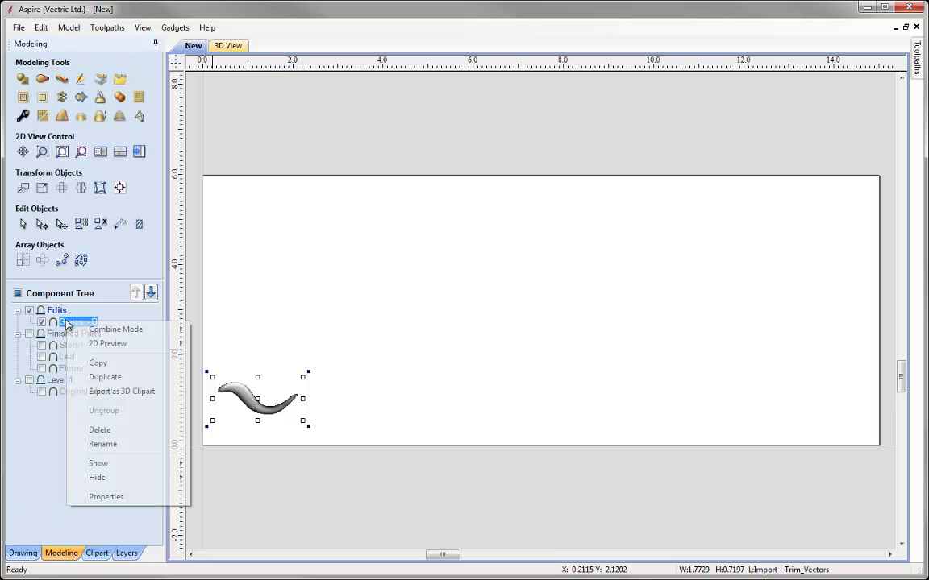
{"action": "left_click", "coordinate": [105, 446]}
{"action": "type", "text": "St"}
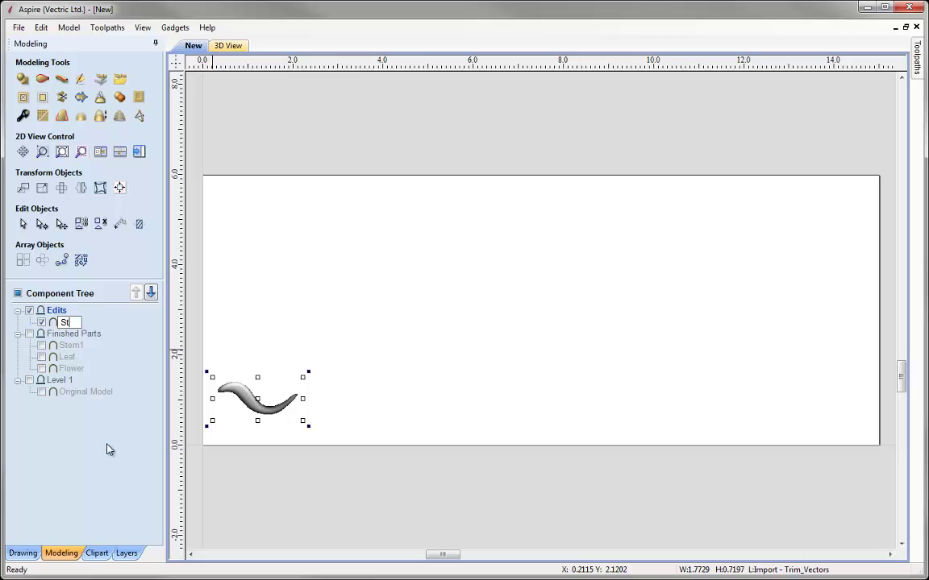
{"action": "type", "text": "em2"}
{"action": "key", "text": "Return"}
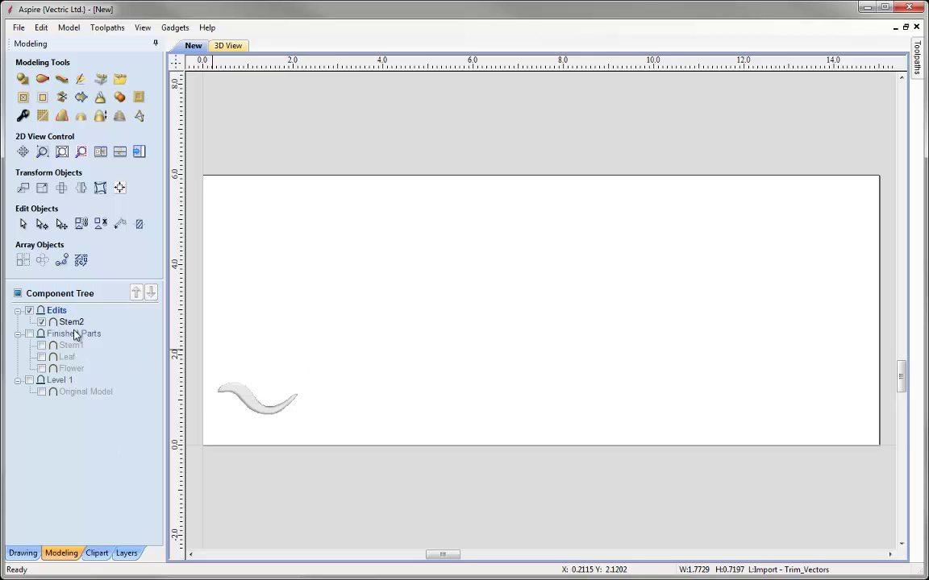
Step: Show the Finished Parts level with Stem1, Leaf and Flower, and move the Leaf fully inside the material boundary
{"action": "left_click", "coordinate": [29, 337]}
{"action": "left_click", "coordinate": [42, 345]}
{"action": "left_click", "coordinate": [42, 357]}
{"action": "left_click", "coordinate": [42, 369]}
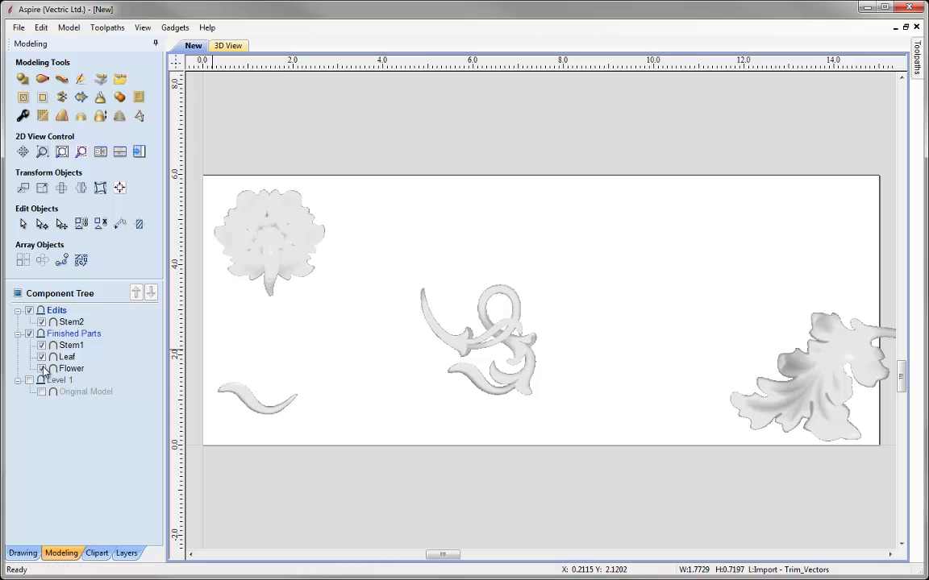
{"action": "left_click", "coordinate": [807, 400]}
{"action": "left_click", "coordinate": [808, 398]}
{"action": "left_click_drag", "start_coordinate": [827, 385], "coordinate": [767, 376]}
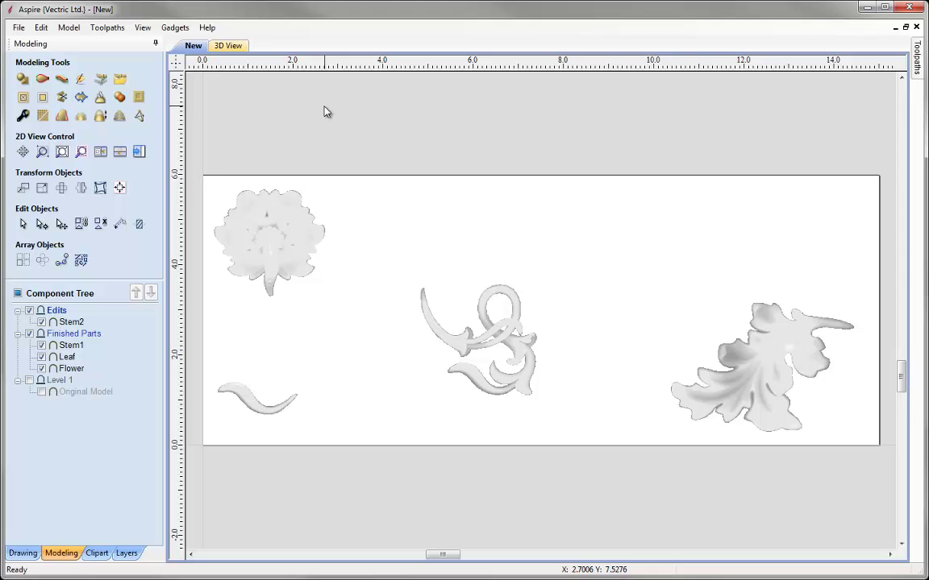
Step: Save the project under the file name PIeces_Demo in the Flourish_Assembly_FILES folder
{"action": "left_click", "coordinate": [17, 28]}
{"action": "left_click", "coordinate": [45, 99]}
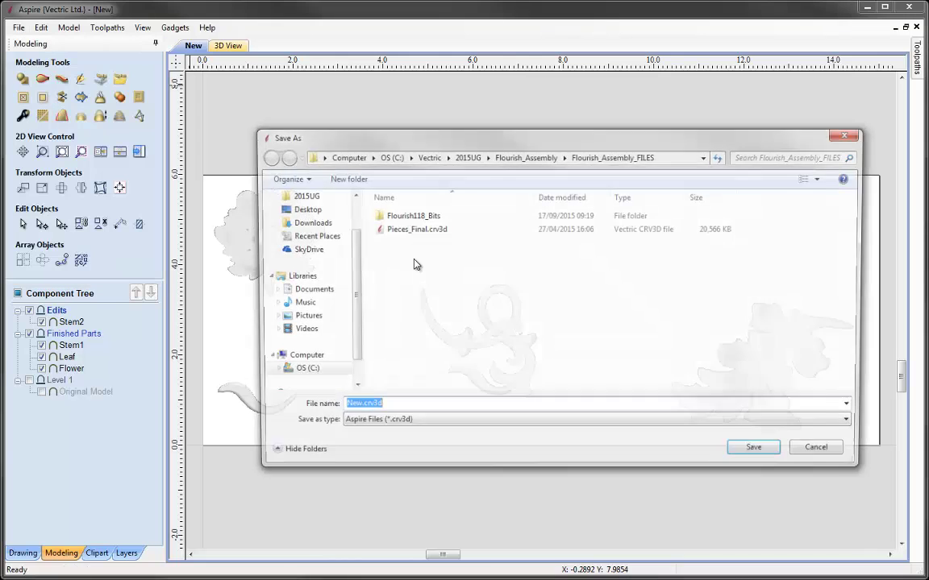
{"action": "type", "text": "Pi"}
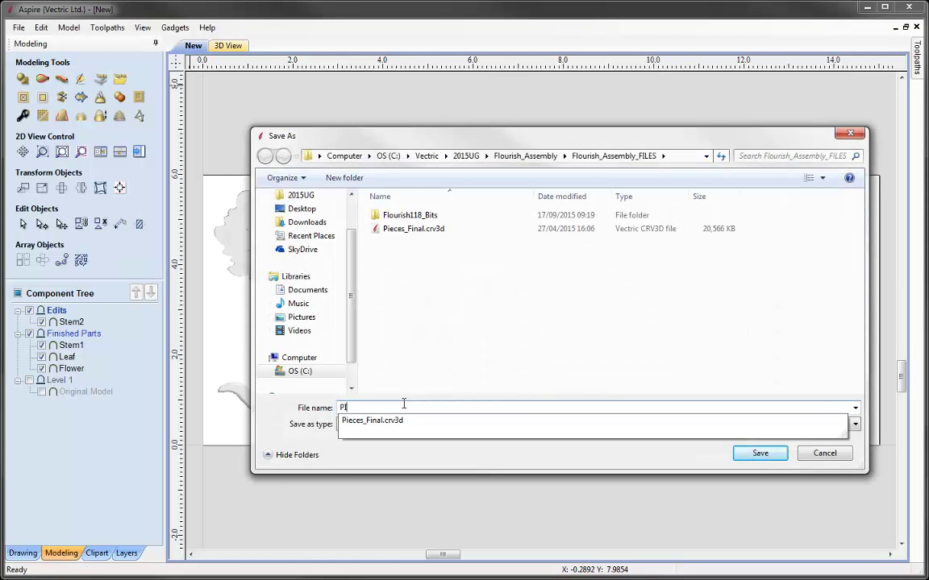
{"action": "type", "text": "eces_dd"}
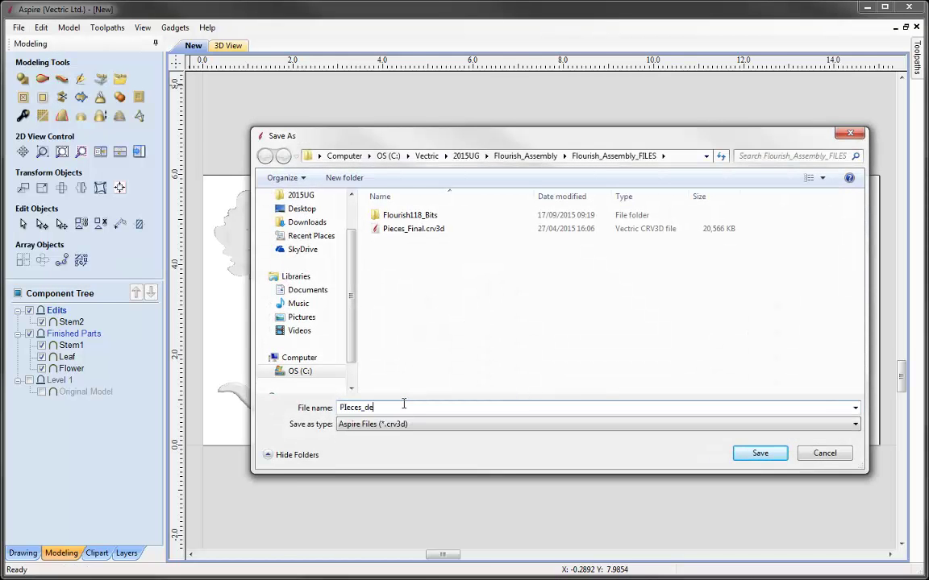
{"action": "type", "text": "mo"}
{"action": "key", "text": "Return"}
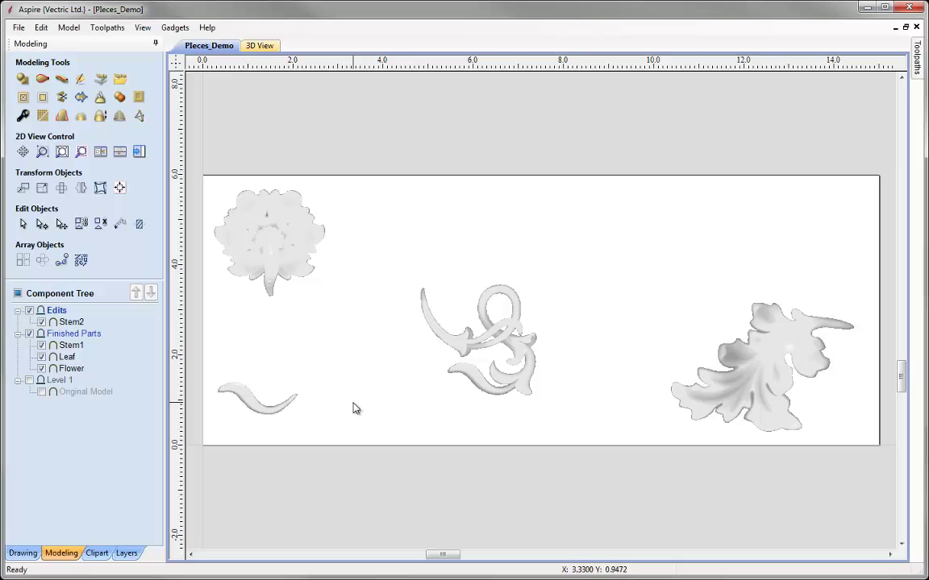
Step: Open Pieces_Final.crv3d from the Flourish_Assembly_FILES folder and tile the 2D and 3D views one above the other
{"action": "left_click", "coordinate": [18, 28]}
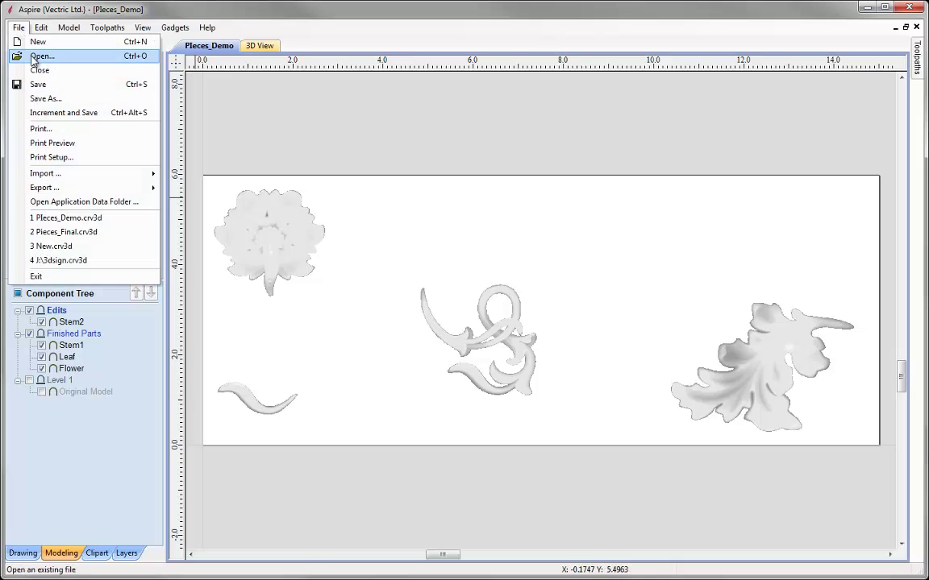
{"action": "left_click", "coordinate": [32, 56]}
{"action": "left_click", "coordinate": [415, 243]}
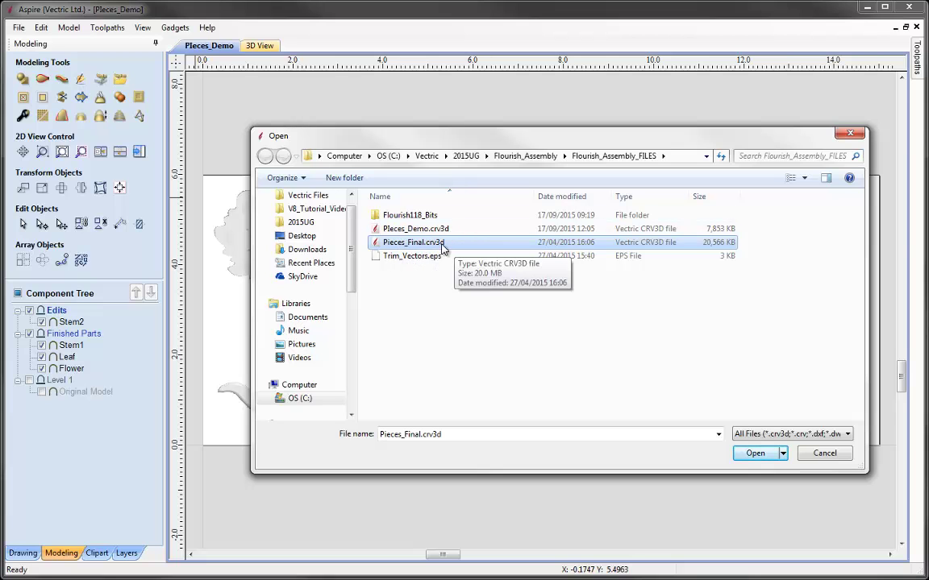
{"action": "left_click", "coordinate": [759, 453]}
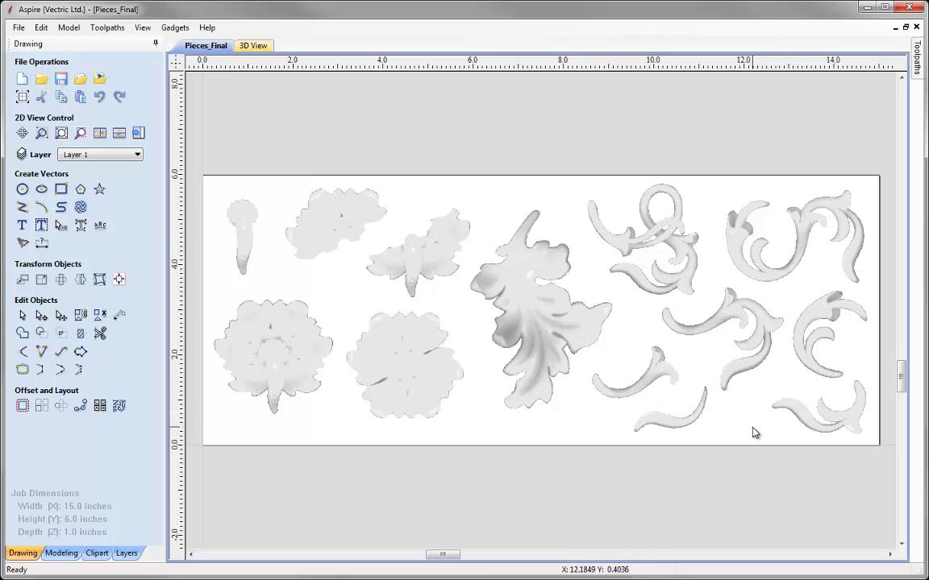
{"action": "left_click", "coordinate": [119, 133]}
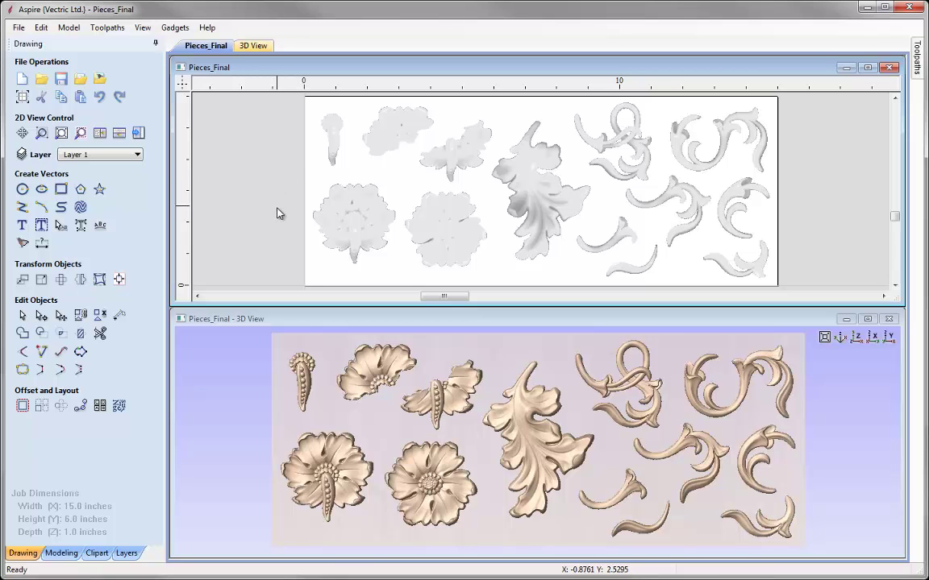
Step: Examine the partial flower component and the two full flowers in 3D, return to the full straight-down view and clear the selection
{"action": "left_click", "coordinate": [402, 124]}
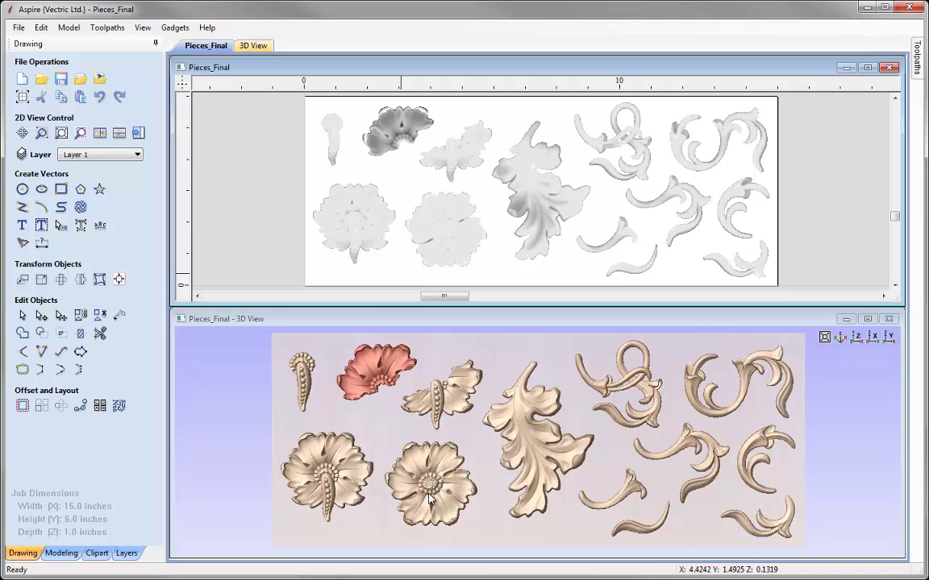
{"action": "scroll", "coordinate": [429, 499], "scroll_direction": "up", "scroll_amount": 5}
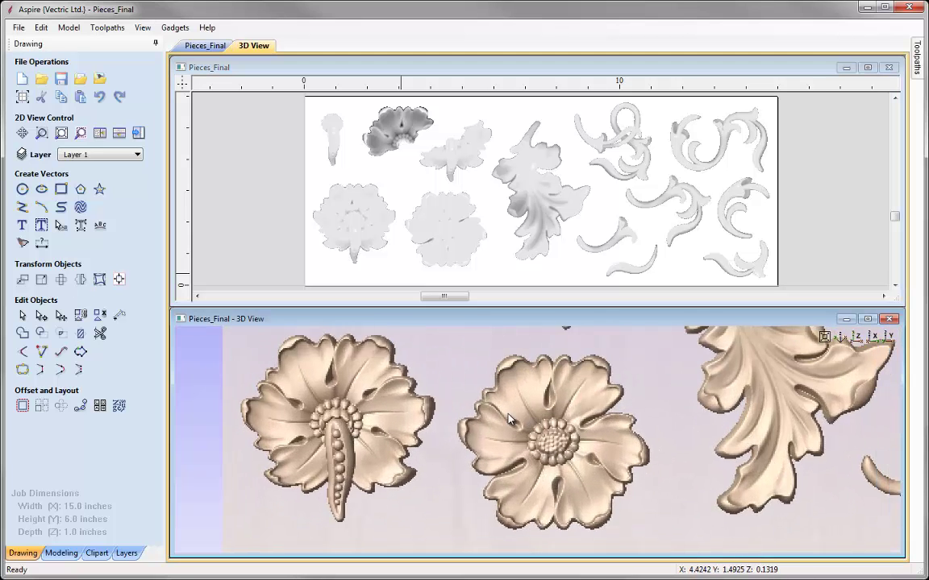
{"action": "middle_click_drag", "start_coordinate": [335, 412], "coordinate": [311, 409]}
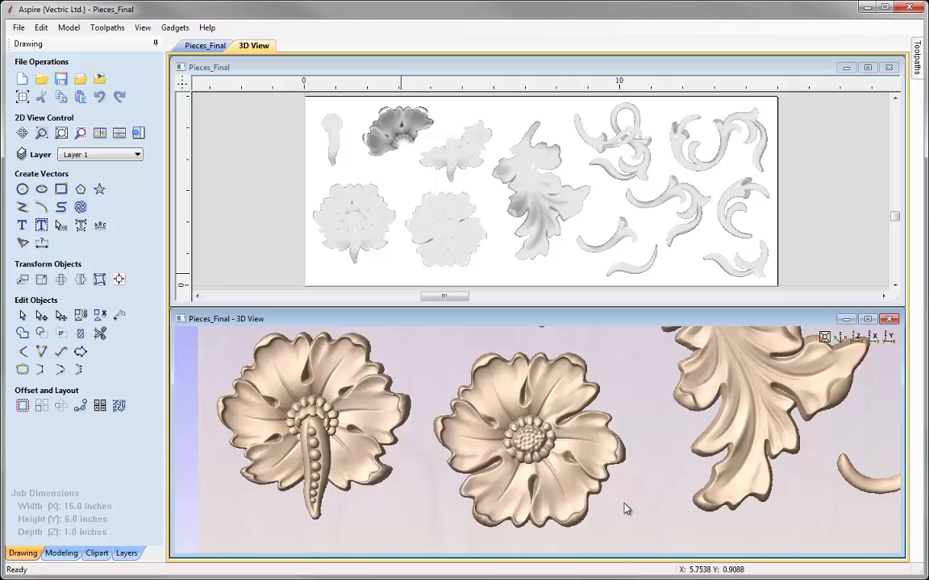
{"action": "left_click", "coordinate": [856, 338]}
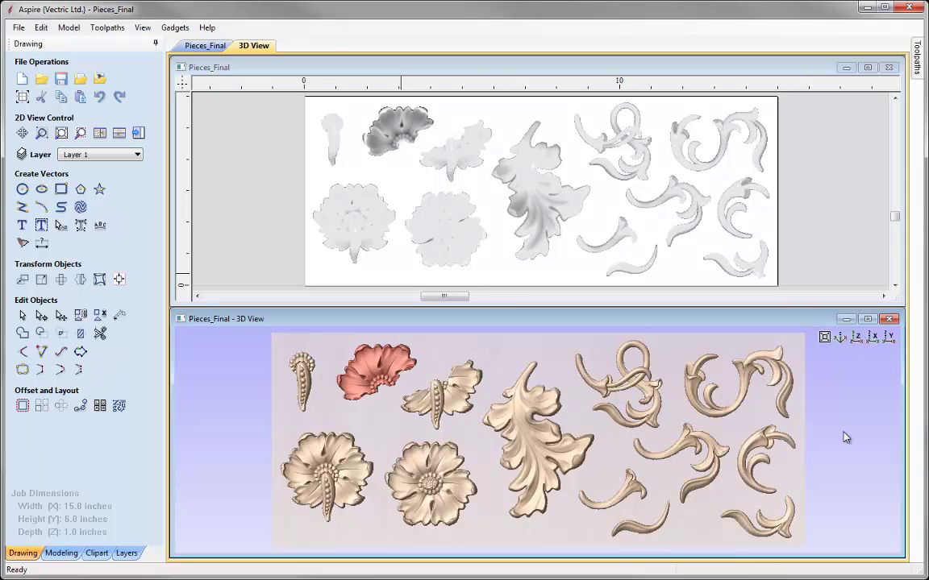
{"action": "key", "text": "Escape"}
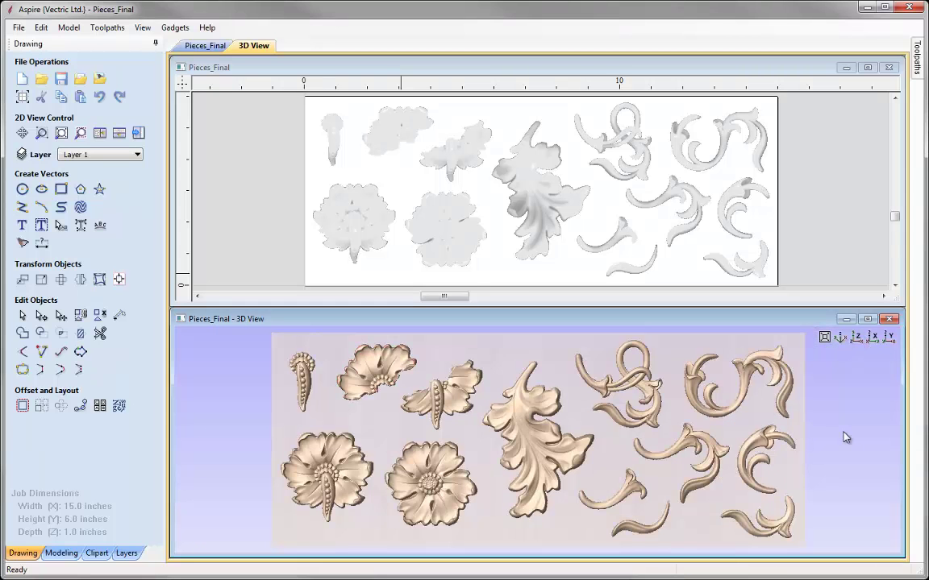